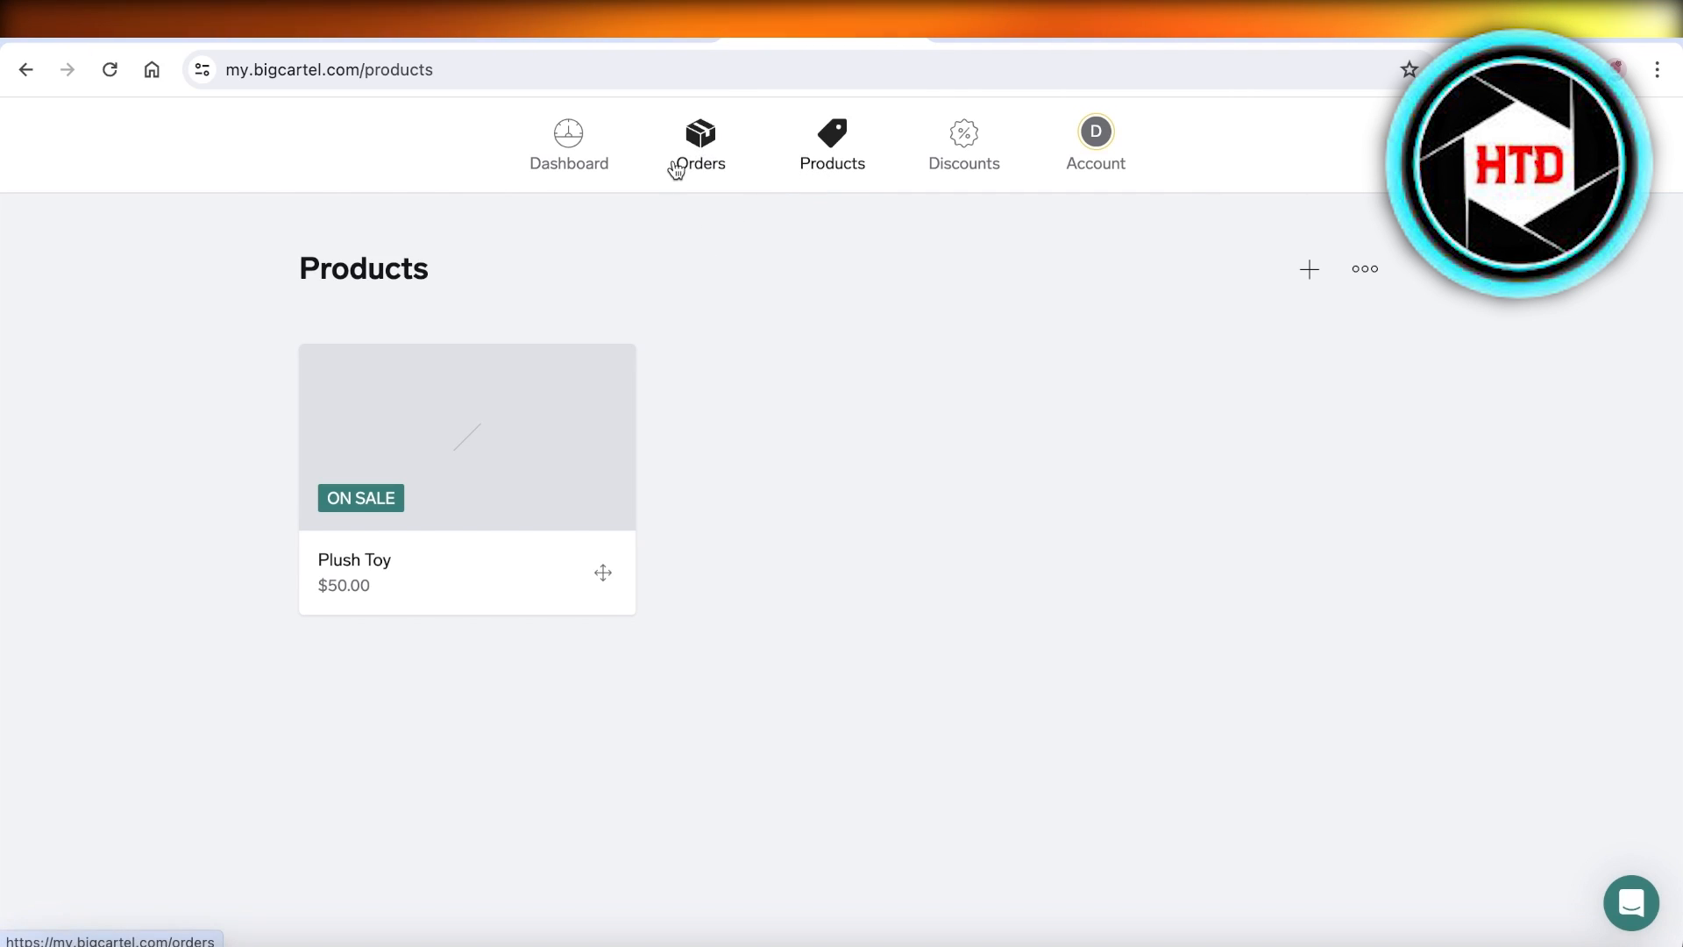
Step: Open the Big Cartel pricing page and review the product limits and monthly prices of the three plans
click(640, 40)
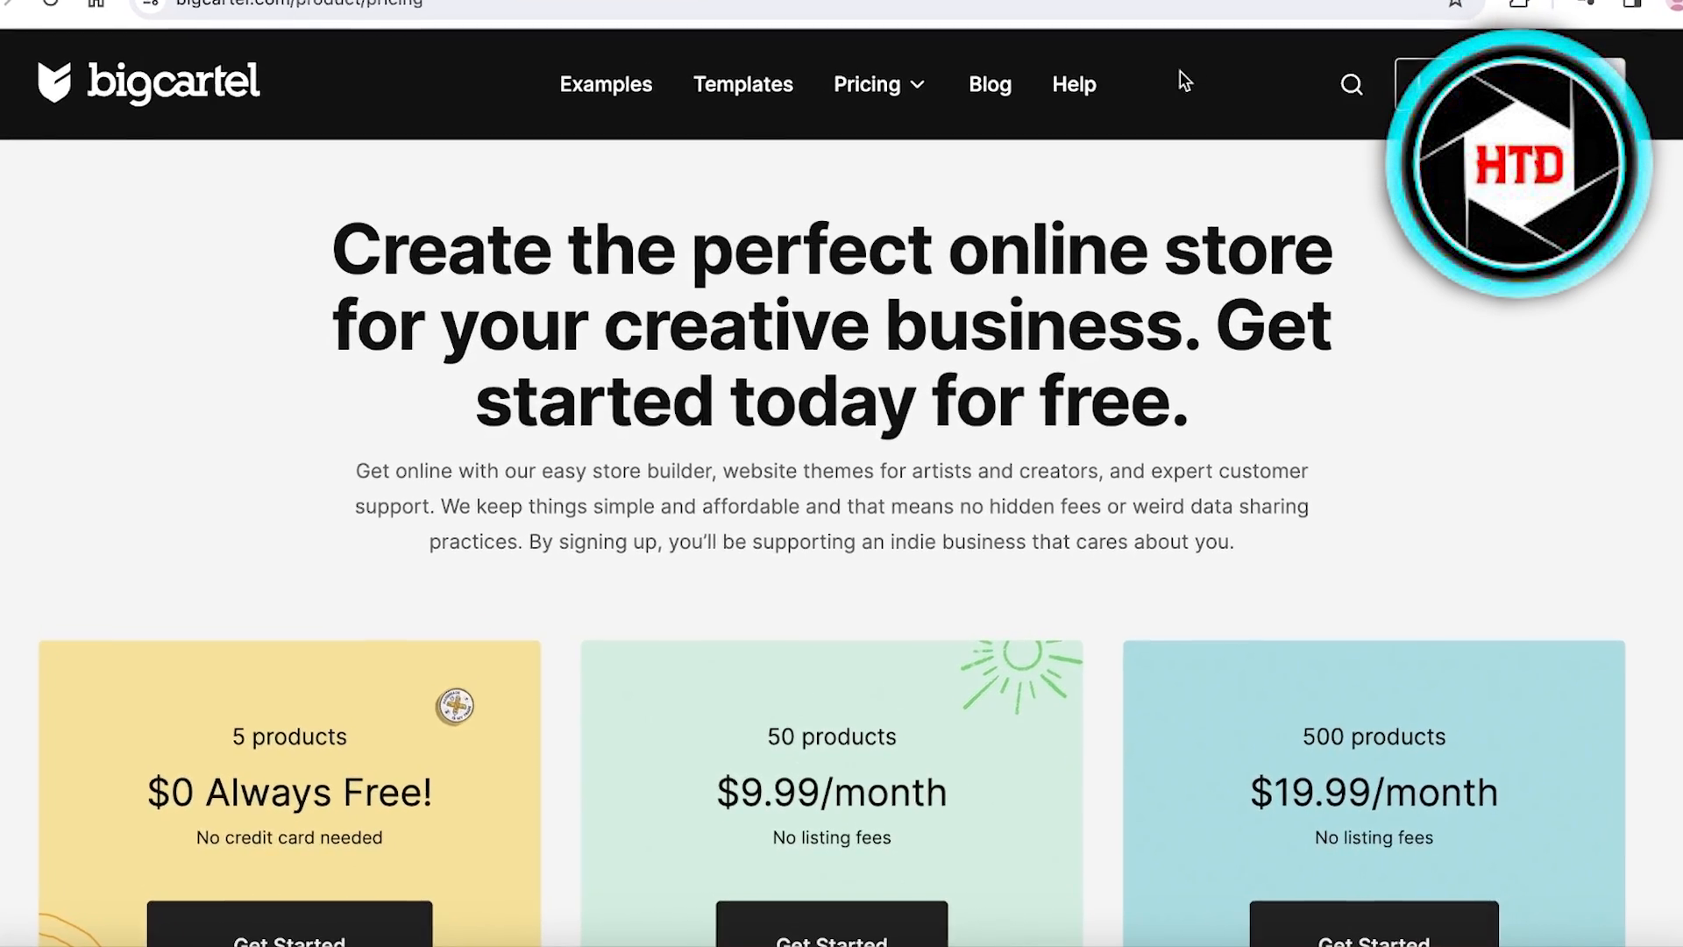
scroll(1209, 82, down, 2)
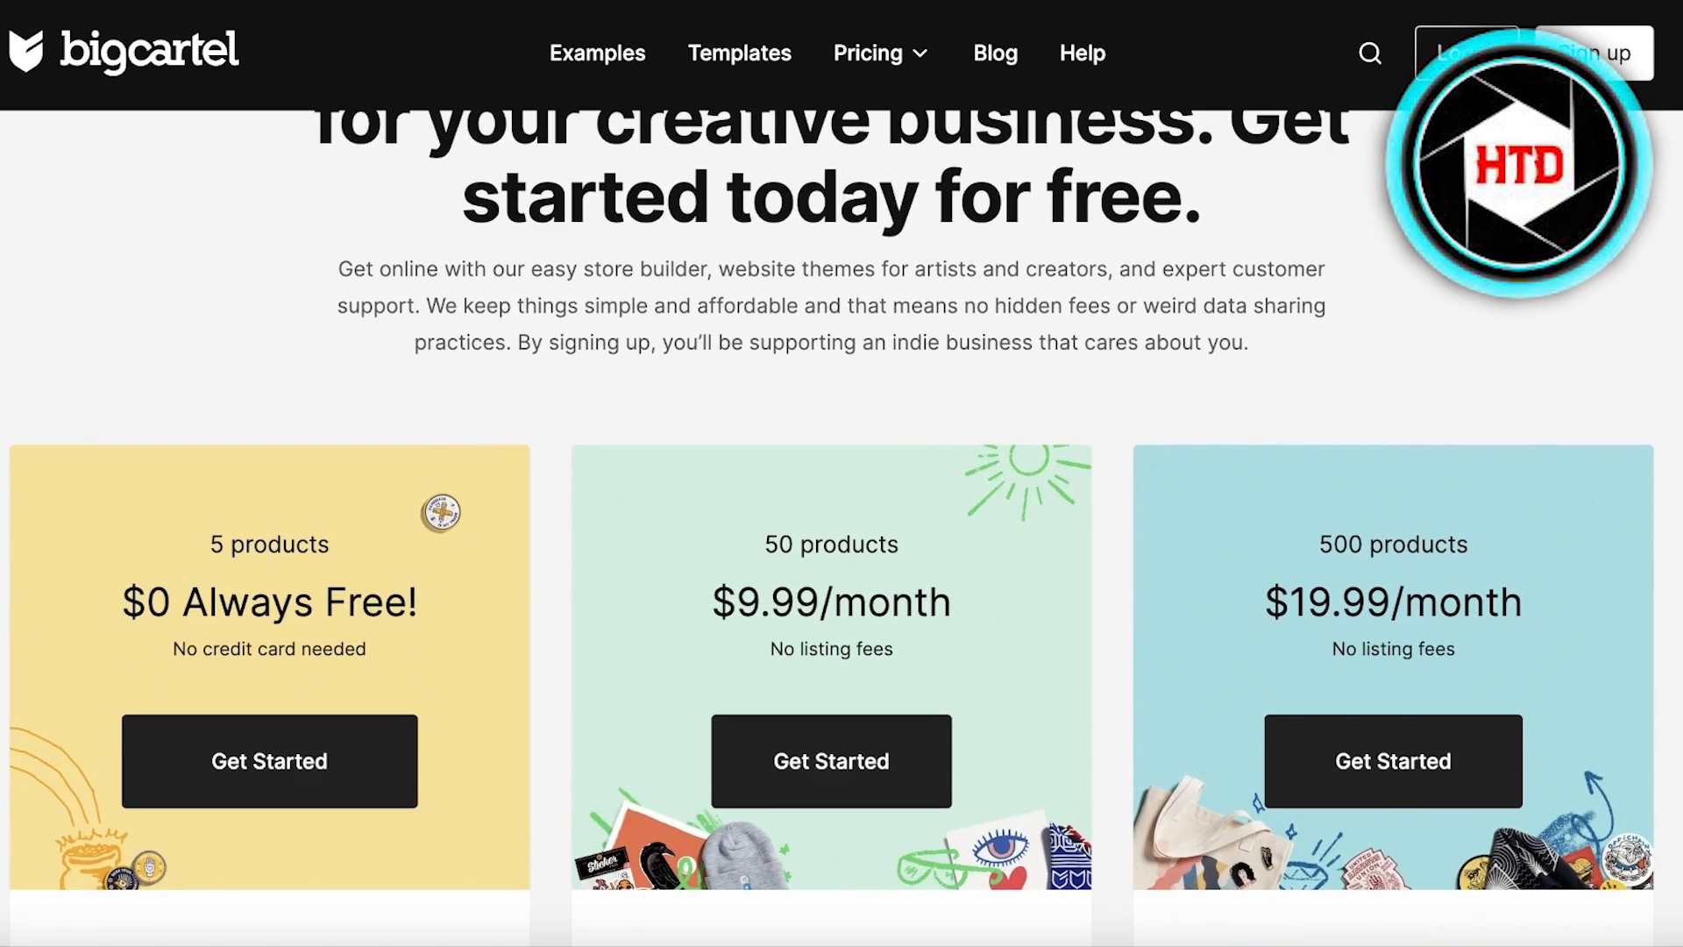
scroll(831, 526, down, 2)
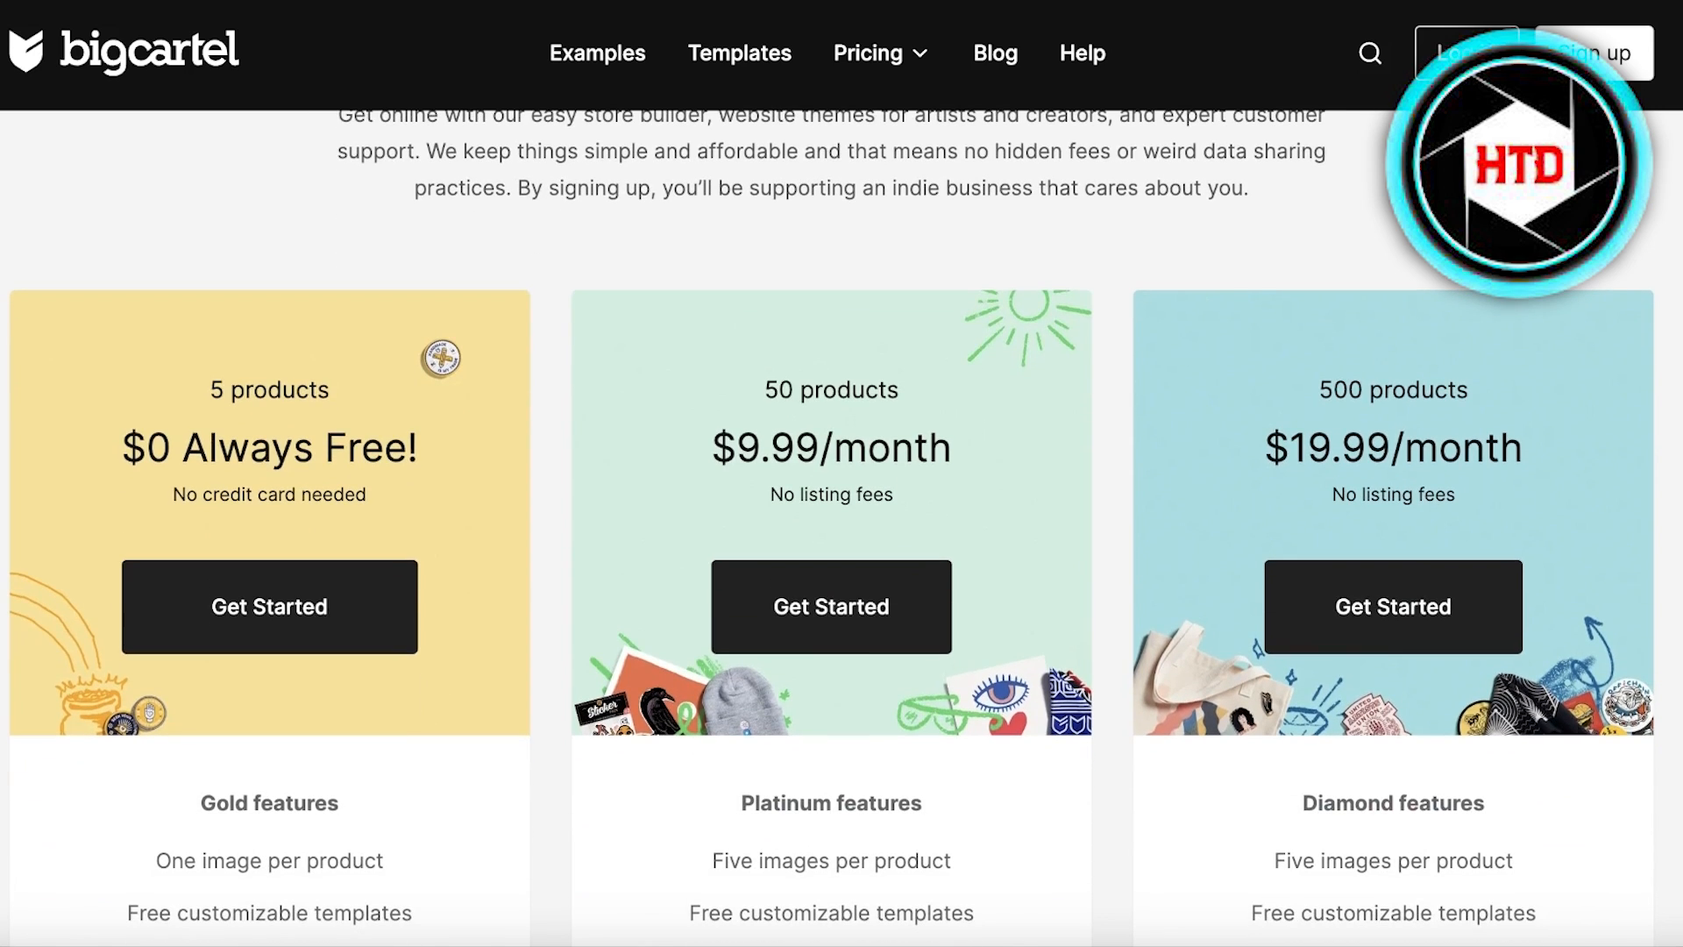
scroll(831, 526, up, 2)
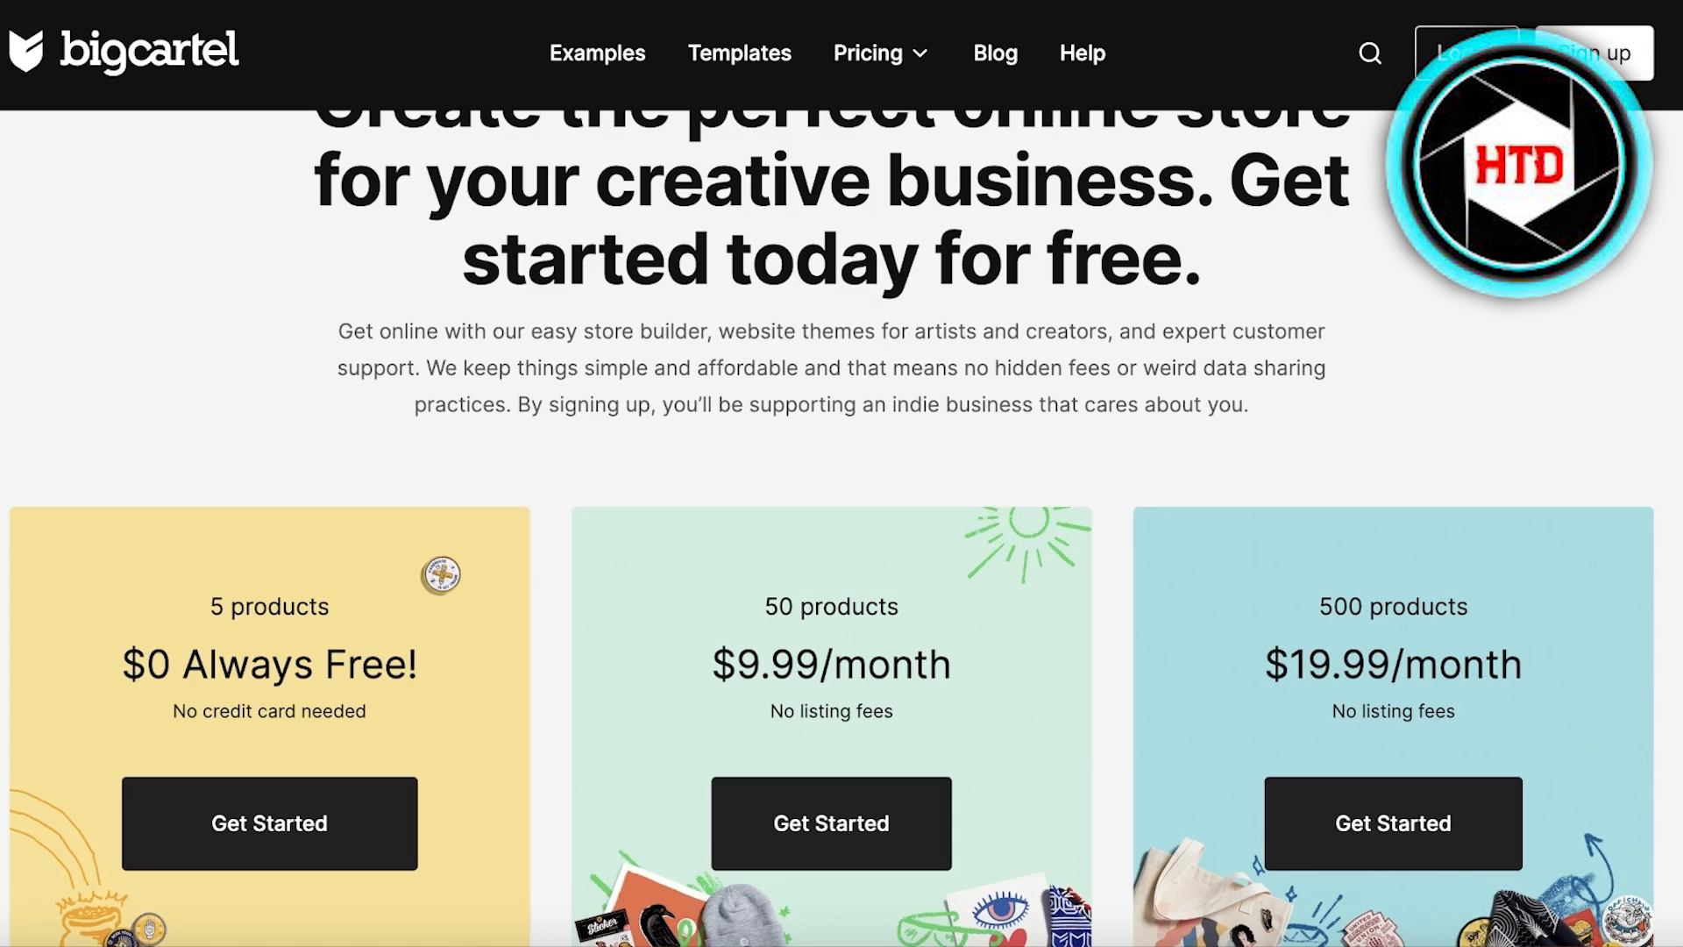
scroll(1105, 350, down, 5)
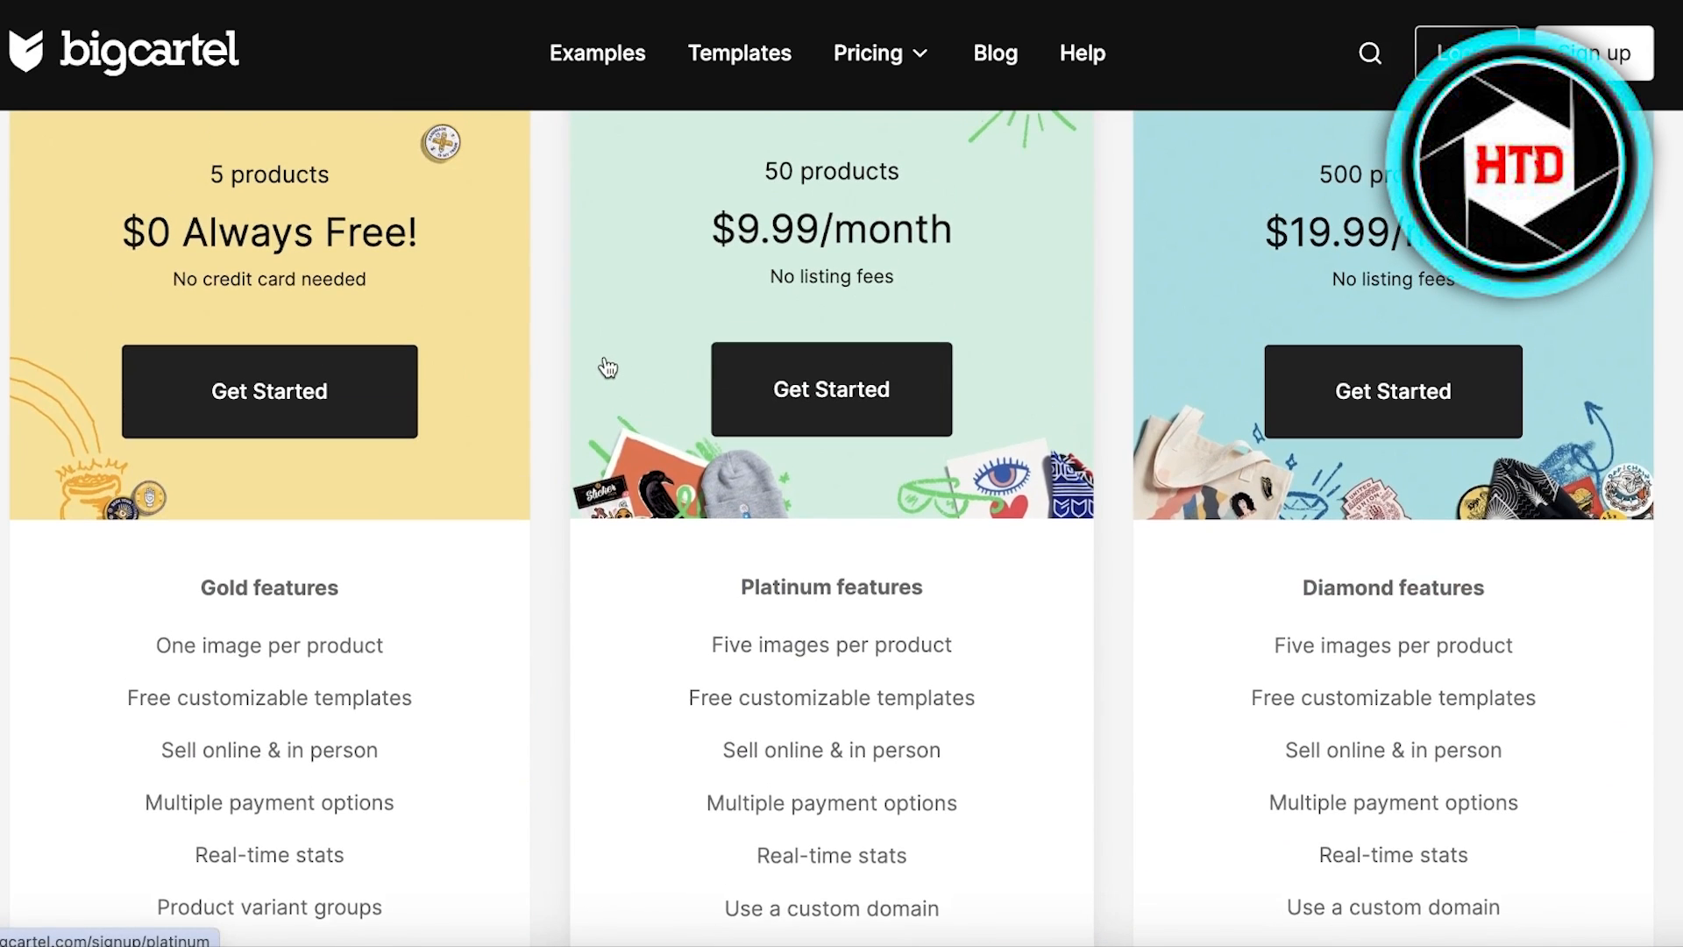
drag(188, 170, 251, 181)
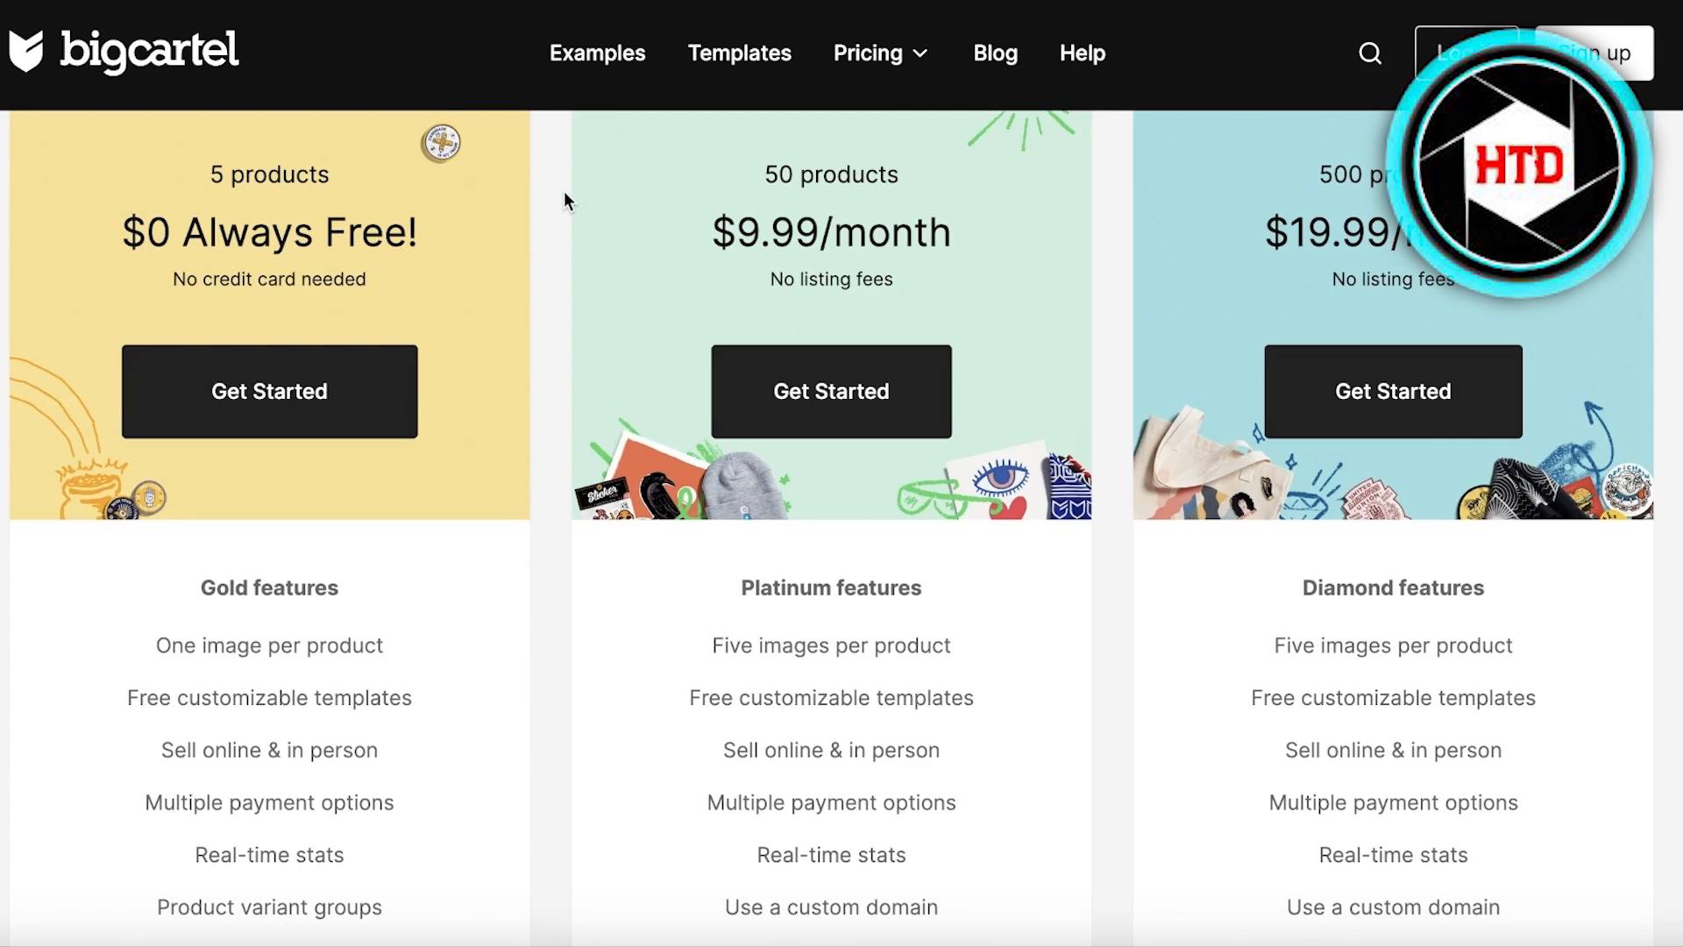
Step: Compare the full feature lists of the Gold, Platinum and Diamond plans
scroll(565, 197, down, 1)
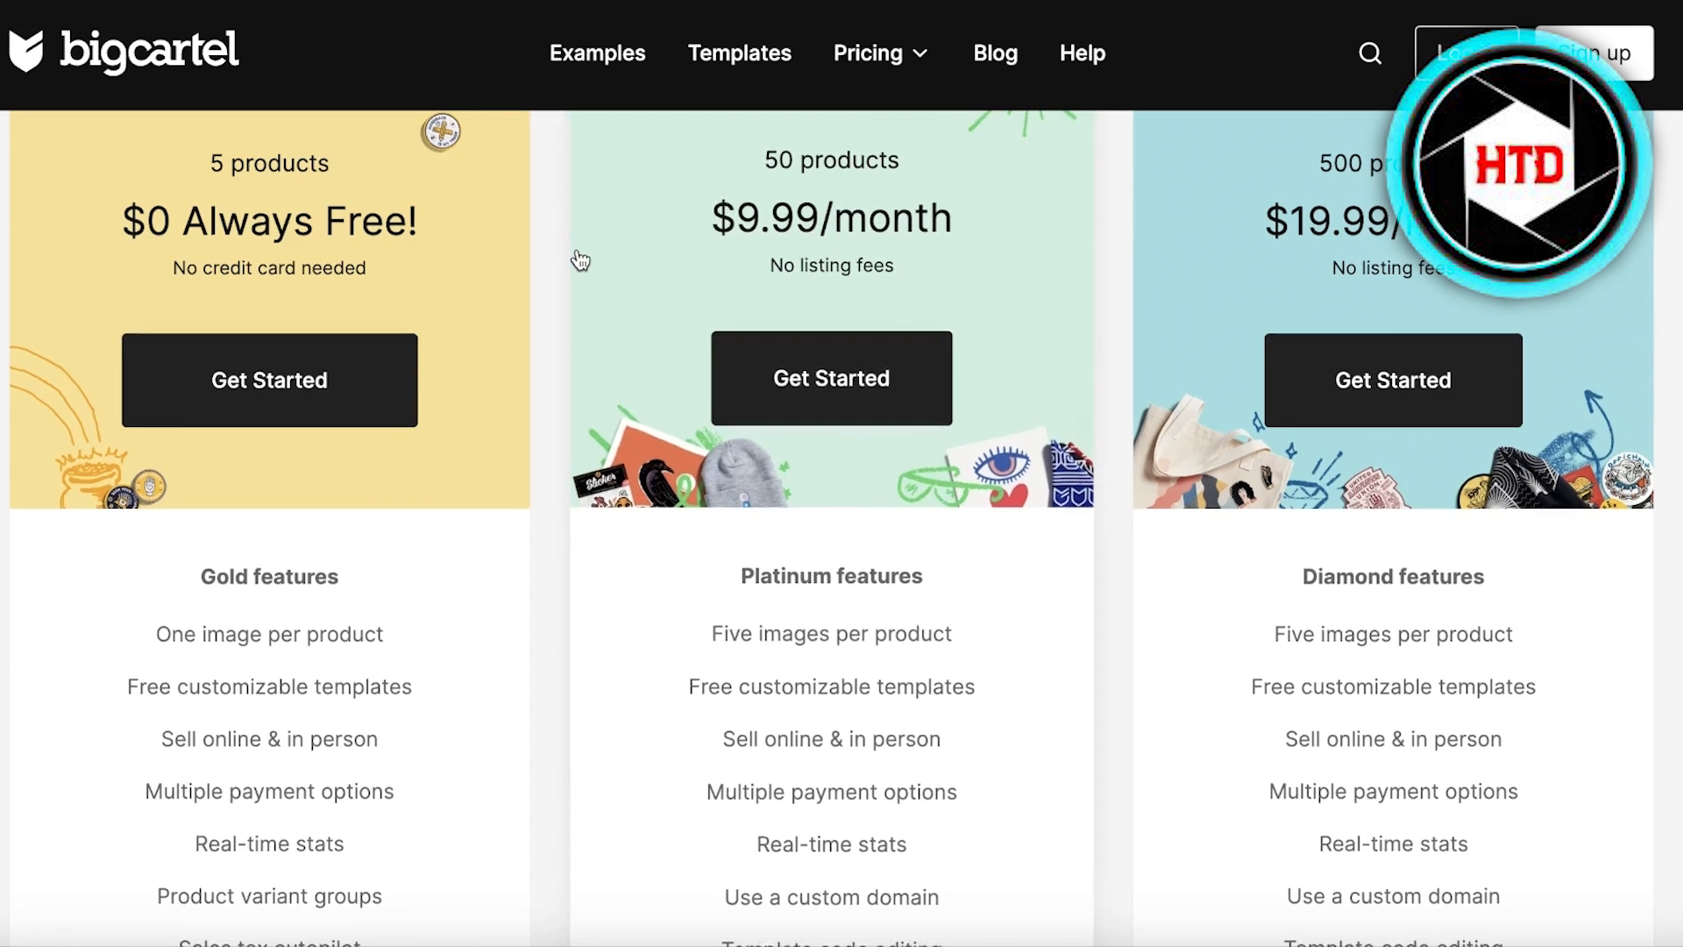
scroll(570, 231, down, 3)
scroll(580, 263, down, 2)
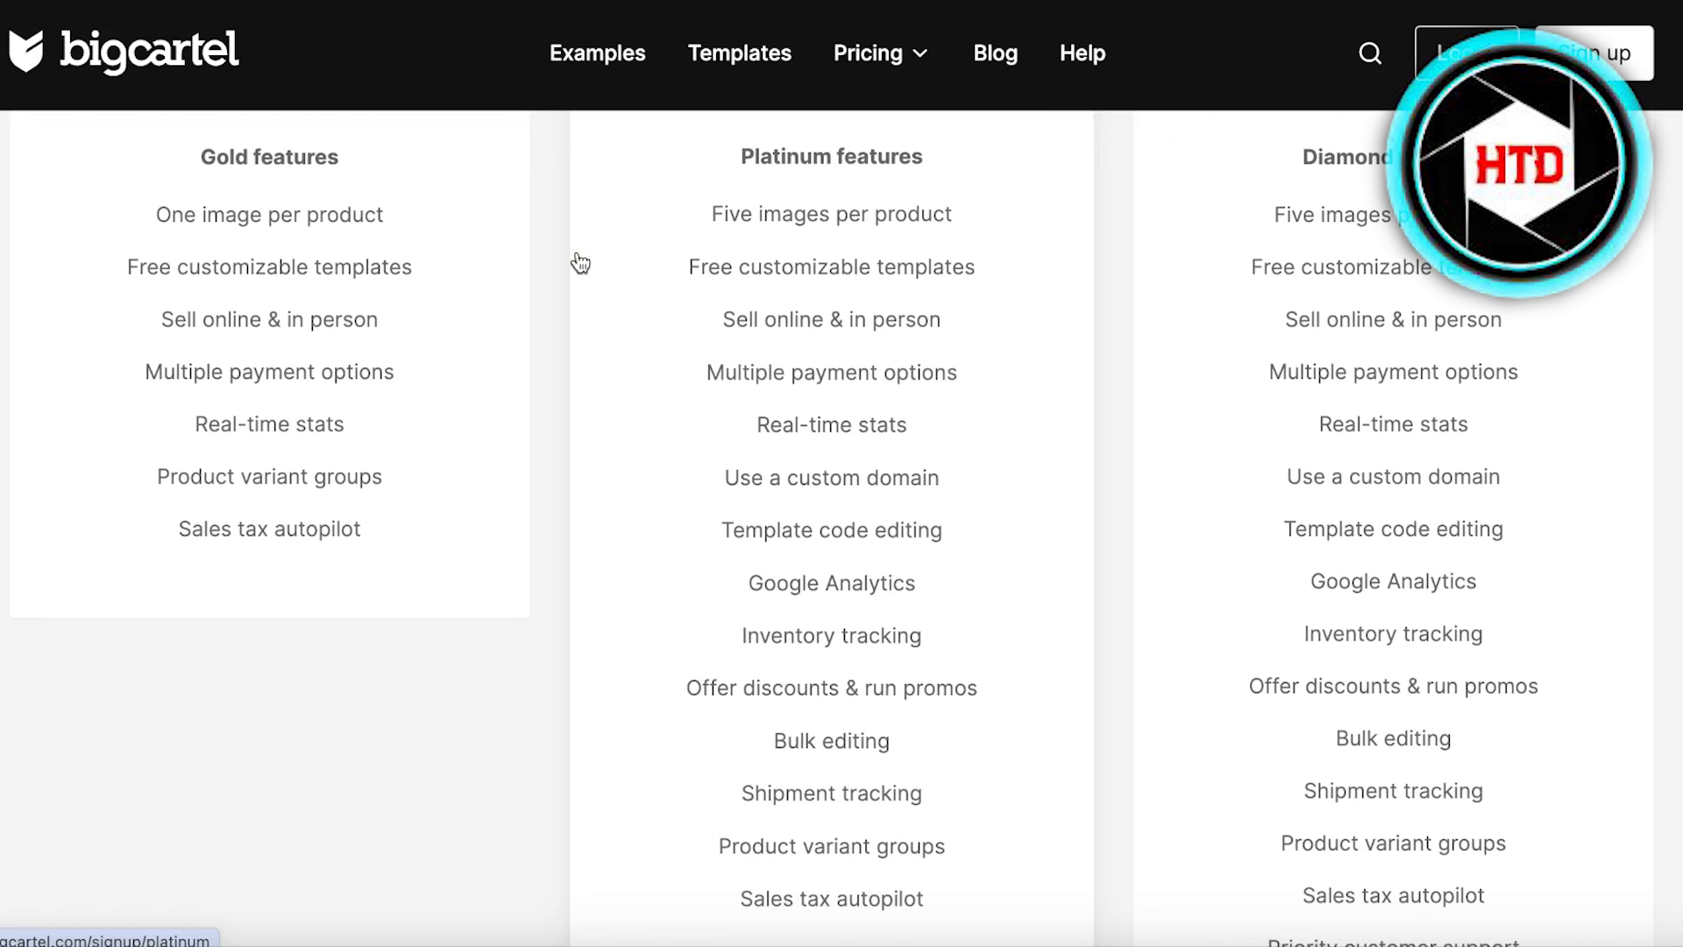
scroll(579, 265, down, 1)
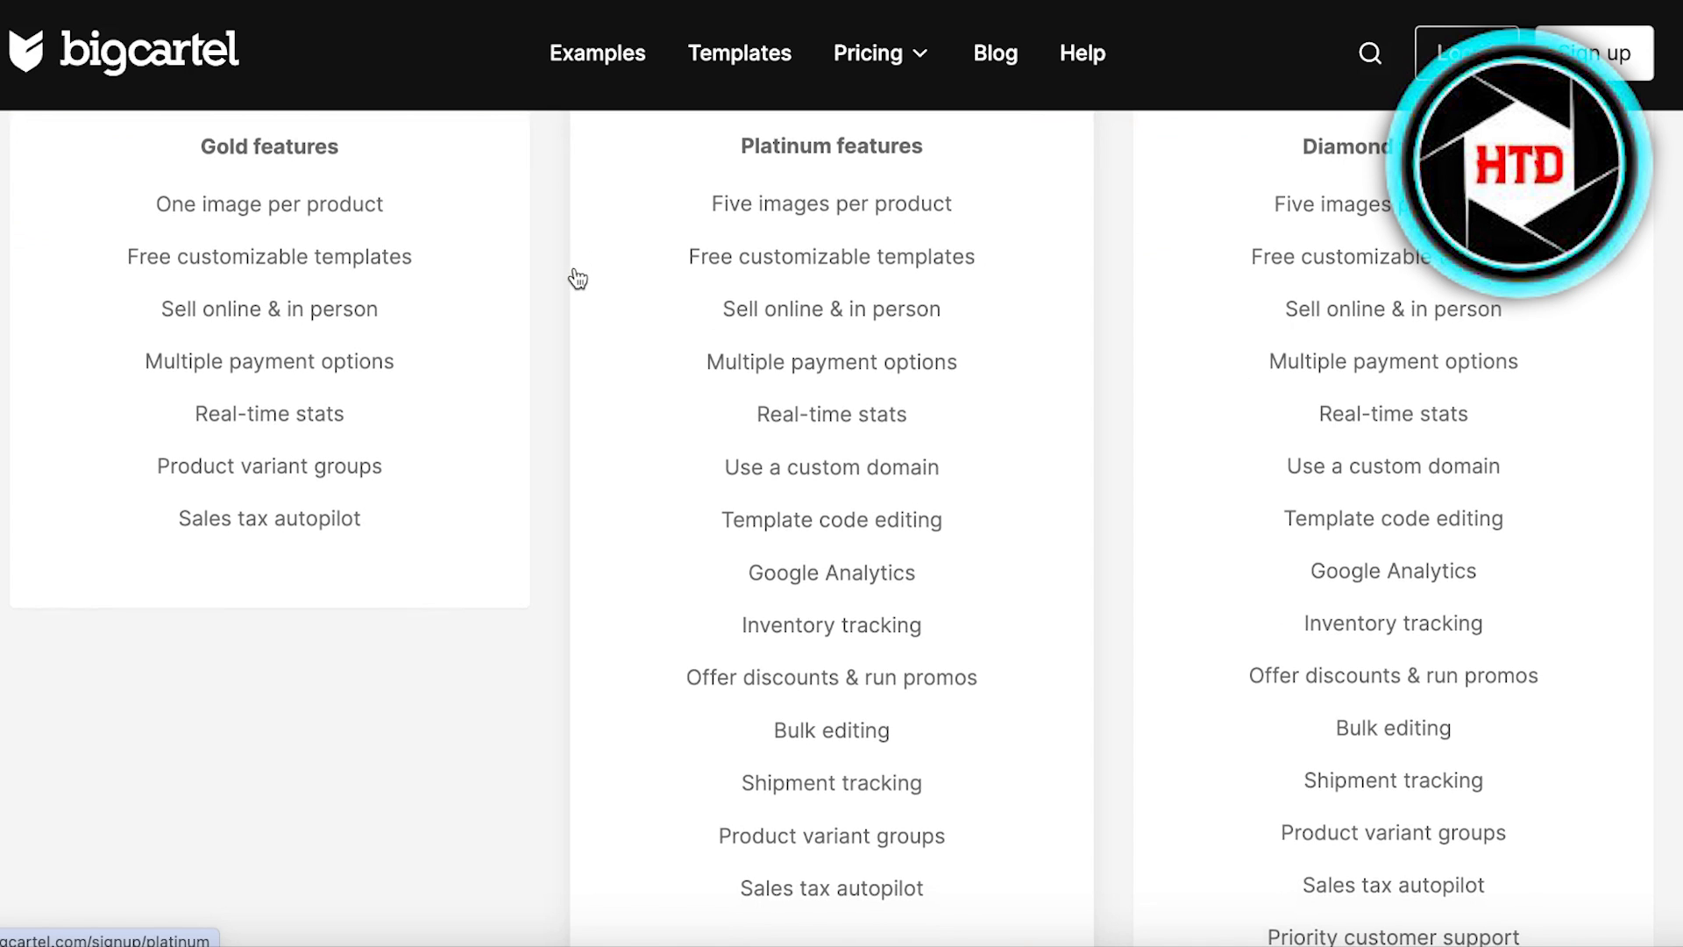
scroll(569, 290, down, 1)
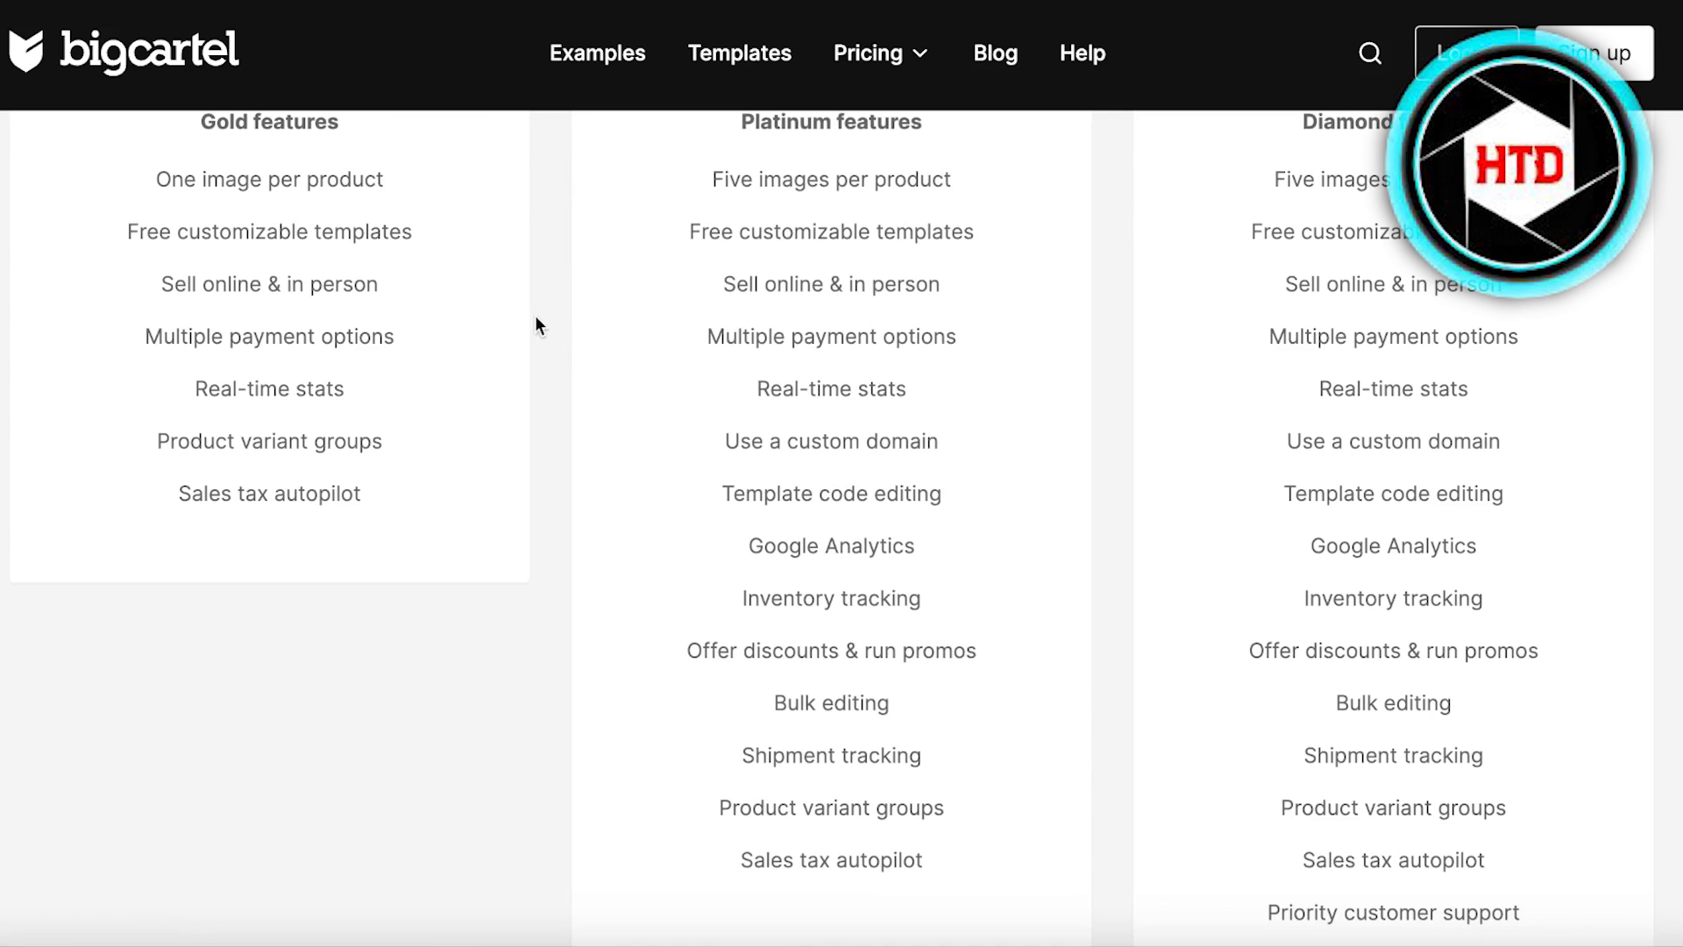
scroll(536, 319, down, 2)
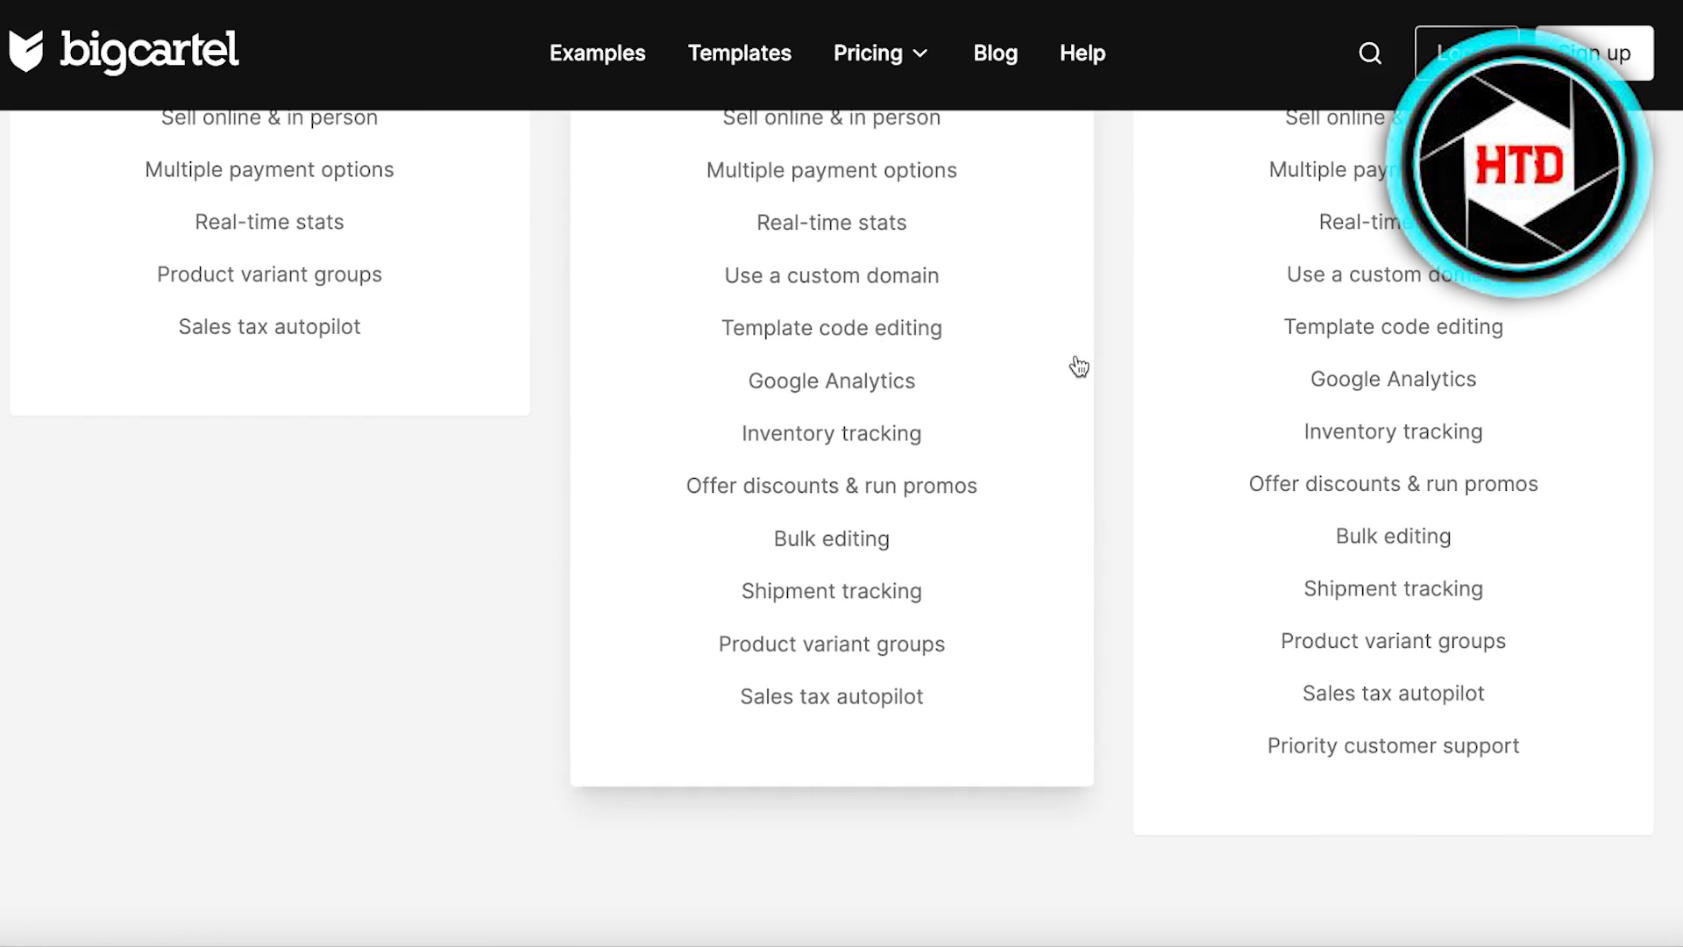
scroll(1075, 365, up, 3)
scroll(1076, 372, up, 6)
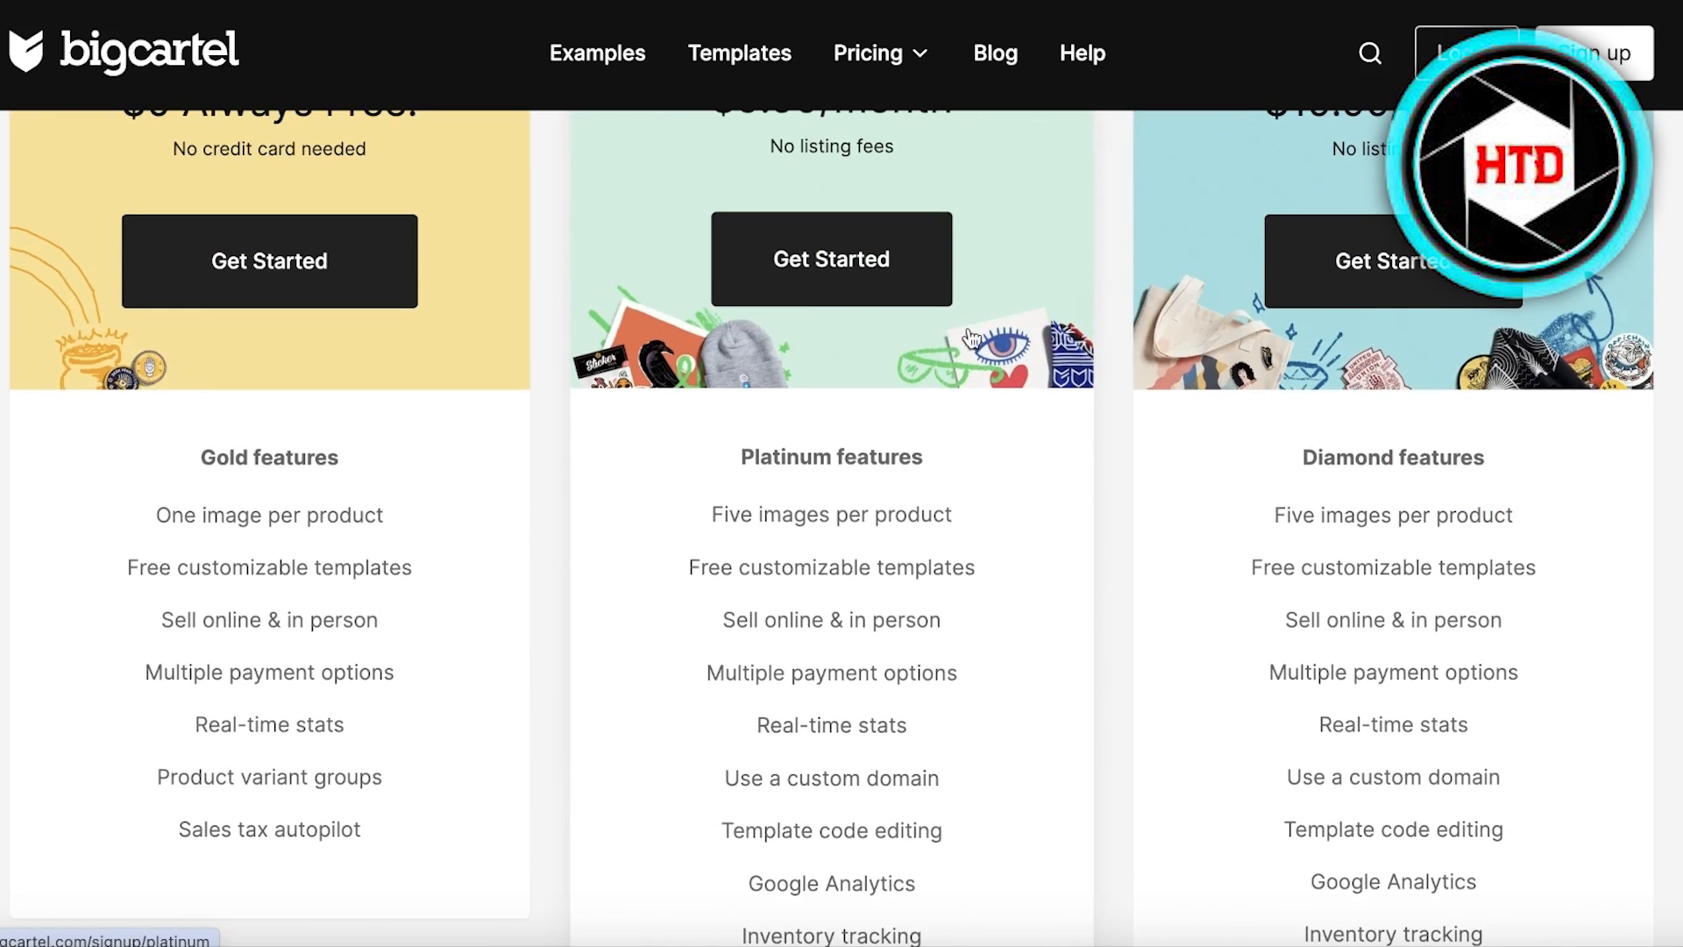
Step: Examine the Platinum plan's features, such as images per product, payment options and custom domain, against the other plans
scroll(824, 317, down, 4)
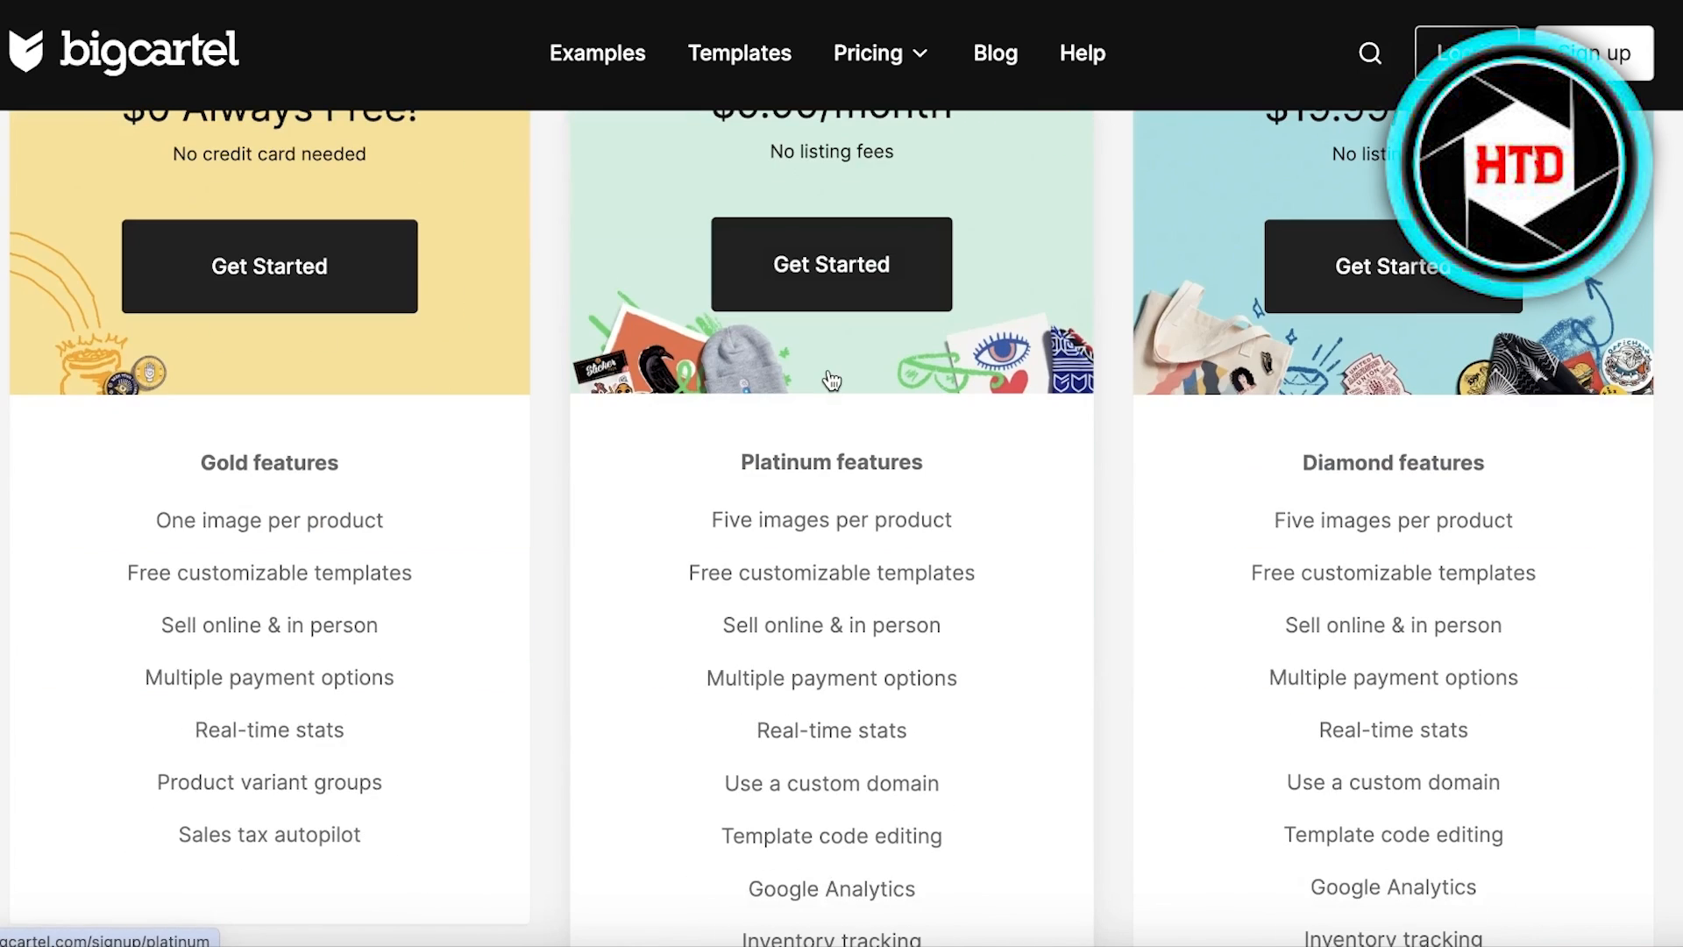
scroll(812, 428, up, 1)
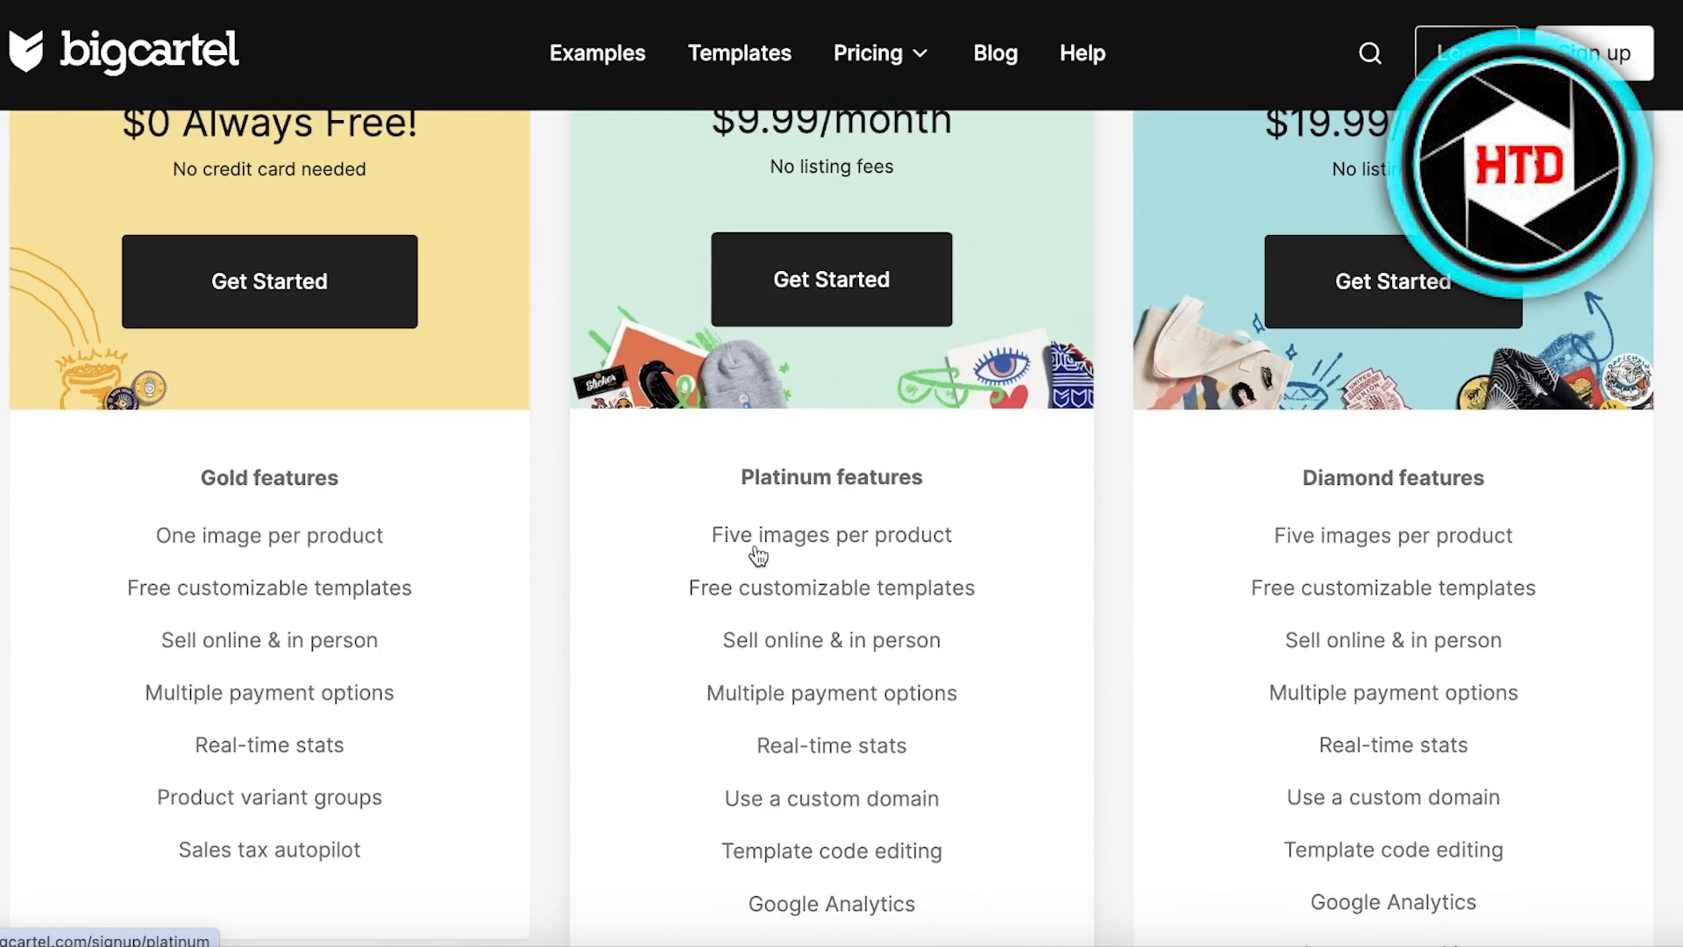
scroll(758, 570, up, 1)
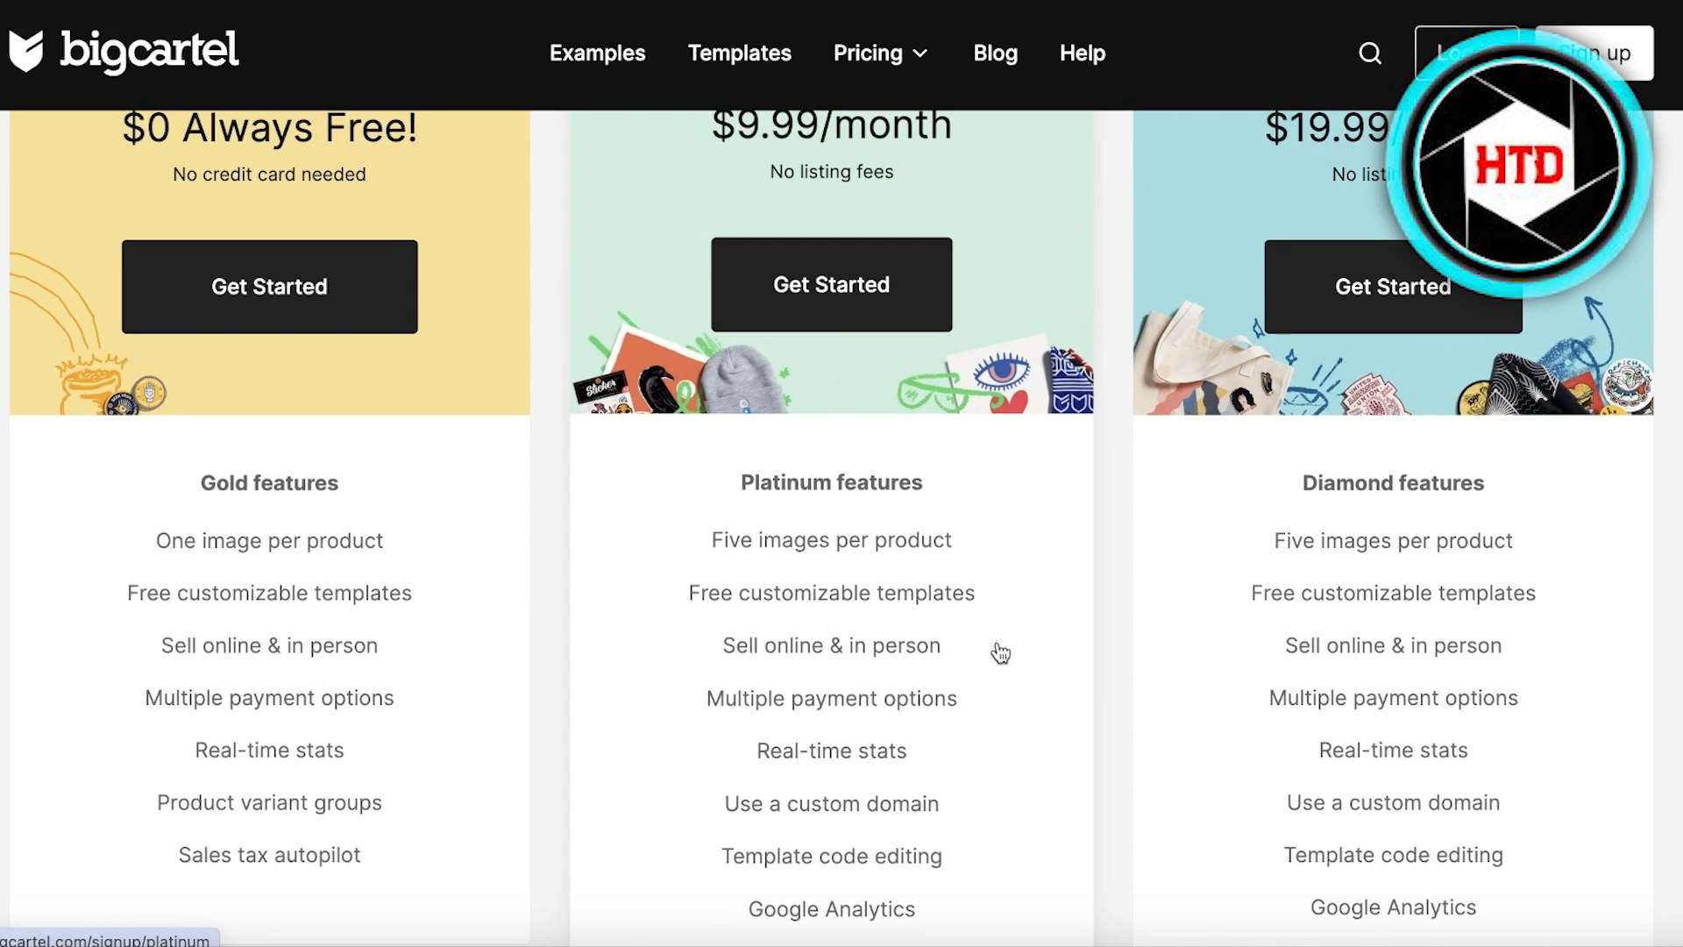
scroll(1000, 654, down, 1)
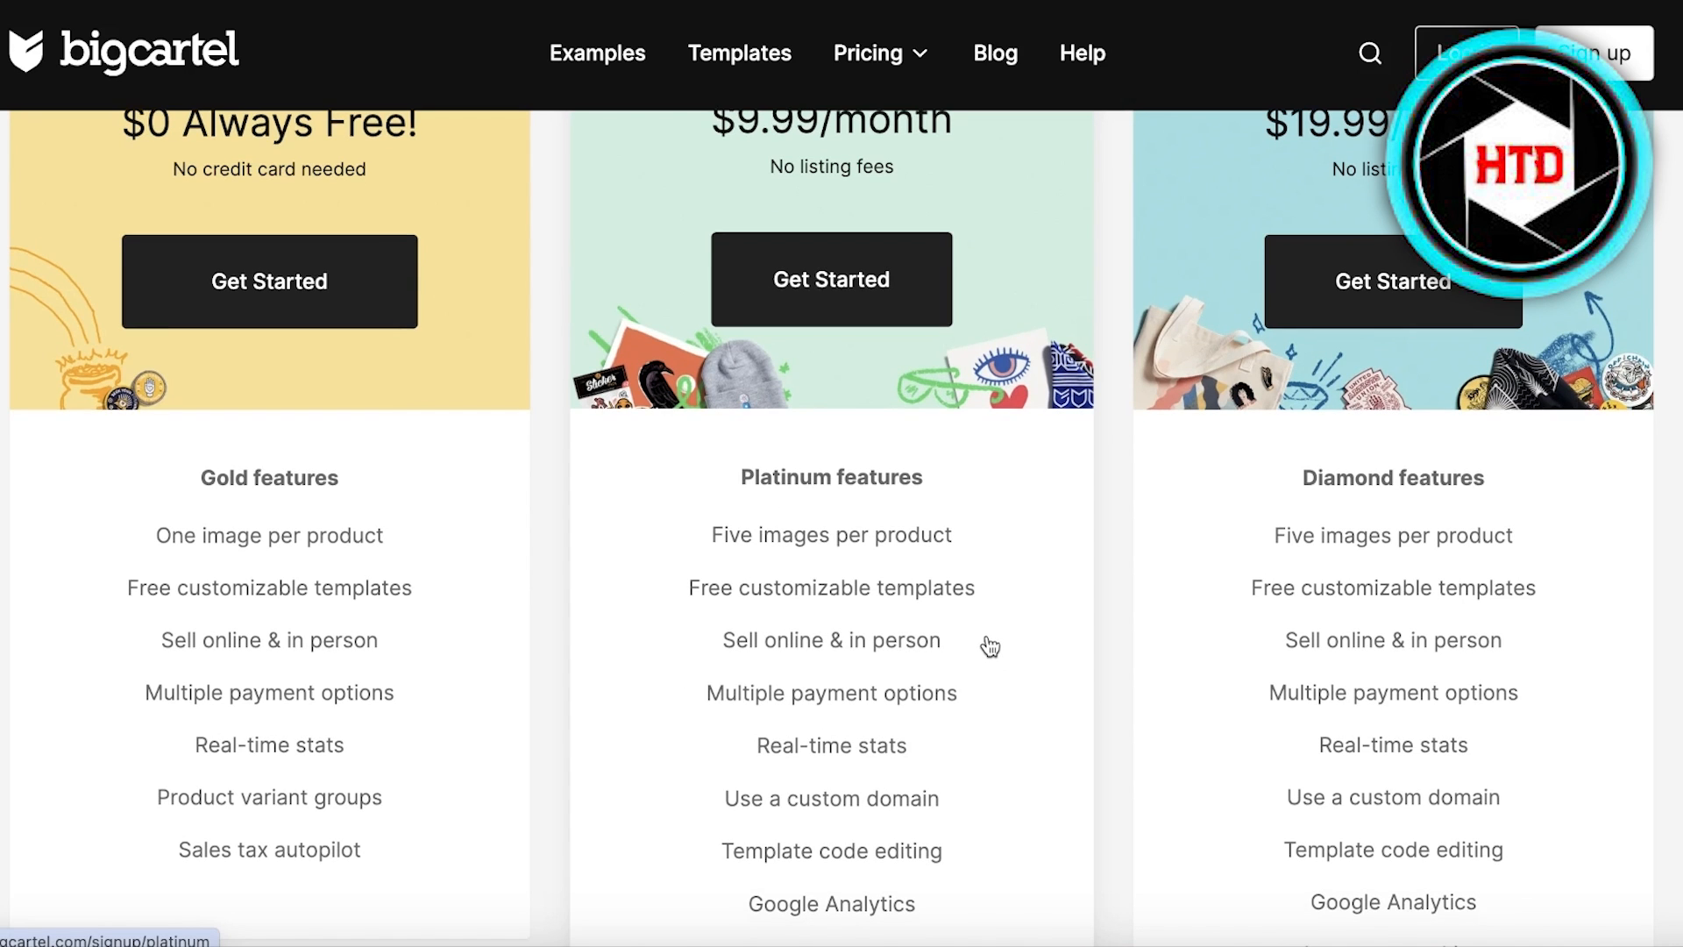
scroll(1000, 646, down, 1)
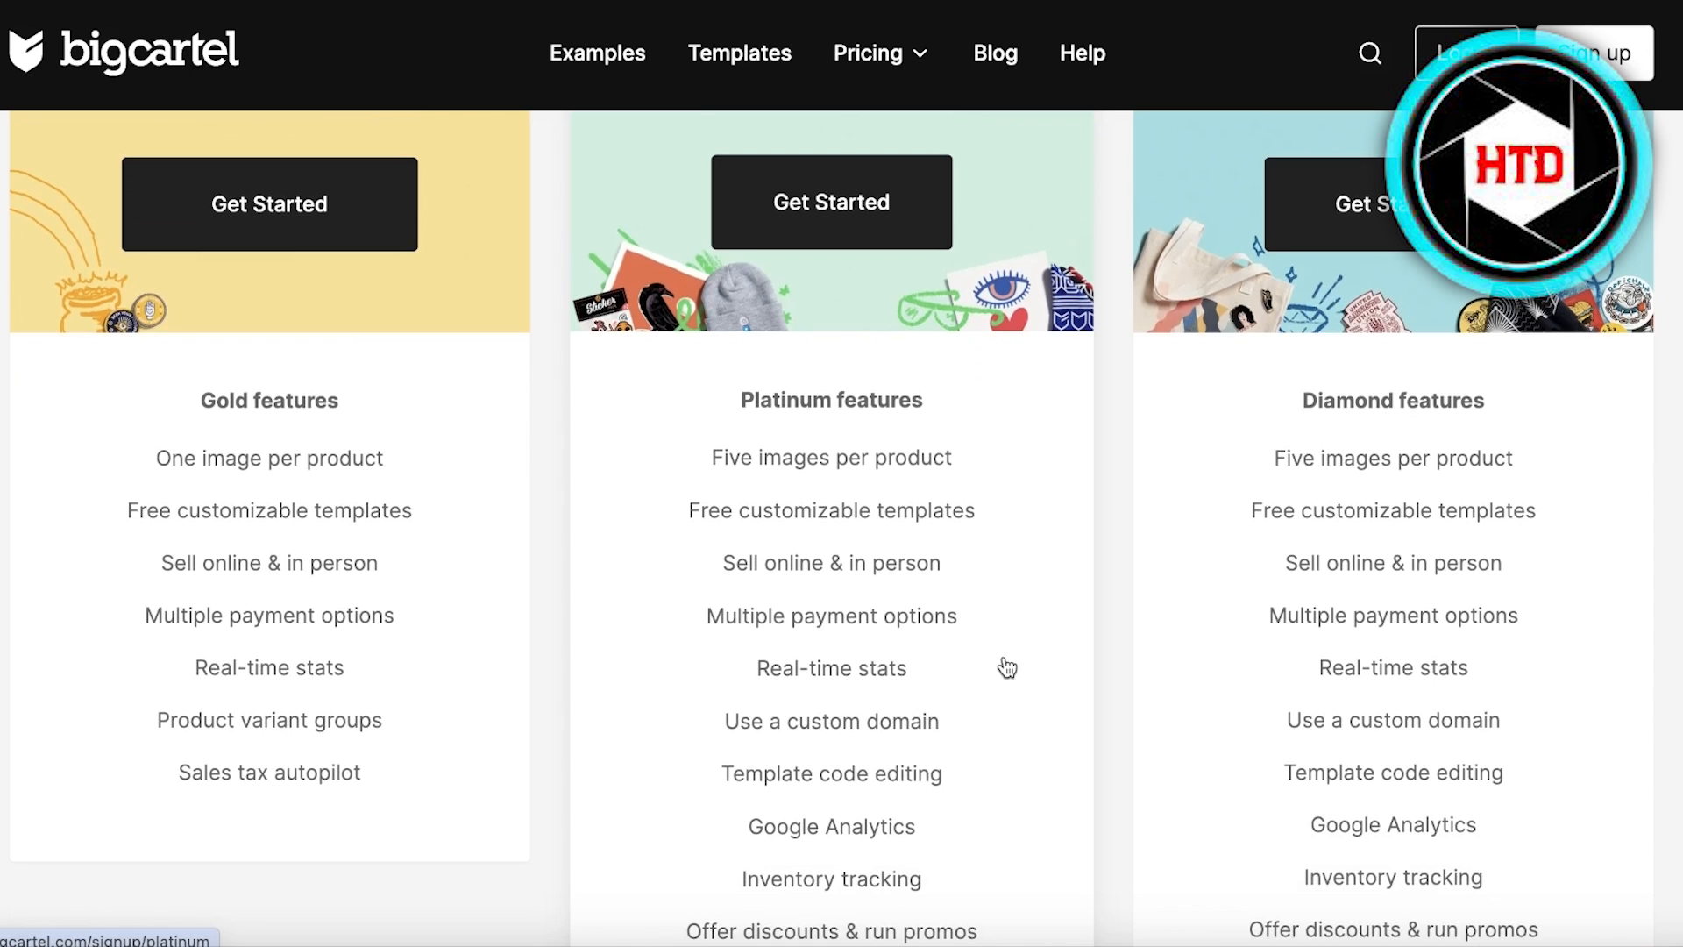
scroll(1008, 675, down, 1)
scroll(1003, 674, up, 1)
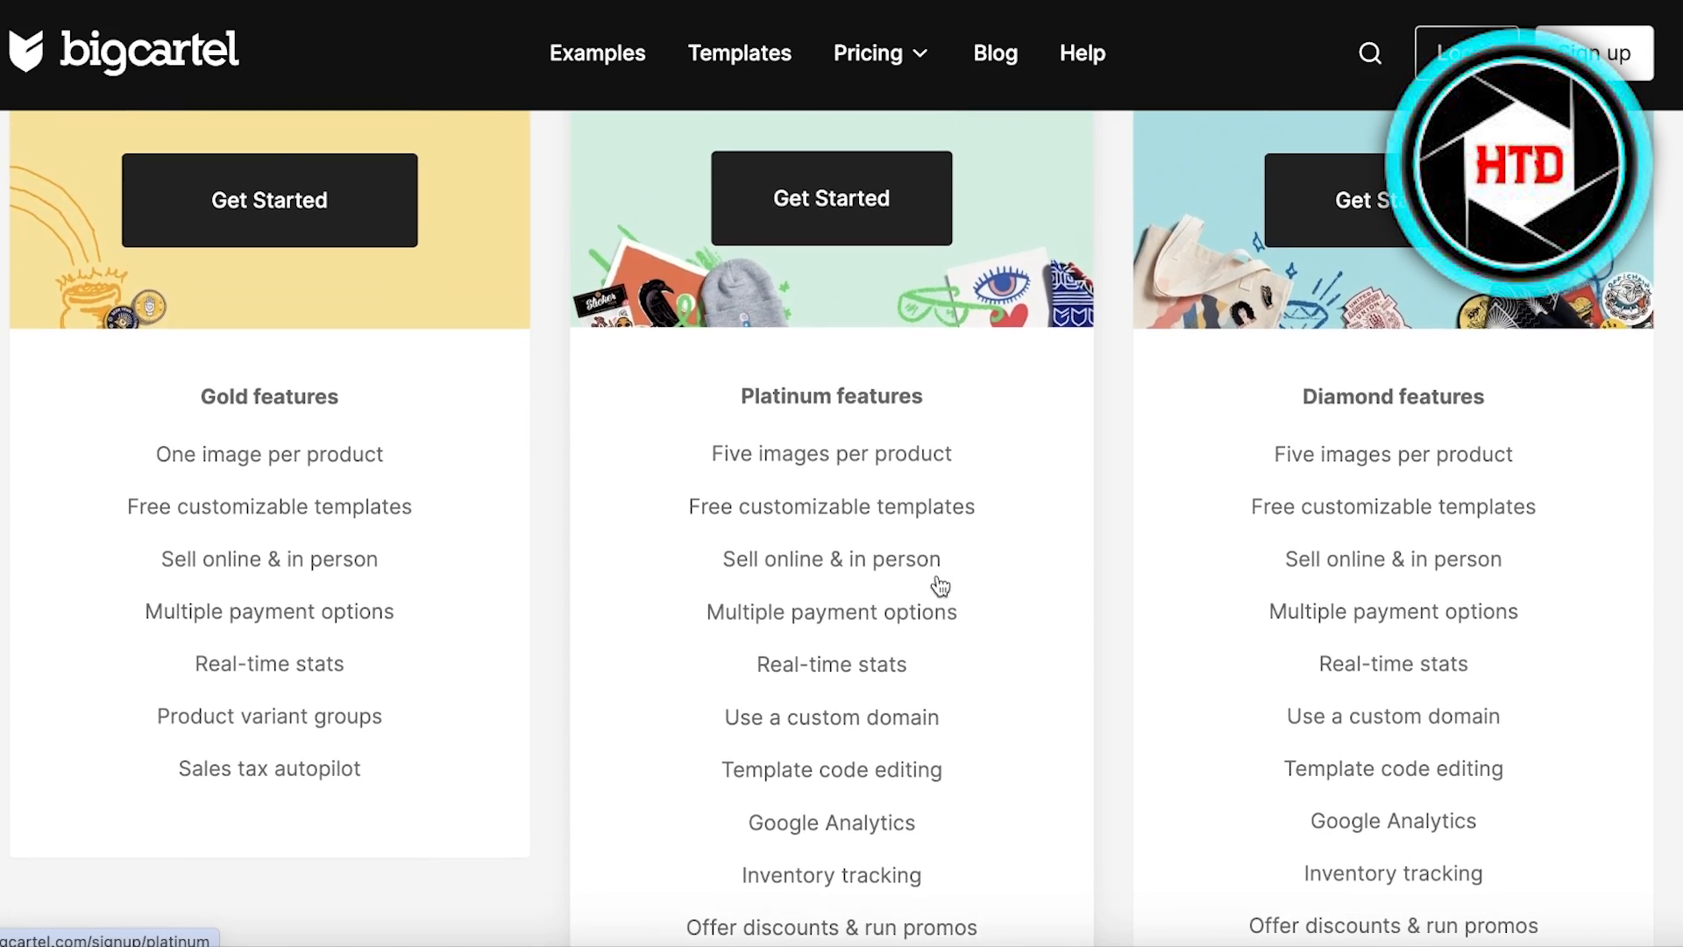
scroll(941, 586, up, 4)
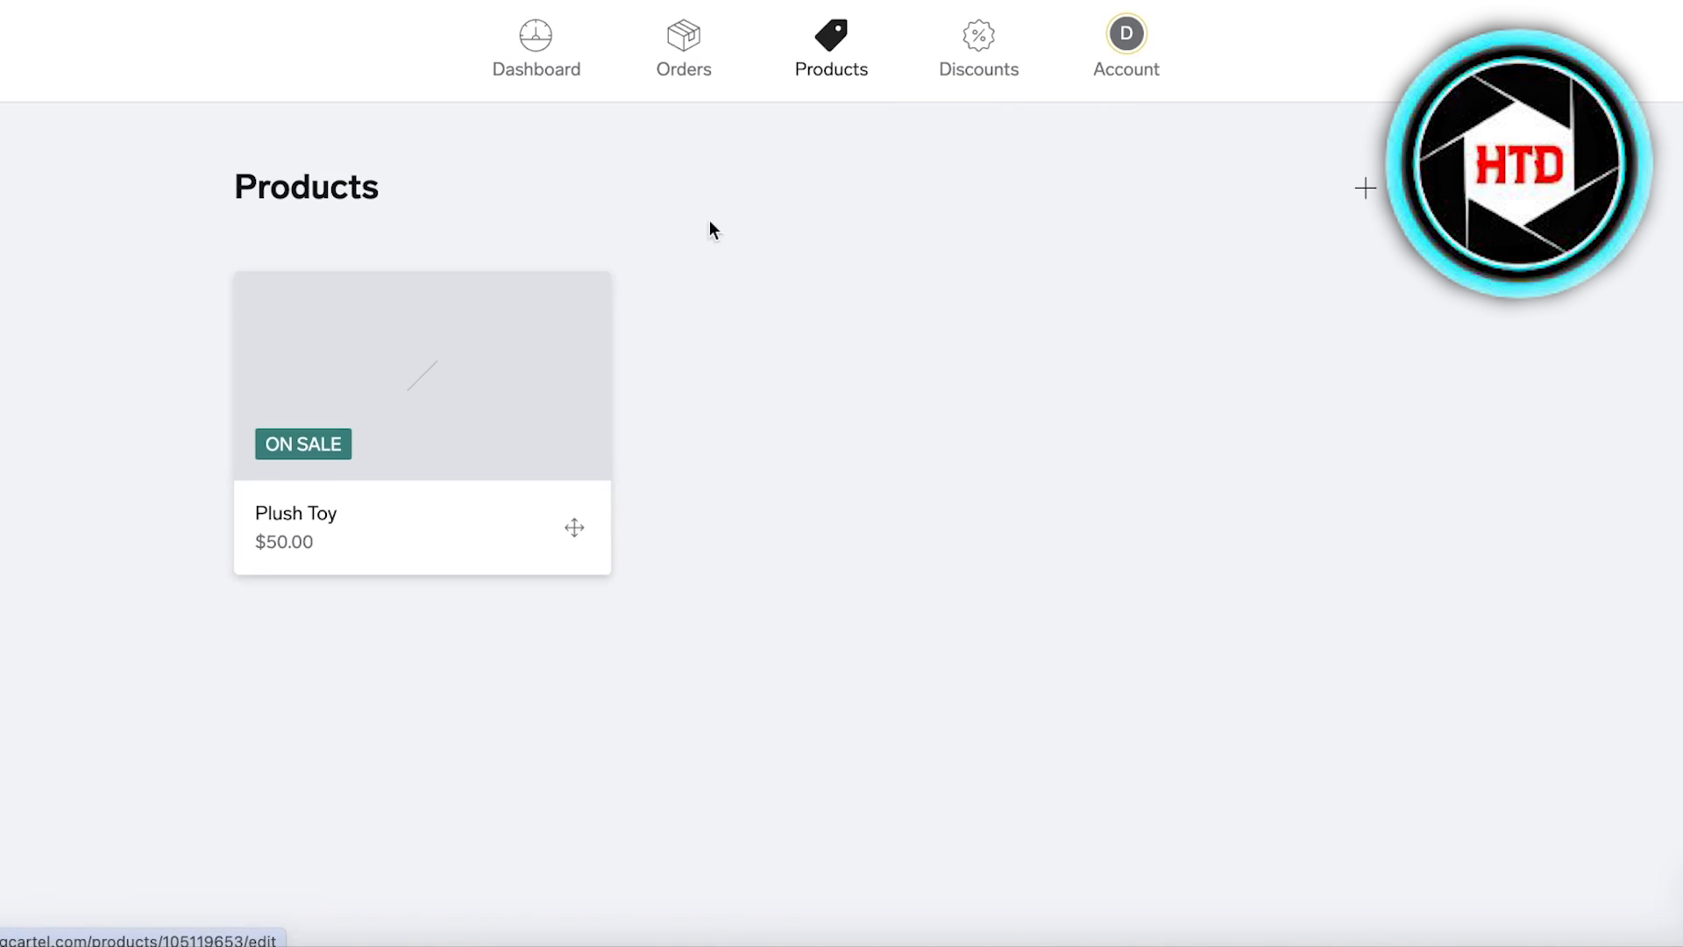
Step: Open the storefront through the shop URL in the Big Cartel account settings and examine the Plush Toy listing
click(1145, 28)
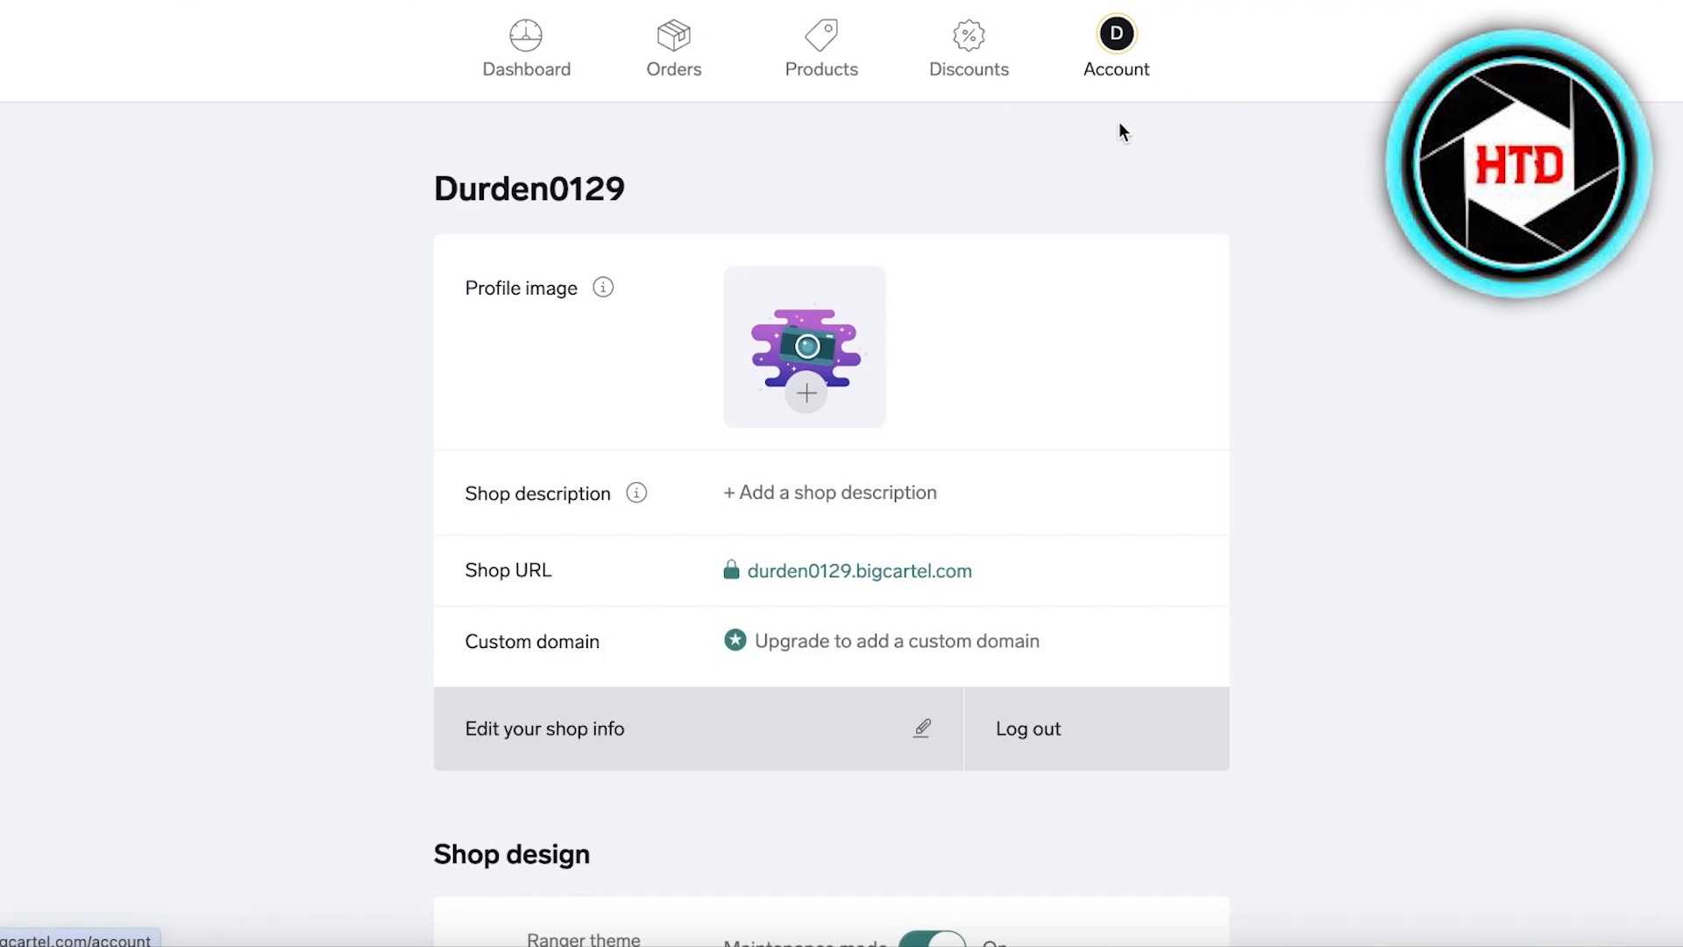
click(935, 577)
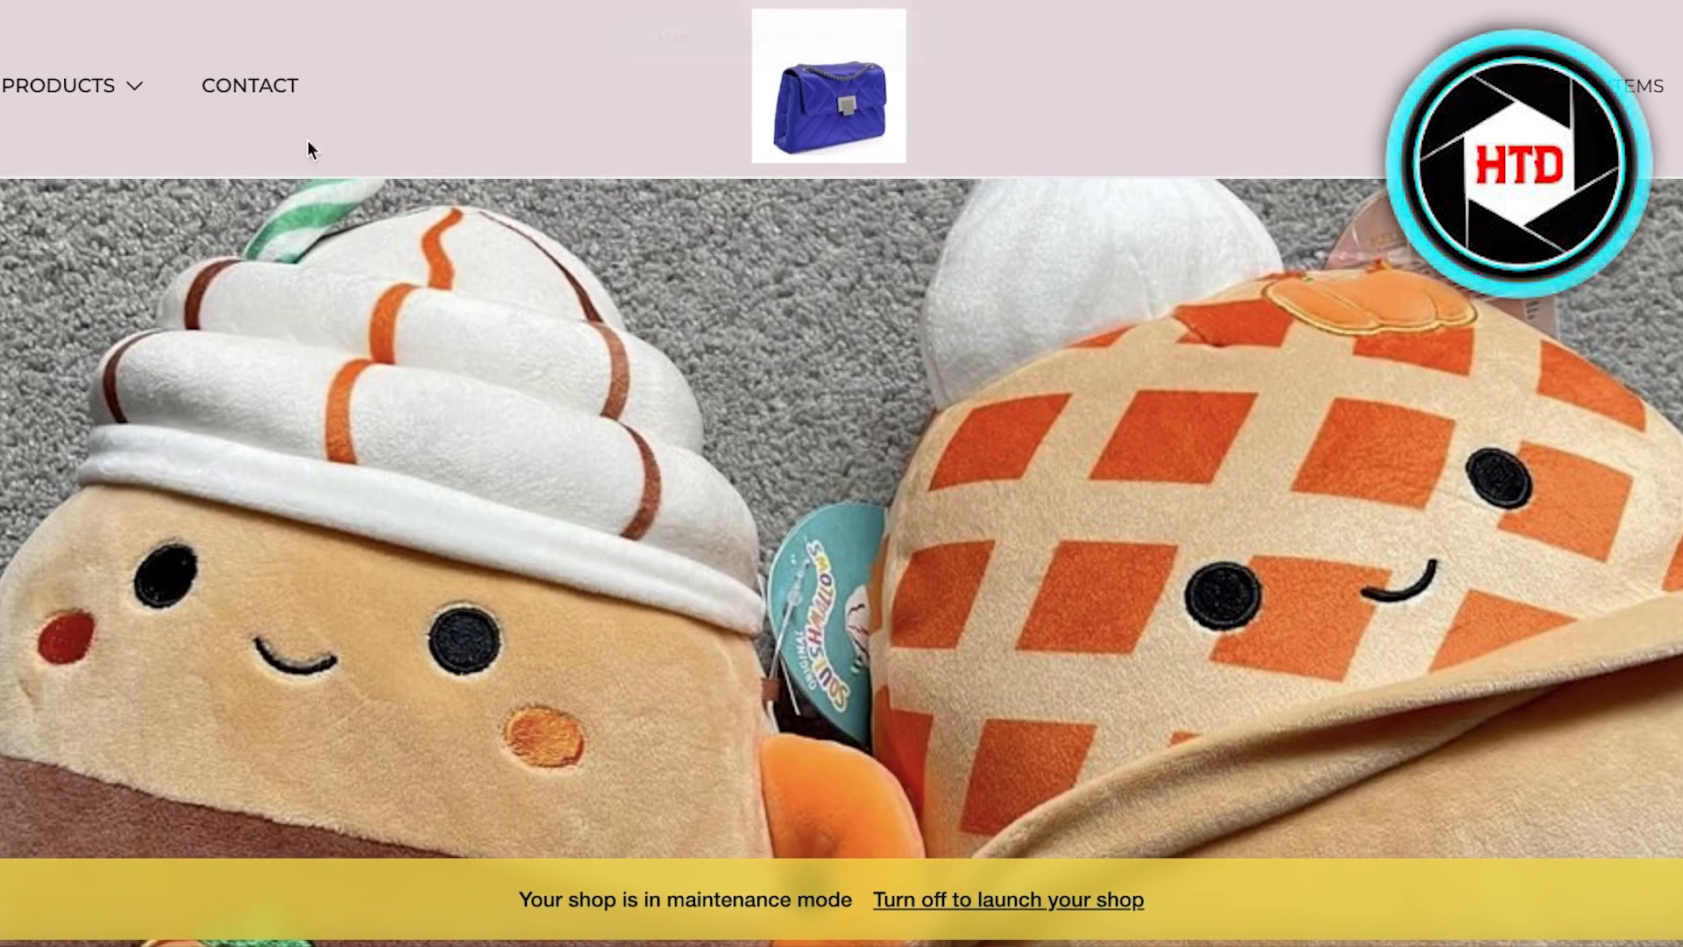
scroll(263, 175, down, 10)
click(871, 315)
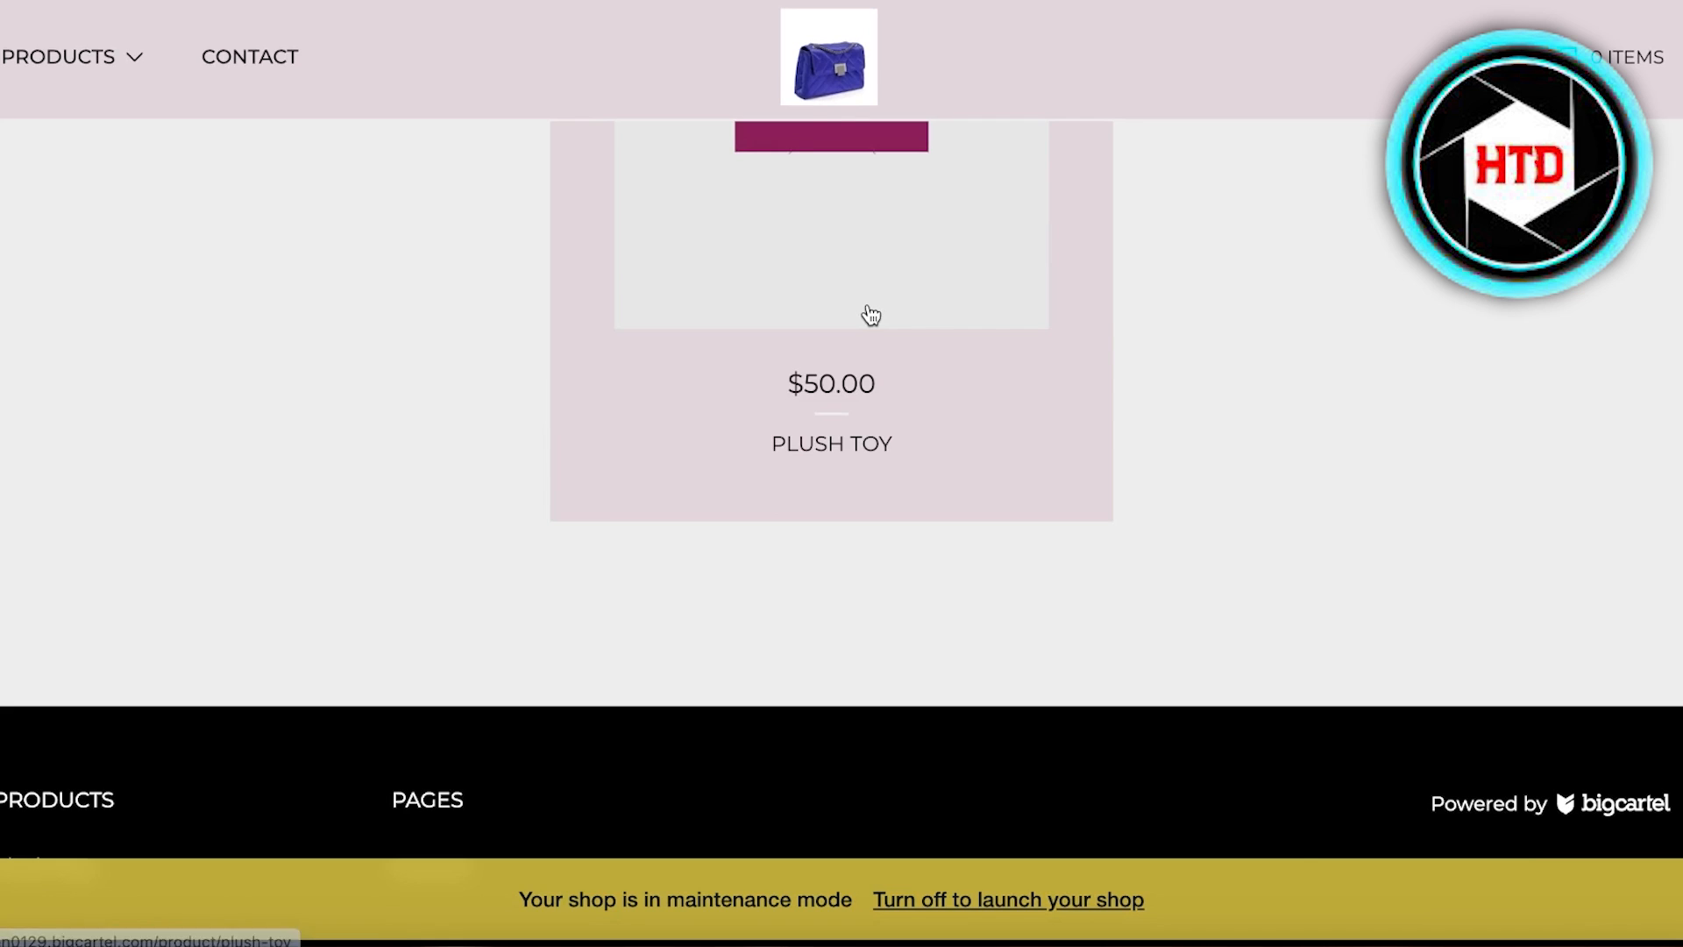
key(alt+Left)
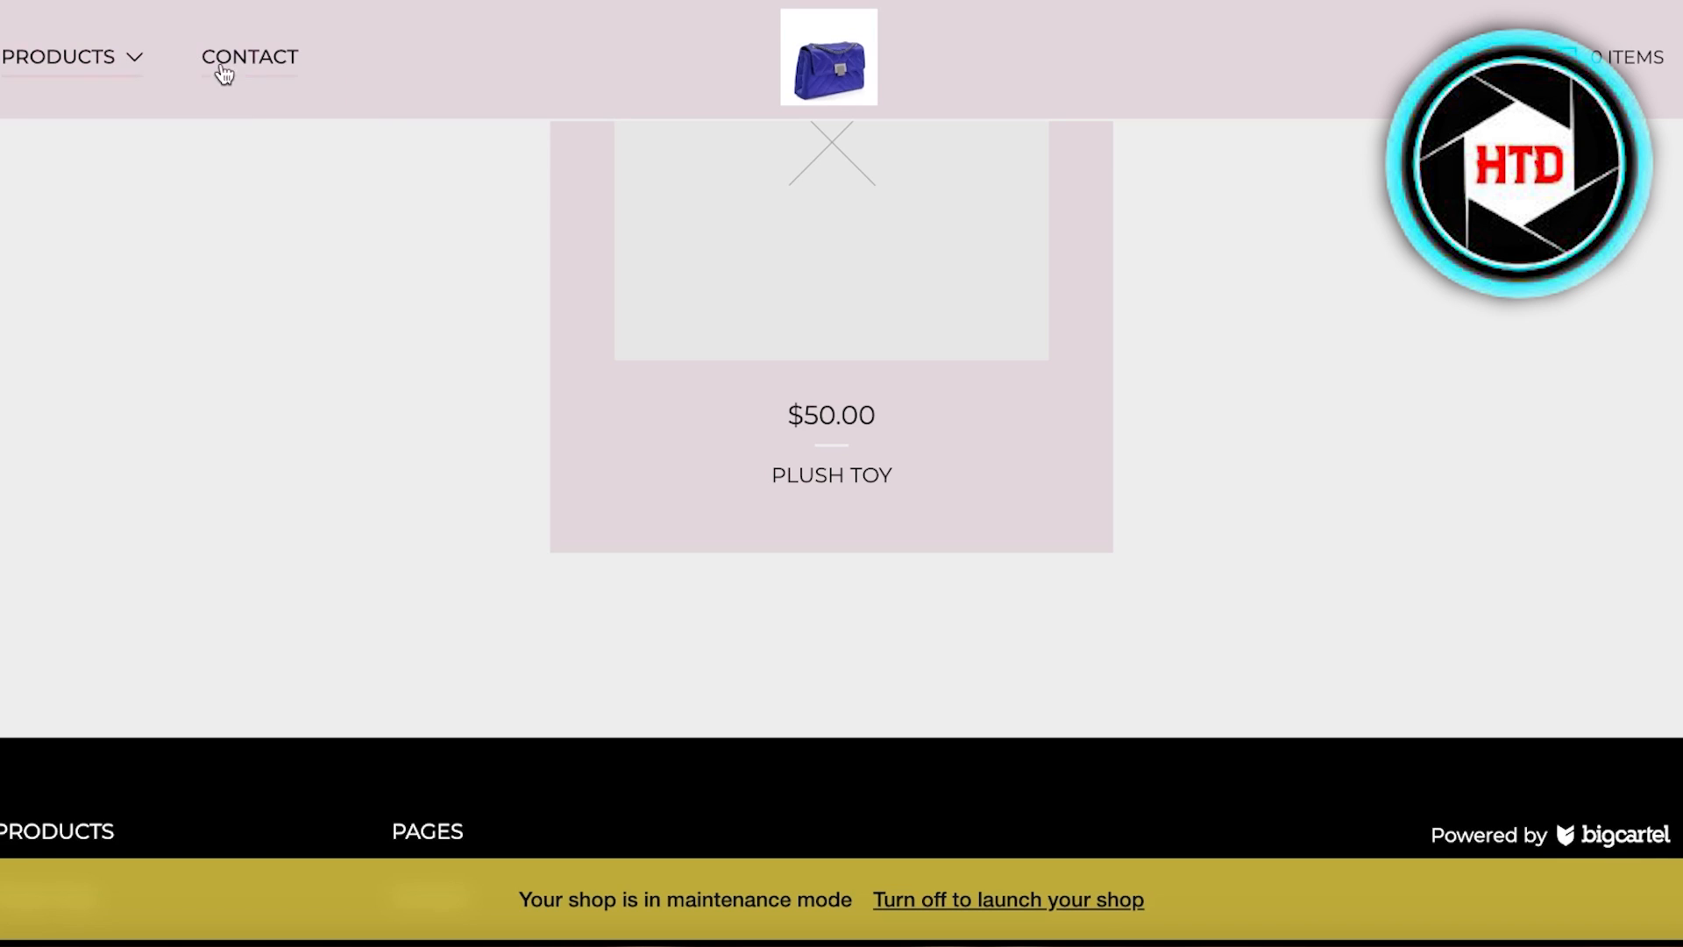
scroll(406, 169, up, 3)
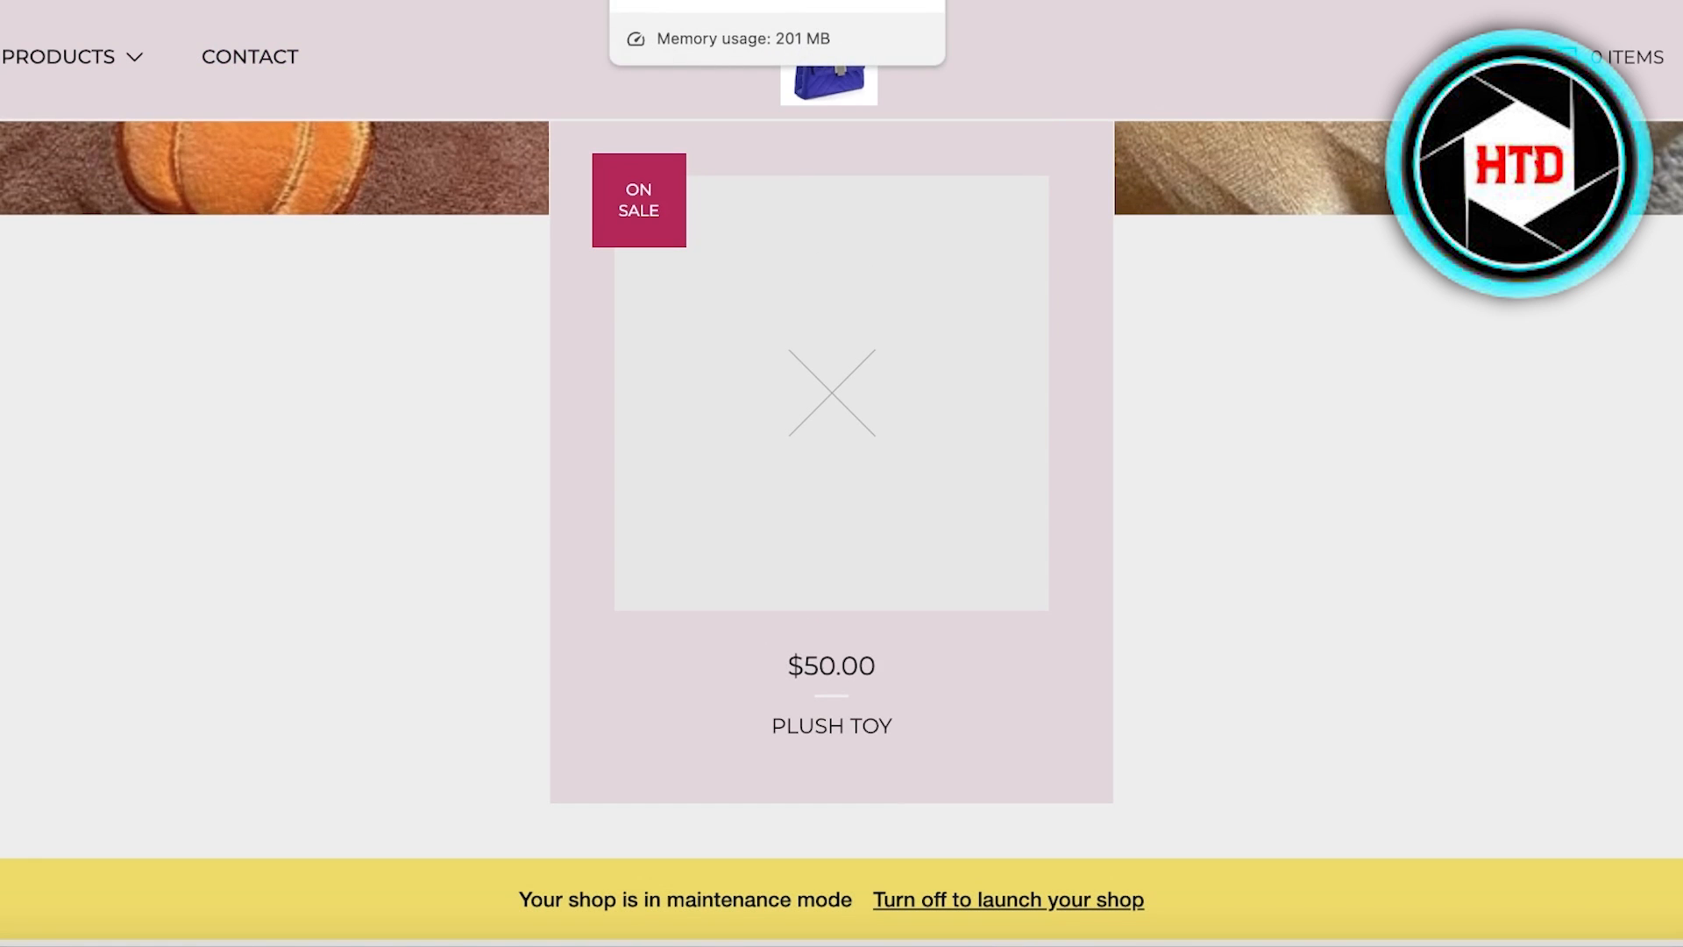
Step: Switch to the AliExpress home page and dismiss the Choice Day promotion and the notification subscription prompt
click(719, 2)
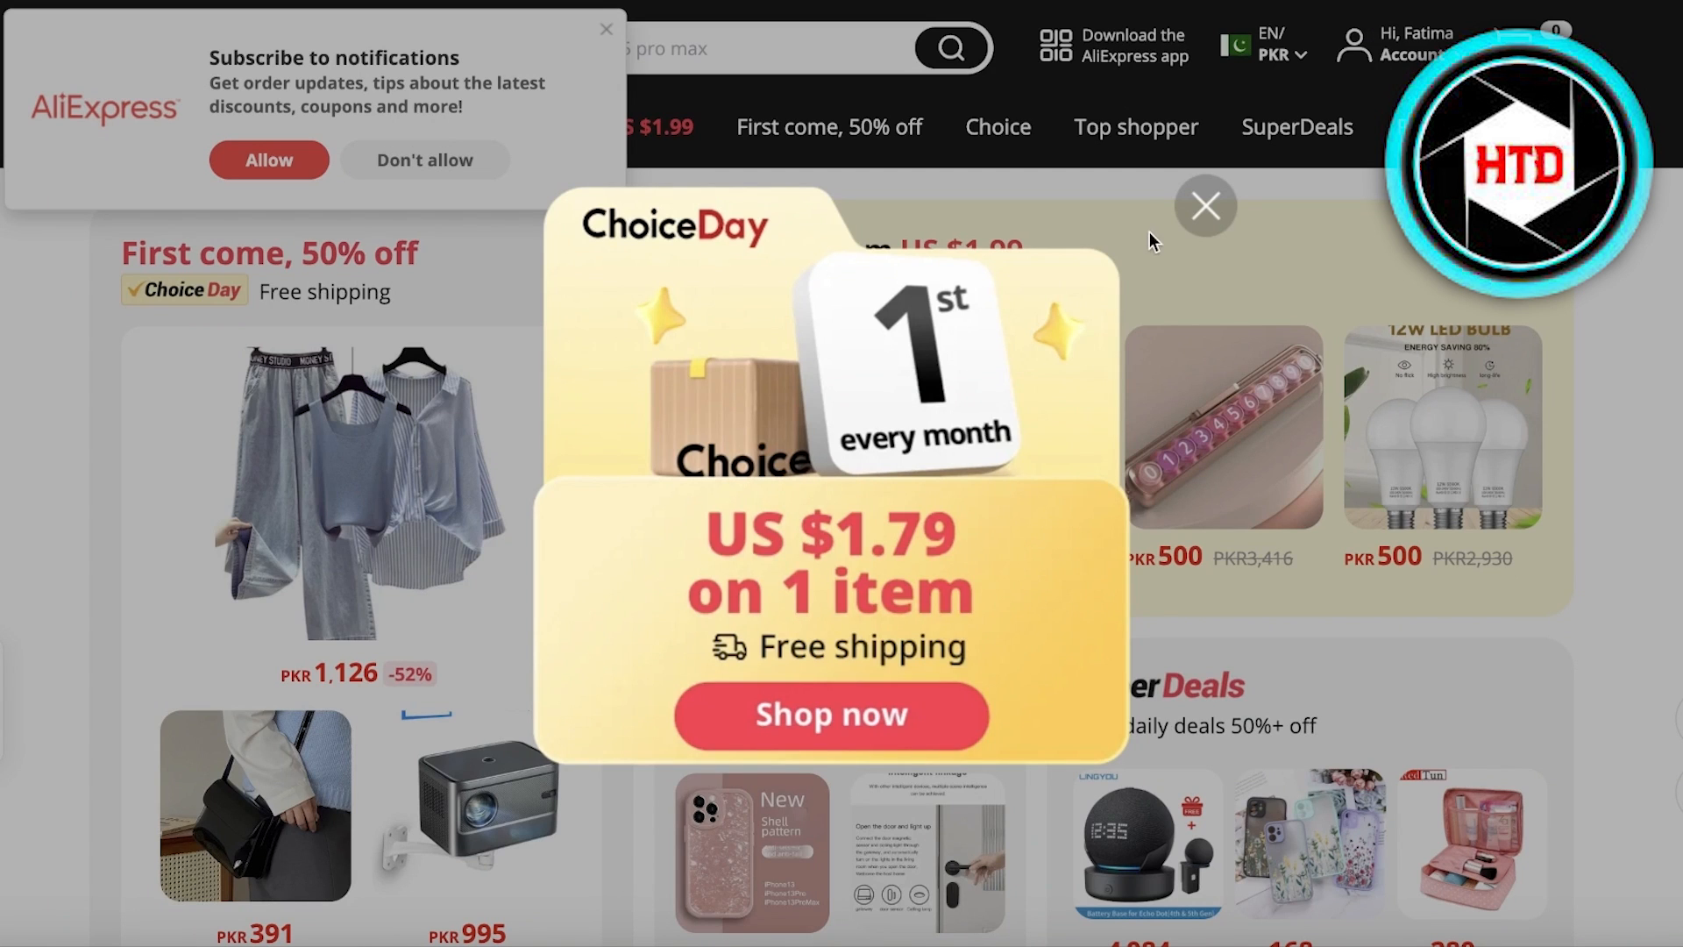
click(1205, 206)
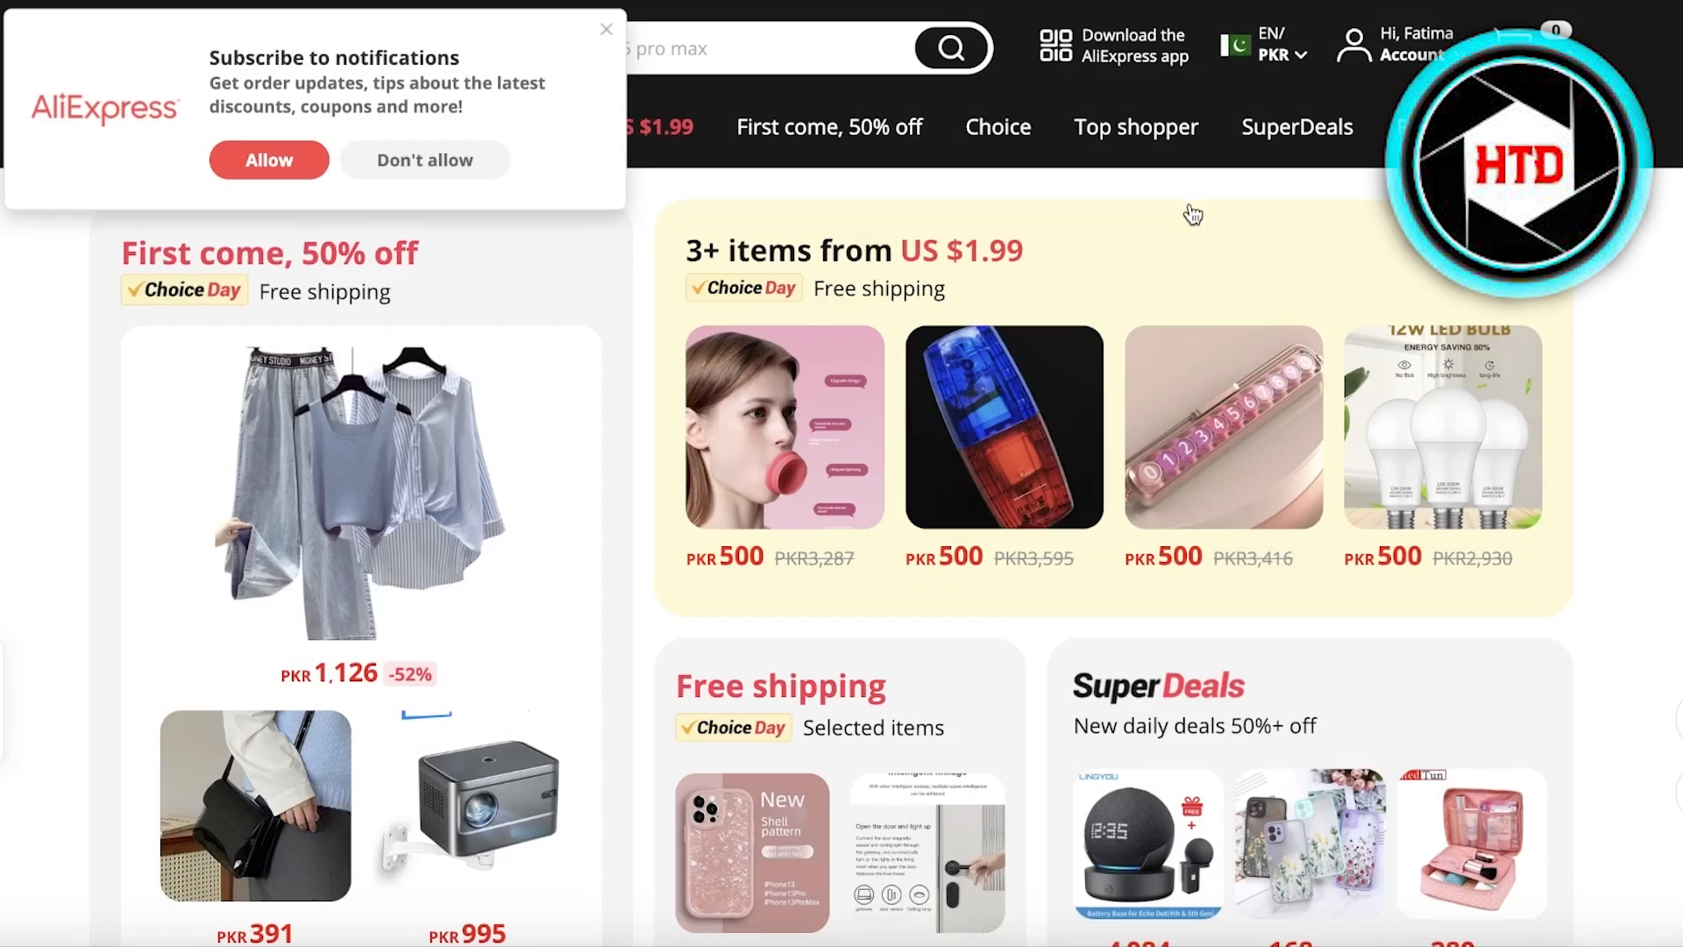
click(607, 29)
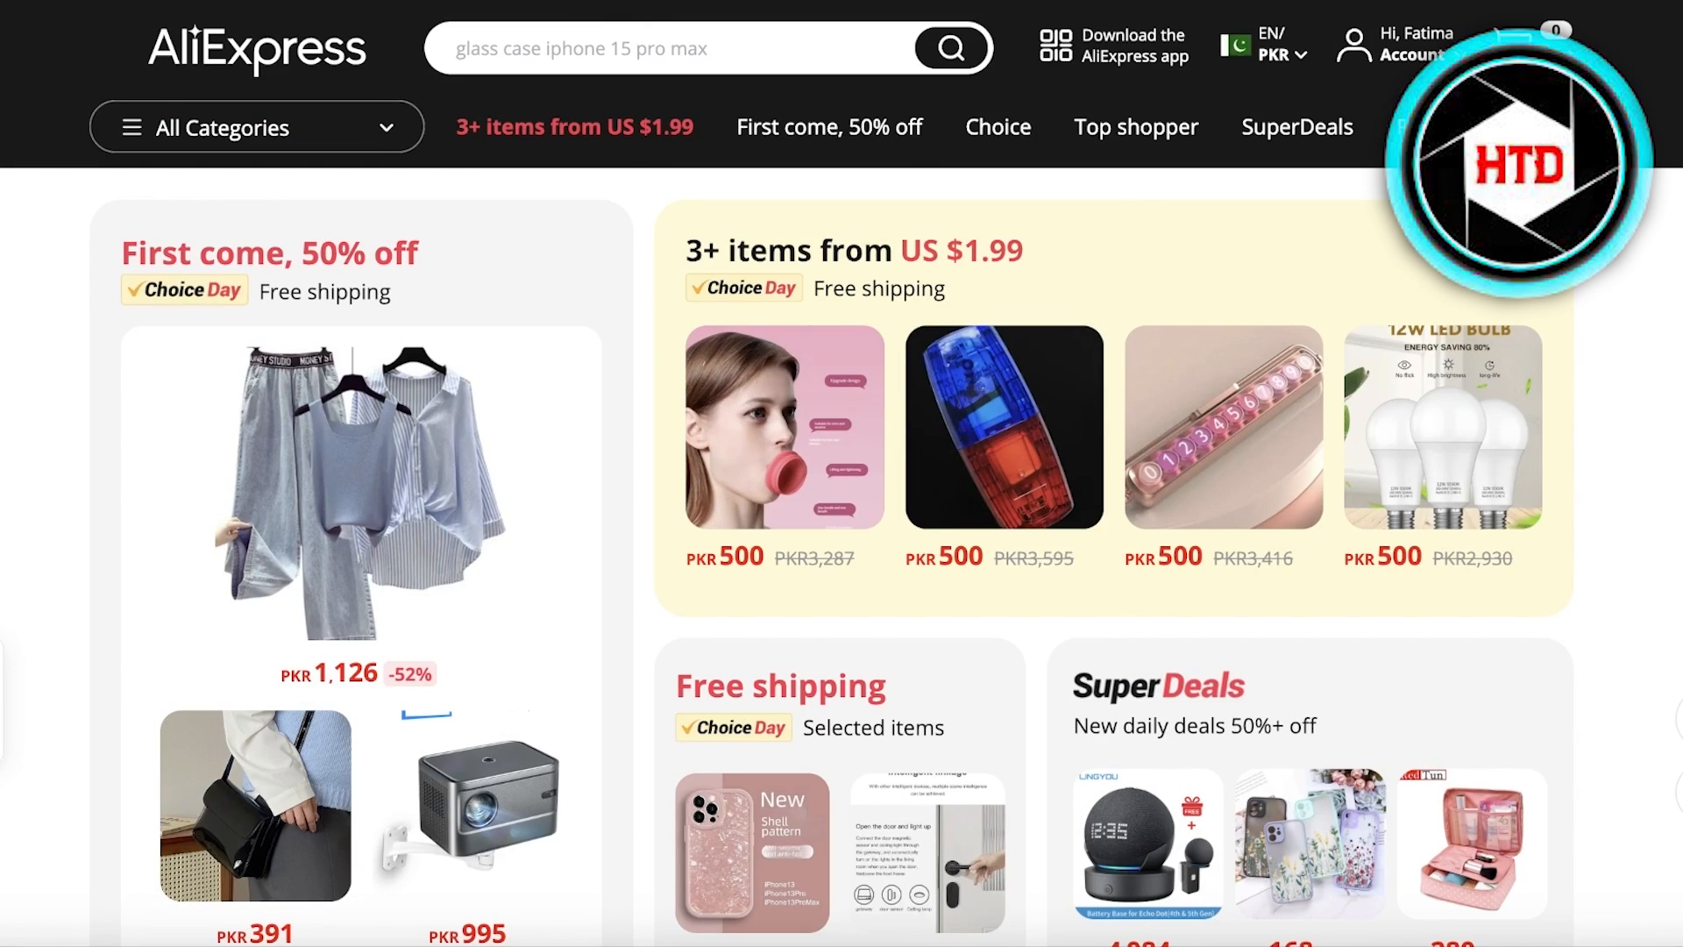
scroll(842, 473, down, 5)
Step: Search Google for "aliexpress dropshipping" and look through the results for dropshipping suppliers and services
key(super+l)
text(aliexp)
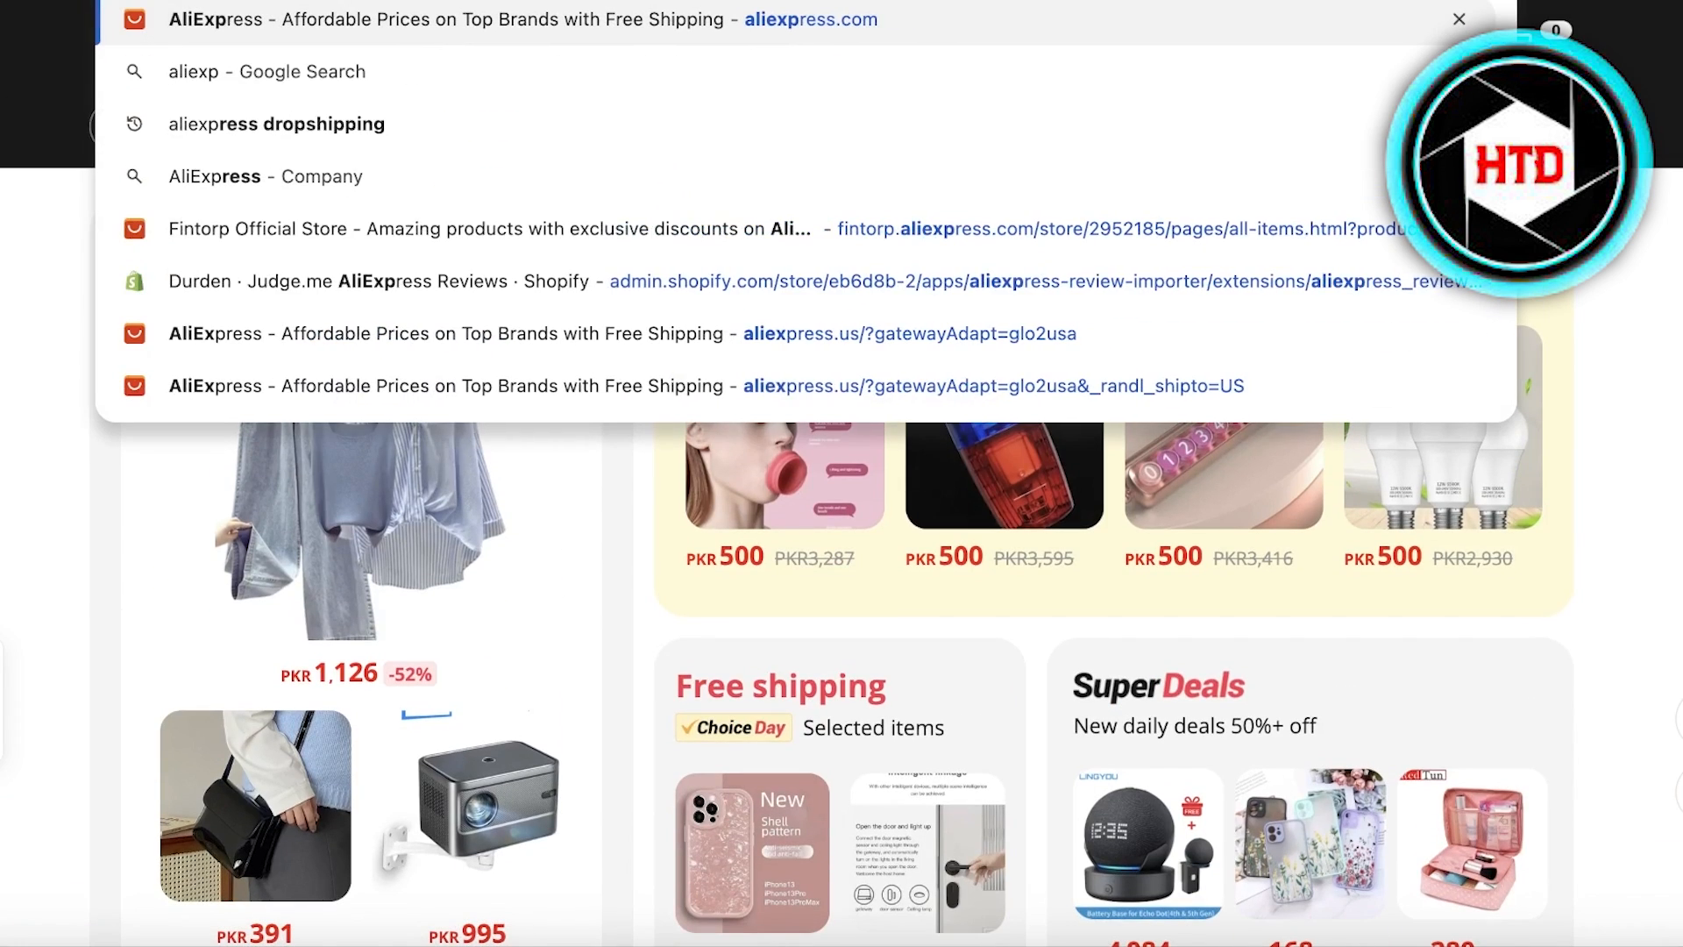
text(ress dr)
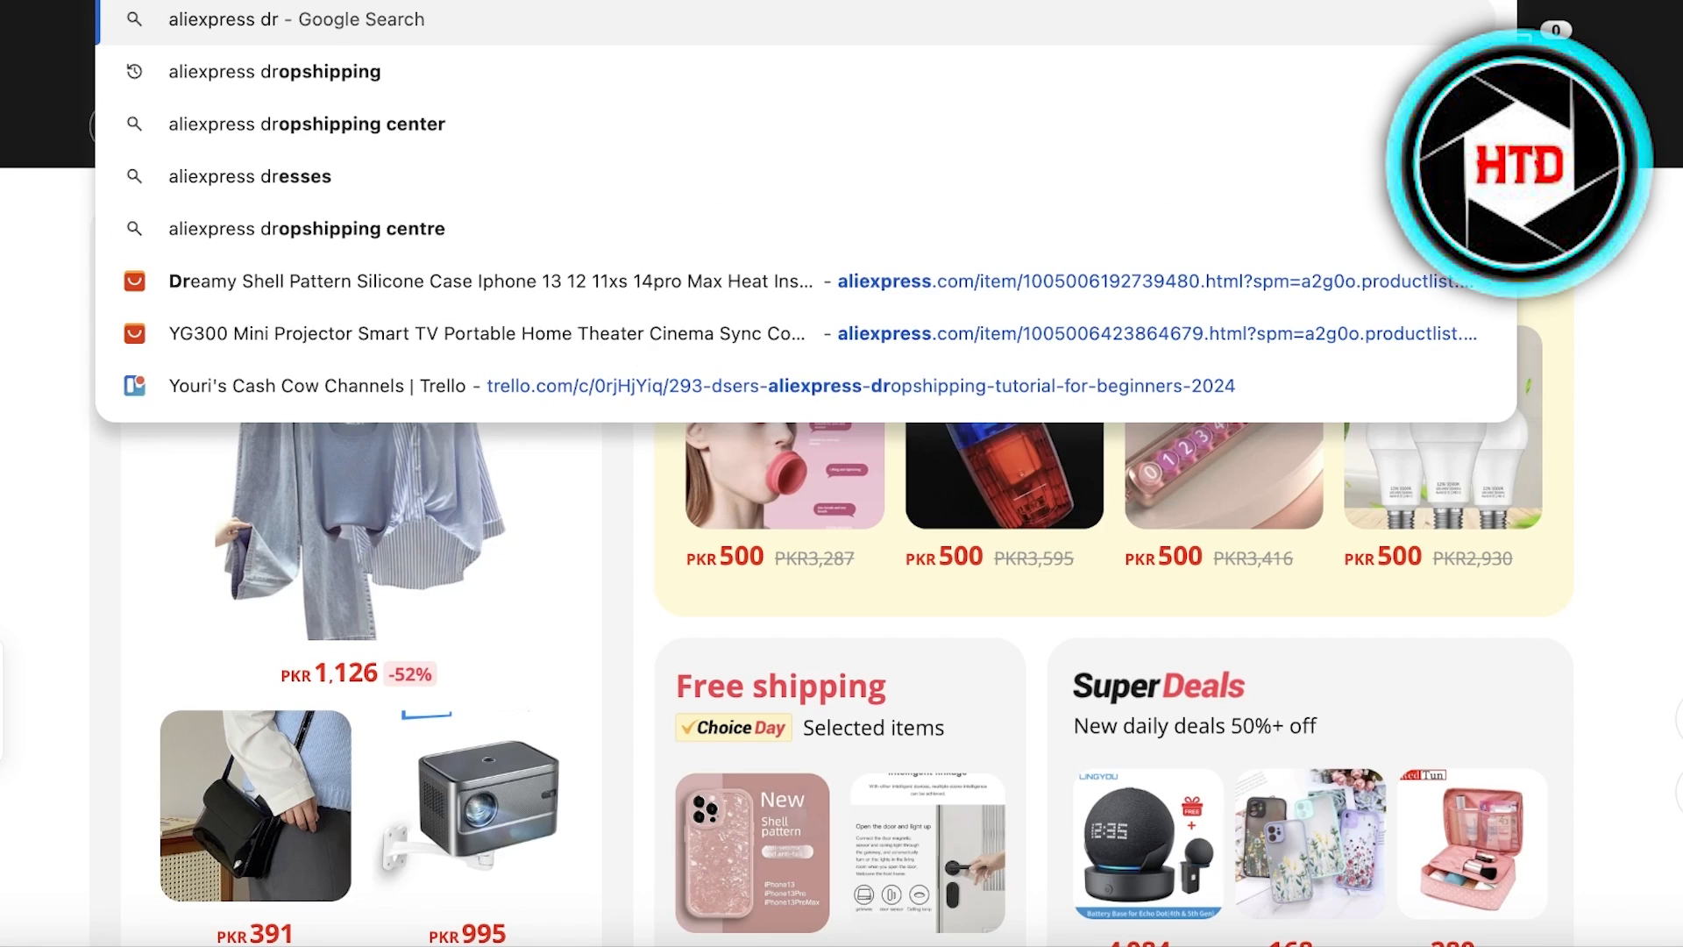
click(365, 72)
scroll(264, 360, down, 10)
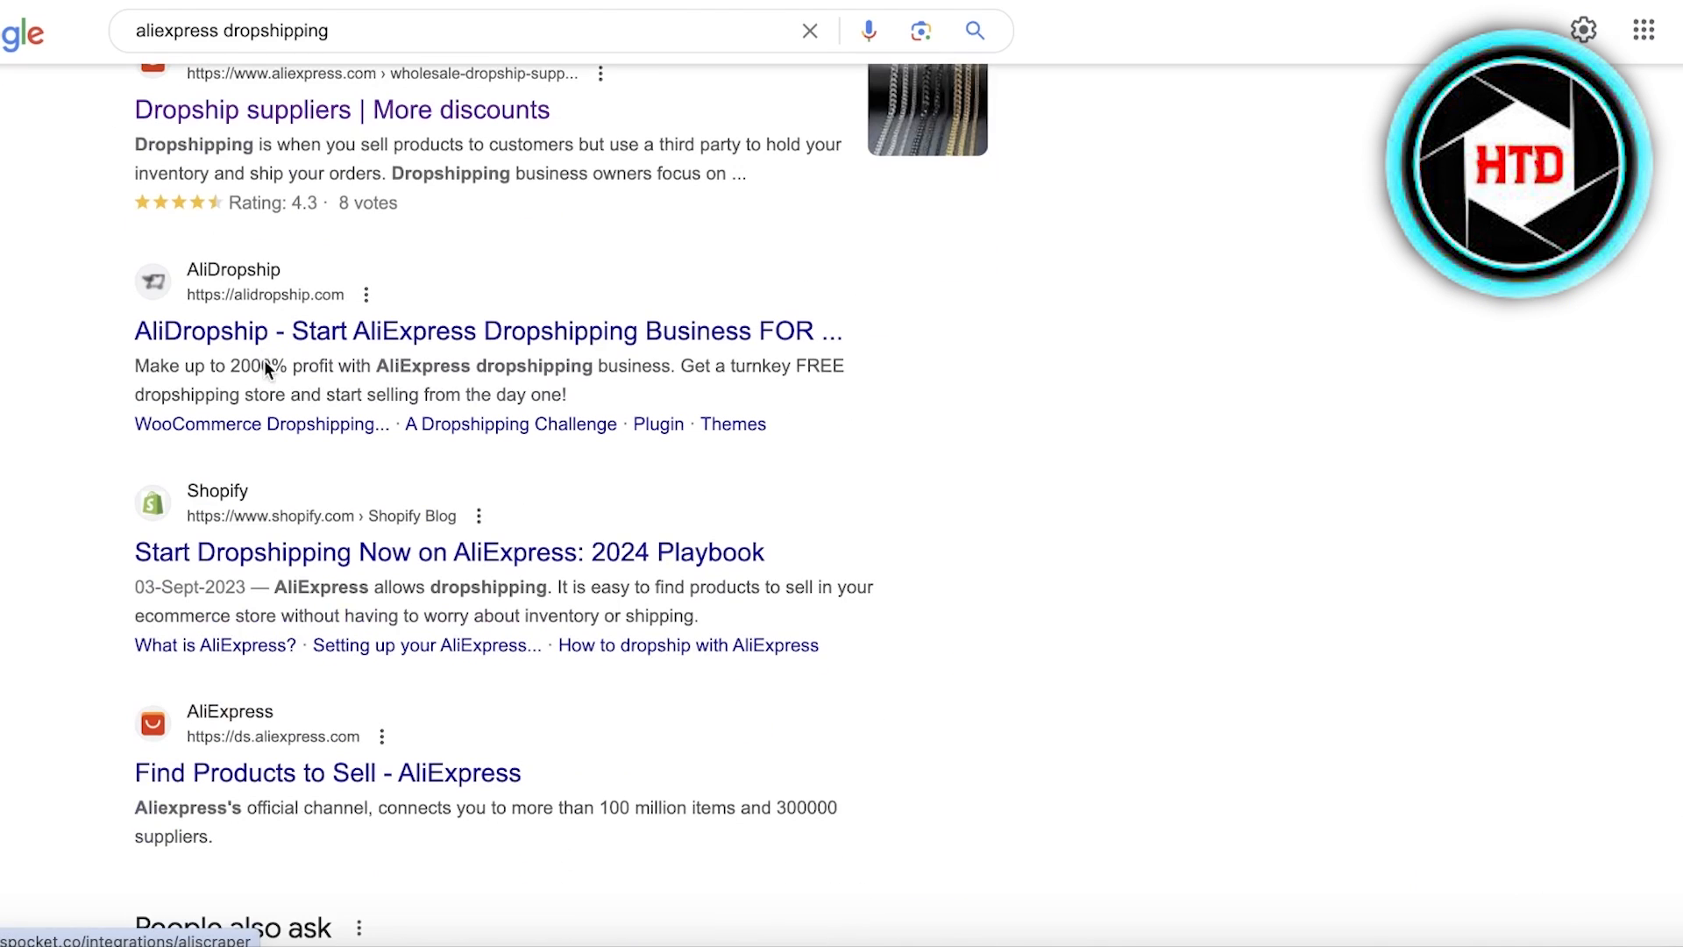
scroll(402, 456, up, 2)
scroll(402, 456, up, 5)
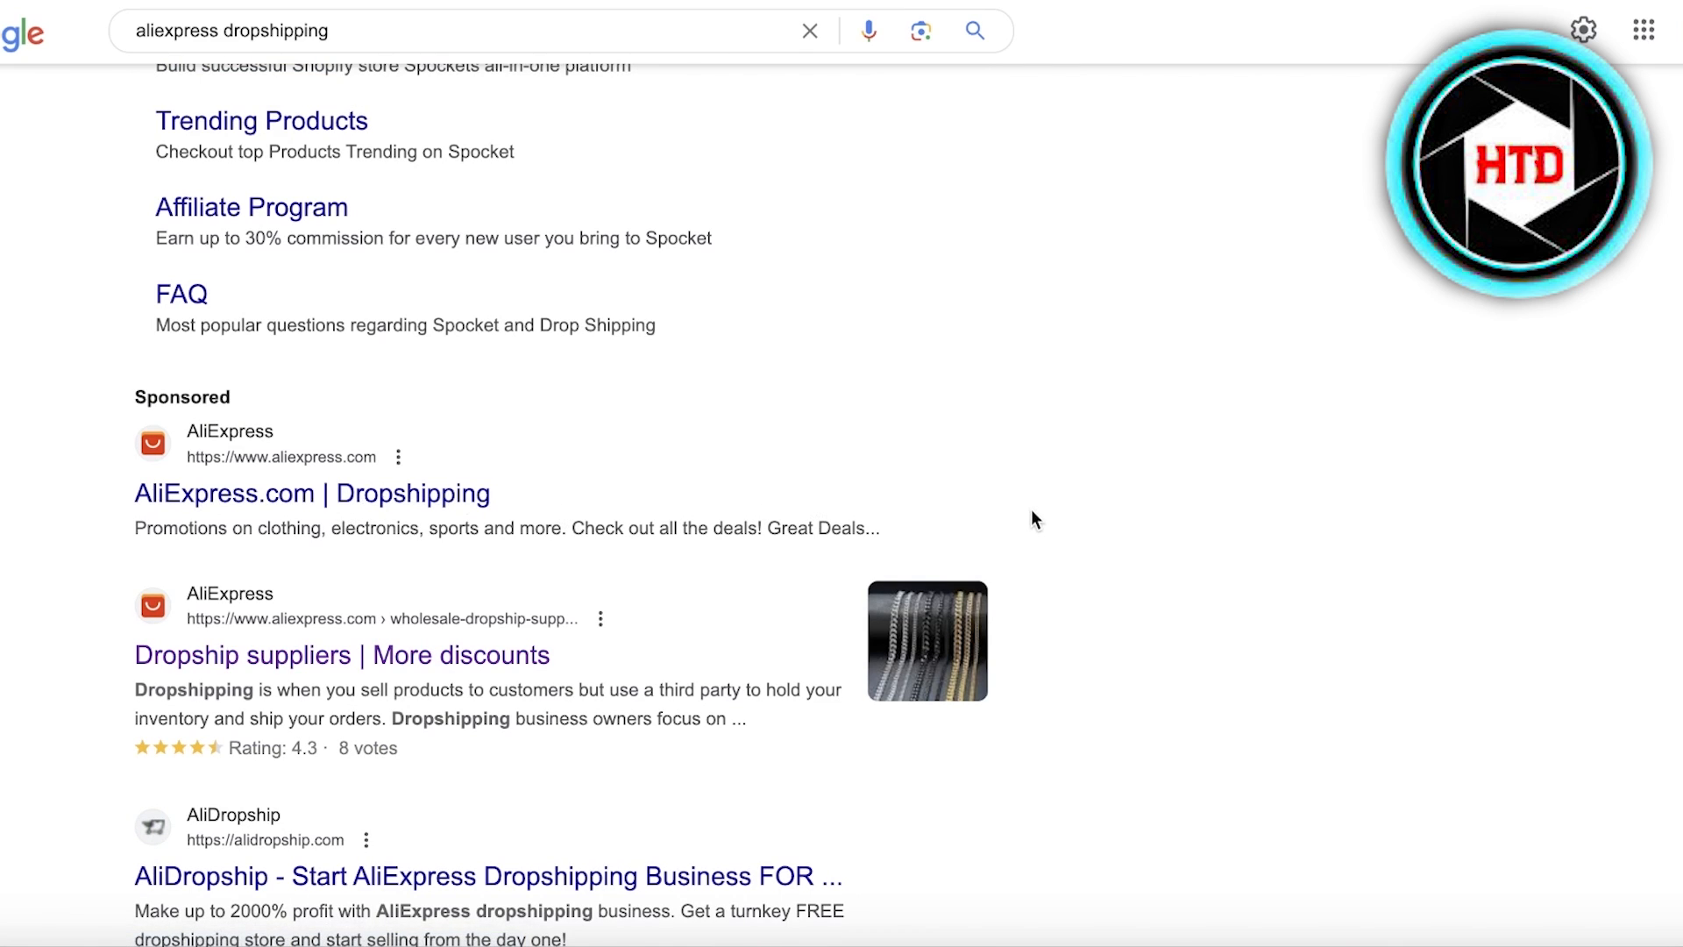
Step: Return to AliExpress, dismiss the notification subscription prompt and browse the More to love products
click(927, 640)
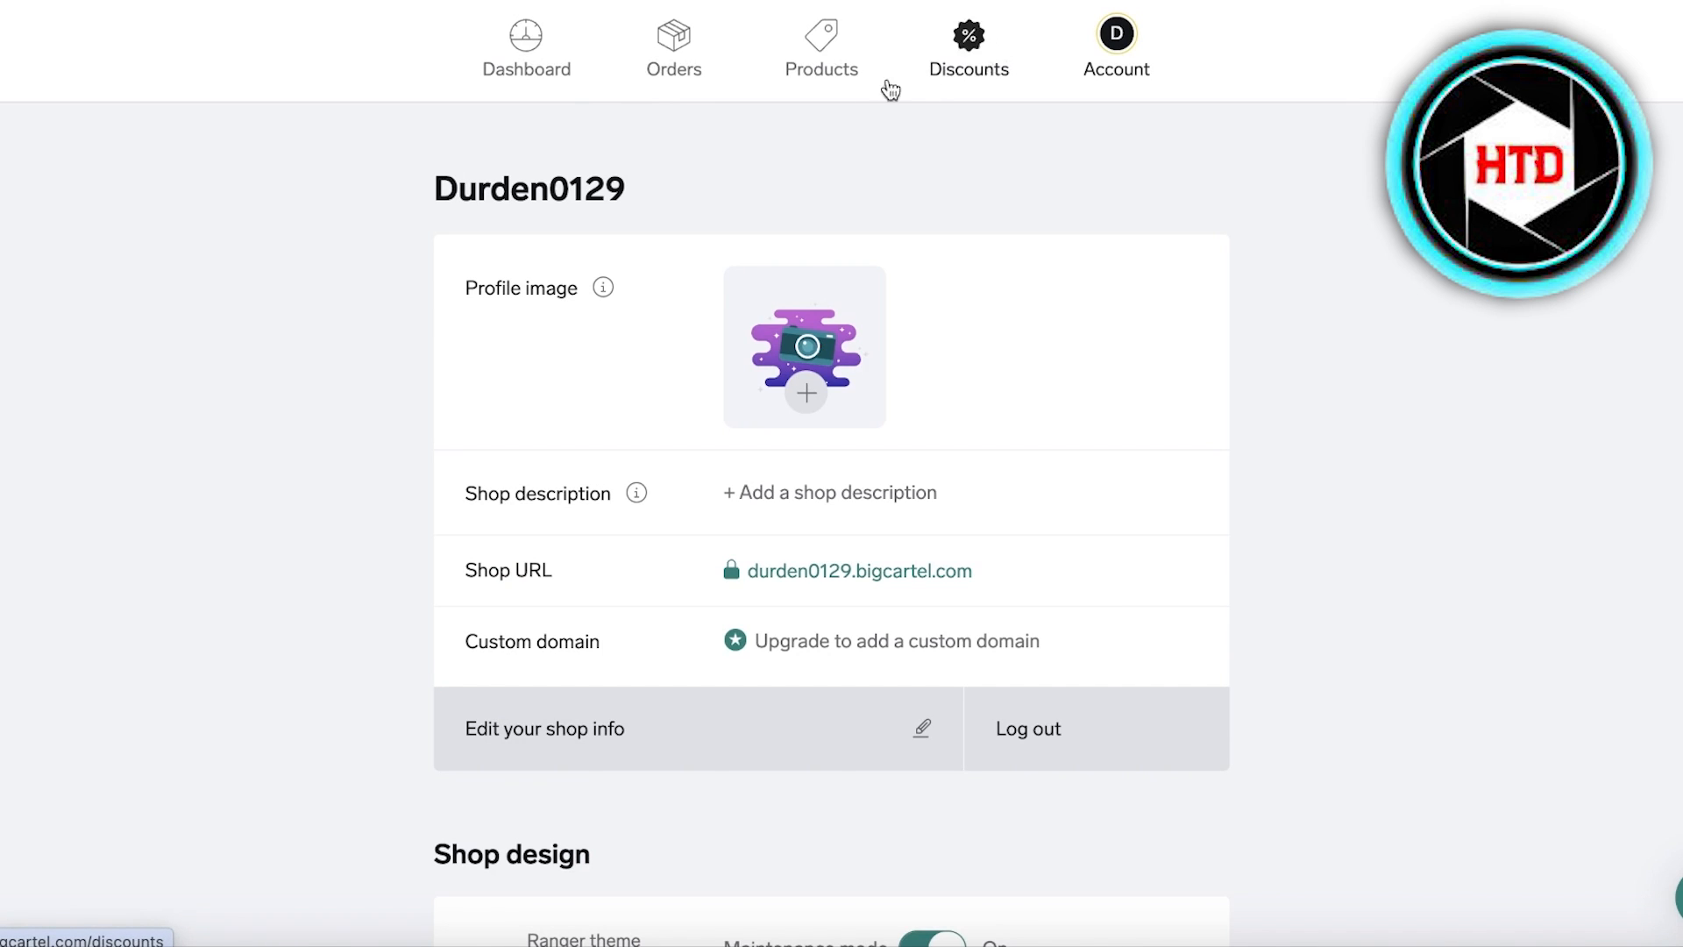
click(819, 84)
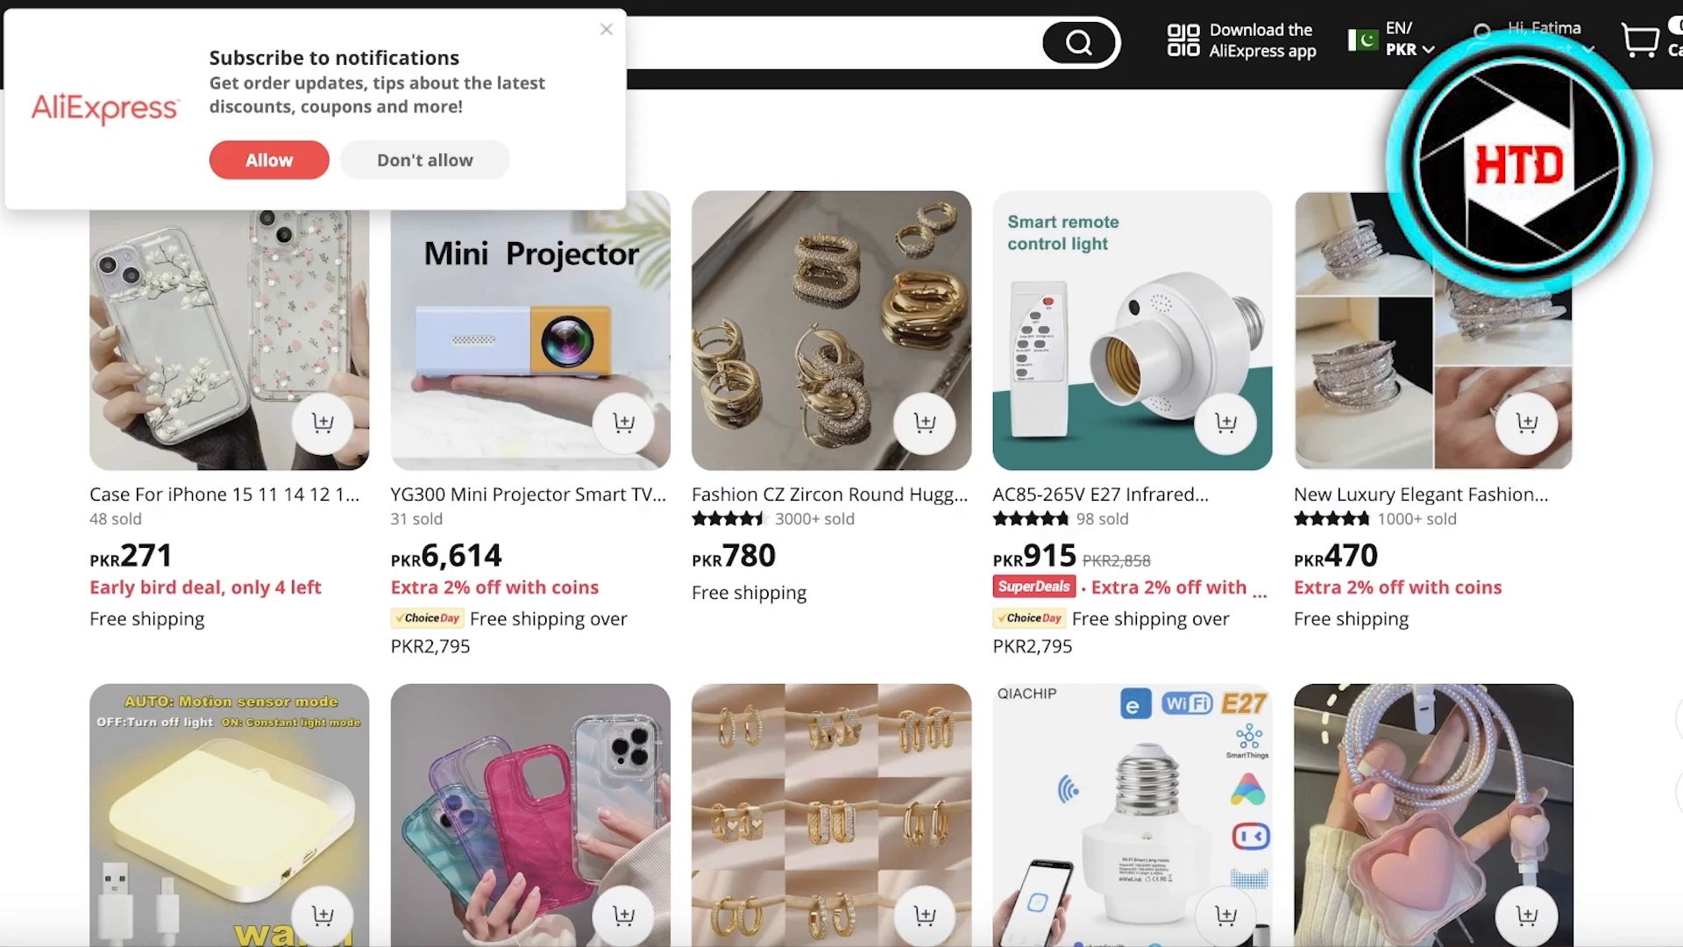
click(607, 29)
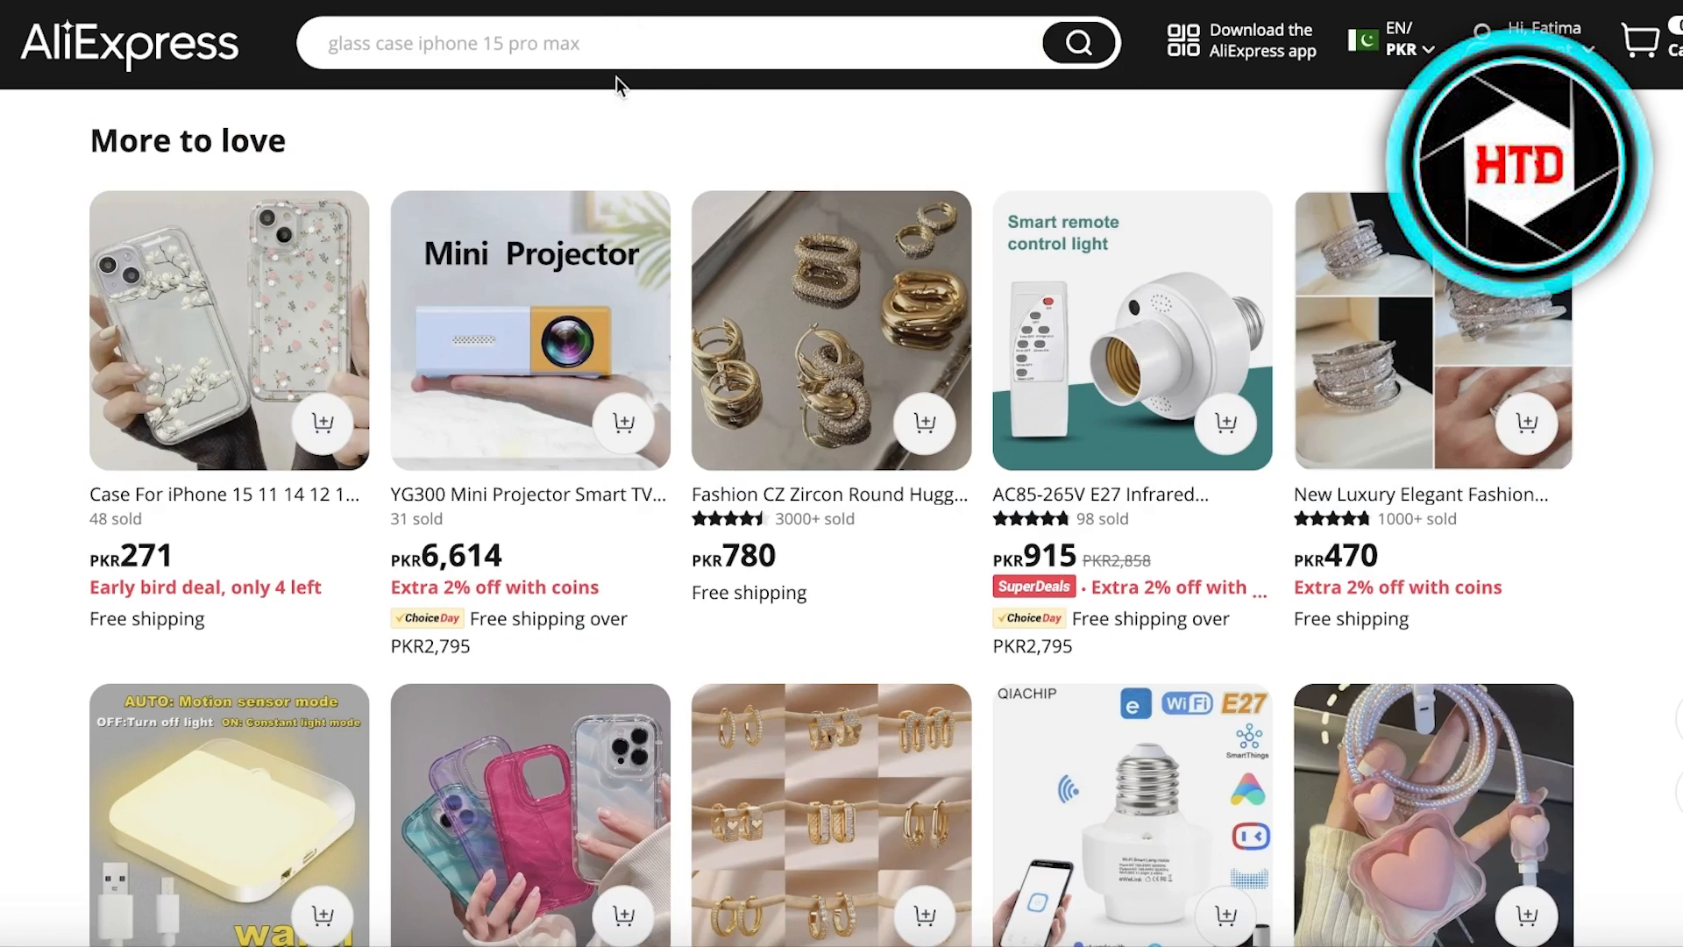
scroll(1663, 263, down, 1)
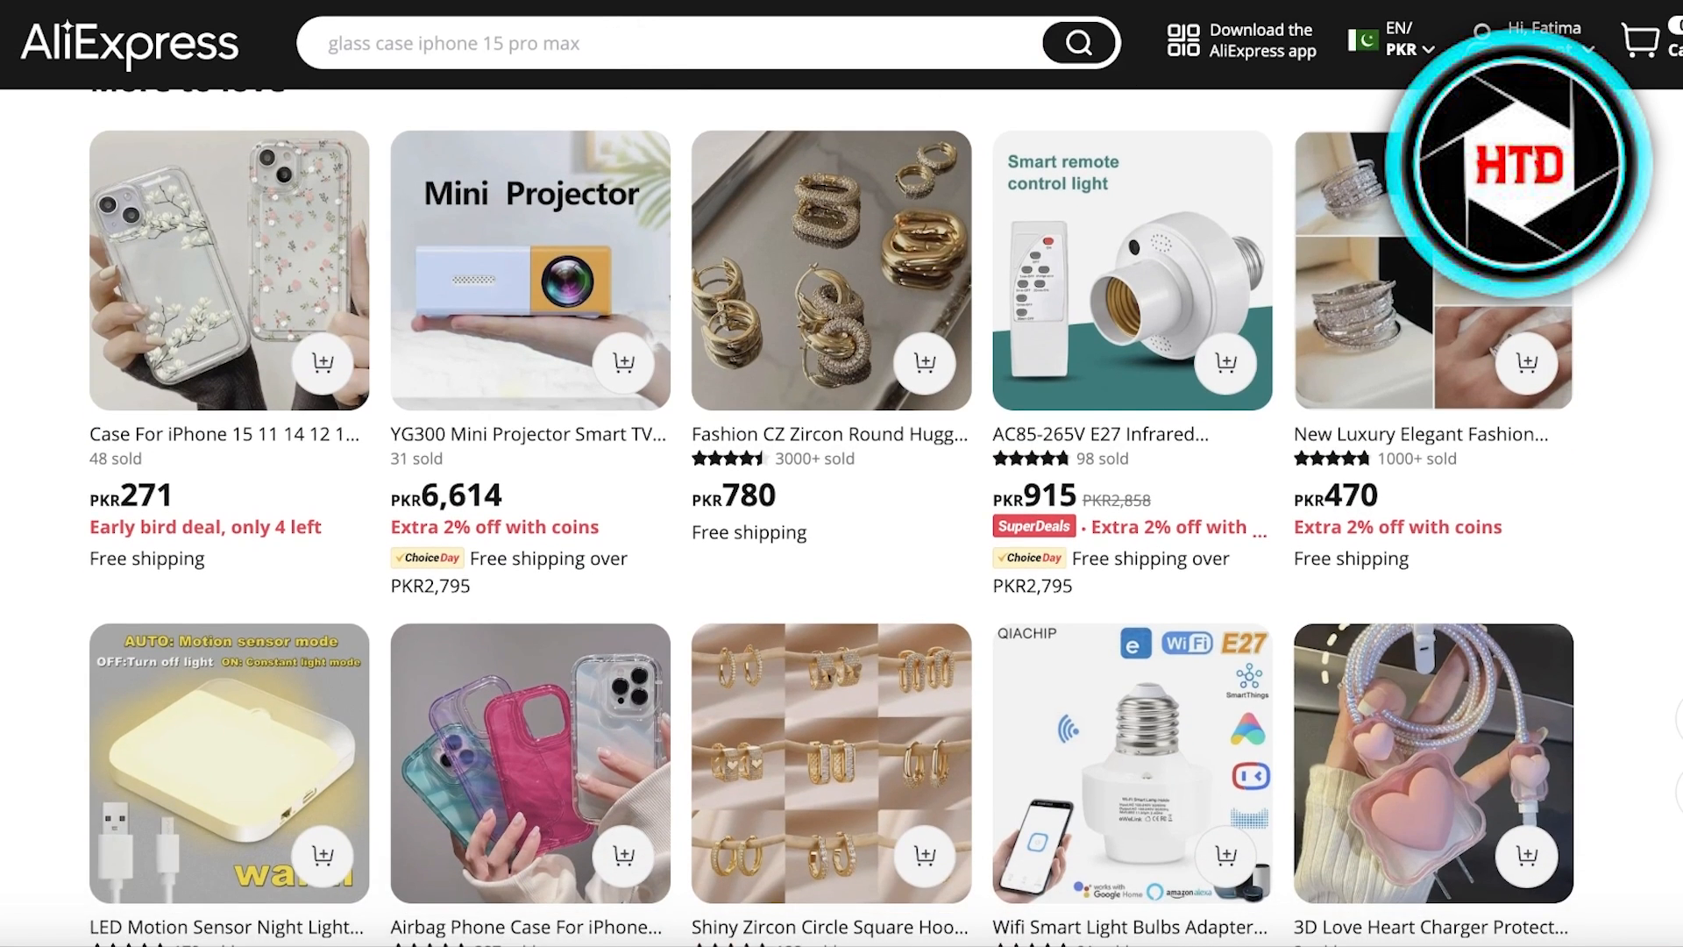
Step: Browse the More to love products and open the 3D Love Heart Charger Protector listing
scroll(1526, 453, down, 3)
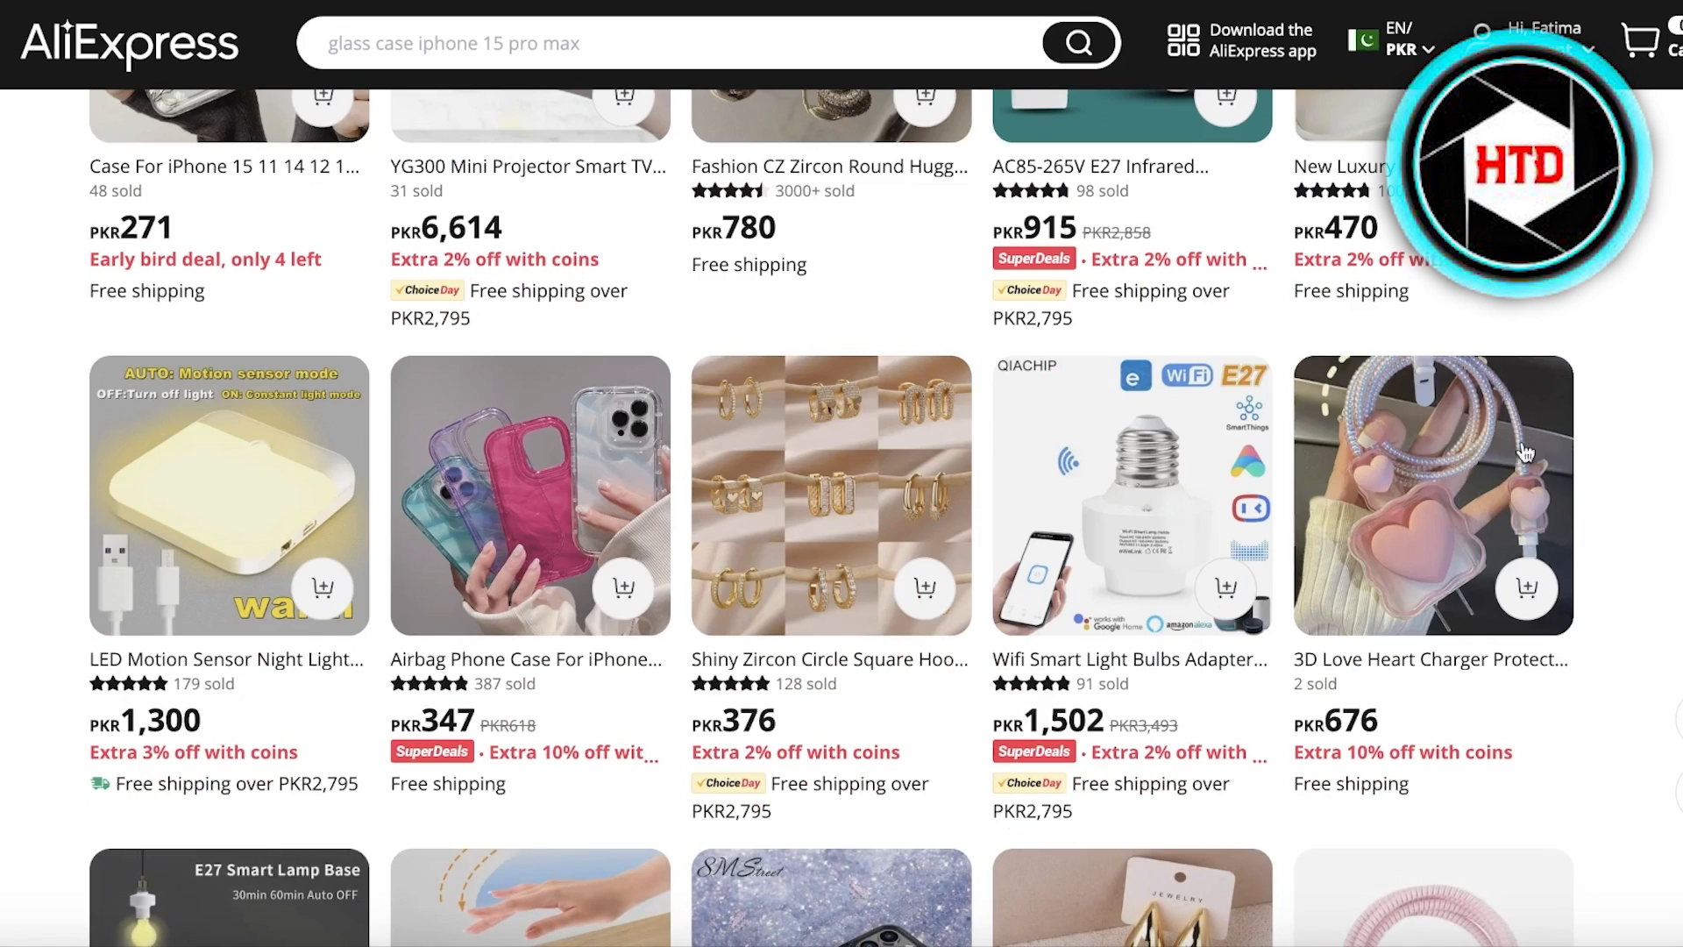
scroll(1654, 319, up, 2)
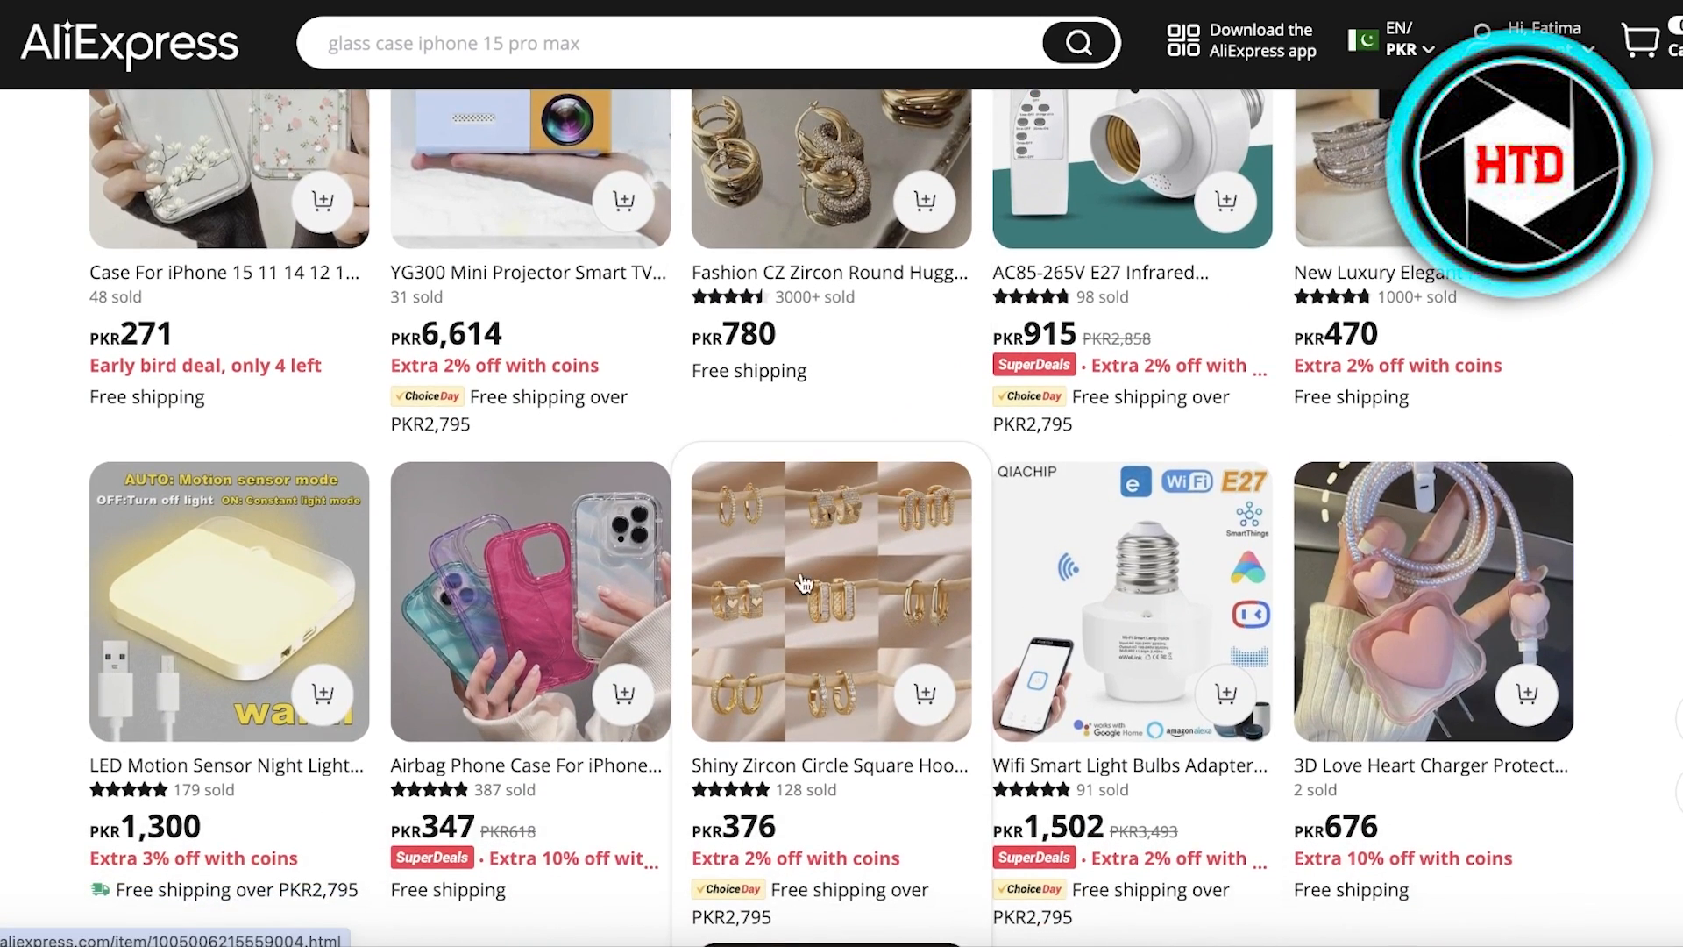
scroll(1658, 474, down, 2)
scroll(1187, 112, up, 4)
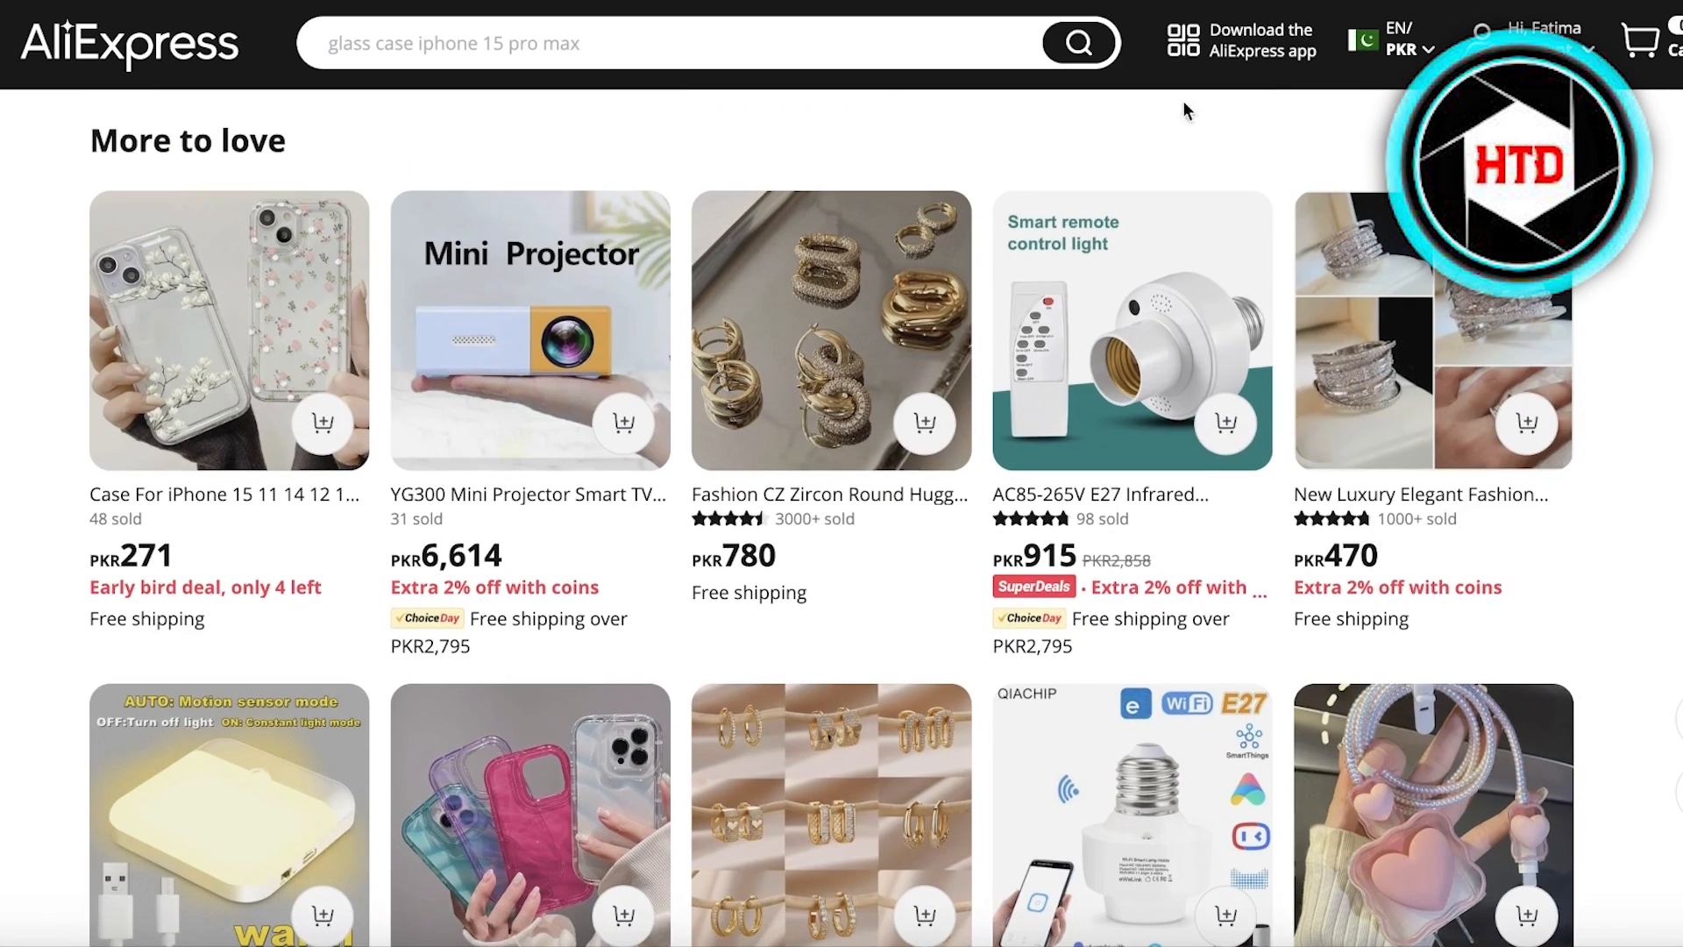
scroll(1476, 562, down, 2)
click(1473, 559)
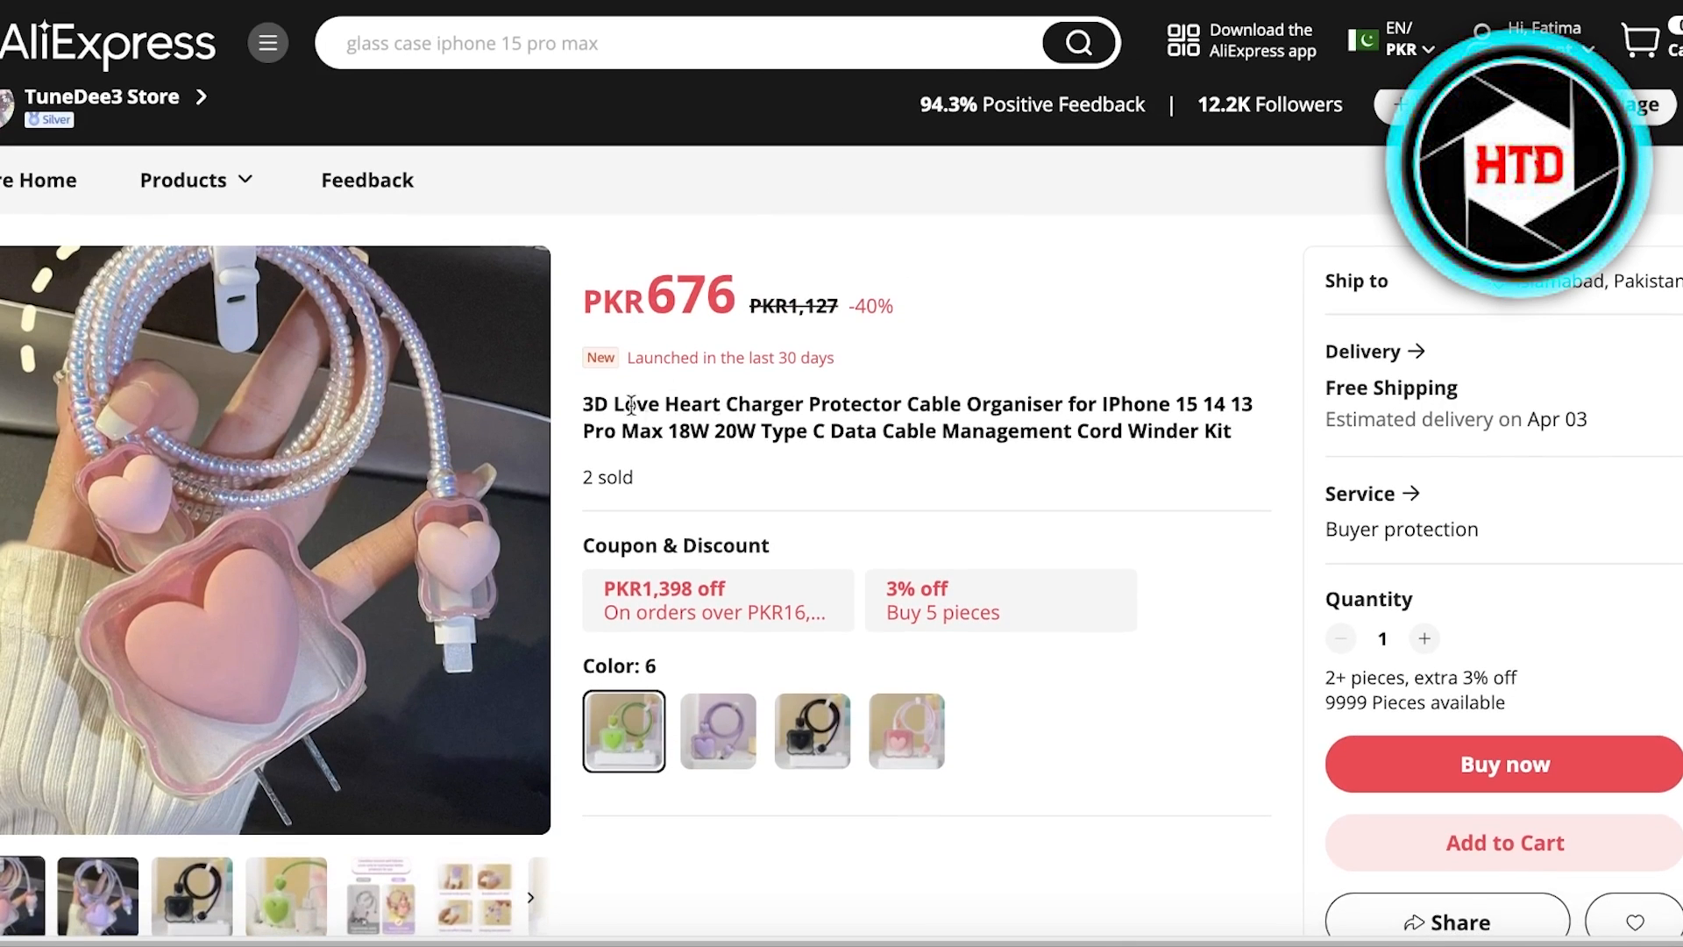
Step: Copy the words "Love Heart Charger Protector Cable" from the AliExpress listing's title
drag(580, 404, 1153, 480)
click(706, 425)
drag(614, 404, 961, 399)
right_click(961, 400)
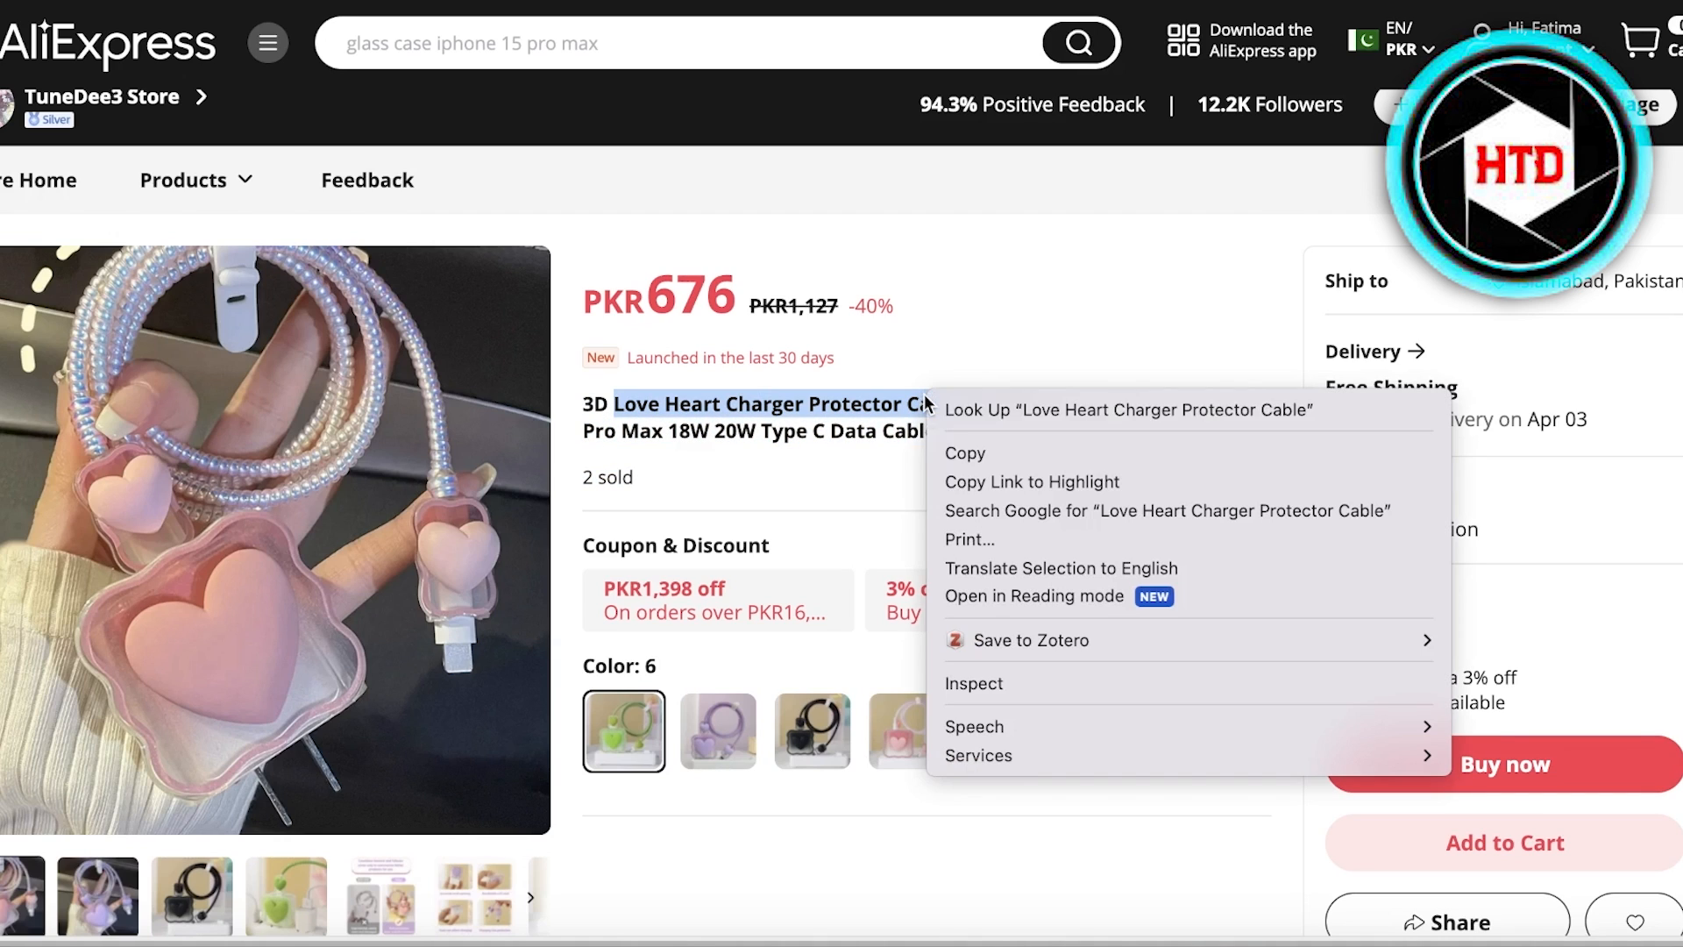
click(957, 452)
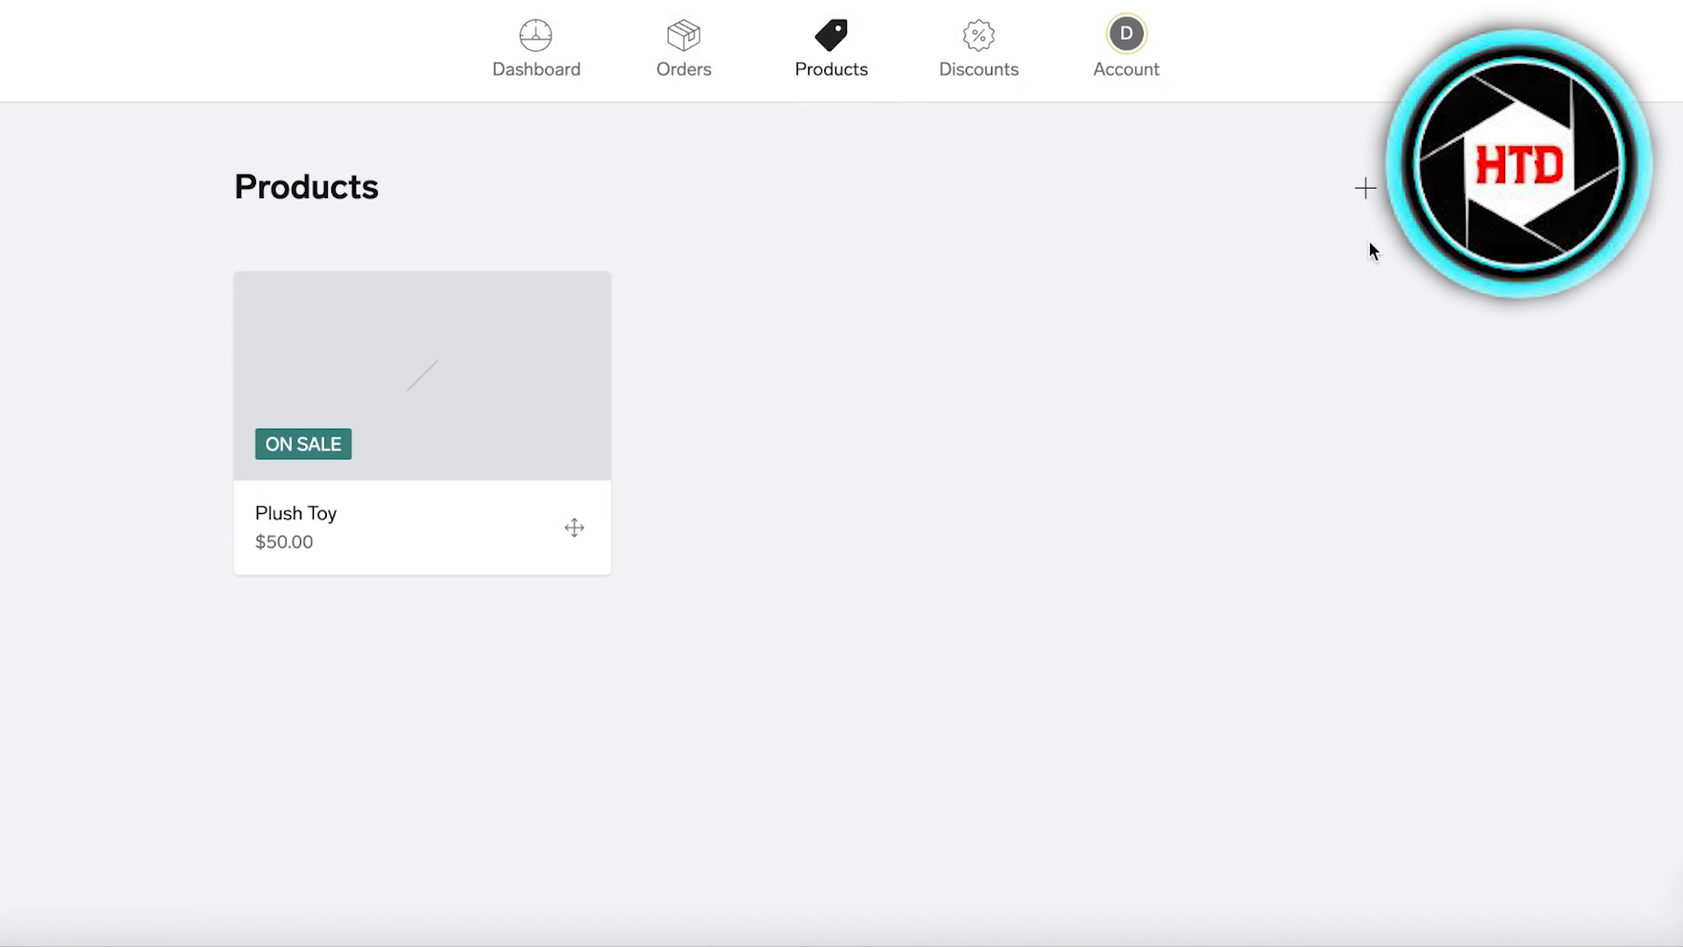
Step: Switch to Big Cartel and start a new product named "Love Heart Charger Protector Cable"
click(1364, 192)
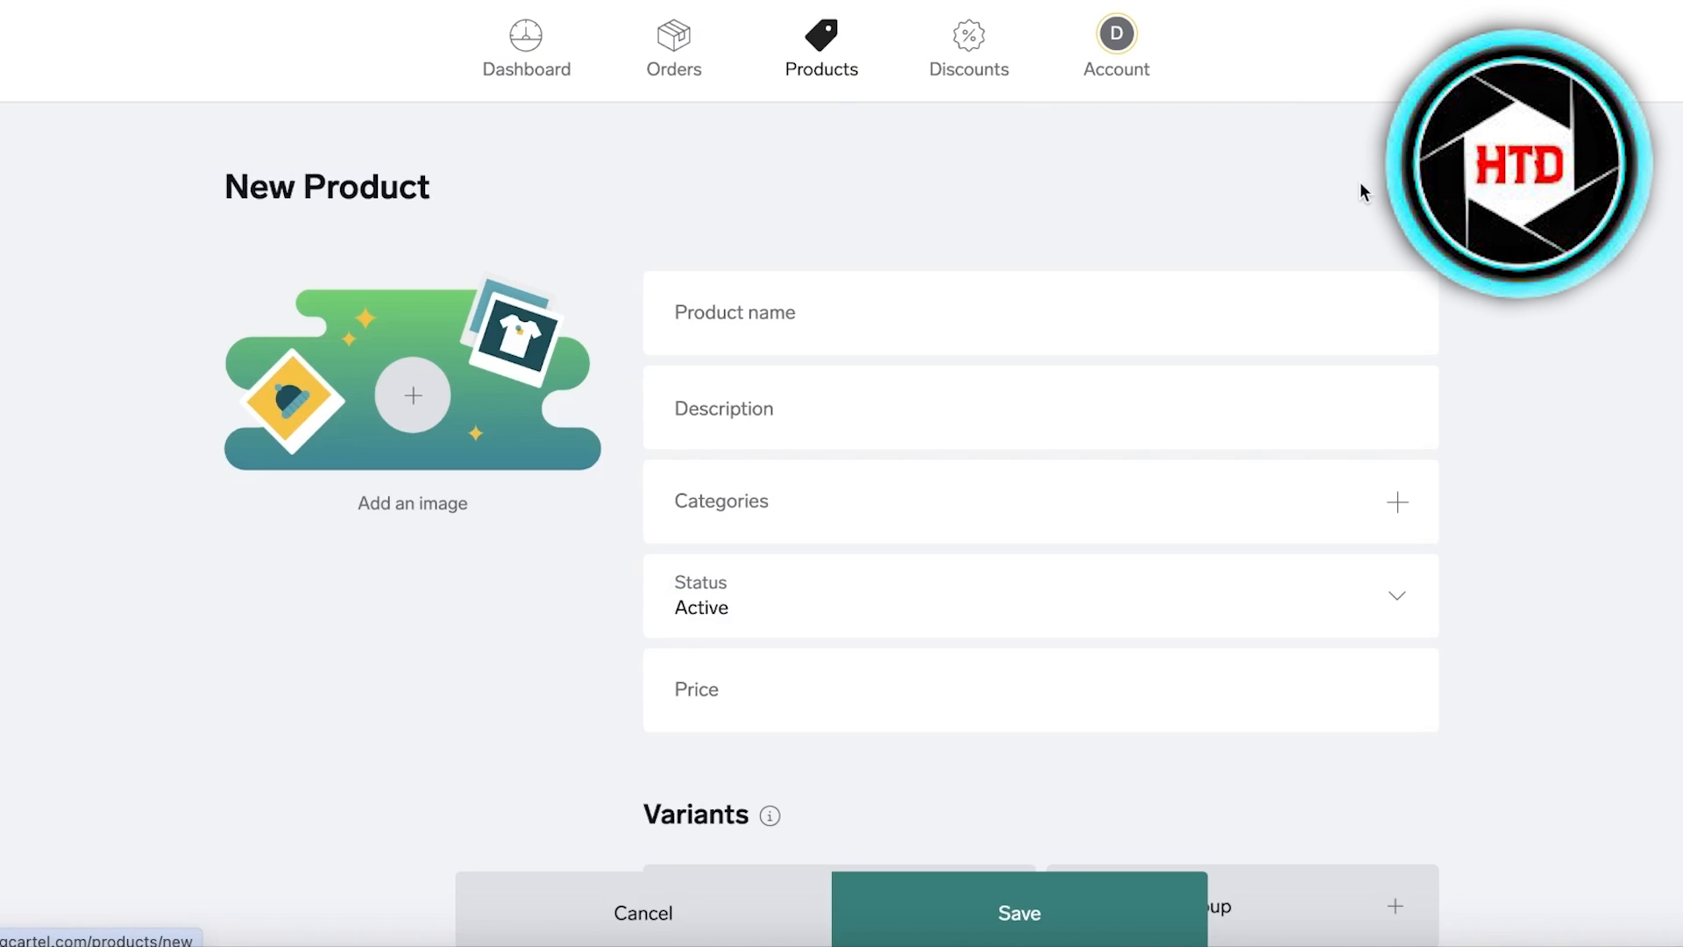
click(840, 307)
key(ctrl+v)
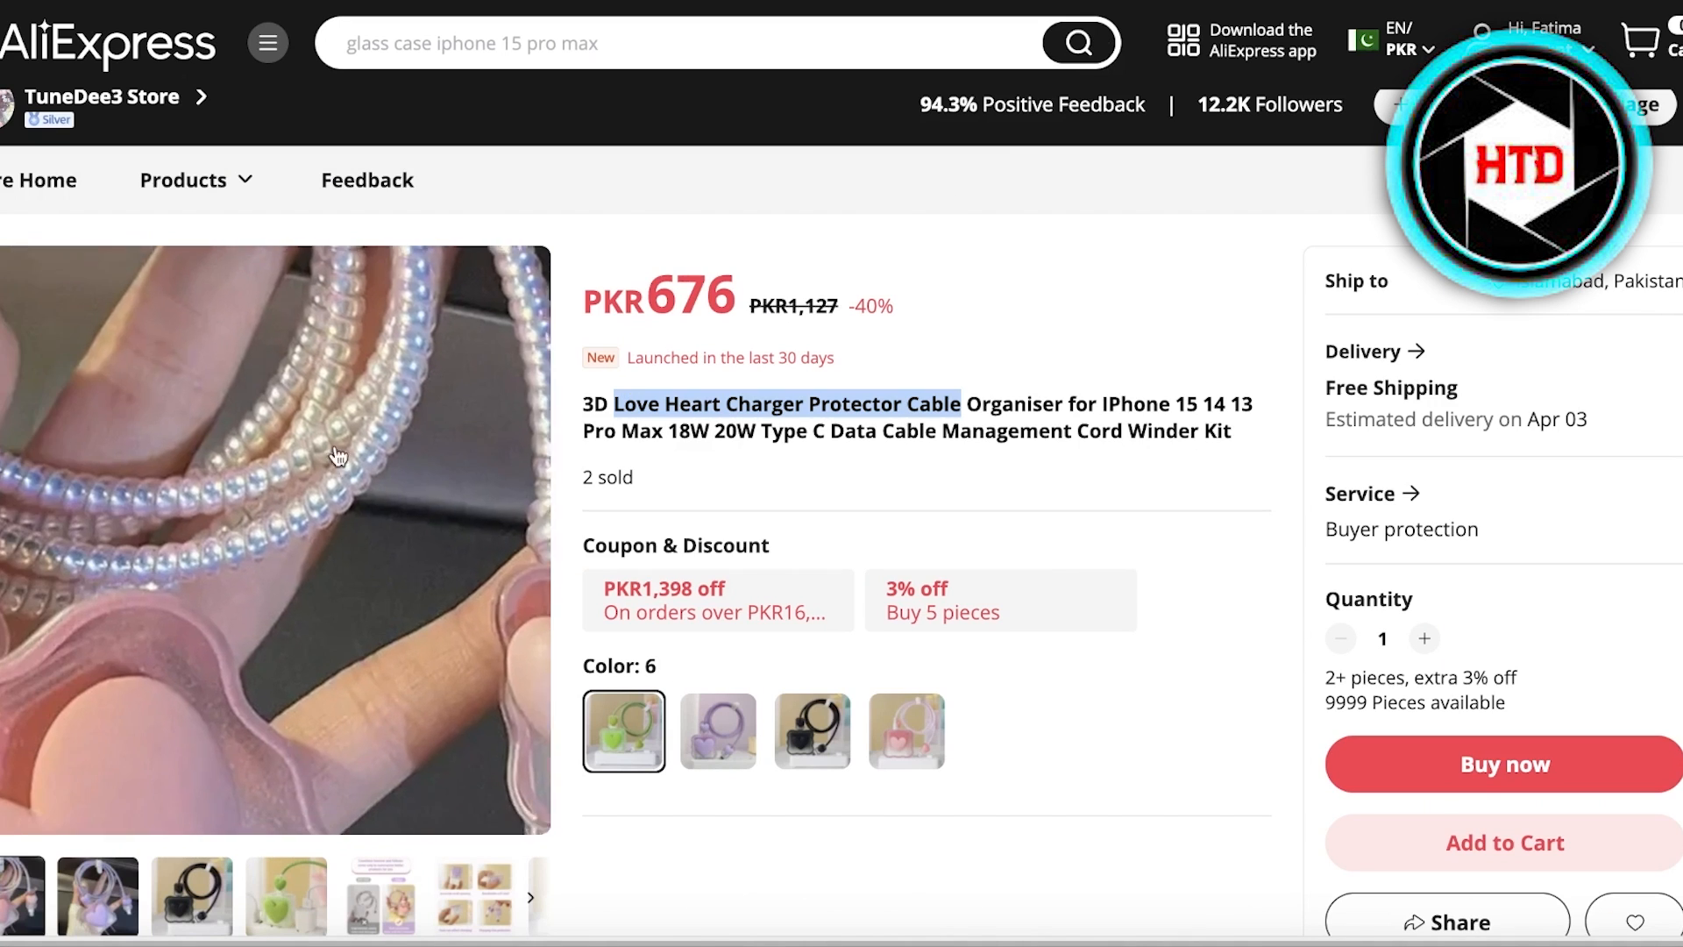
Step: Switch to the AliExpress listing and try to save its product picture to the computer
scroll(302, 367, down, 3)
right_click(301, 367)
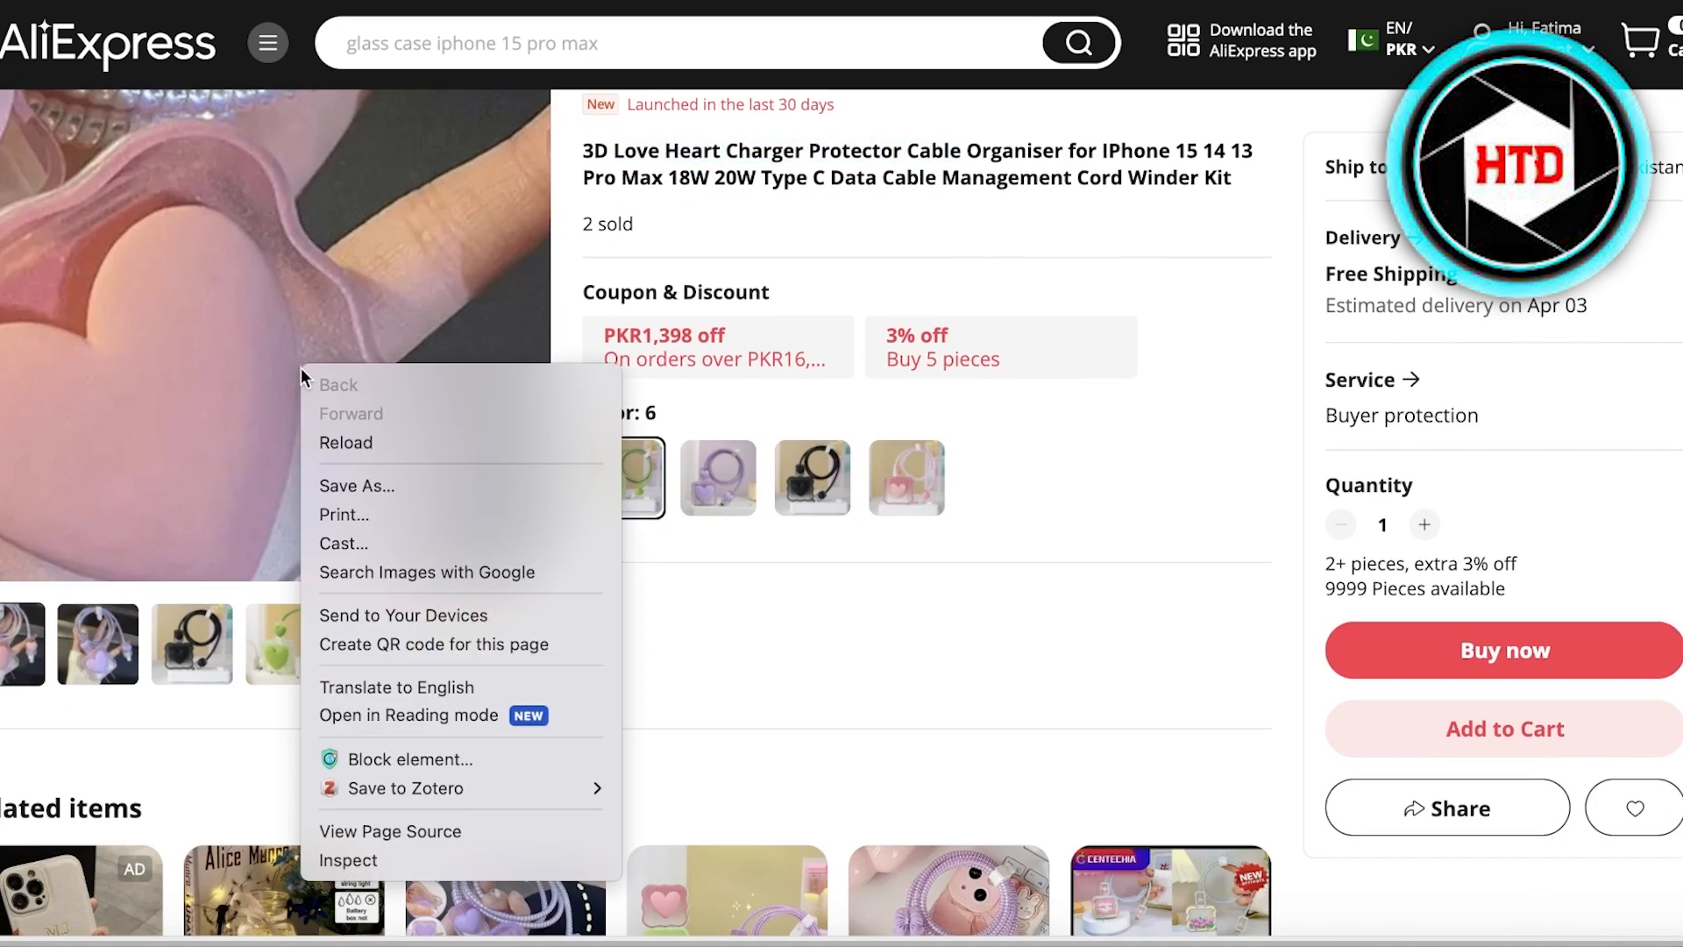
click(381, 486)
click(1297, 668)
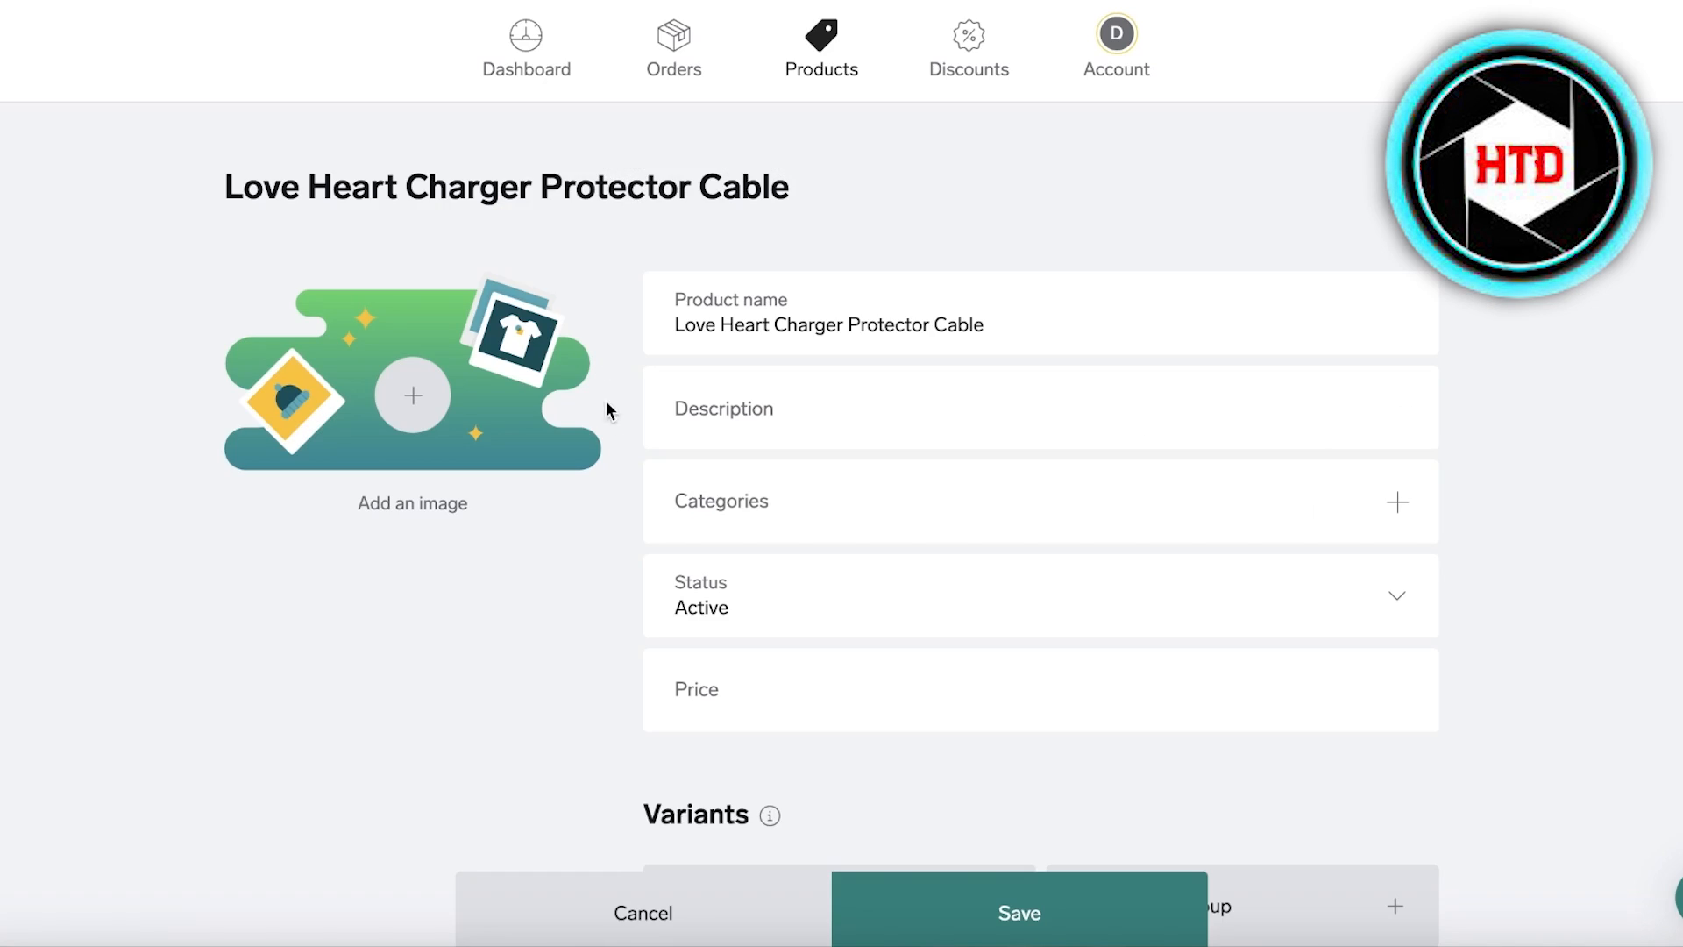
click(405, 393)
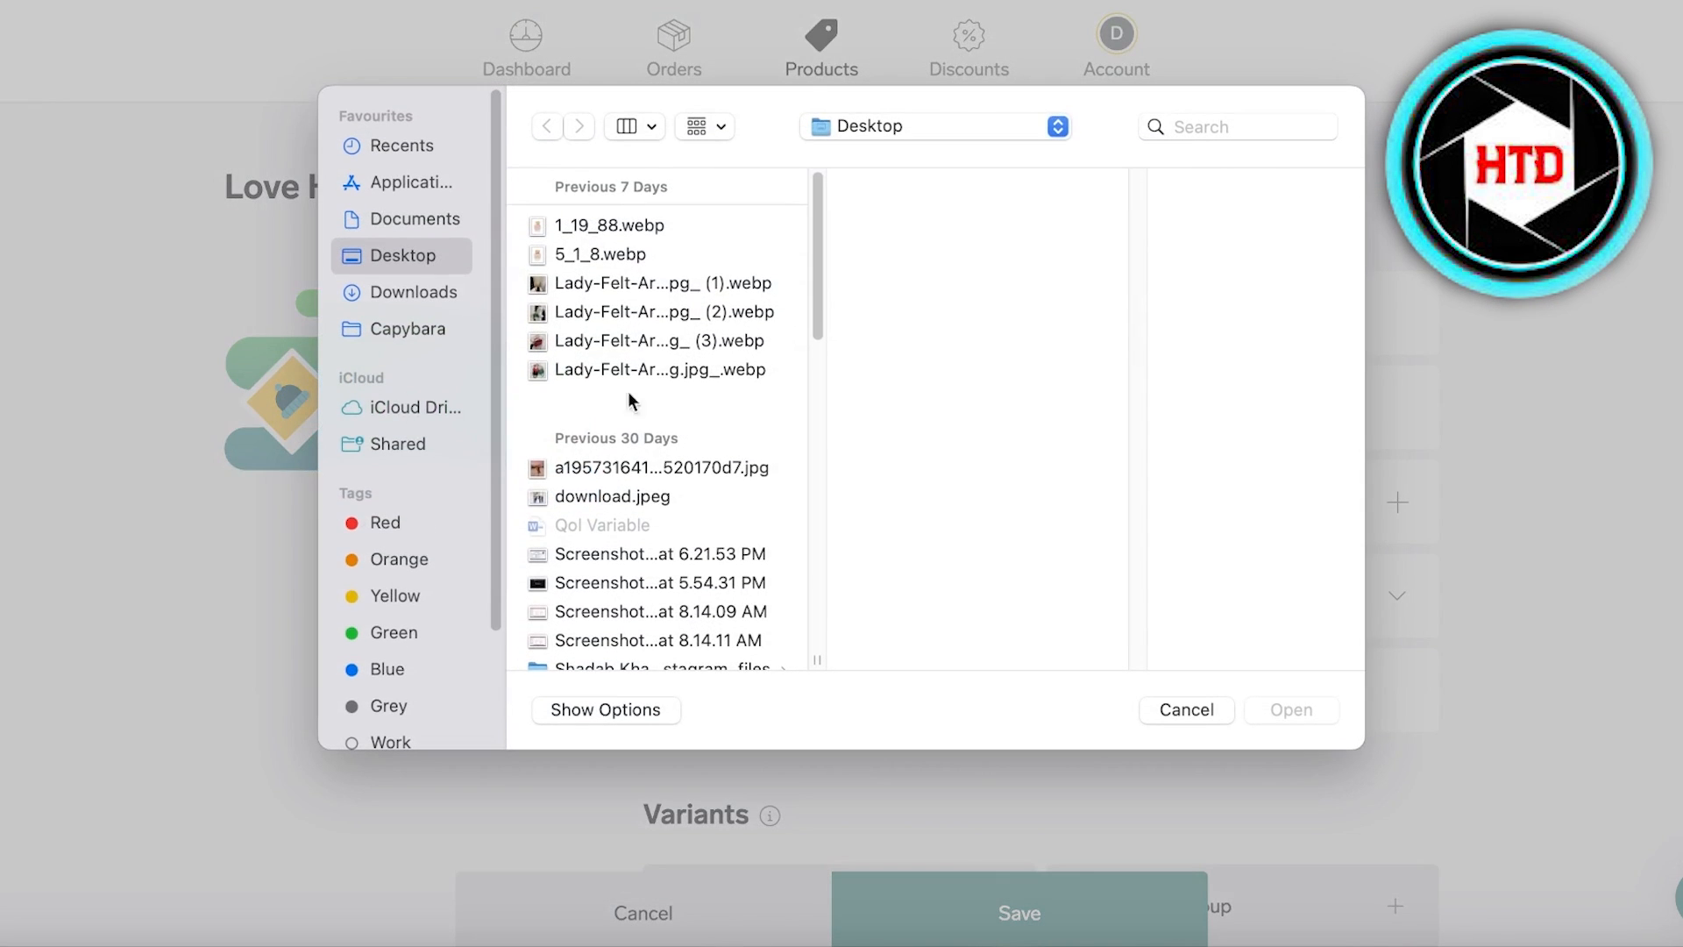
click(649, 224)
scroll(648, 263, down, 10)
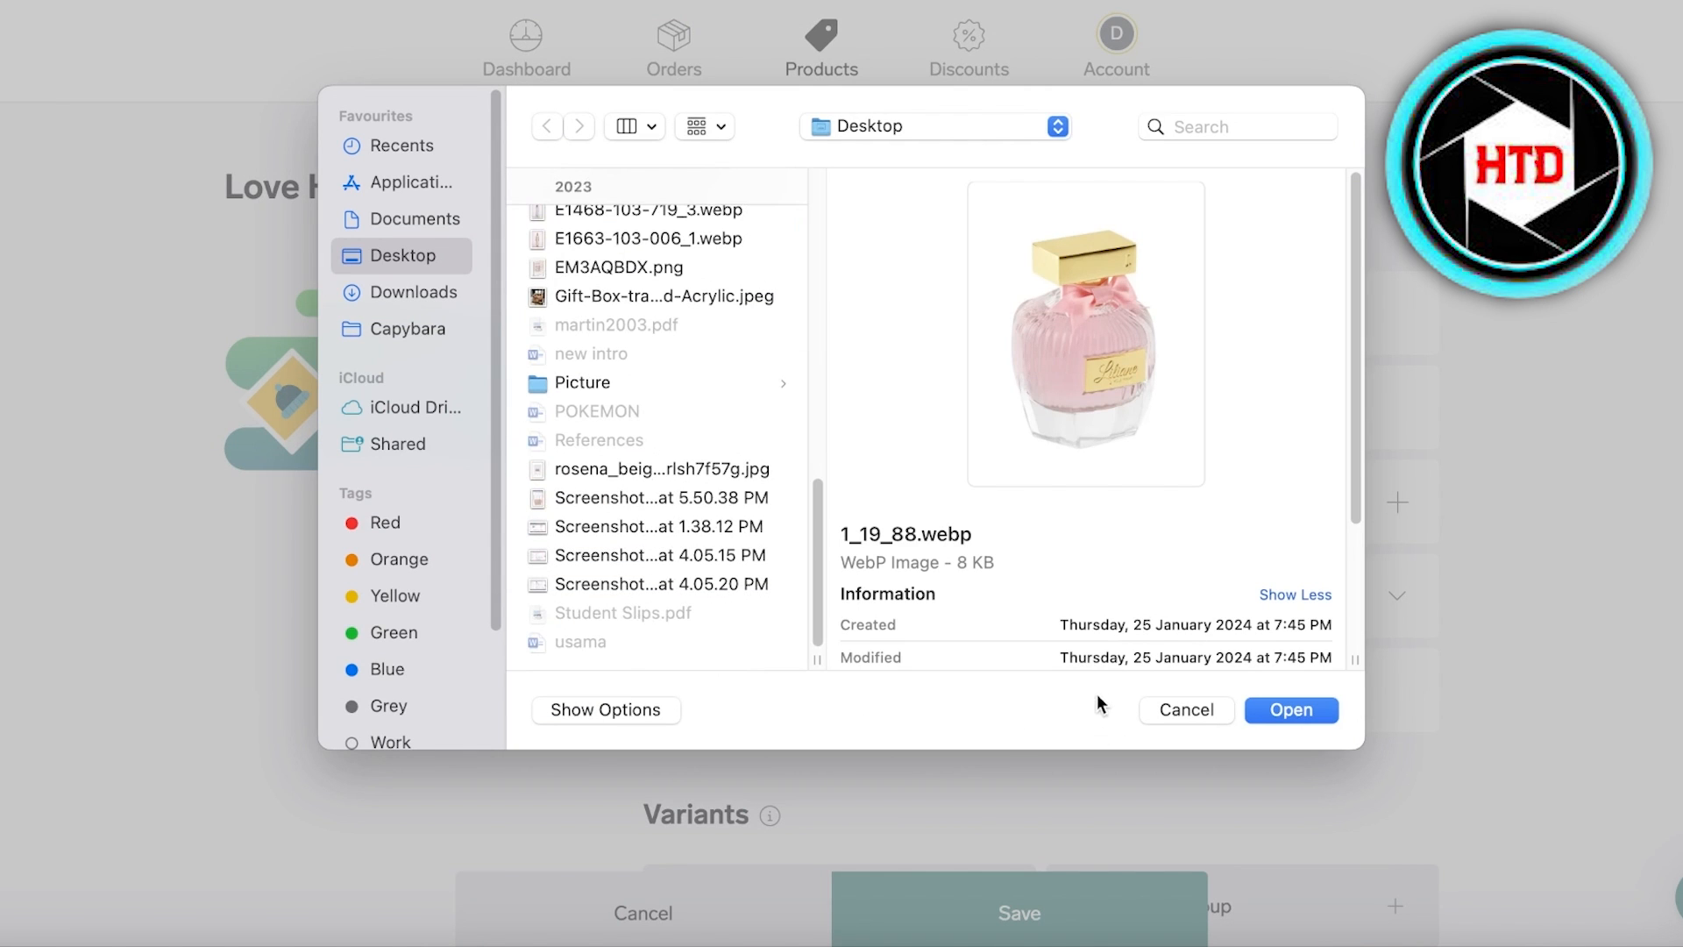
click(1190, 709)
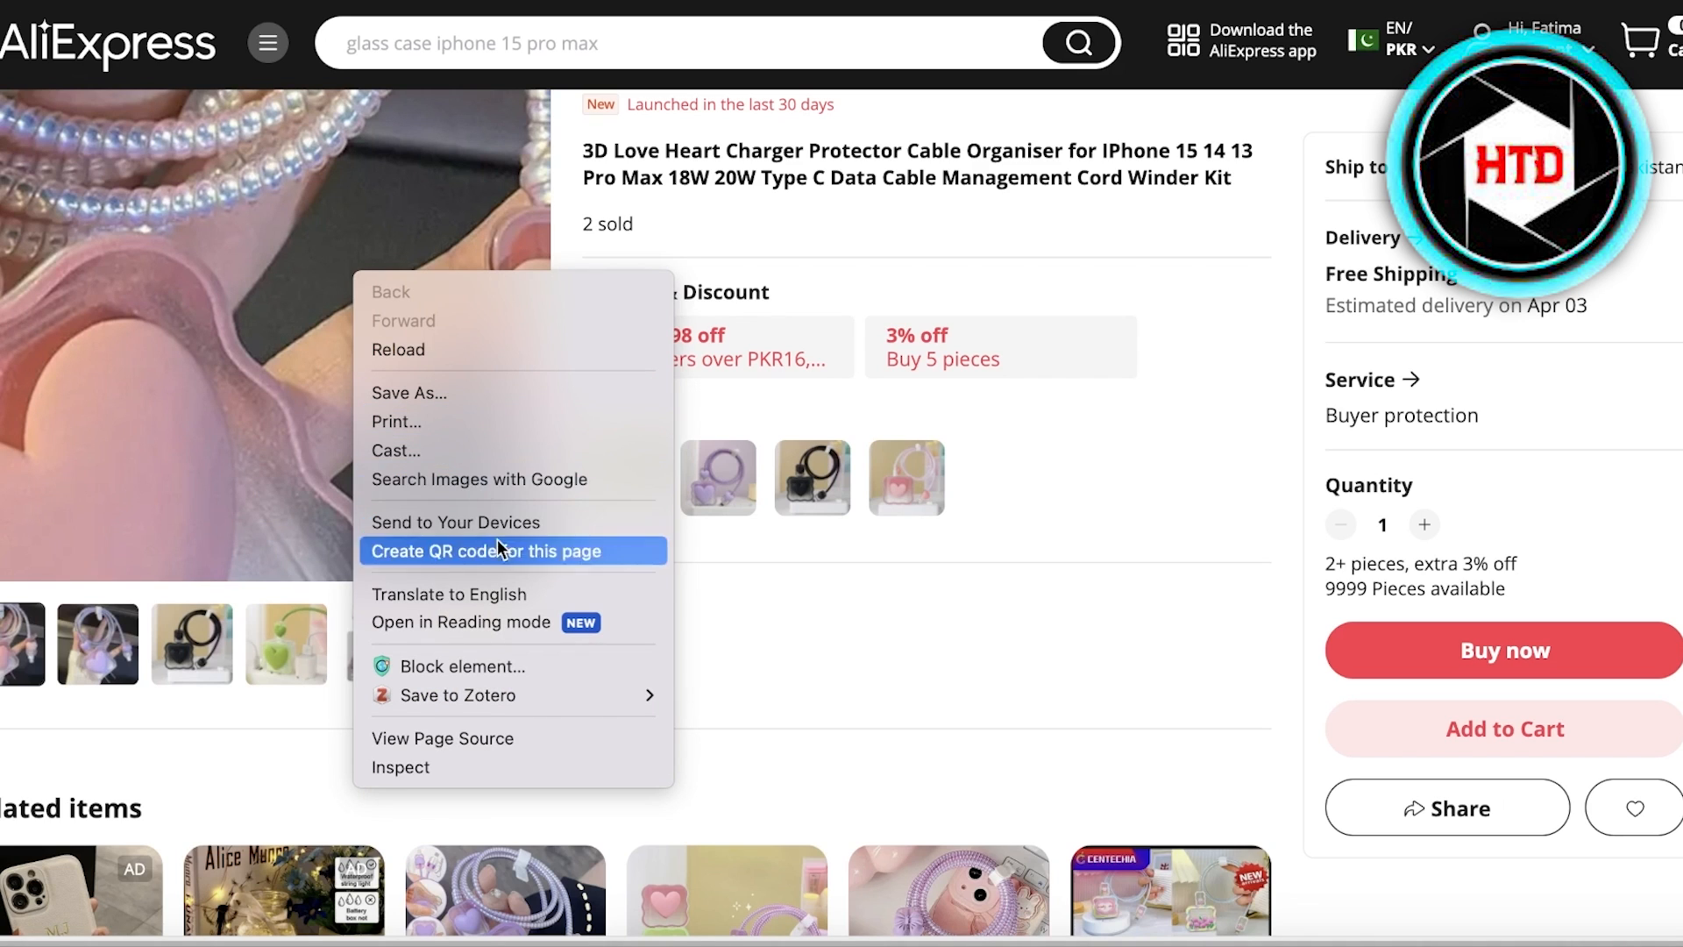
Step: Capture the pink heart charger protector picture from the AliExpress listing as a cropped screenshot
click(182, 488)
scroll(545, 657, up, 1)
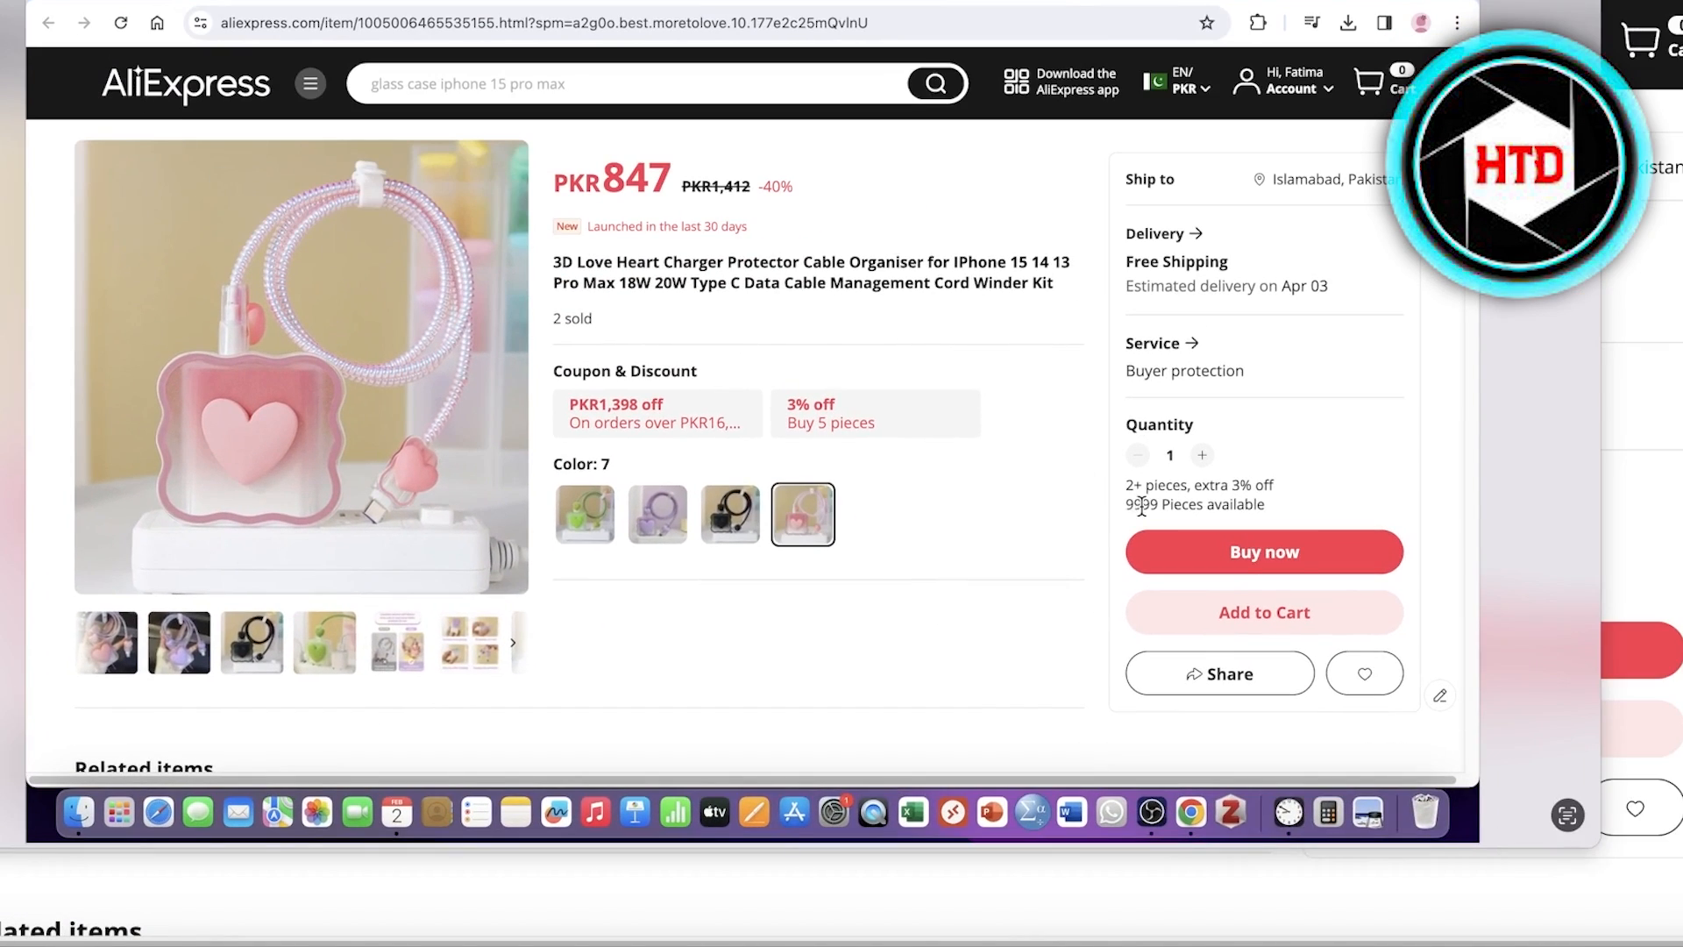
drag(1159, 505, 1031, 488)
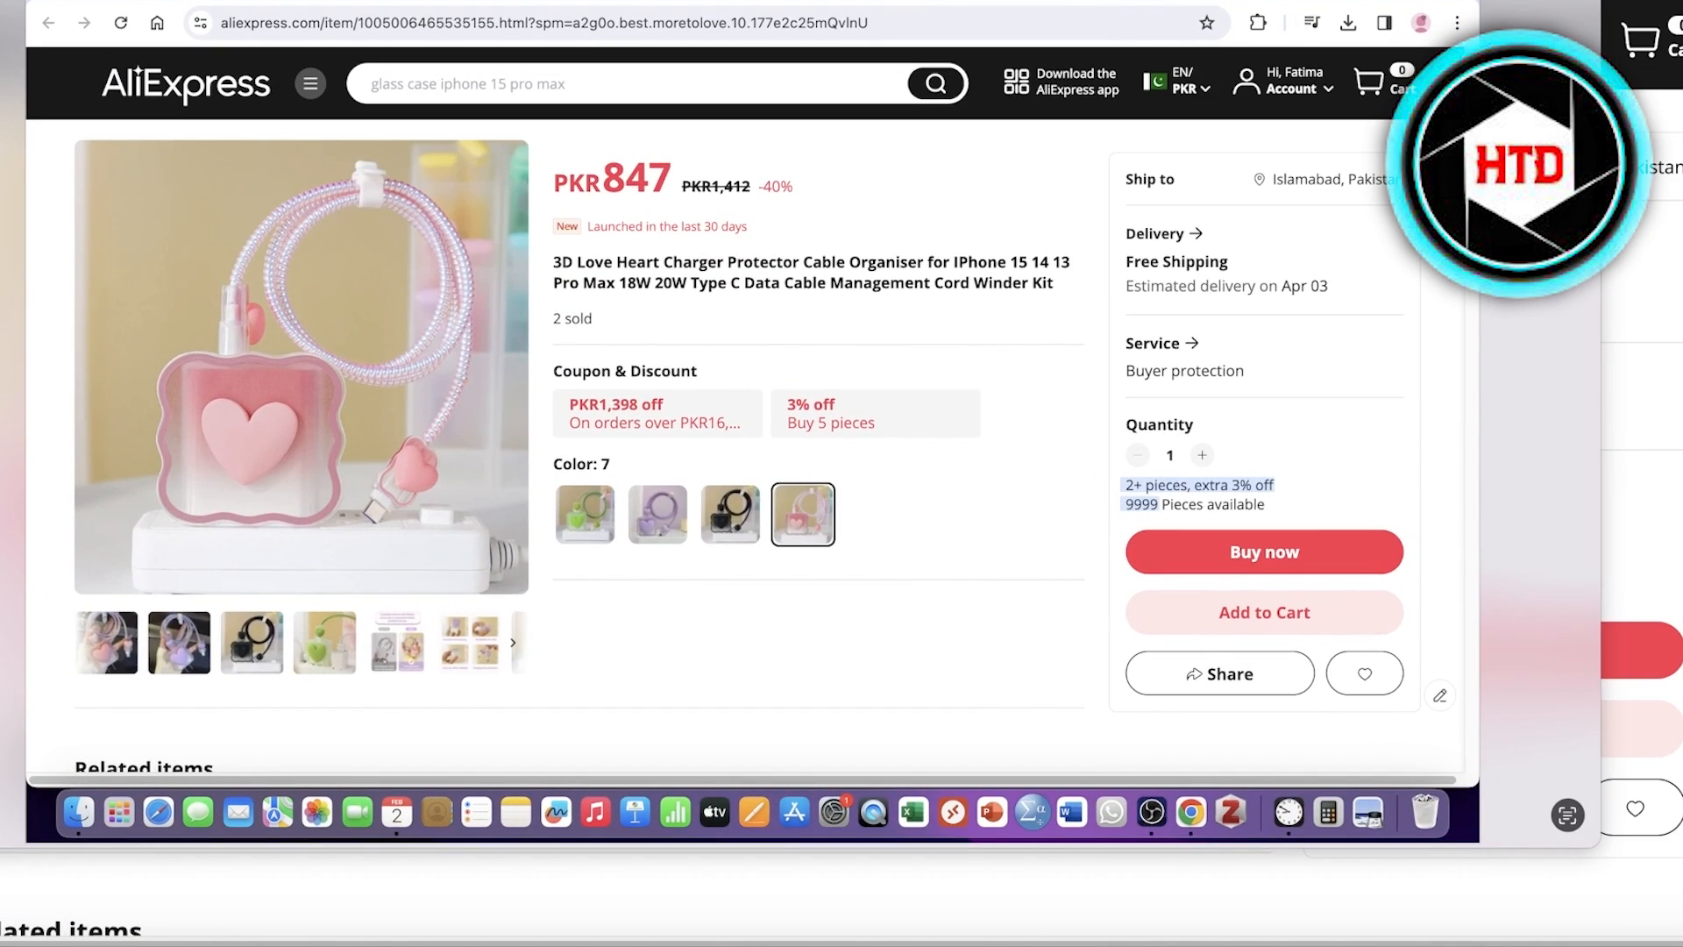
click(1307, 3)
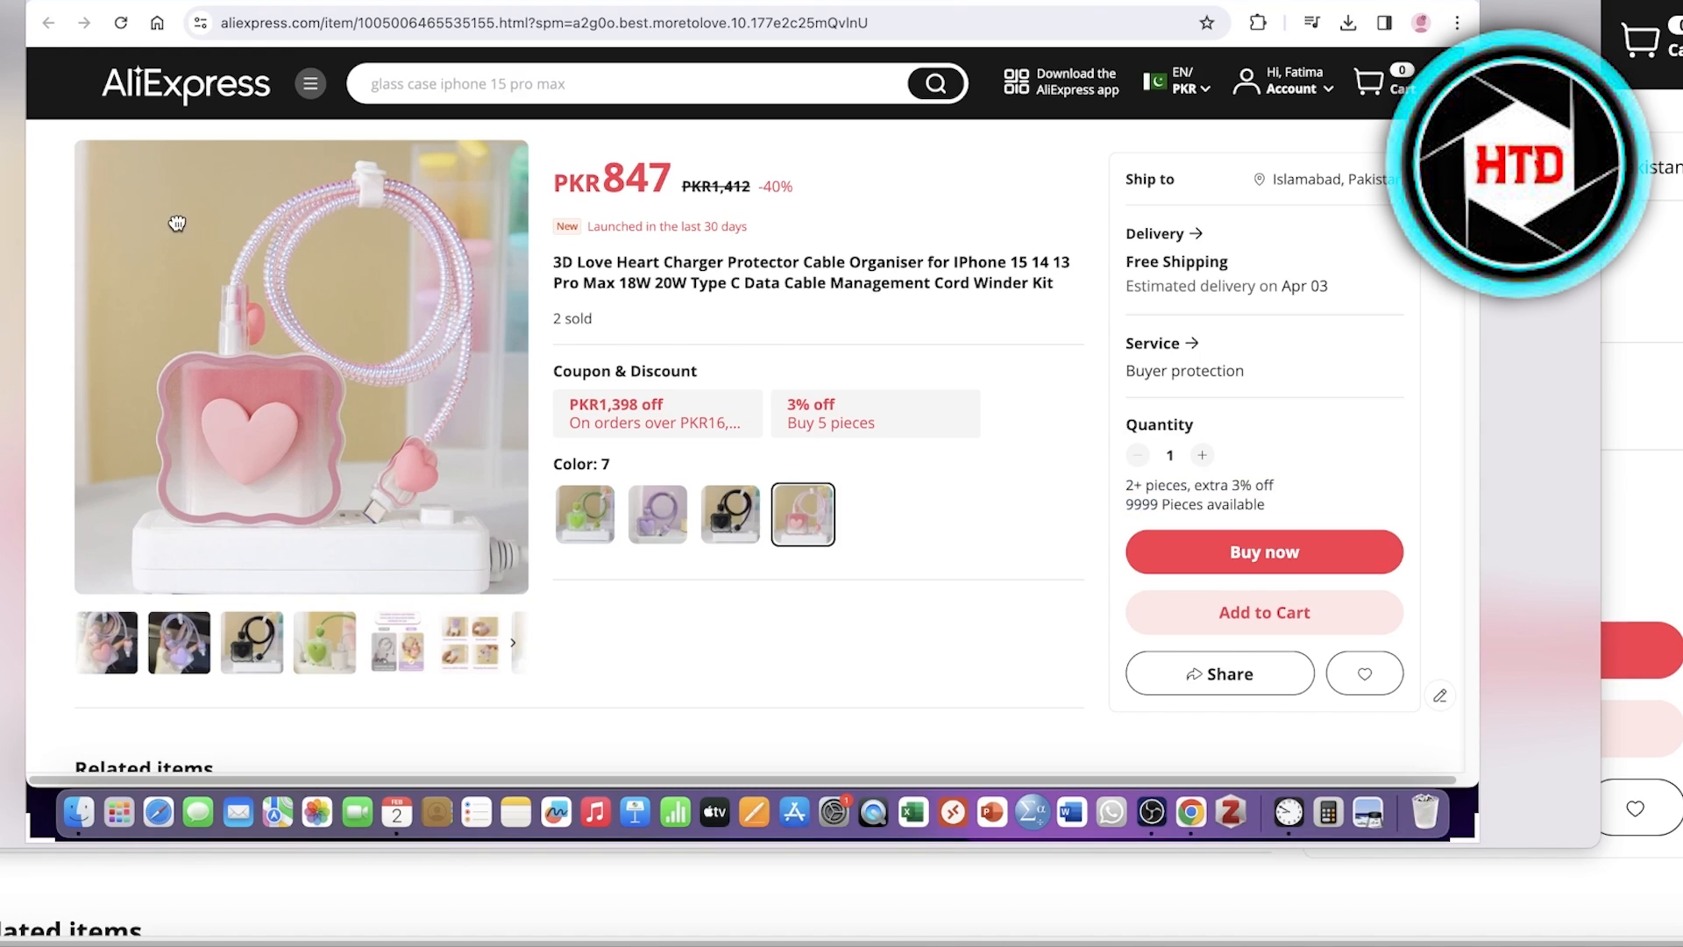
drag(93, 150, 526, 584)
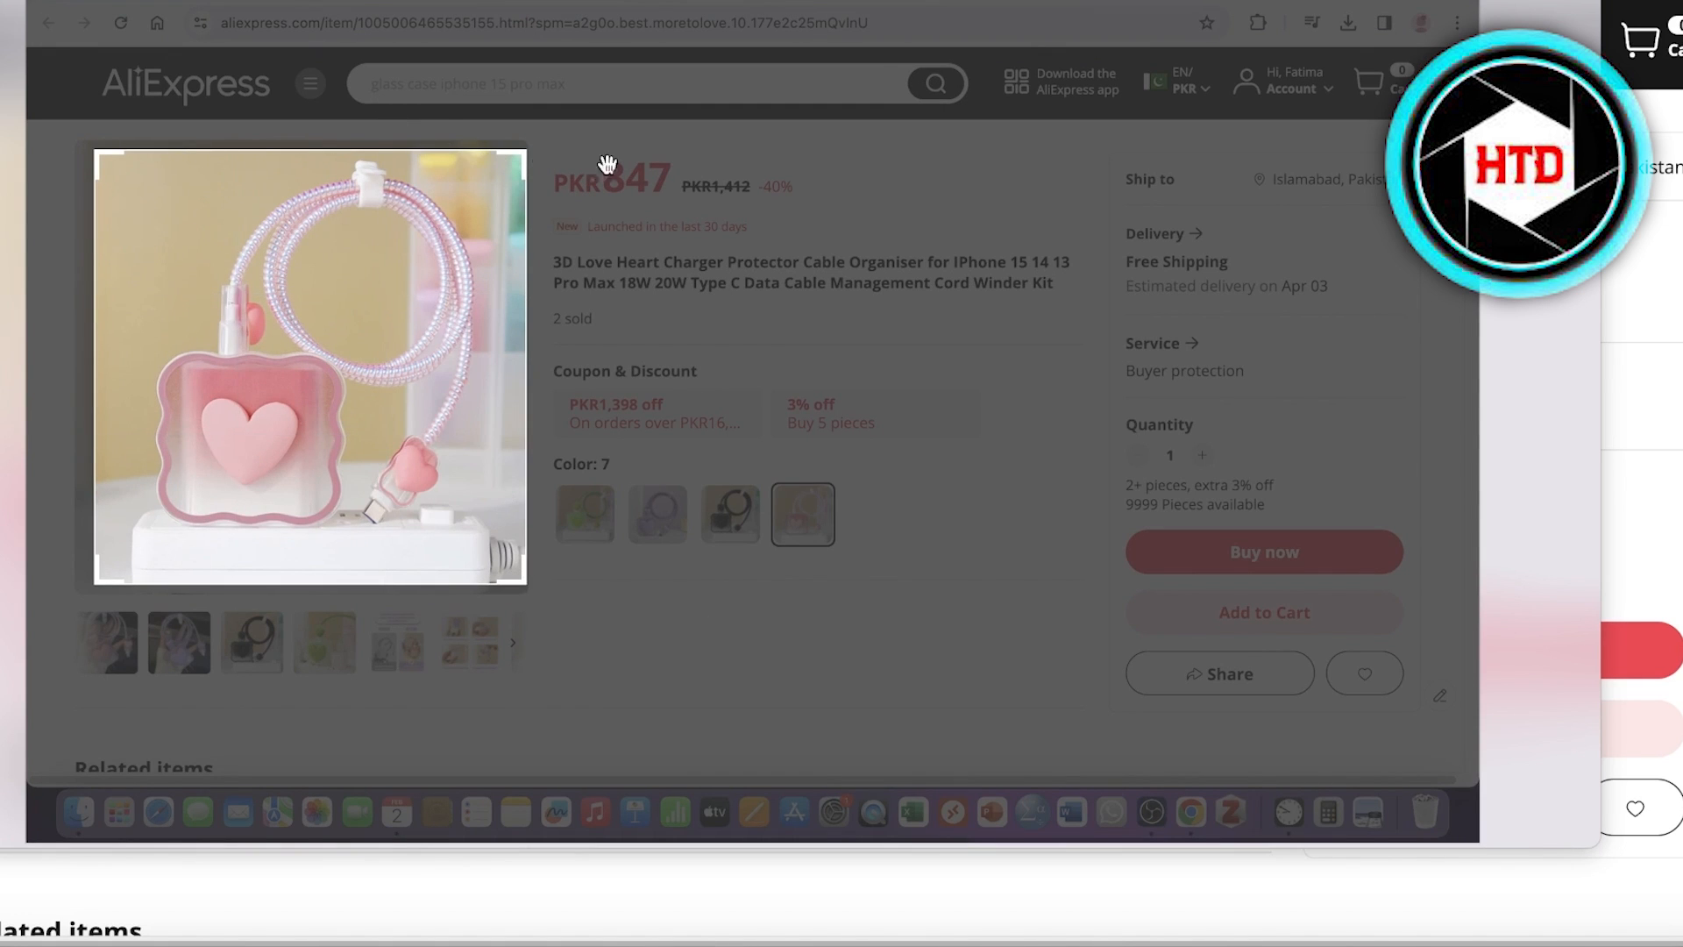
click(1563, 3)
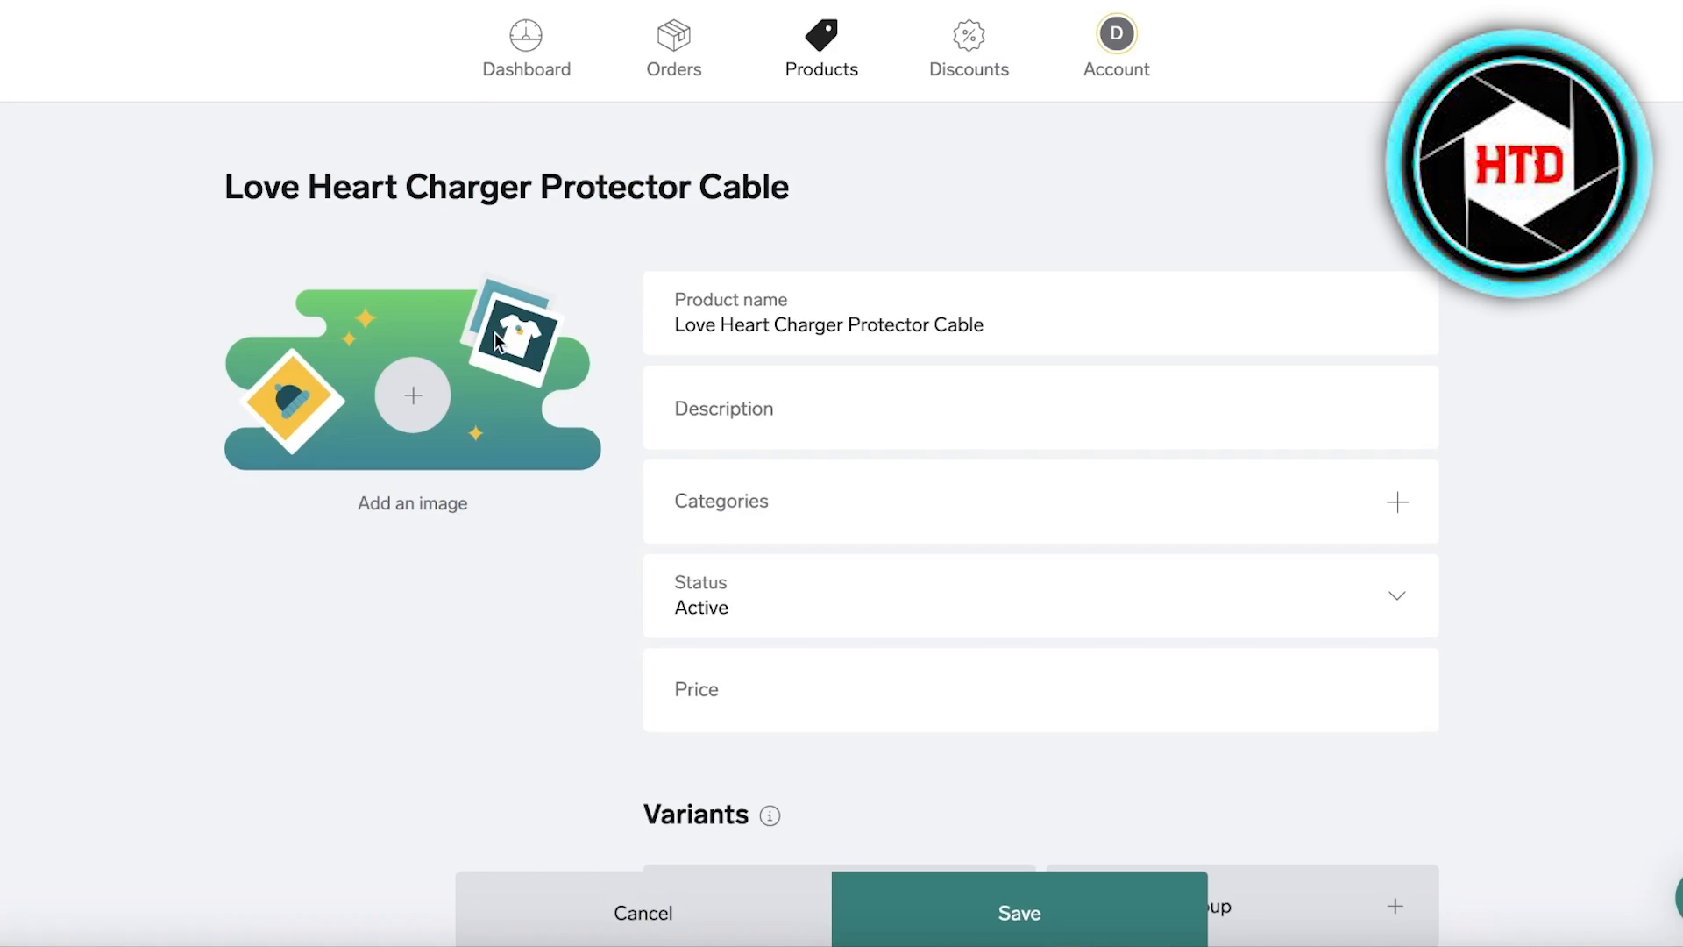
Step: Add the Desktop file "Screenshot 2024-02-02 at 8.50.02 PM" as the new Big Cartel product's image
click(406, 394)
click(638, 224)
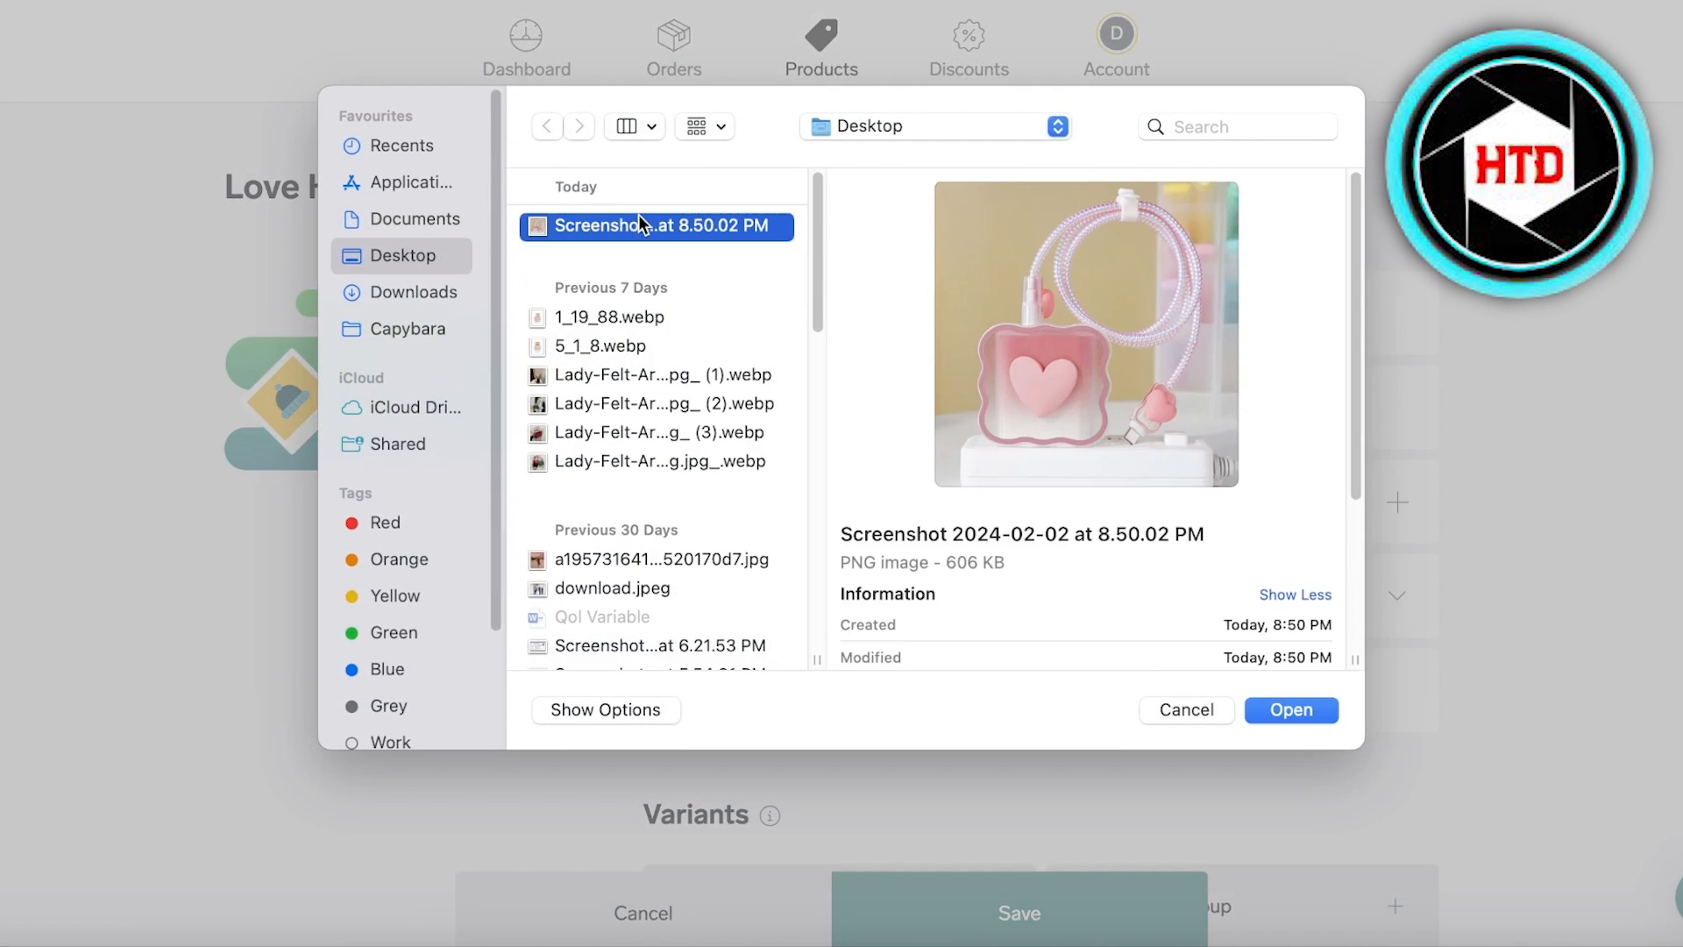
click(1317, 709)
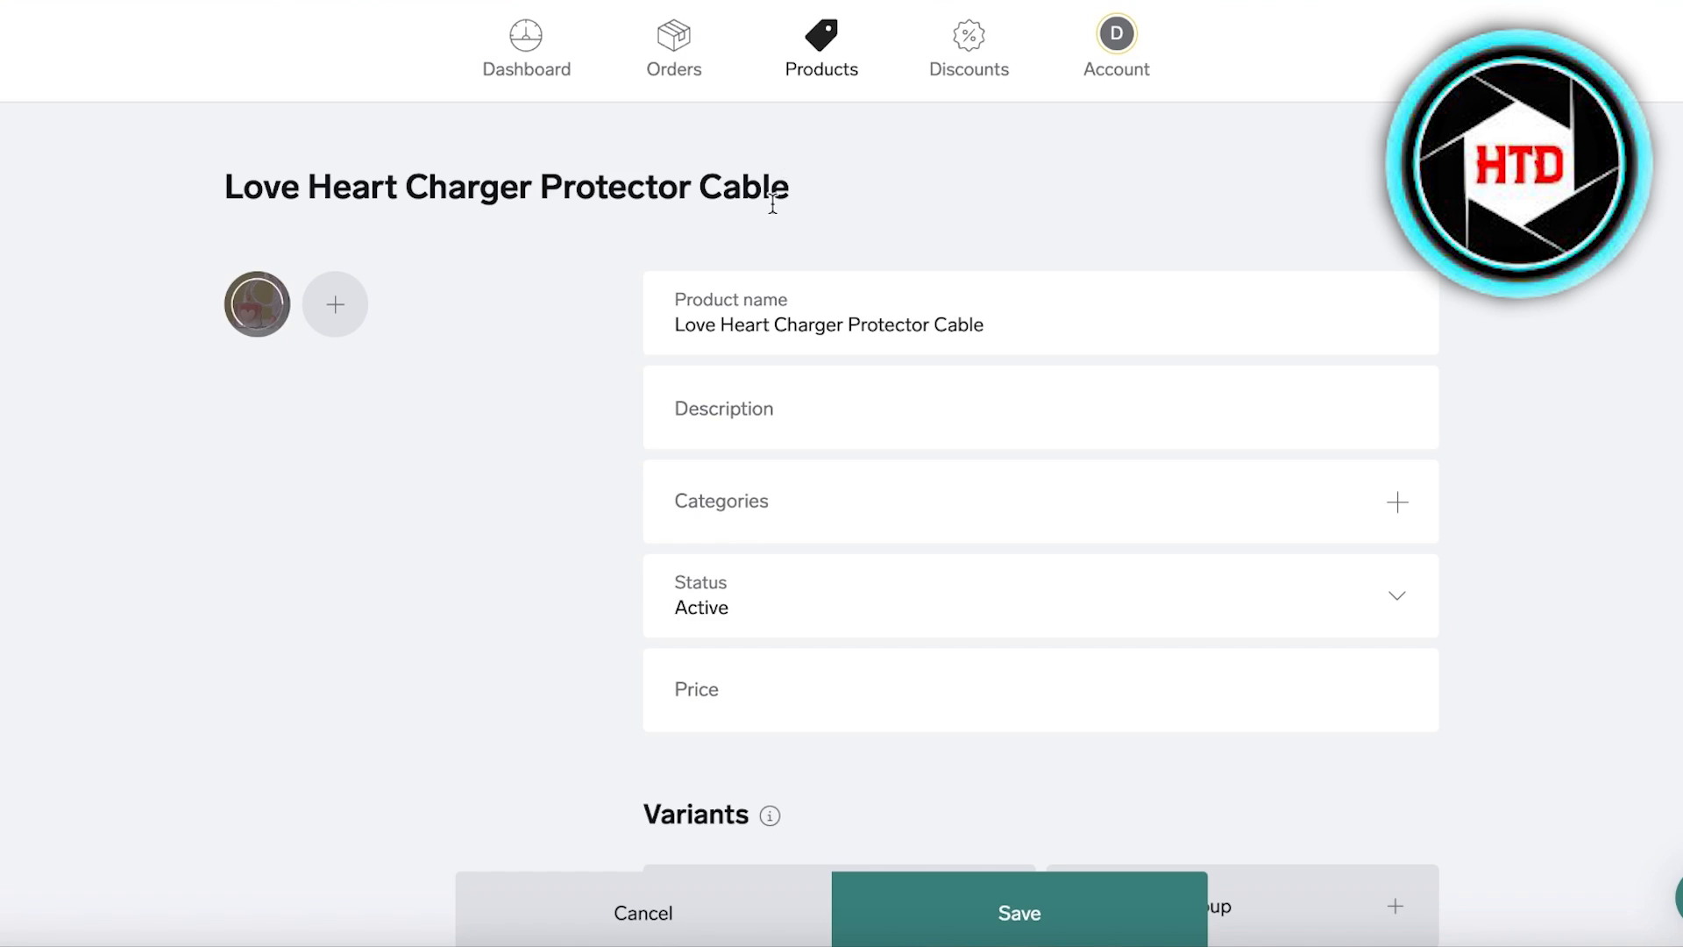
Step: Return to the AliExpress listing, expand its specifications and examine the description, customer reviews and buyer questions for usable product text
click(723, 425)
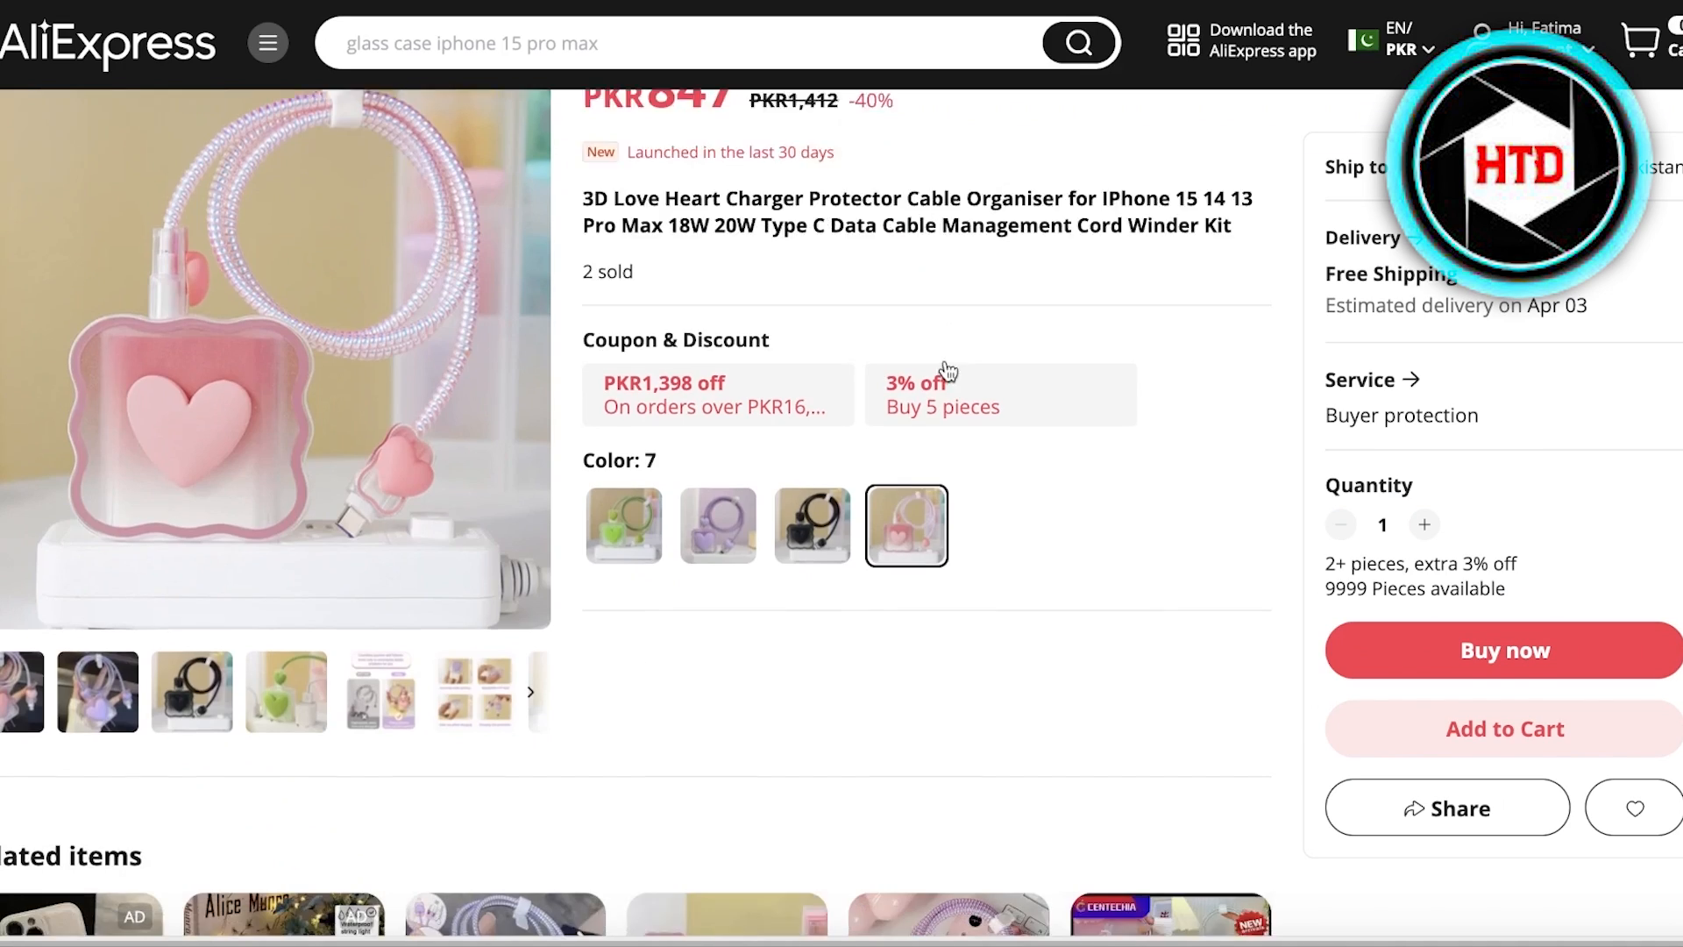
scroll(939, 368, down, 10)
scroll(233, 355, down, 10)
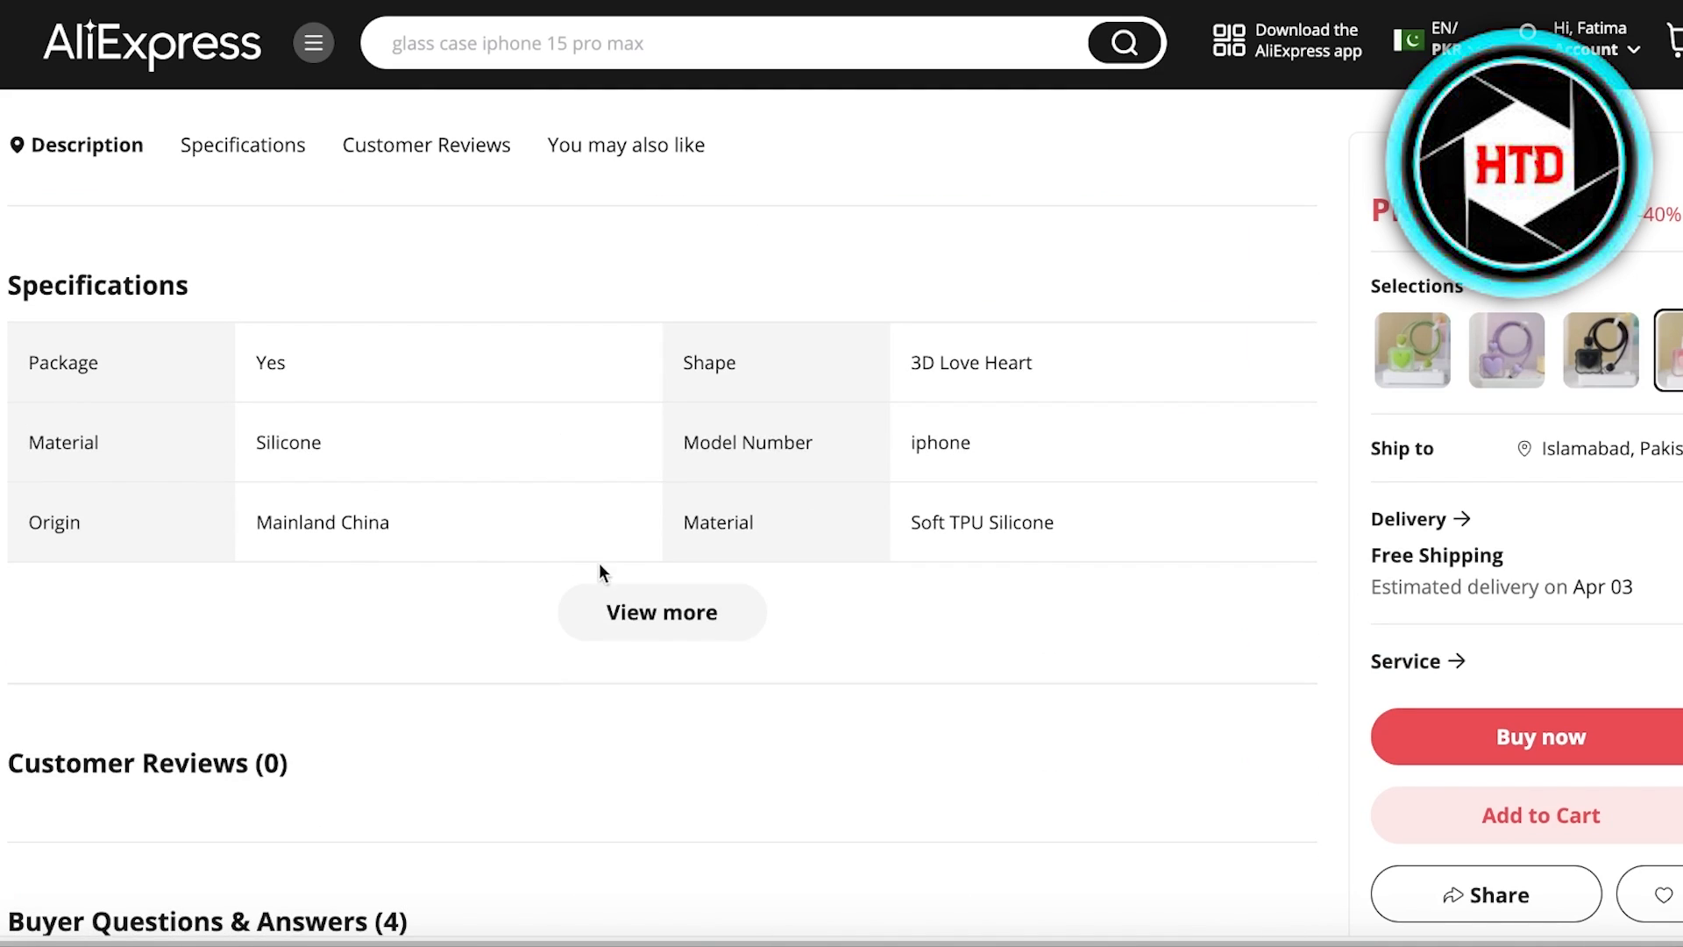
click(661, 614)
scroll(649, 561, up, 5)
scroll(635, 533, up, 3)
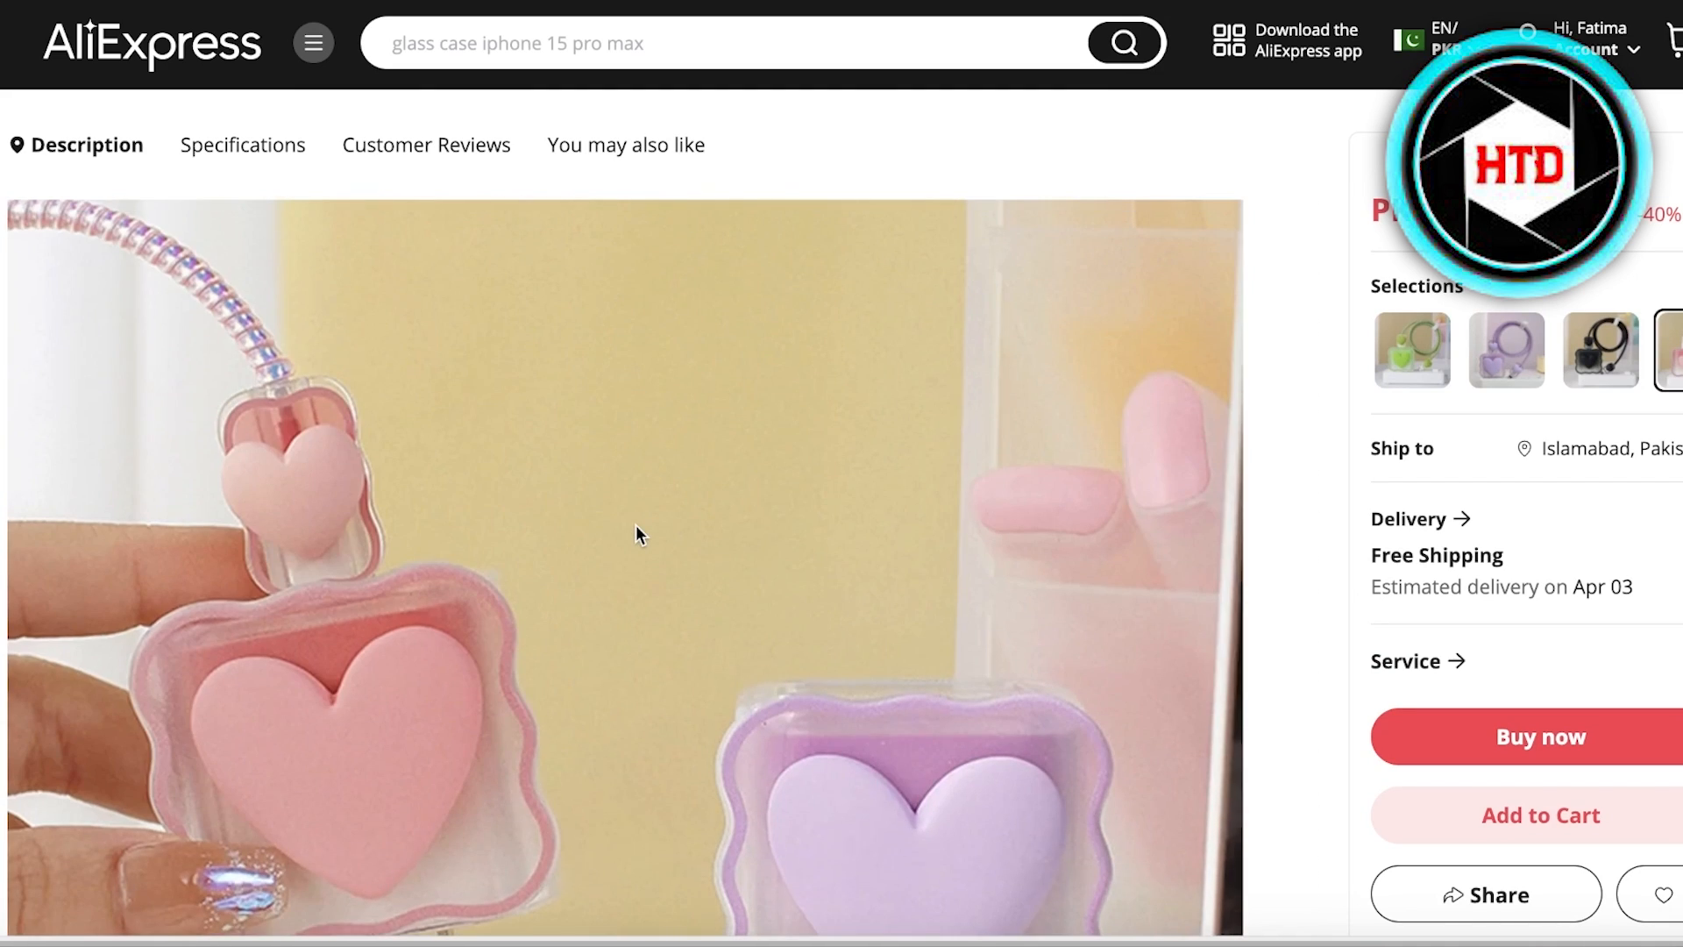
scroll(634, 533, down, 10)
scroll(272, 508, up, 3)
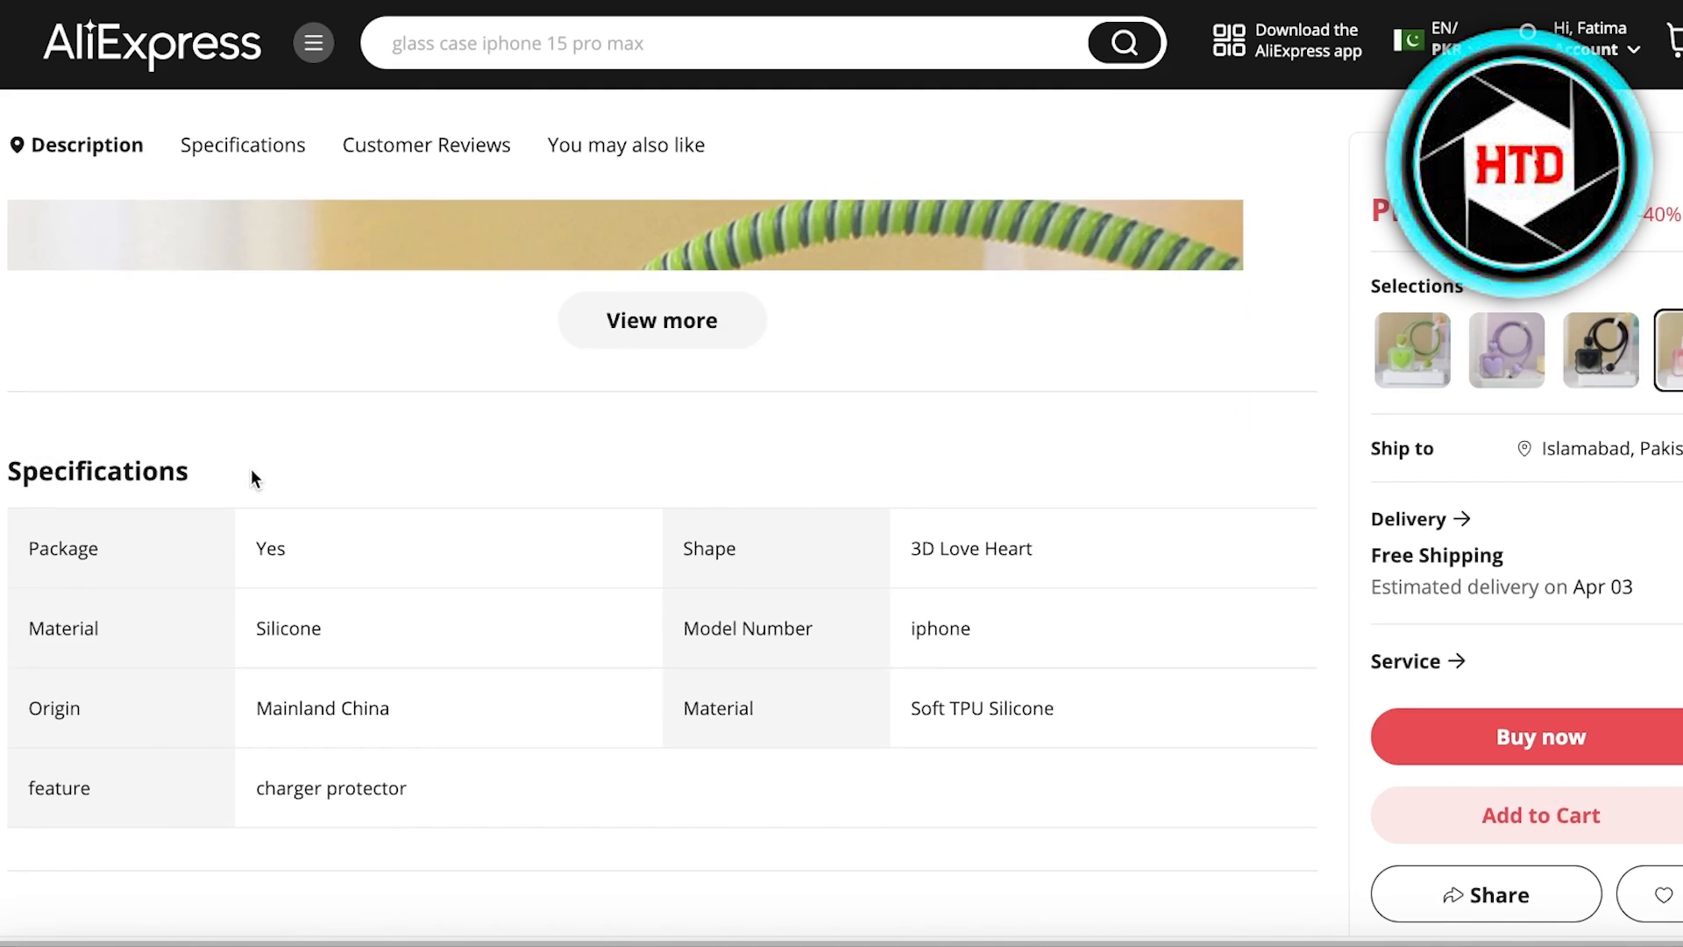
scroll(298, 256, down, 8)
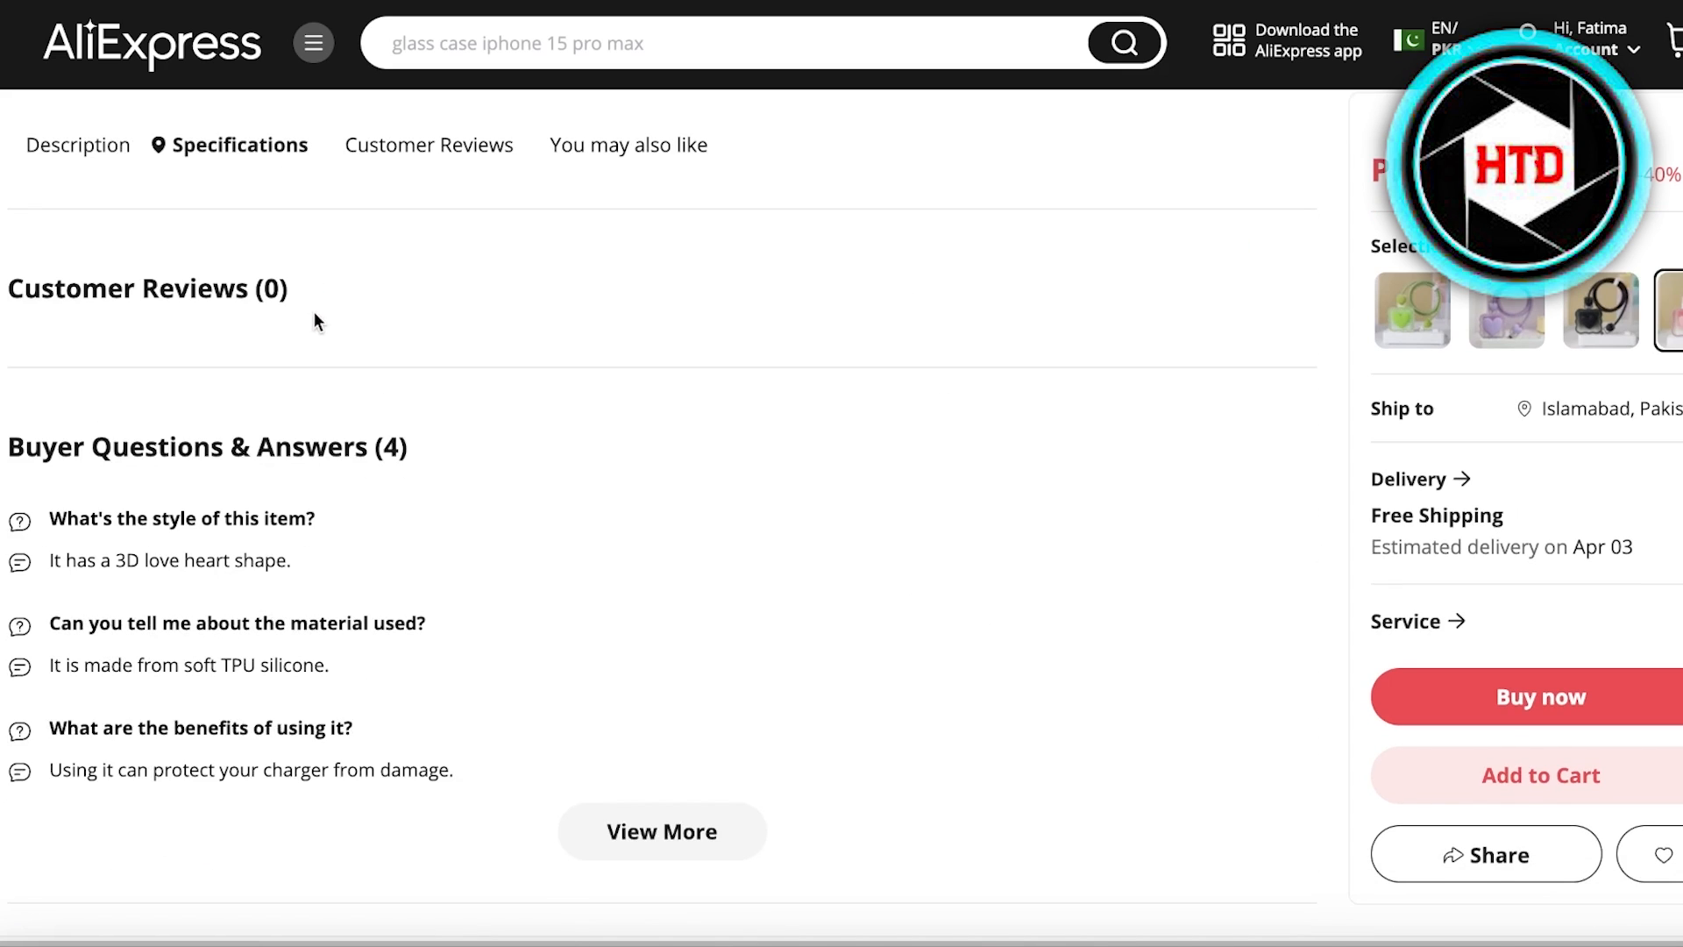
scroll(314, 312, up, 12)
scroll(315, 338, up, 10)
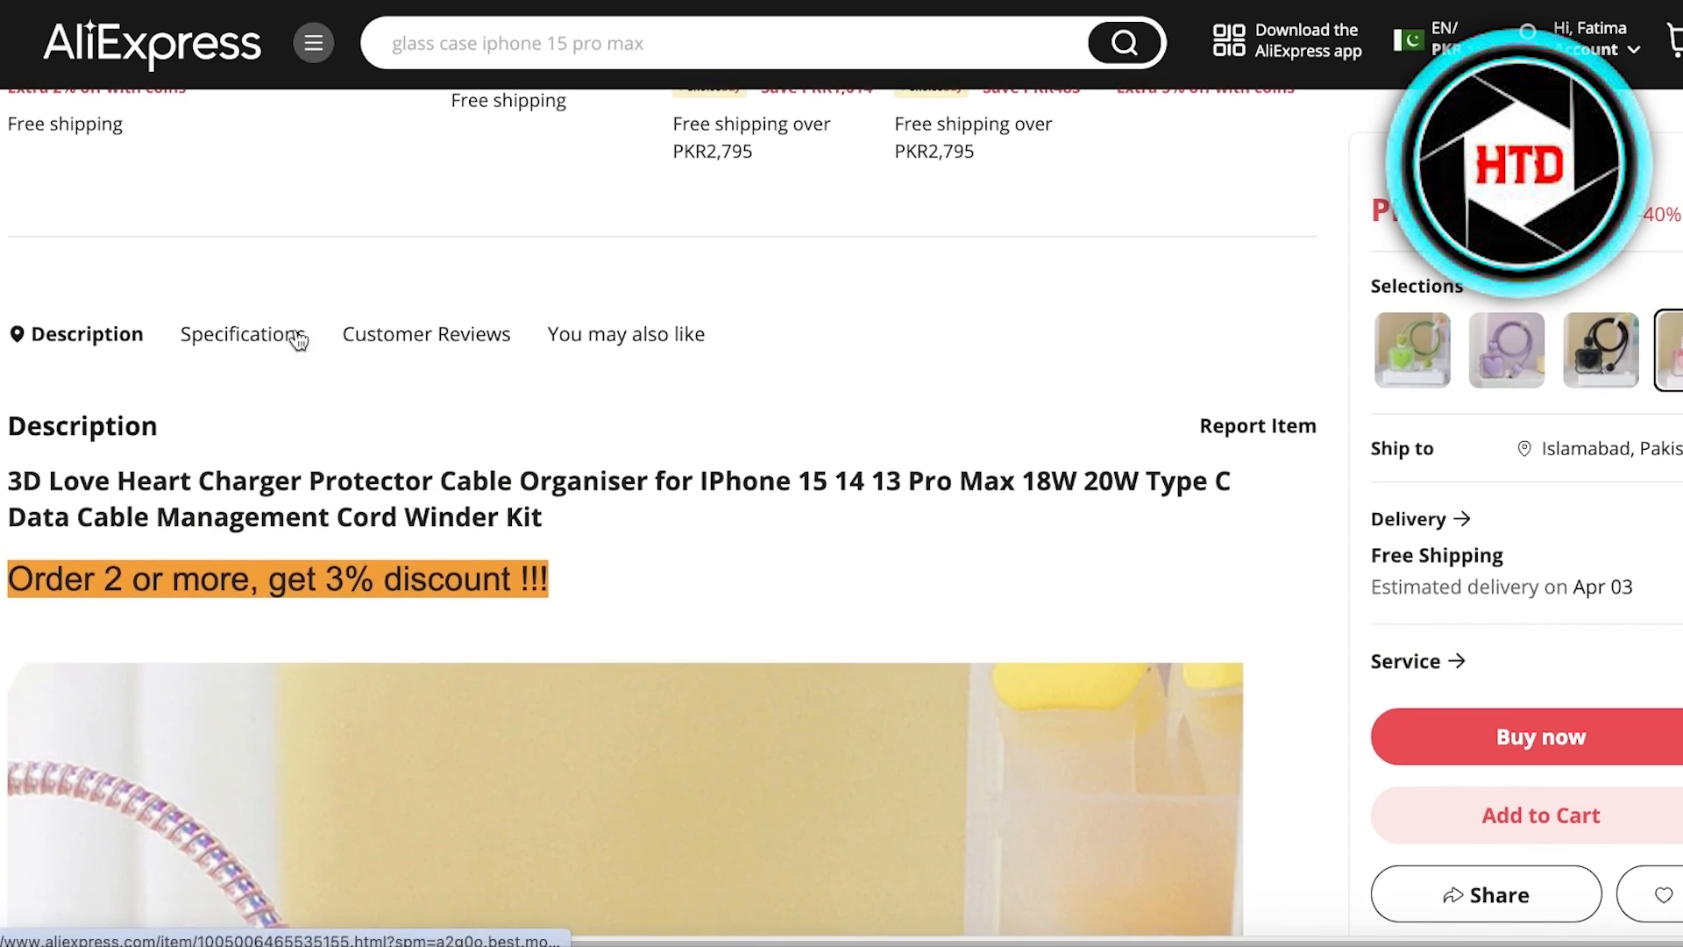
scroll(219, 403, down, 1)
scroll(156, 473, down, 1)
scroll(158, 477, up, 1)
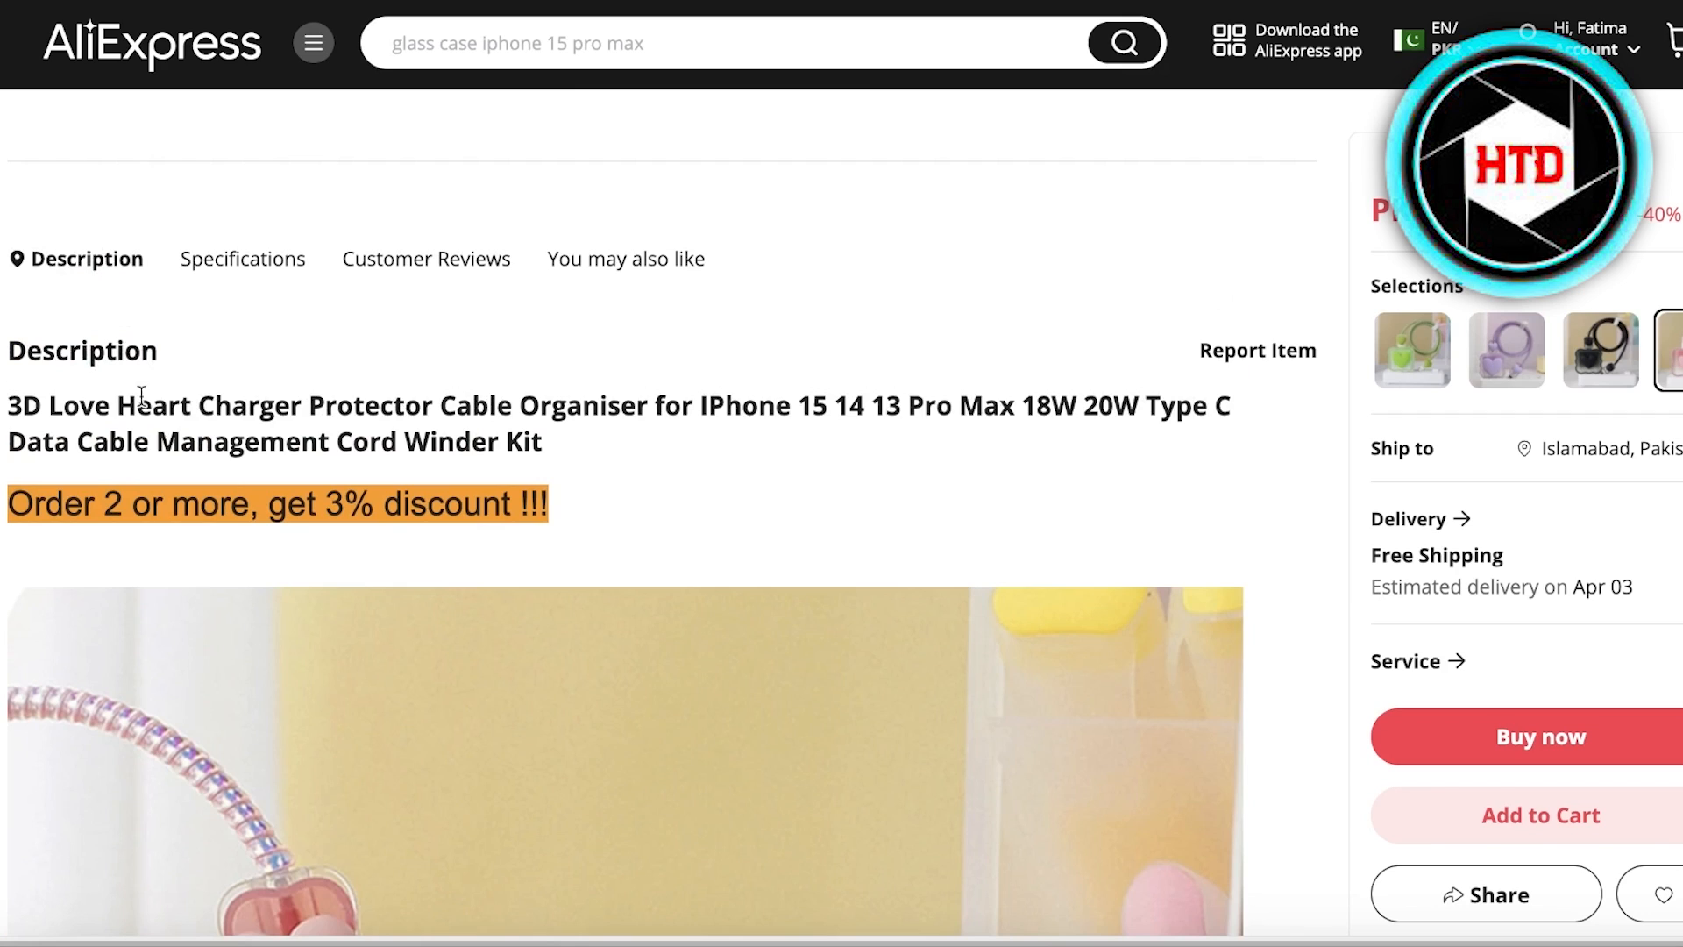
Step: Copy the listing's description heading into the Big Cartel product description and begin it with "The Love Heart Charger Protector Cable Organiser"
drag(63, 395, 649, 481)
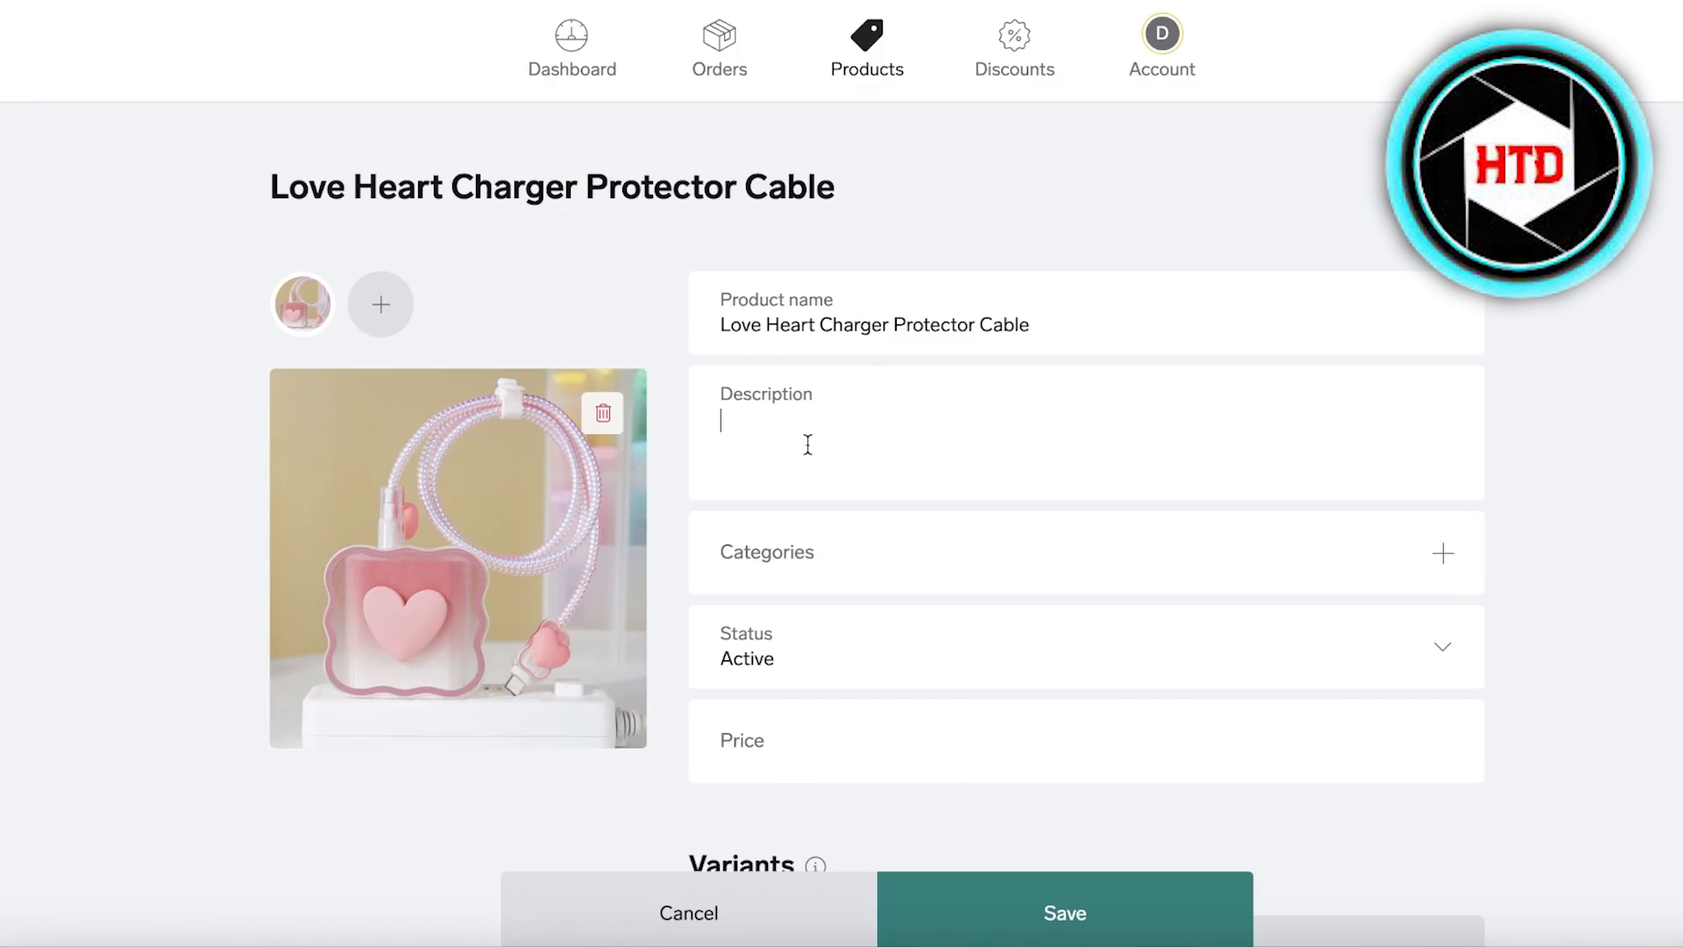
text(ove Heart Charger Protector Cable Organiser for IPhone 15 14 13 Pro Max 18W 20W Type C Data Cable Management Cord Winder Kit)
click(727, 416)
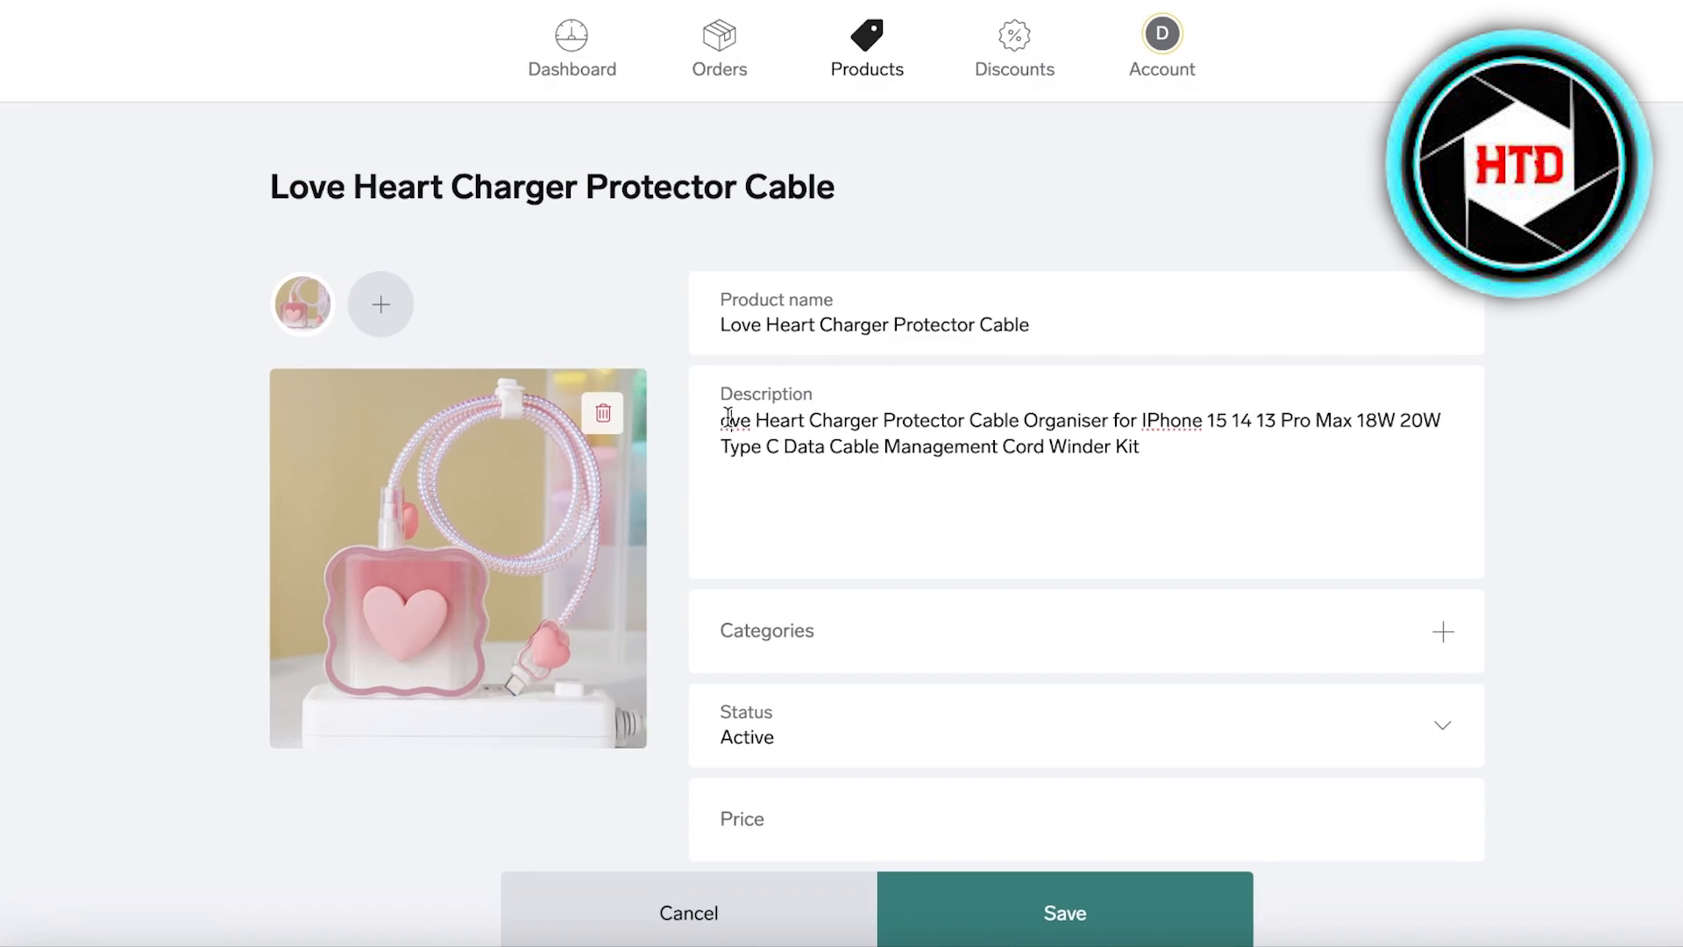
text(The L)
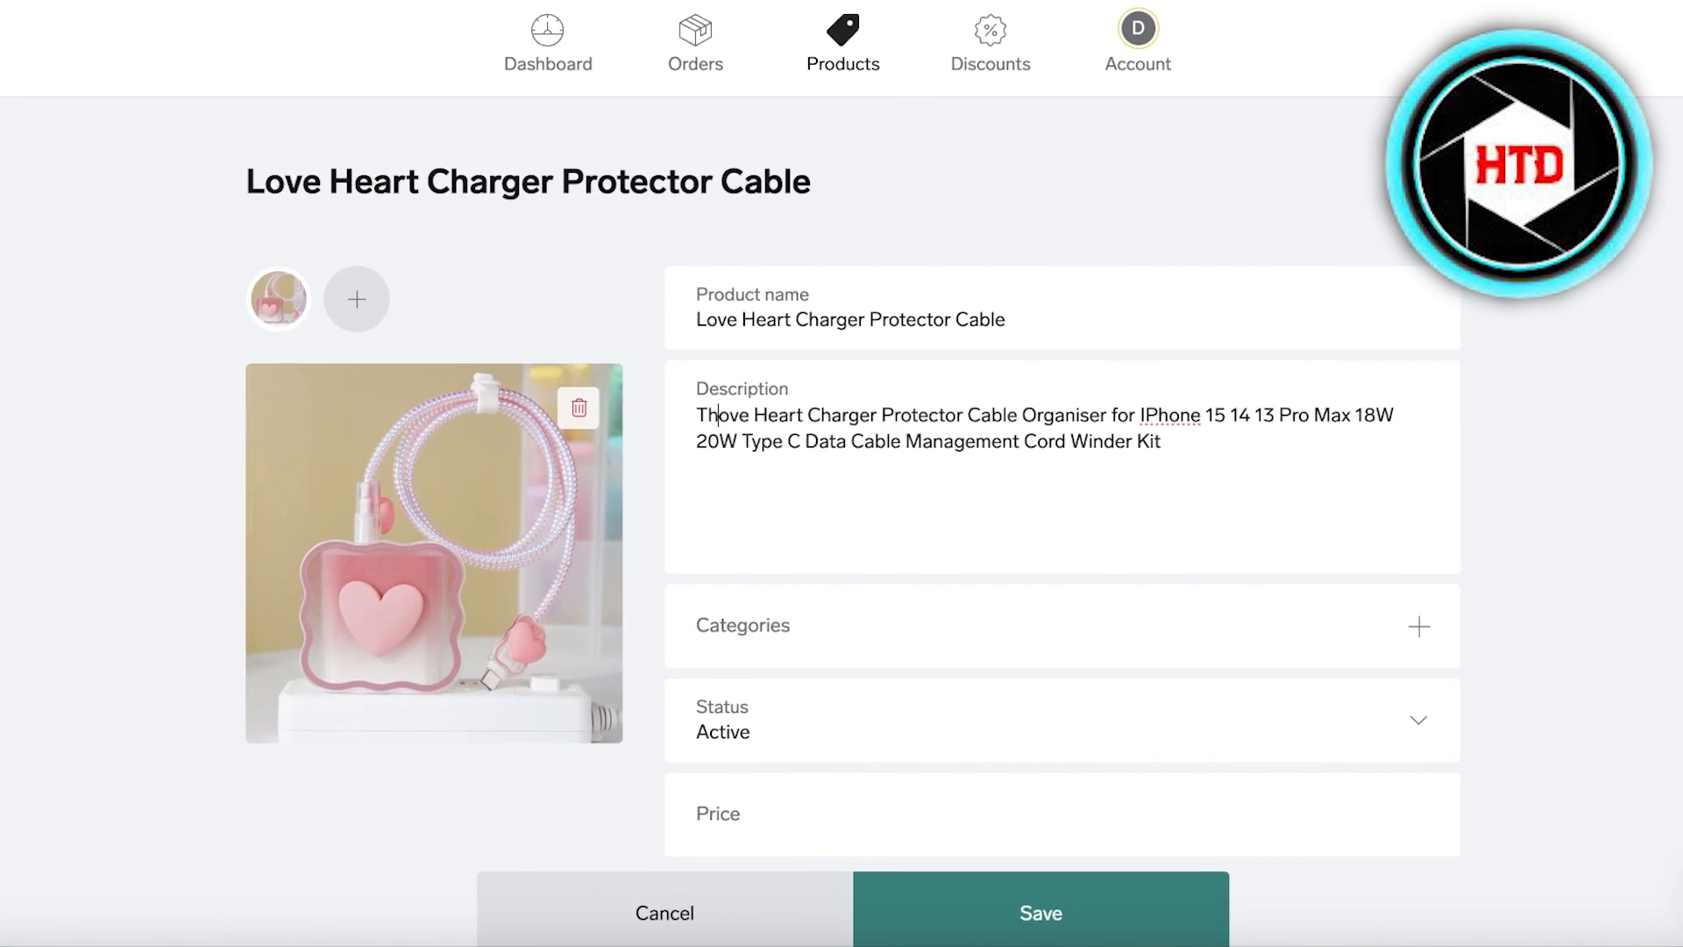
Step: Remove "for" from the description and split it into separate lines for the organiser, IPhone models, wattages, Type C Data Cable and Management Cord Winder Kit
click(1153, 414)
key(Return)
key(BackSpace)
key(BackSpace)
key(BackSpace)
key(BackSpace)
key(Return)
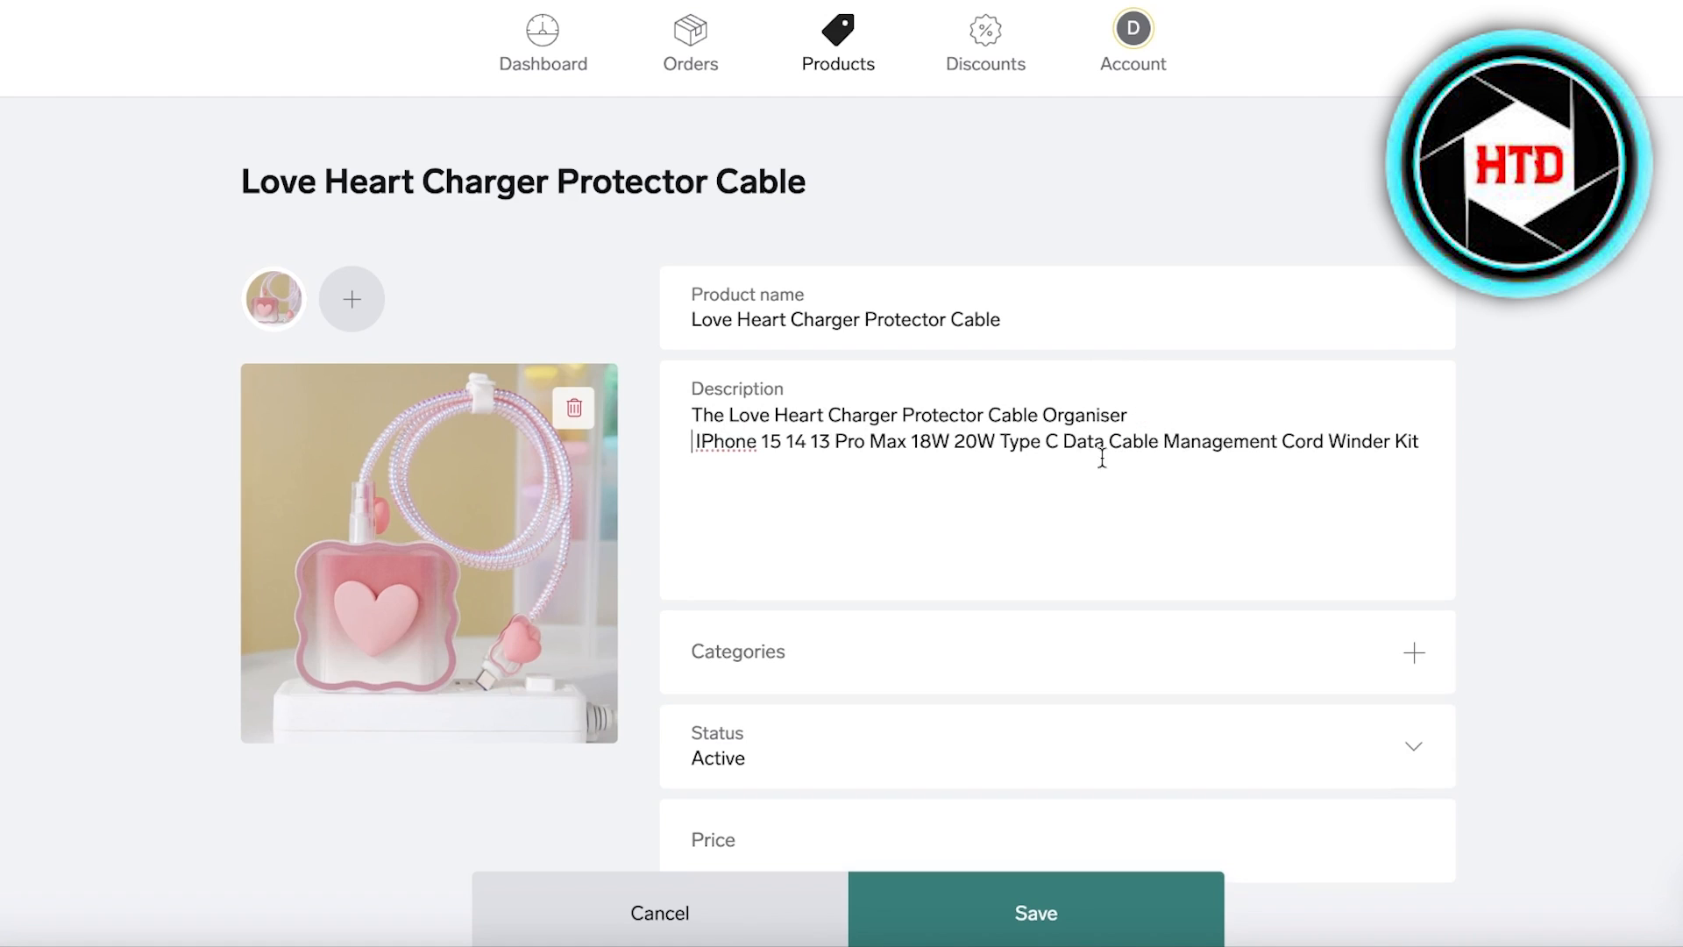
click(908, 441)
key(Return)
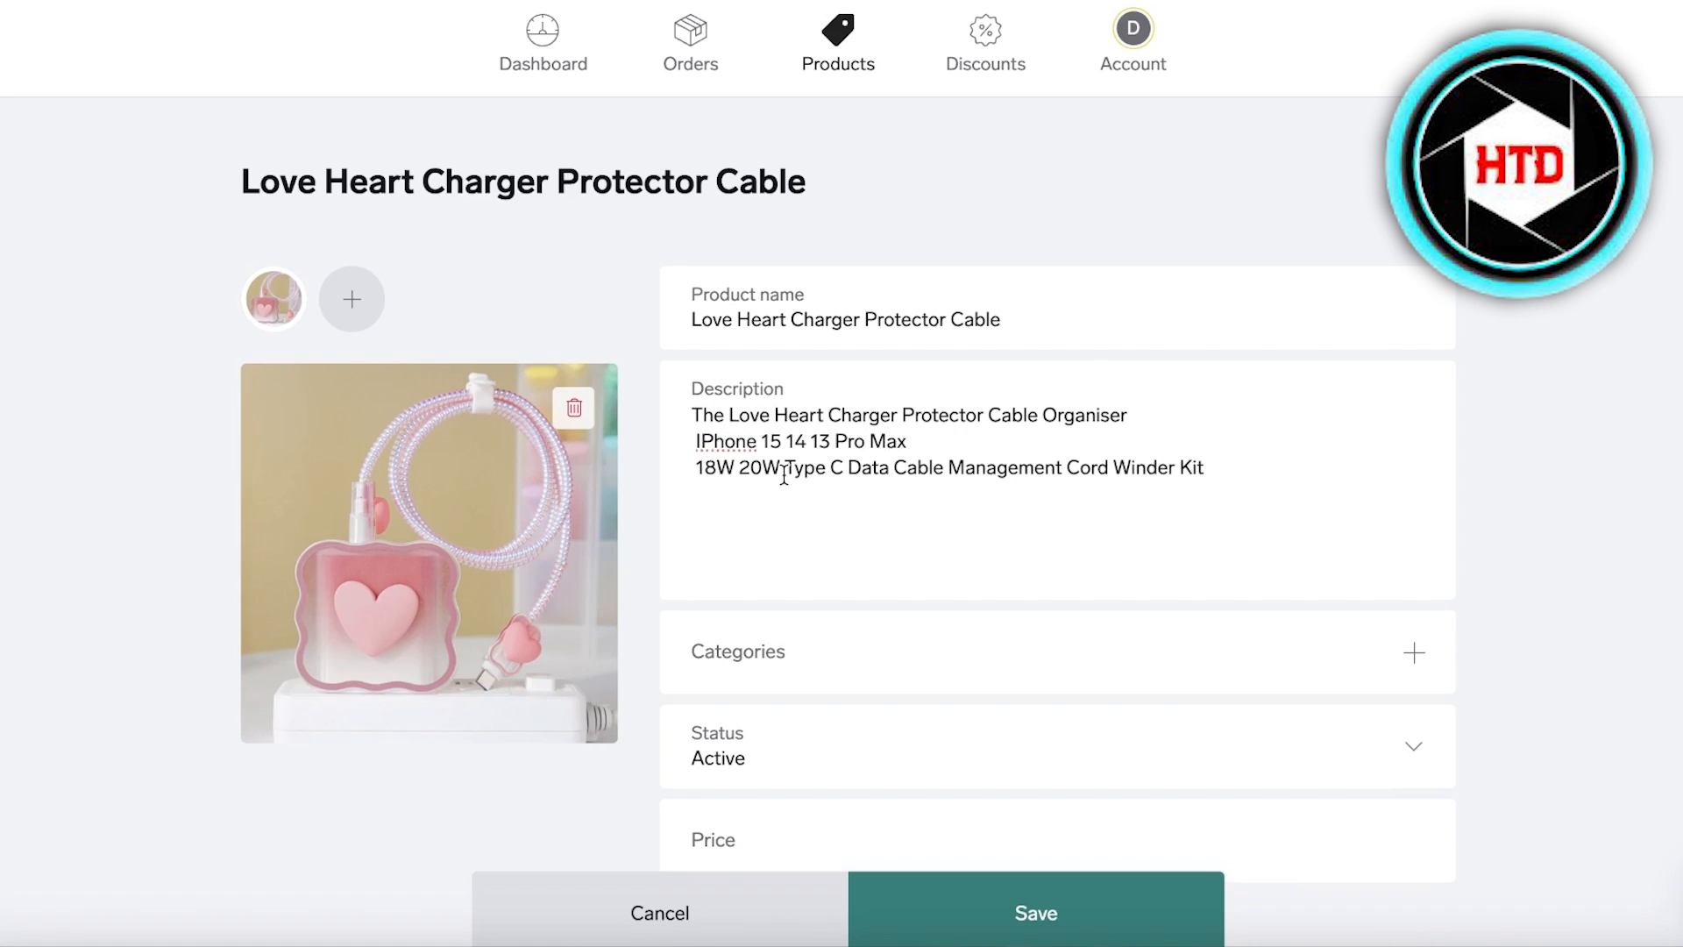
click(784, 469)
key(Return)
click(853, 494)
key(Return)
Step: Create a product category named Electronics, save it and assign it to the cable listing
scroll(789, 456, down, 3)
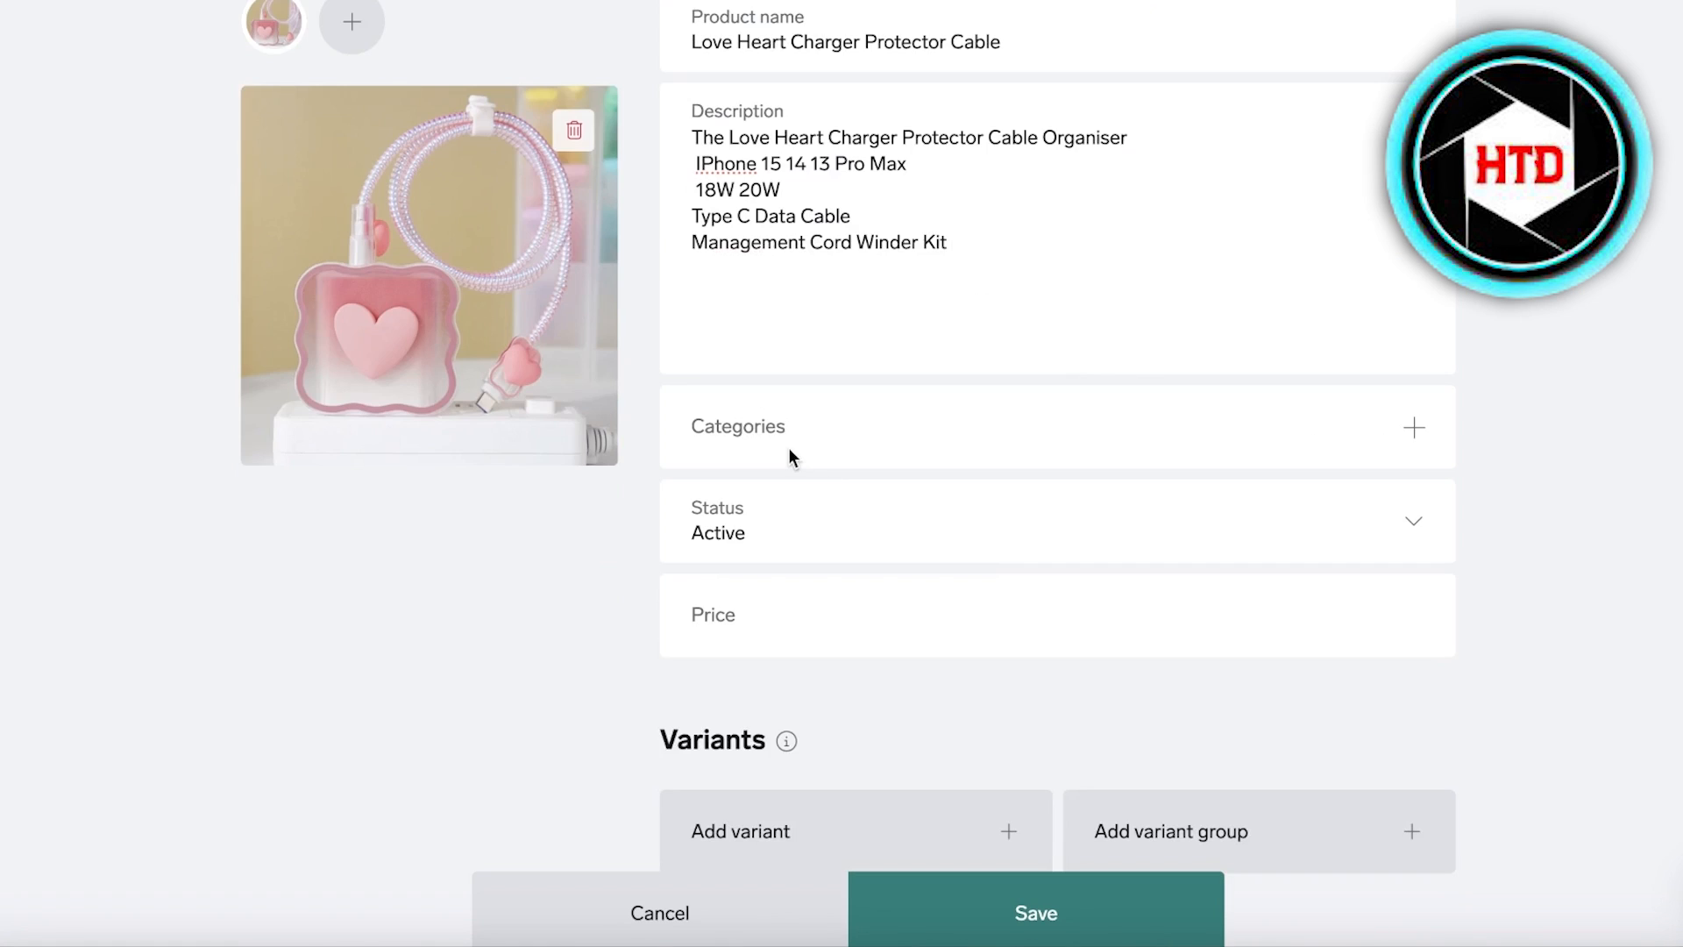
click(1417, 428)
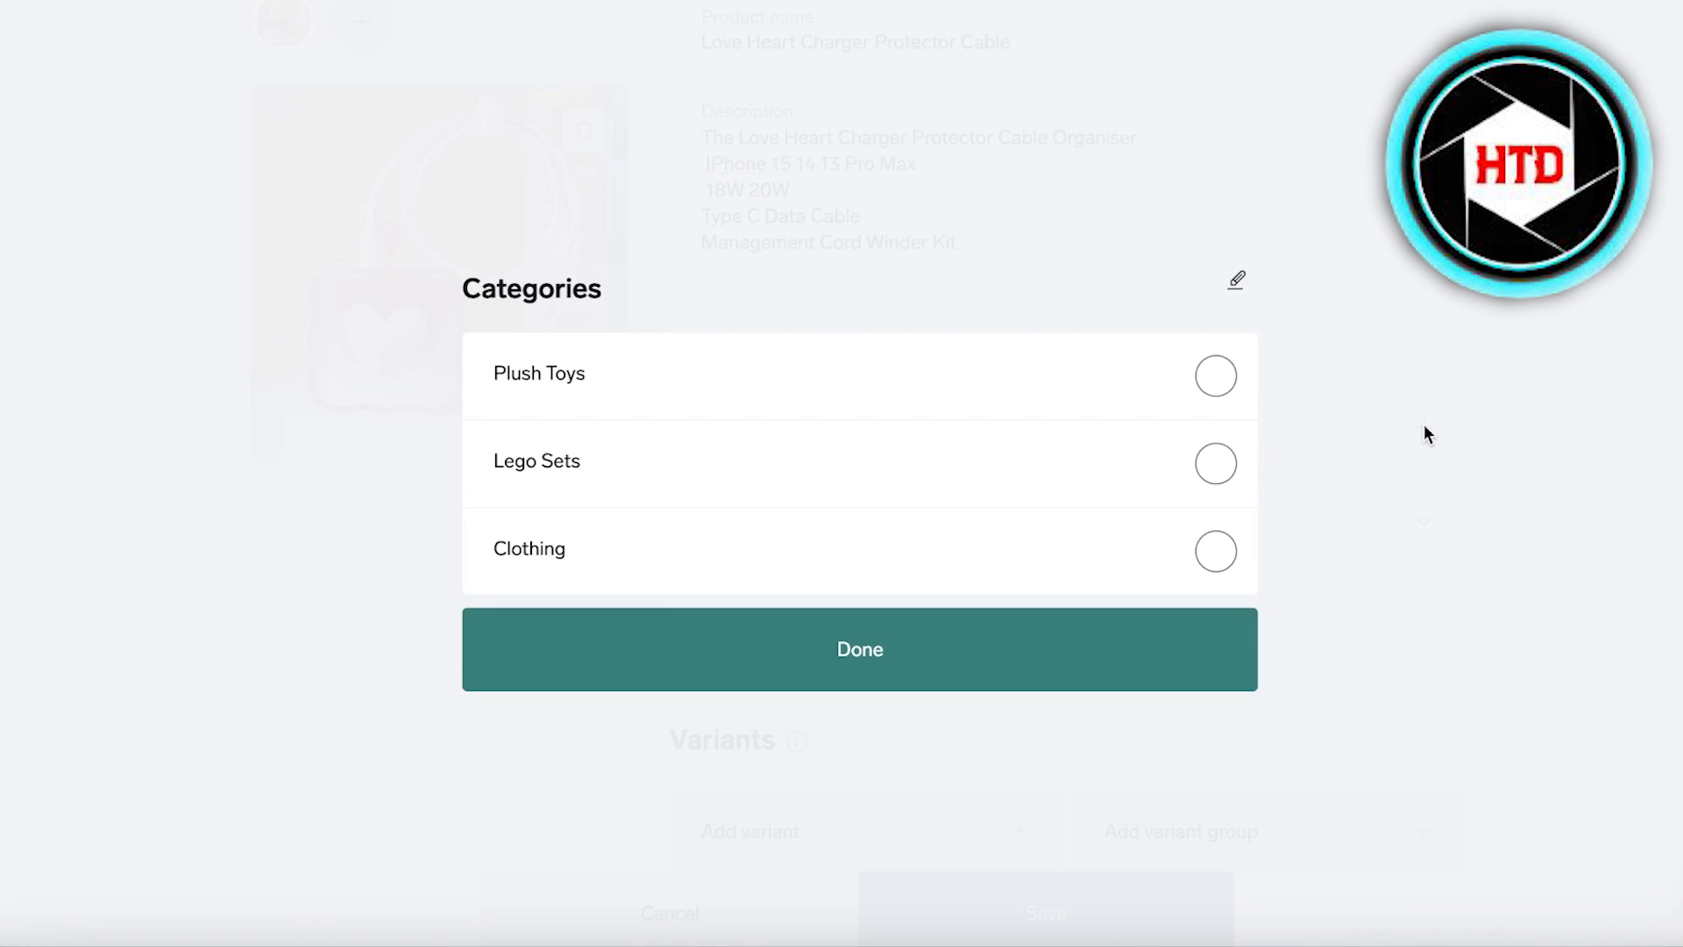
click(1242, 289)
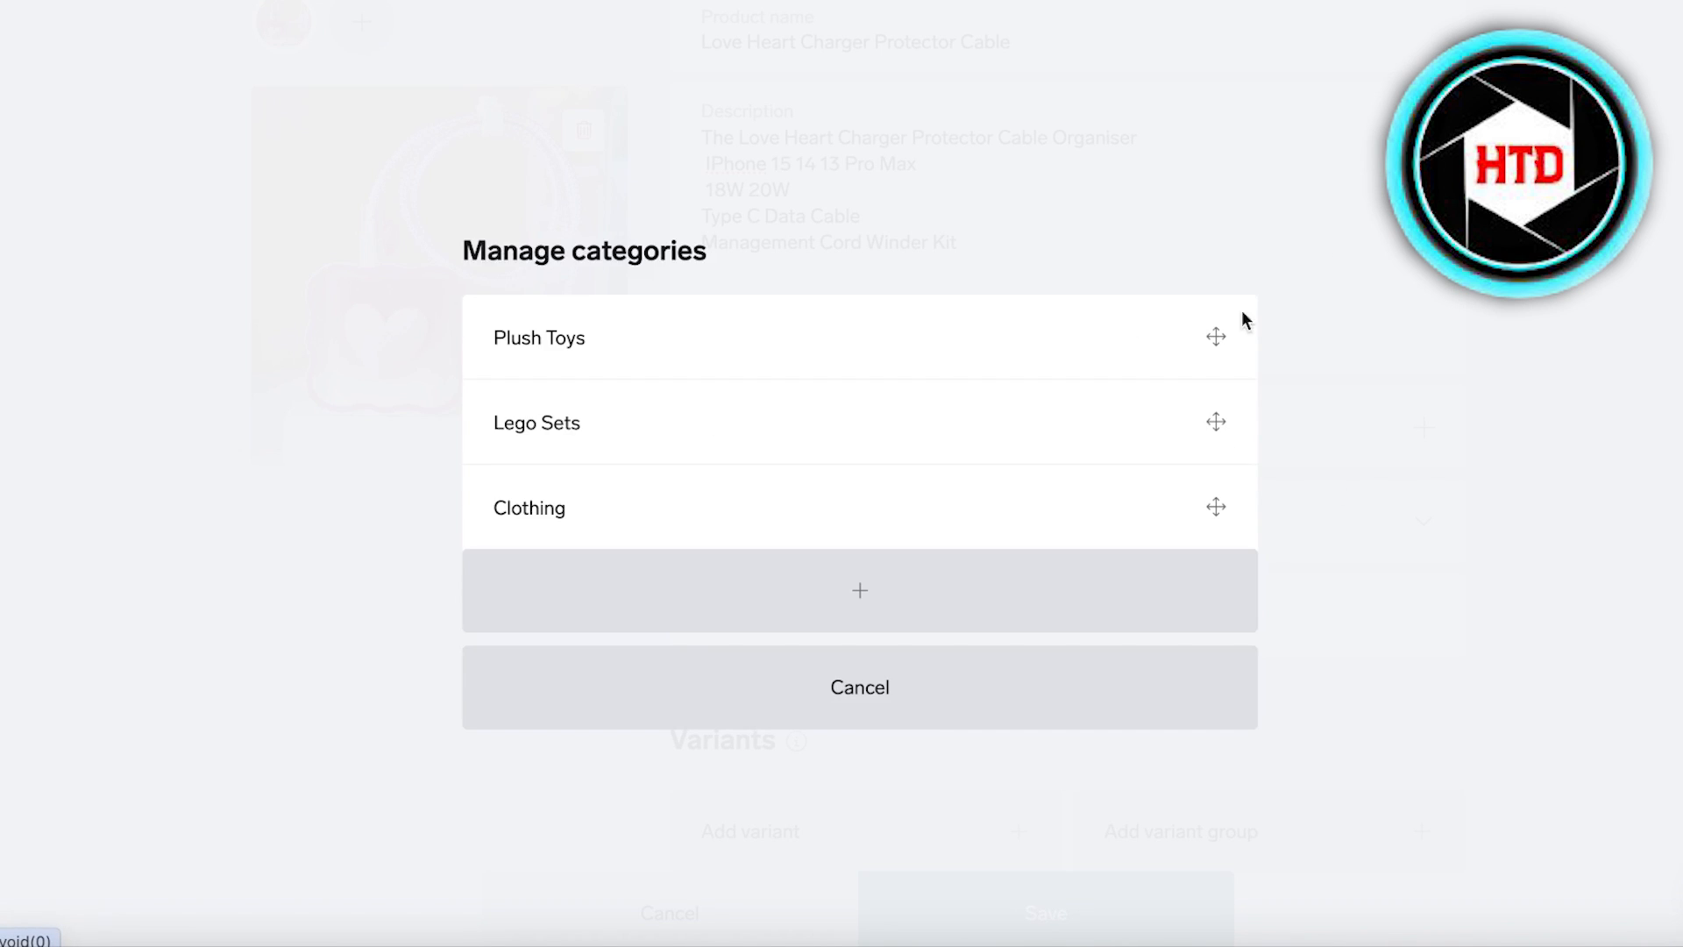
click(928, 605)
click(605, 524)
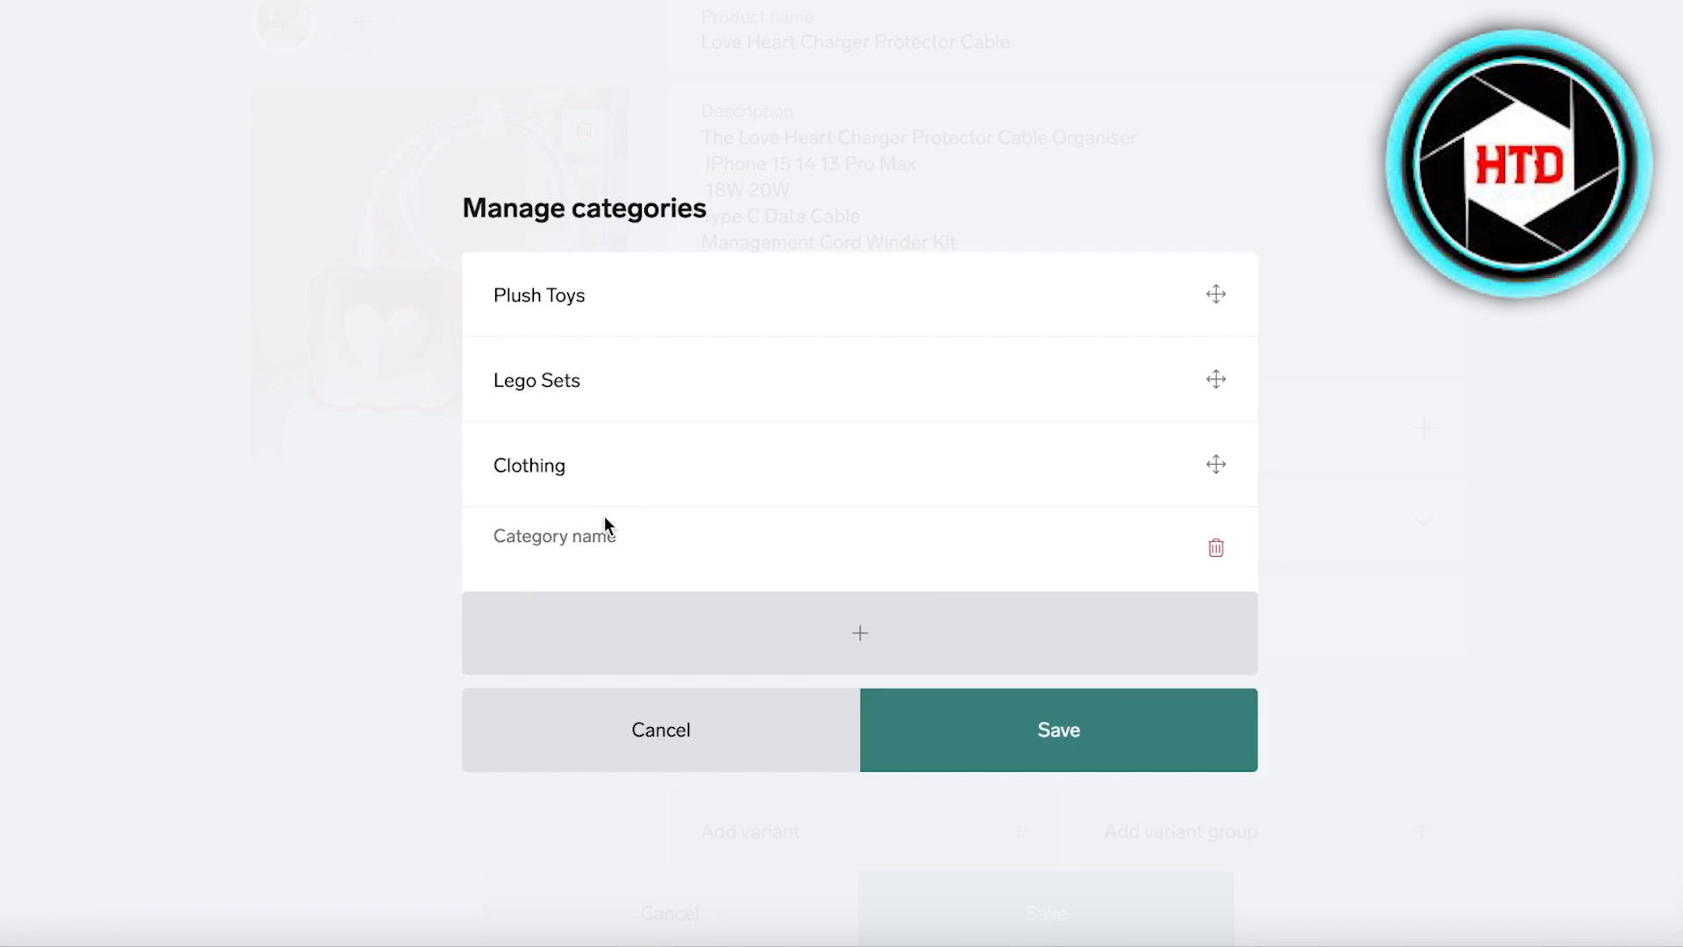
text(A)
key(BackSpace)
text(Electro)
key(Escape)
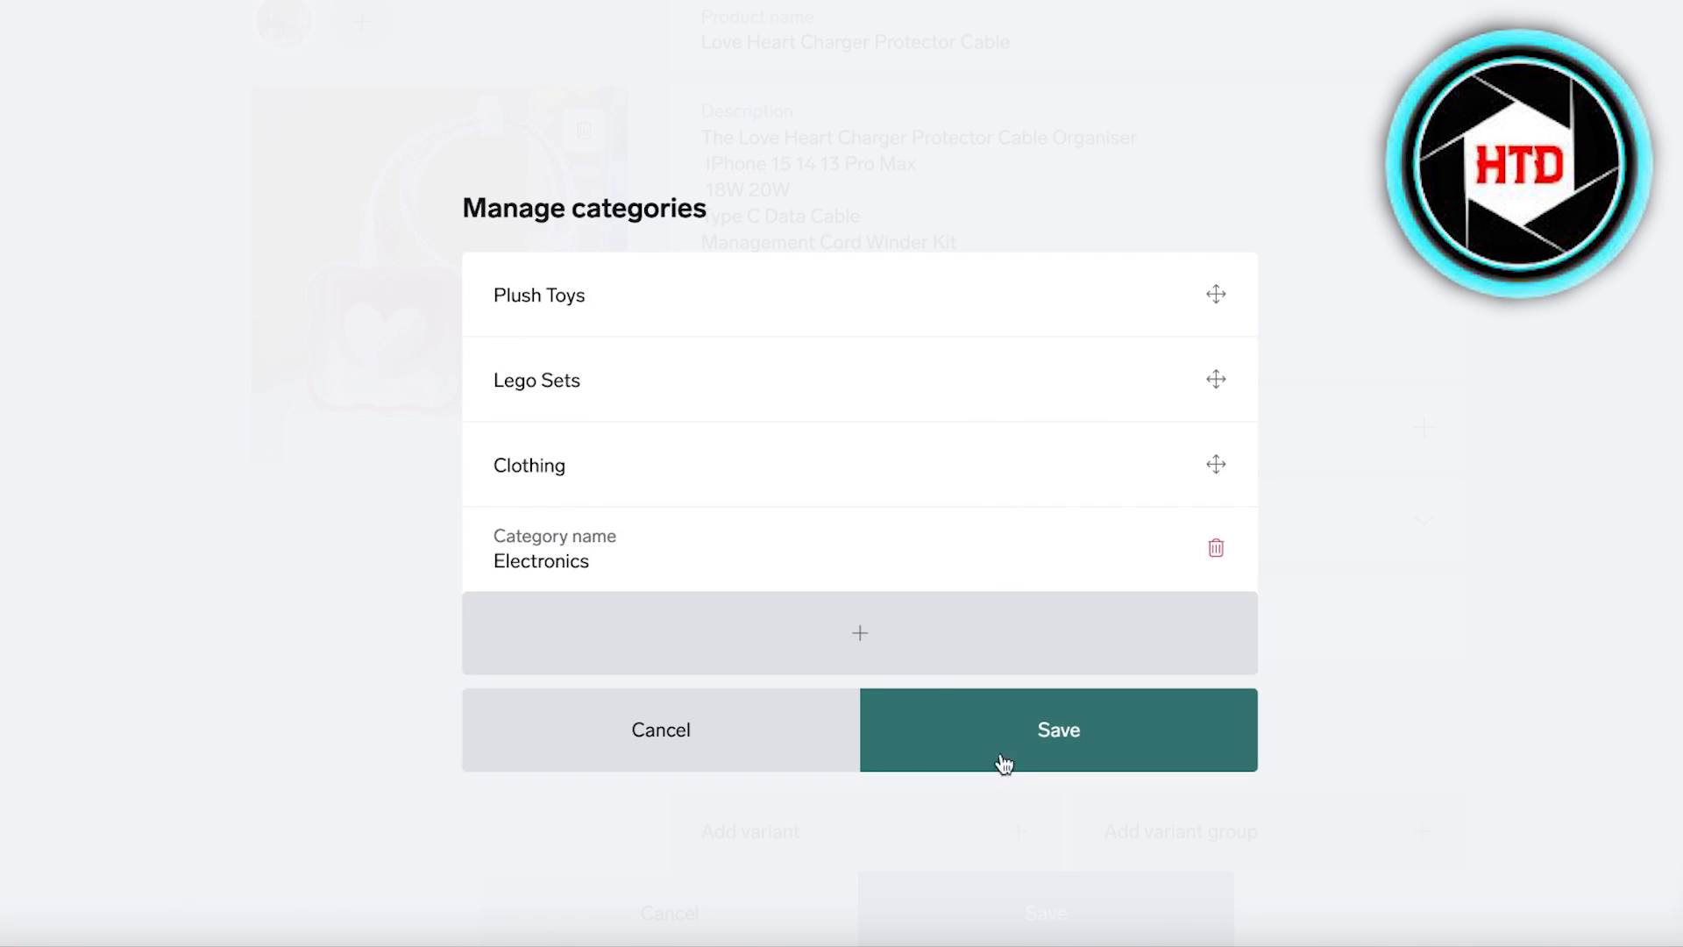
click(998, 754)
click(920, 666)
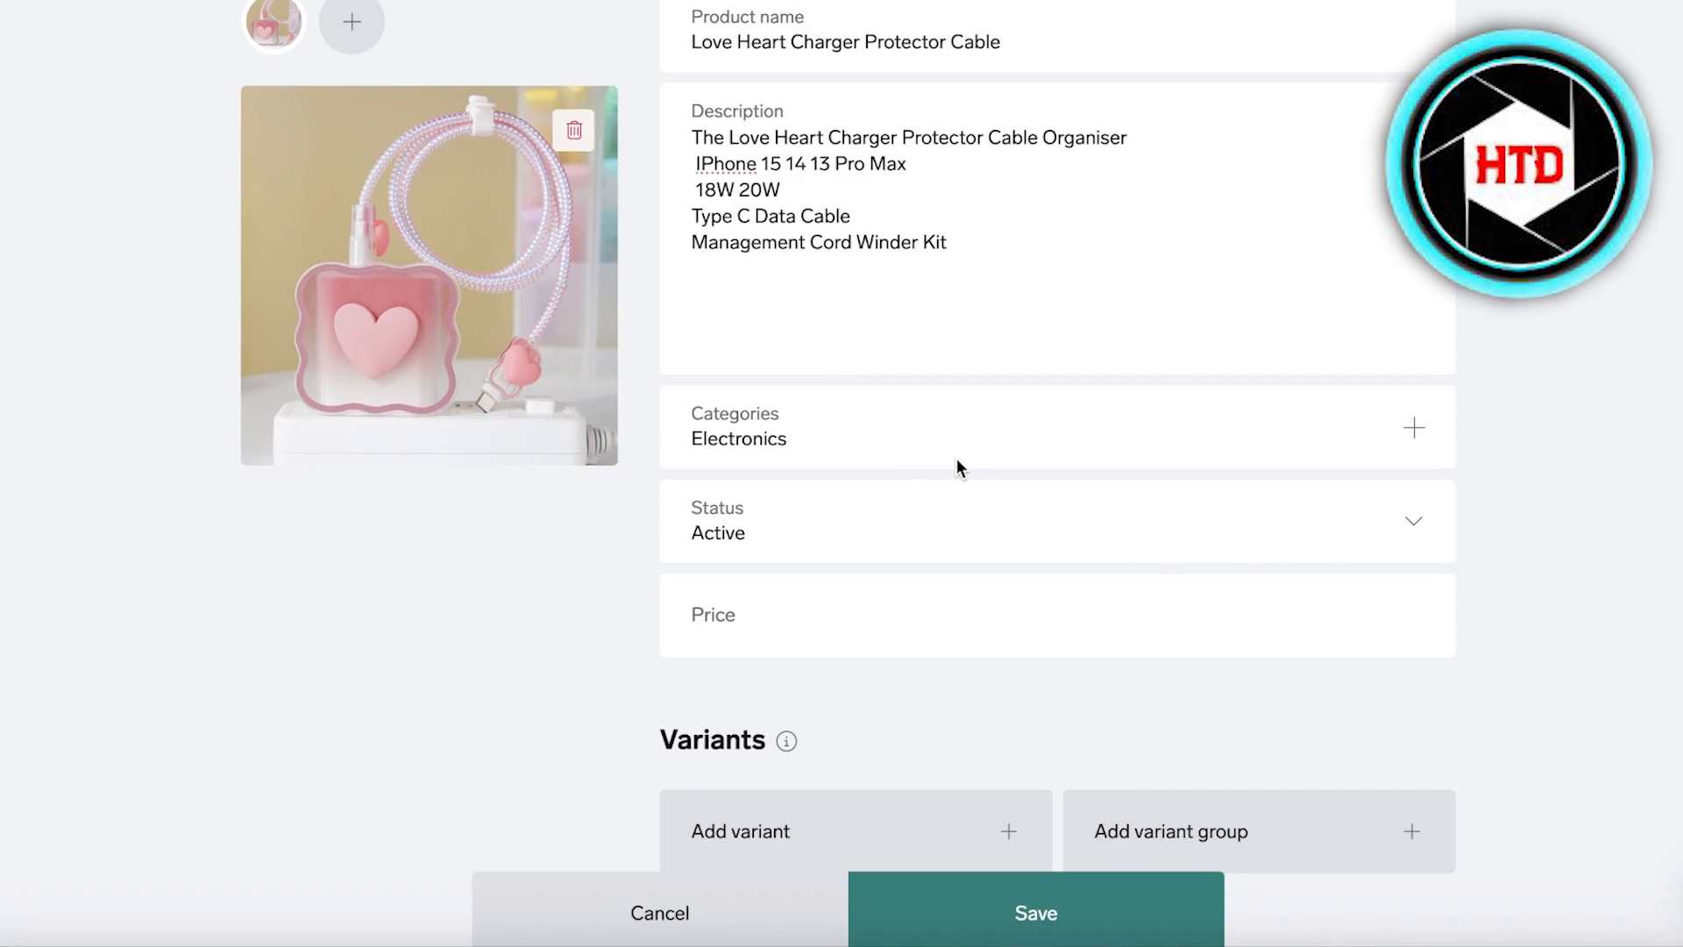
Step: Check the available product status options, then switch to the AliExpress listing and look up the supplier's price
click(929, 519)
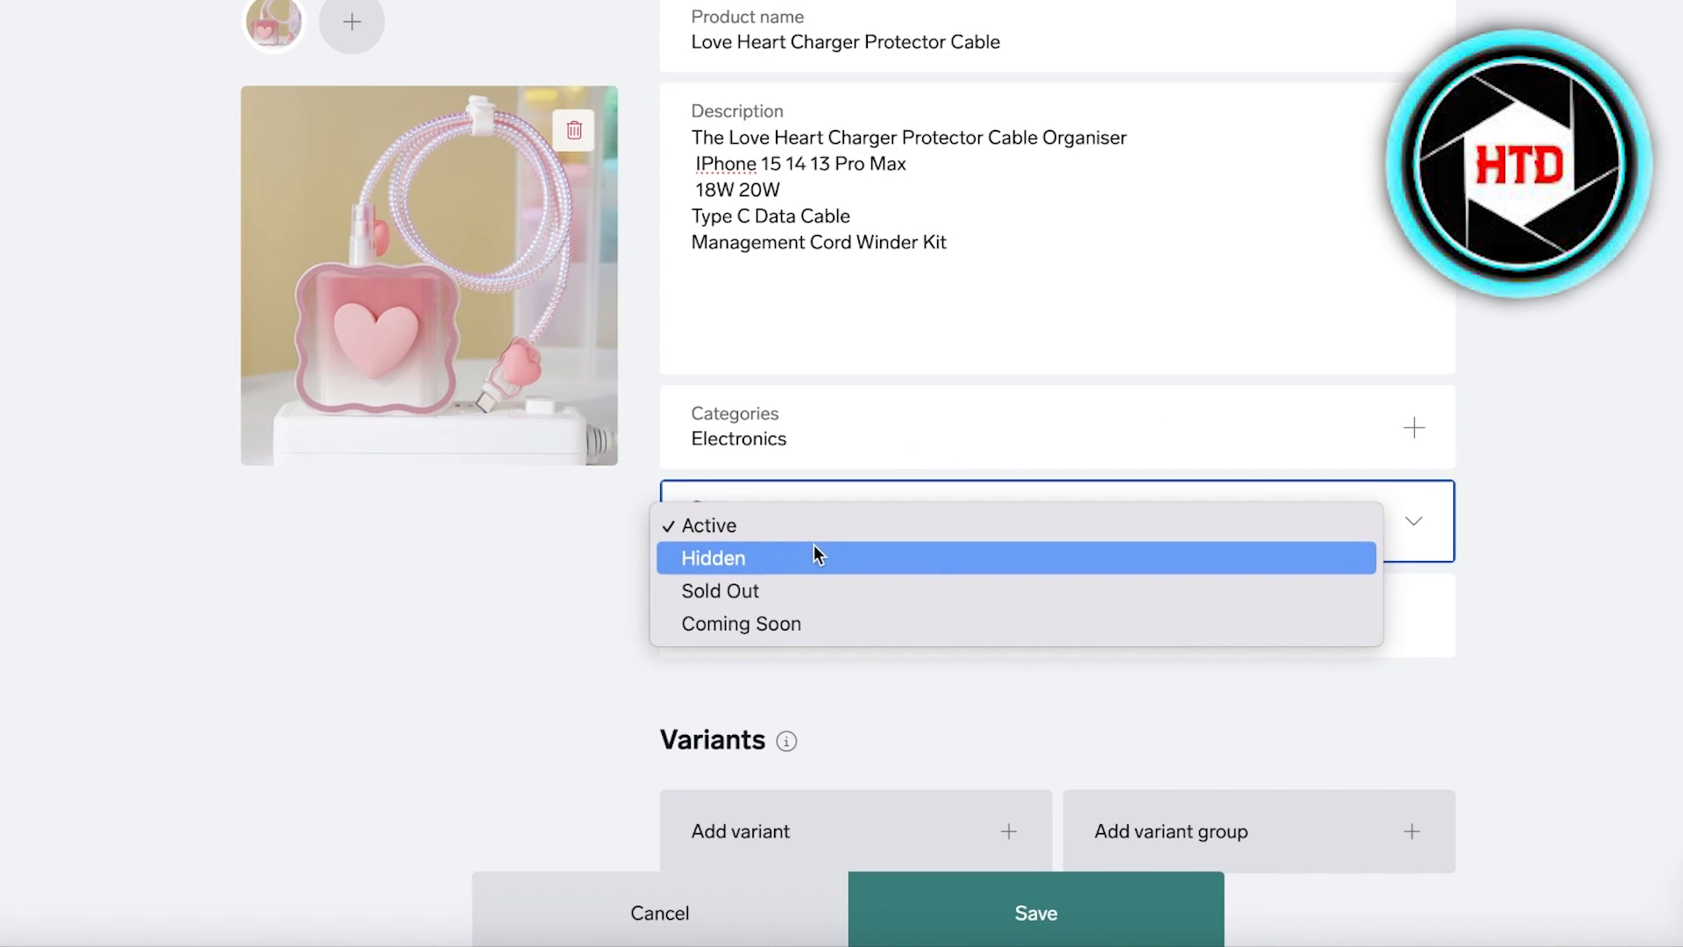
click(569, 676)
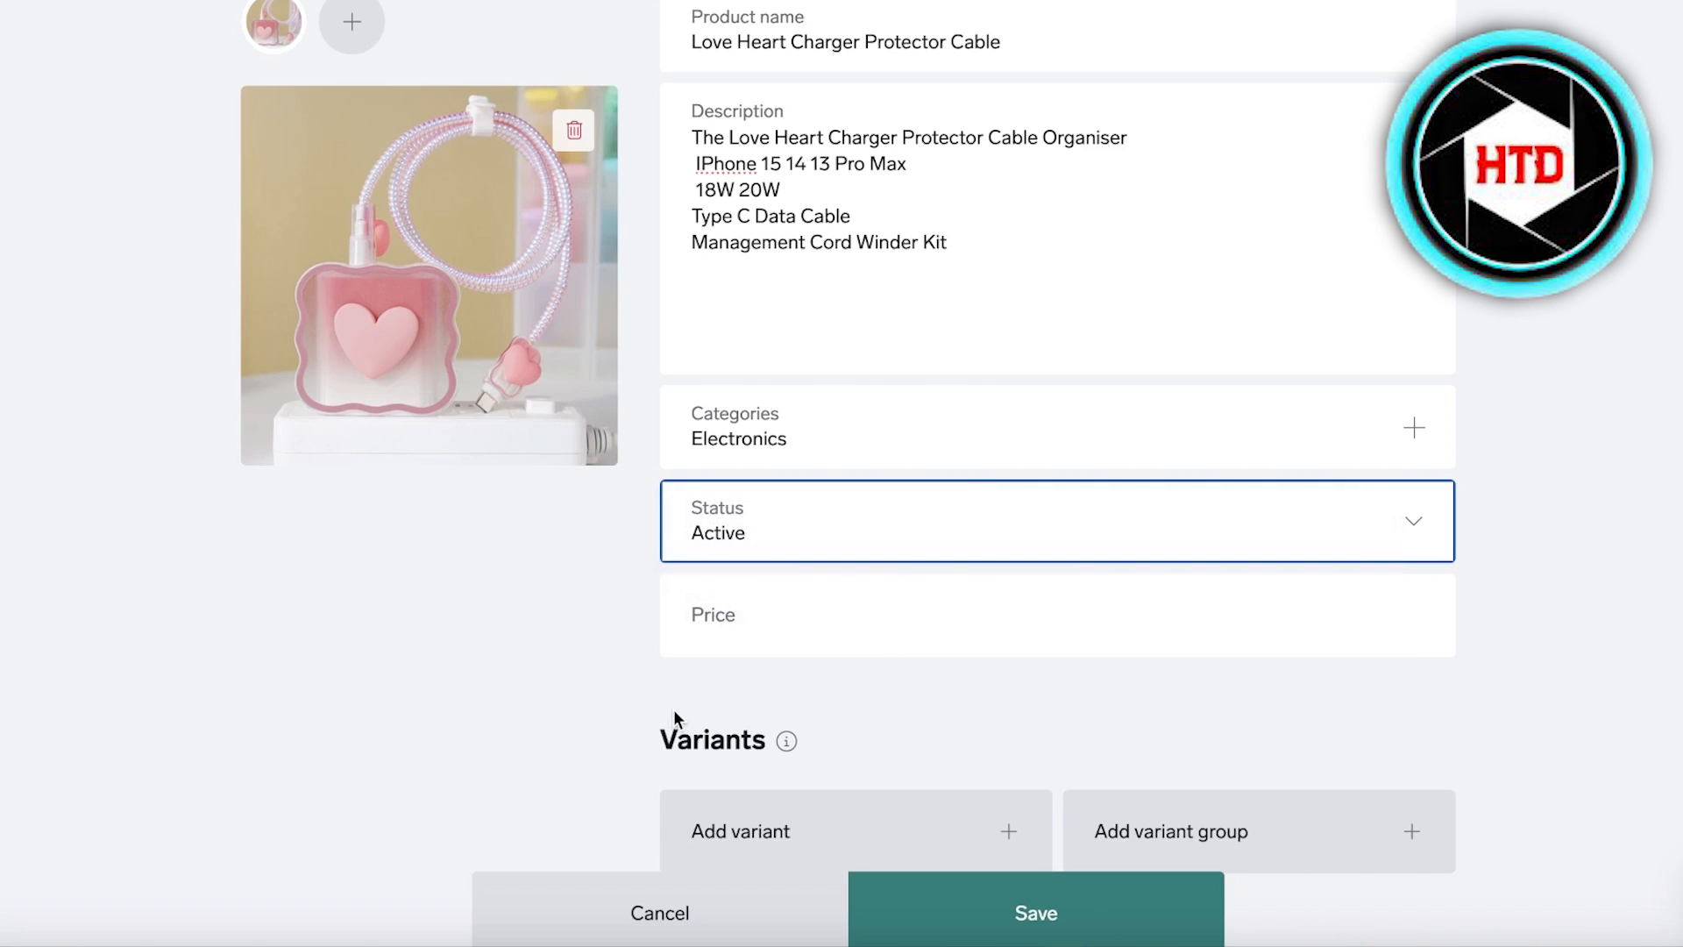
scroll(774, 526, down, 1)
click(808, 561)
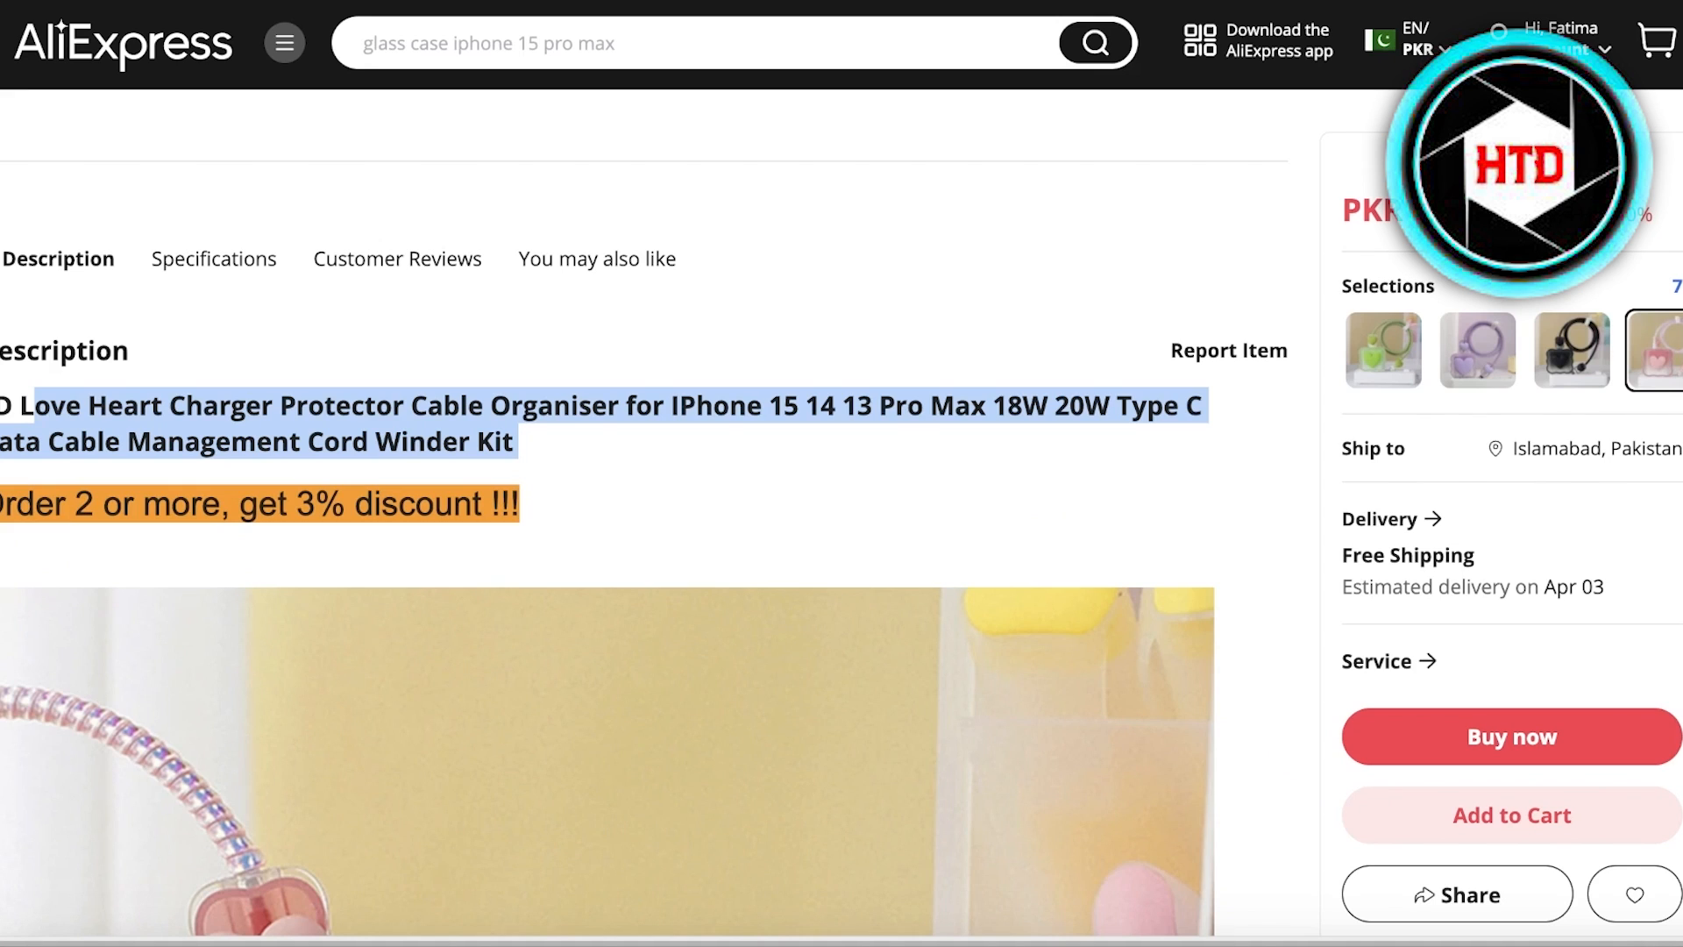
scroll(1201, 340, up, 9)
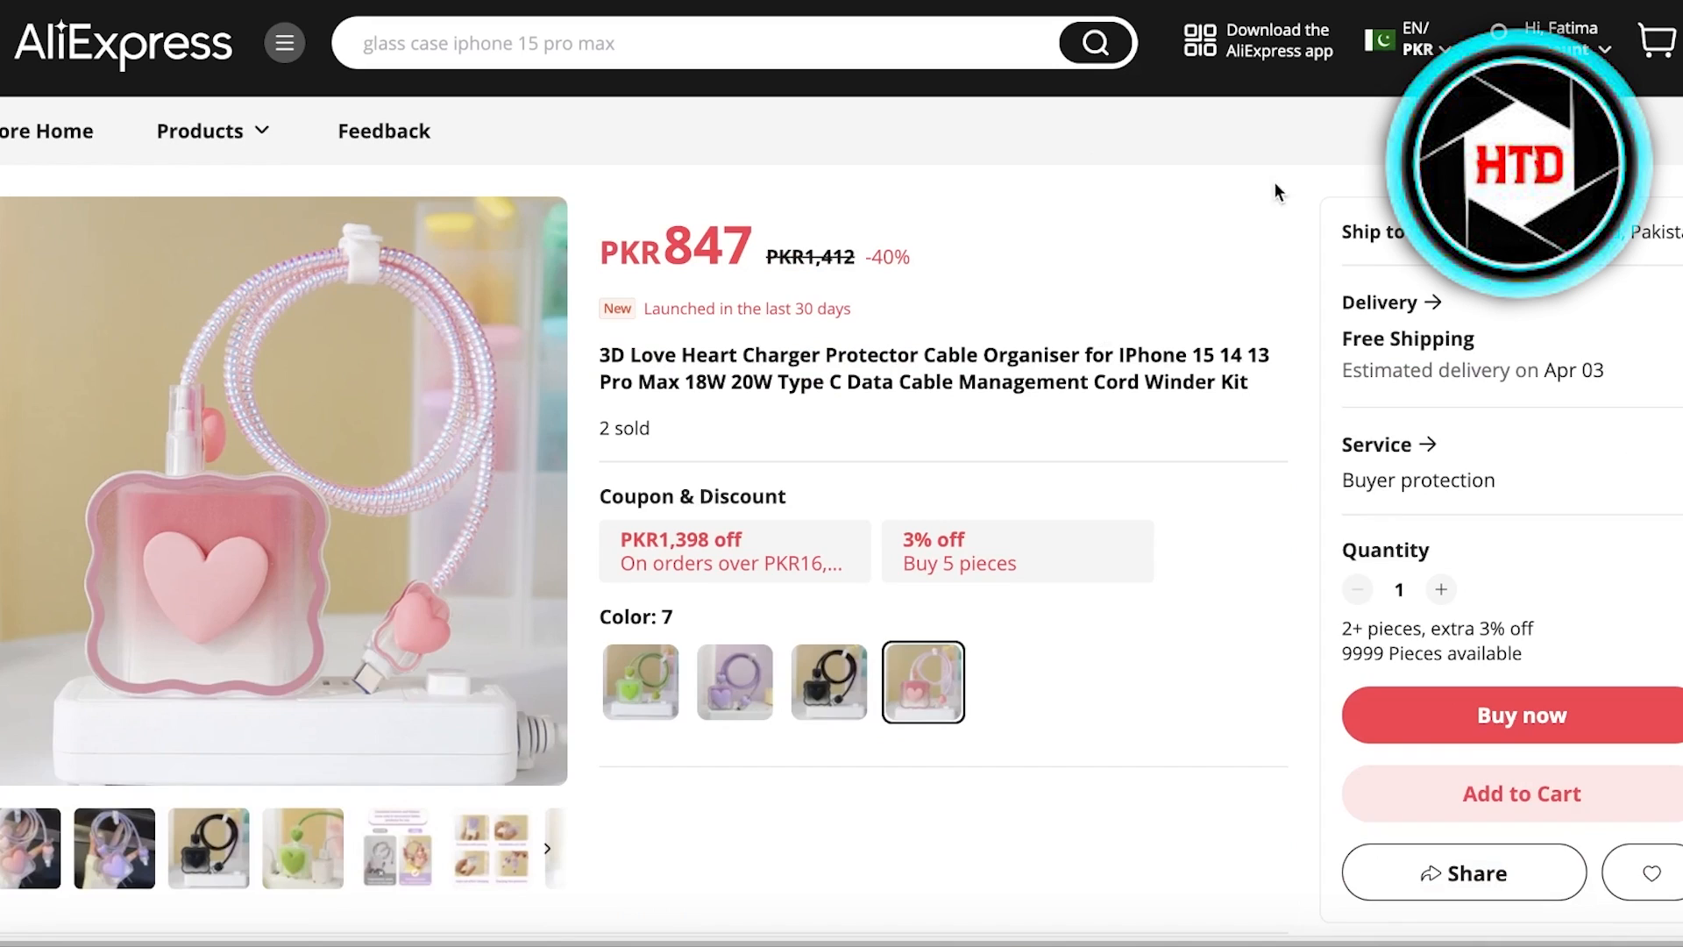
scroll(1133, 453, down, 1)
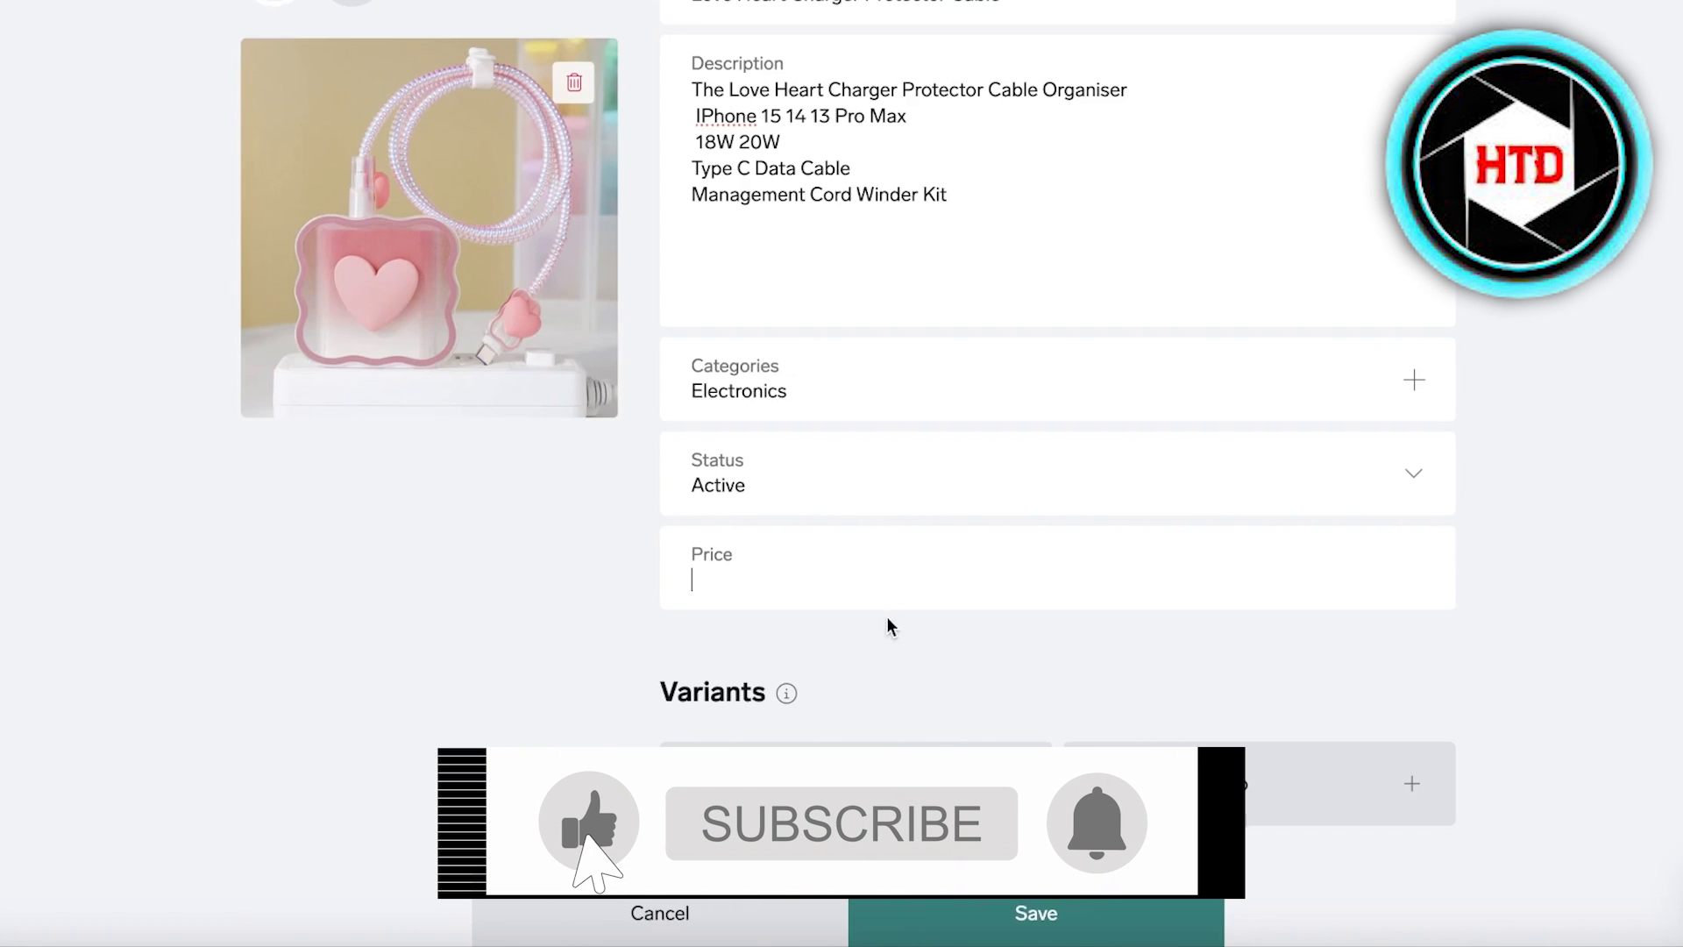
Step: Set the Big Cartel product's price to 50
click(872, 549)
text(50)
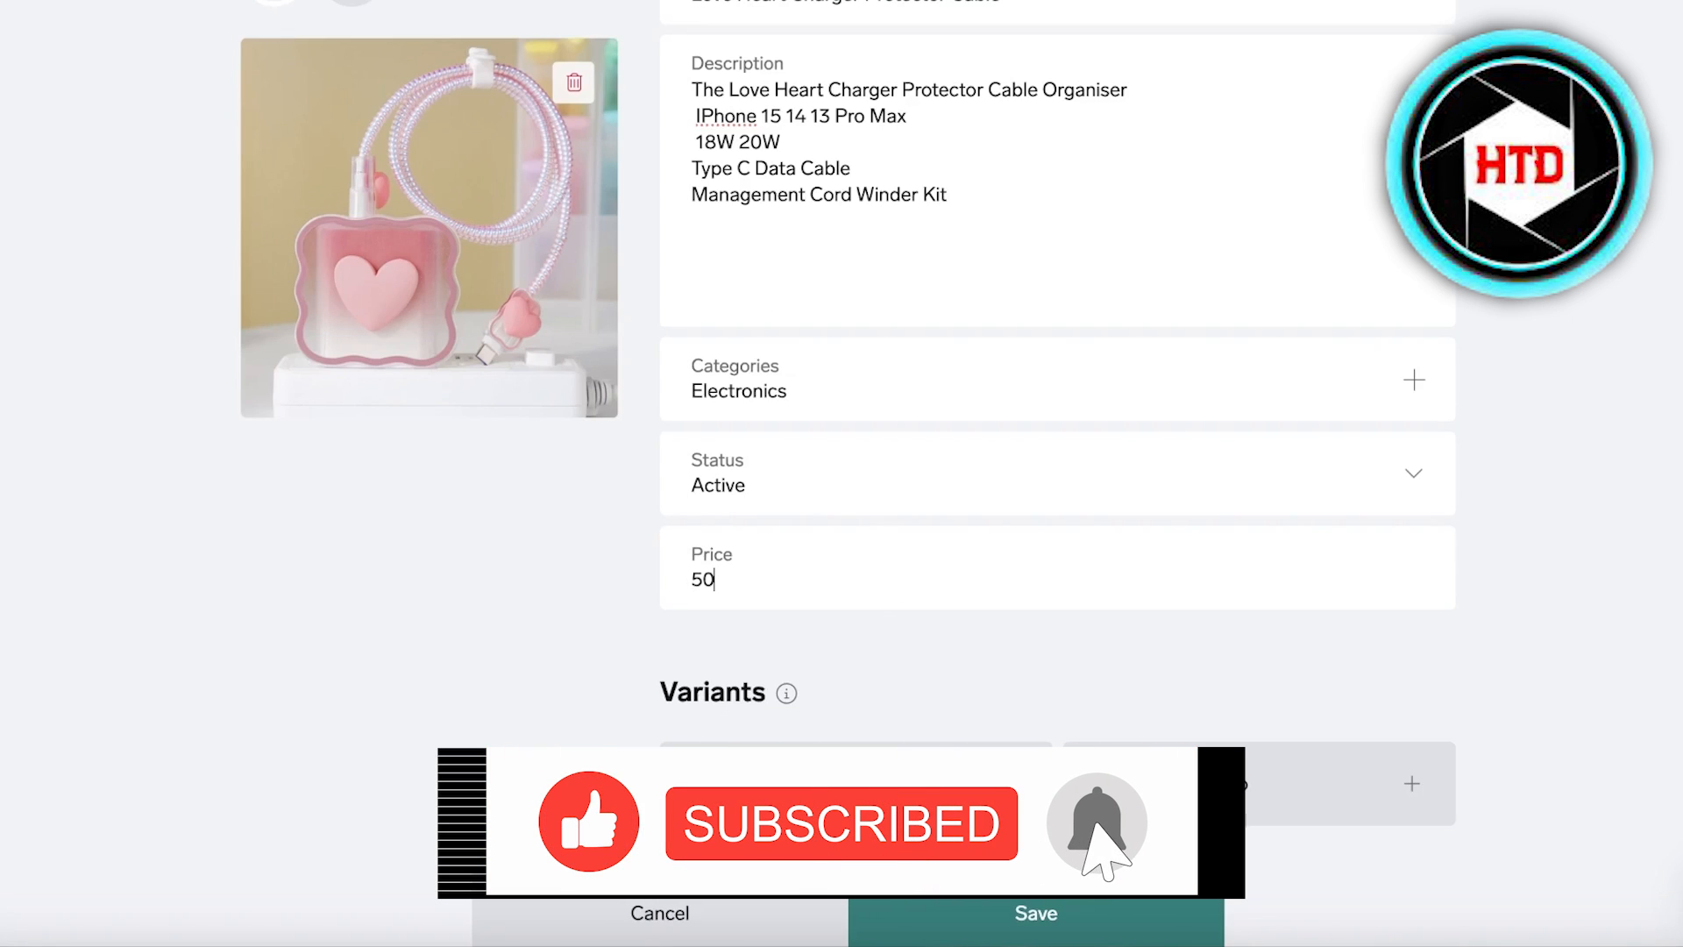
click(462, 601)
Step: Change the product's price to $30.00
click(818, 568)
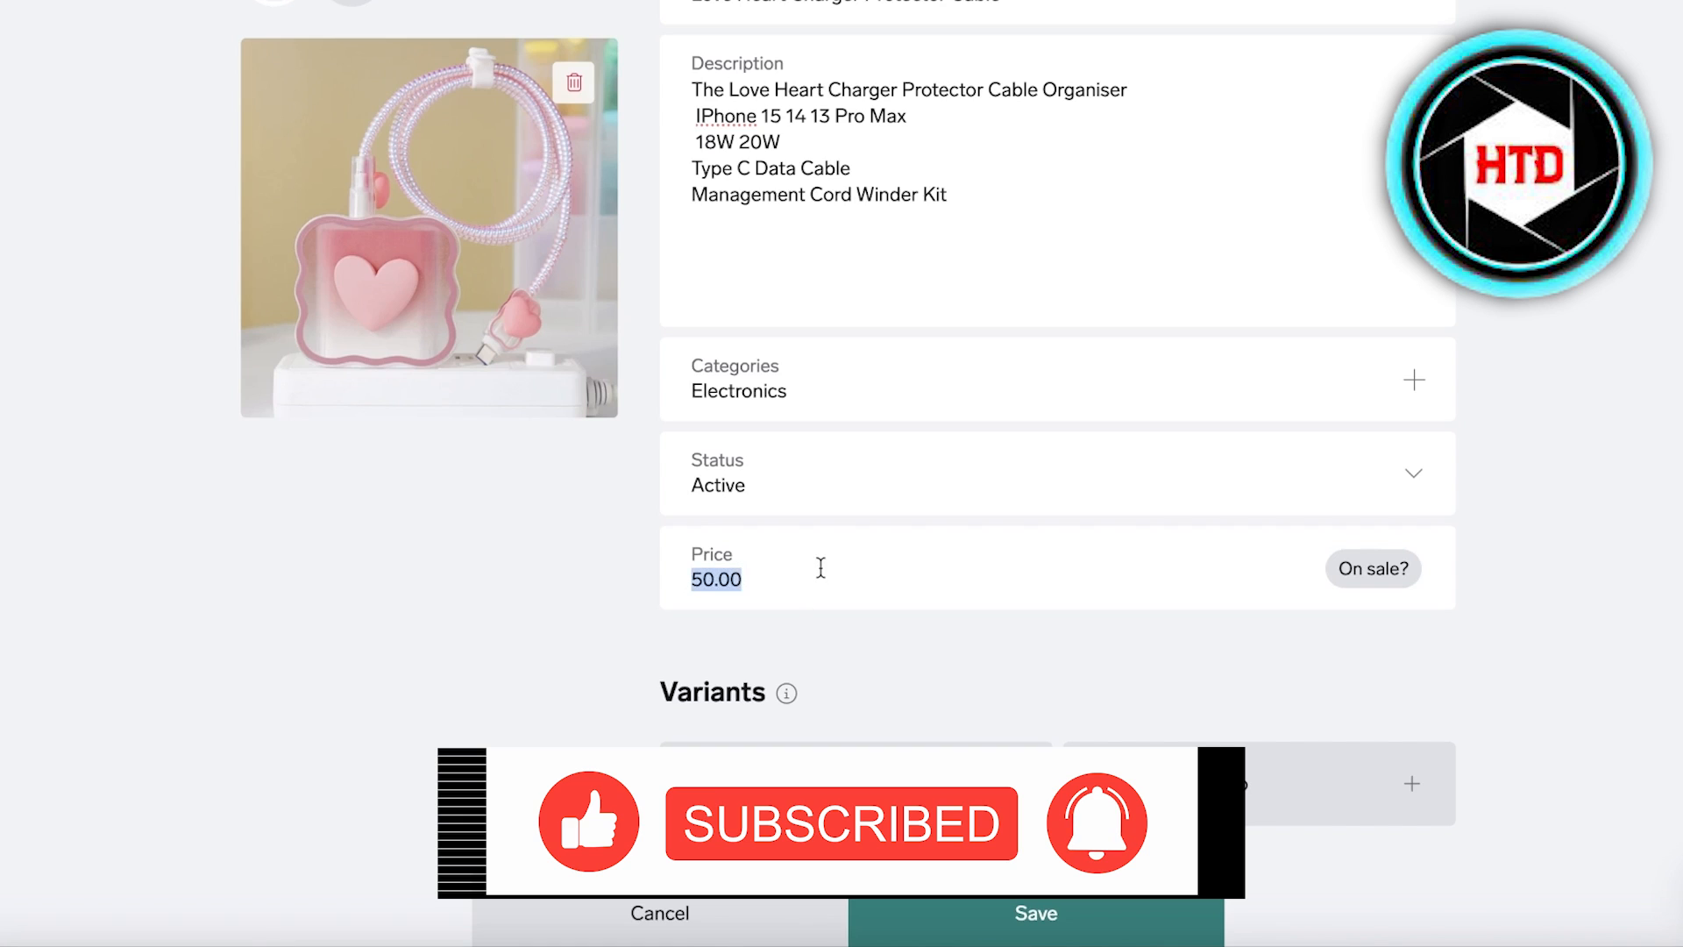
text(30)
click(425, 555)
scroll(424, 555, down, 1)
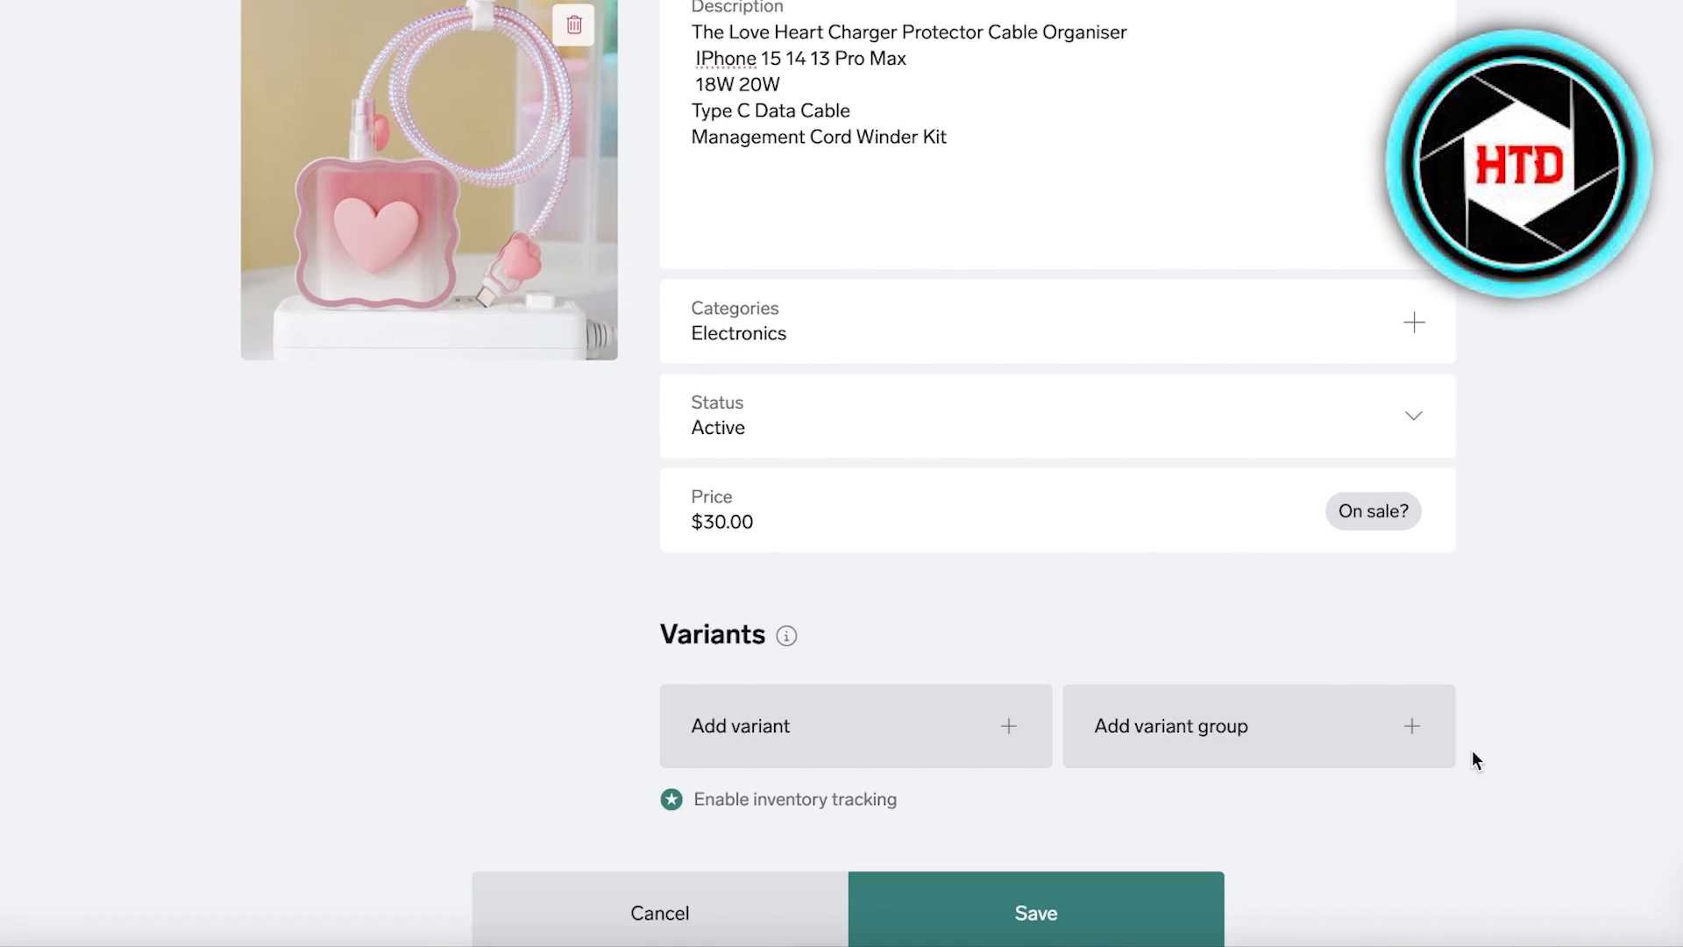
click(829, 739)
scroll(1022, 654, down, 3)
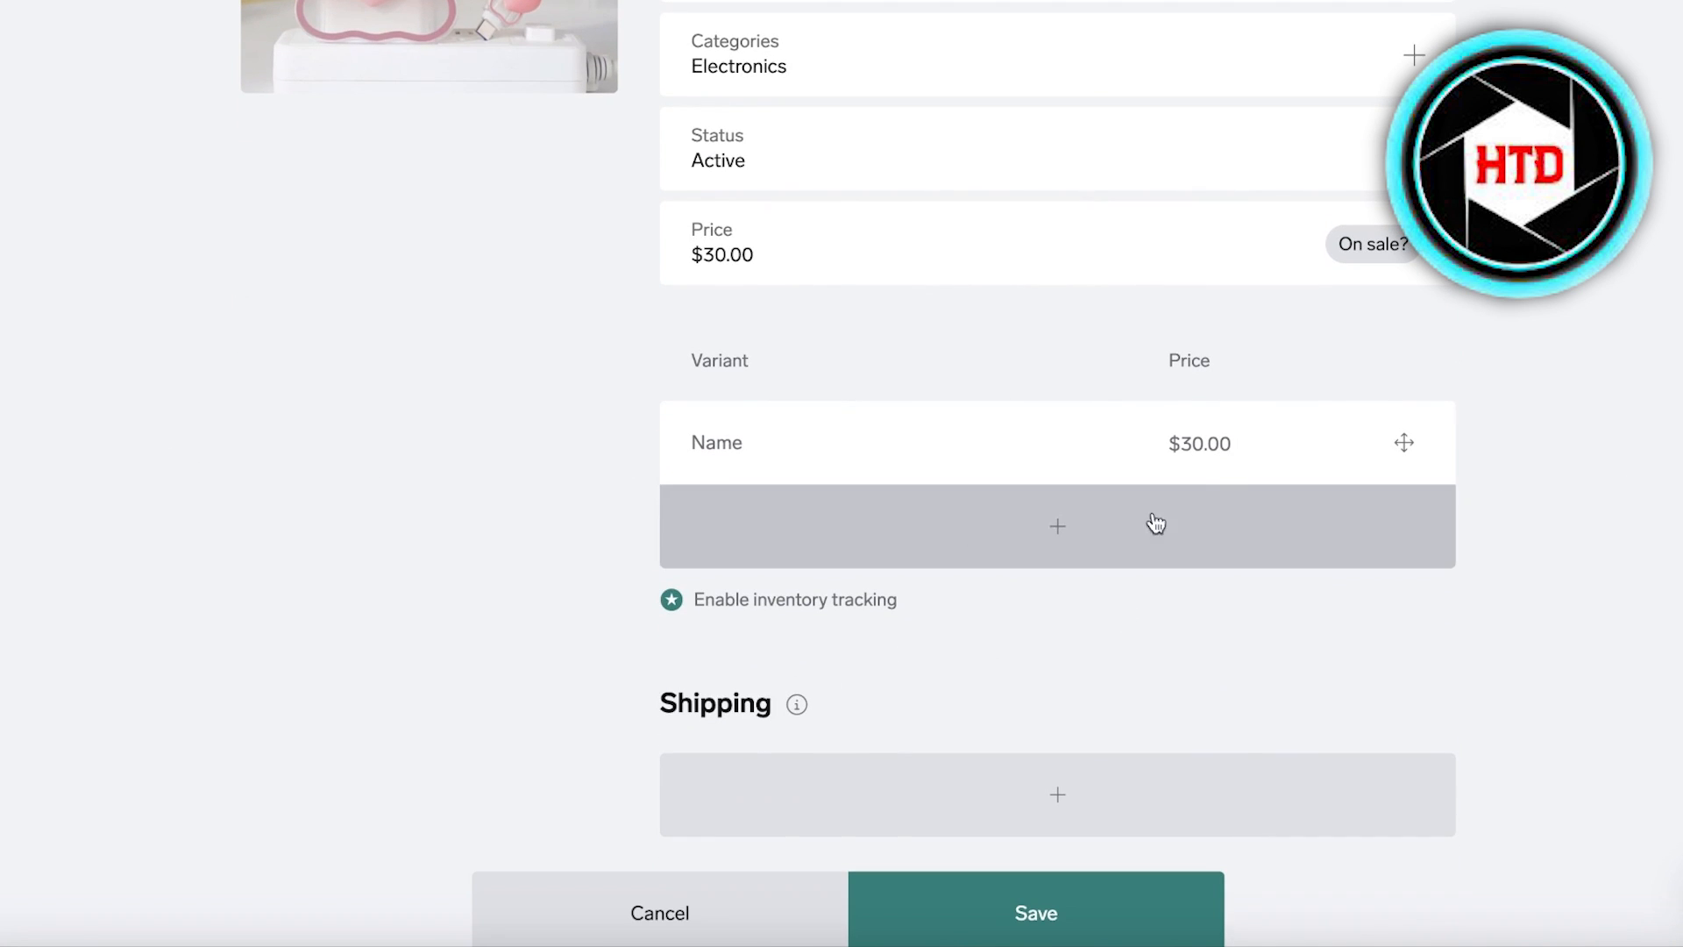
click(786, 414)
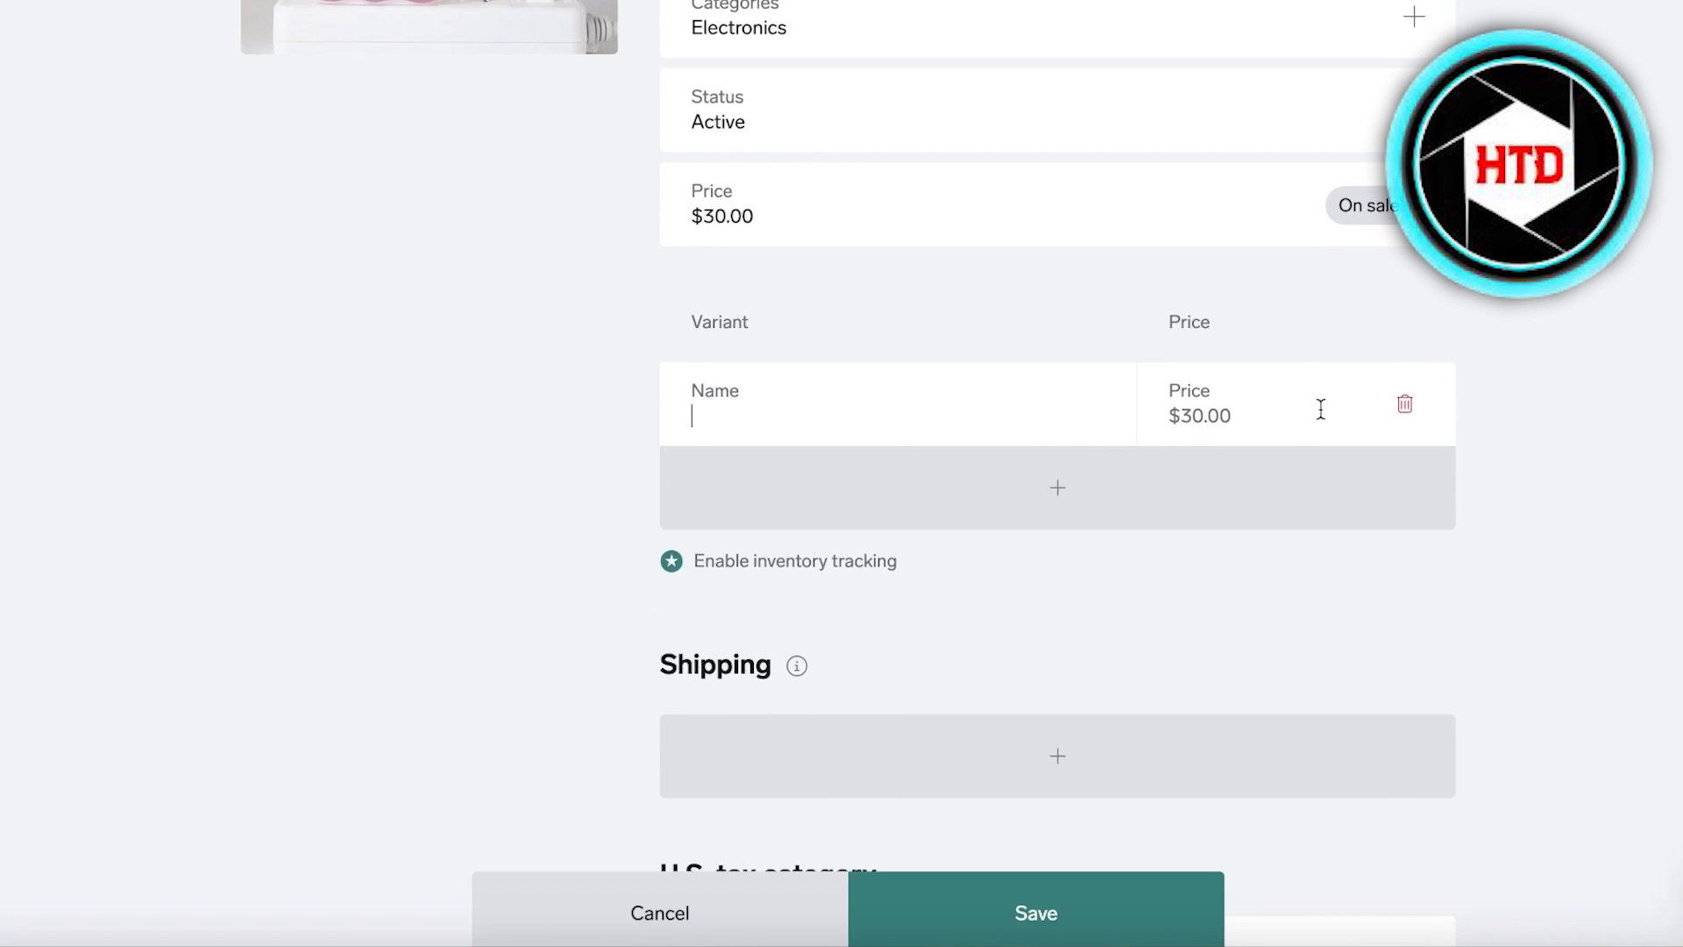
click(1403, 401)
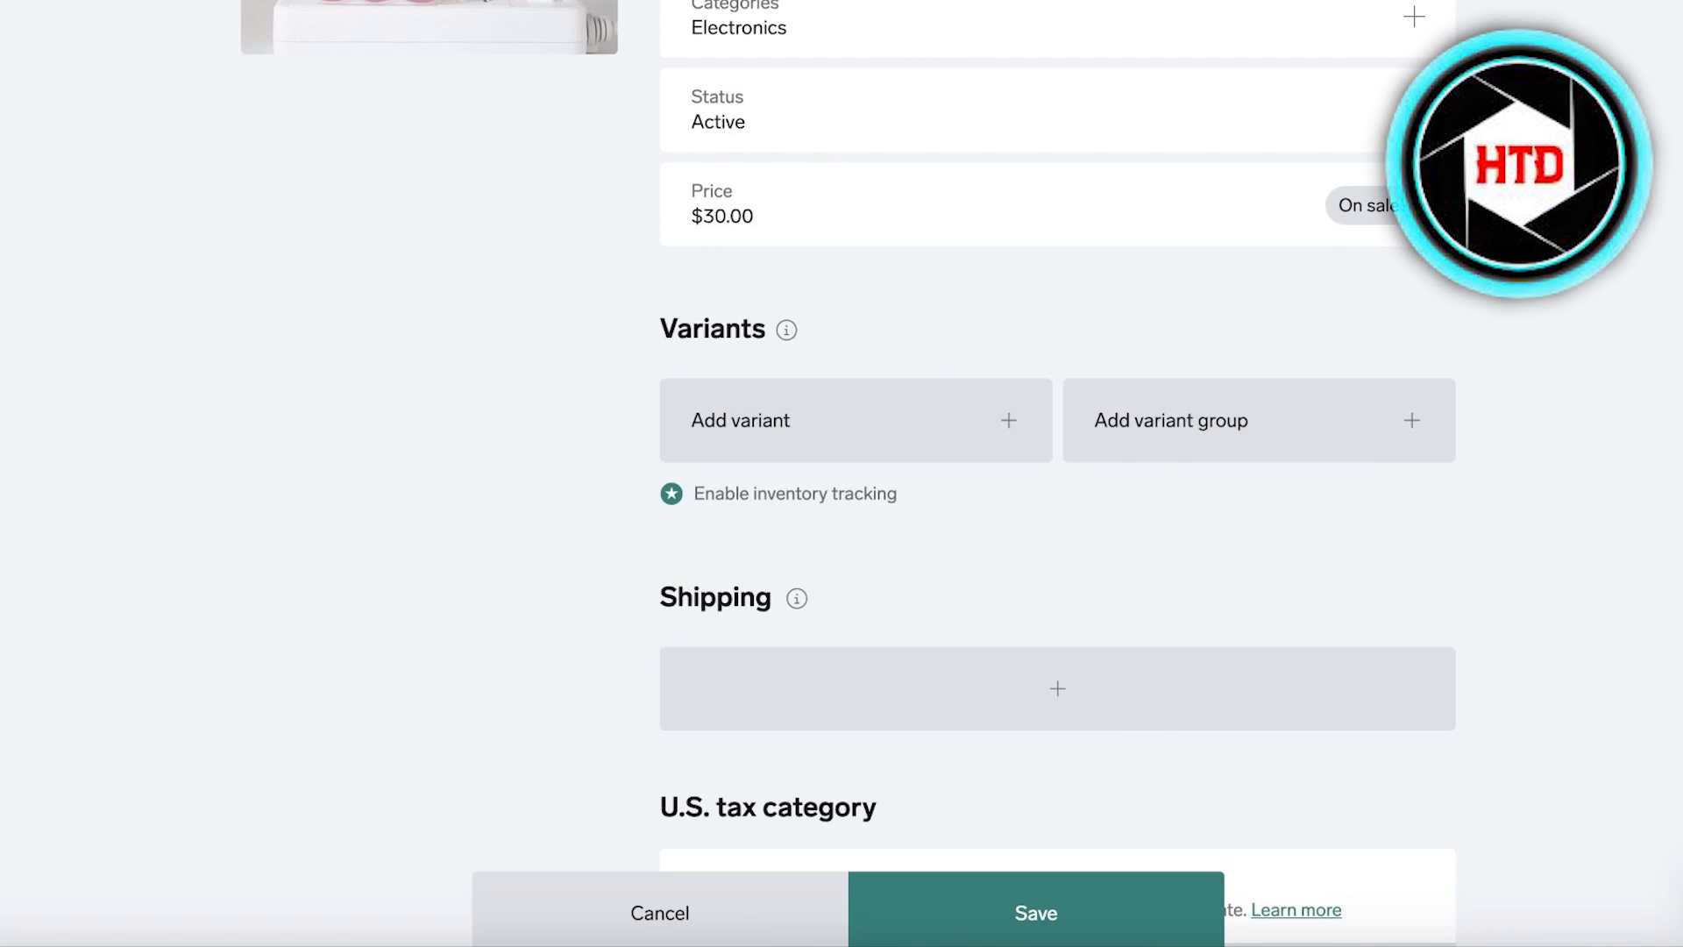
Step: Add a shipping rate for Everywhere and set its Alone cost to $5.00
scroll(1665, 605, down, 3)
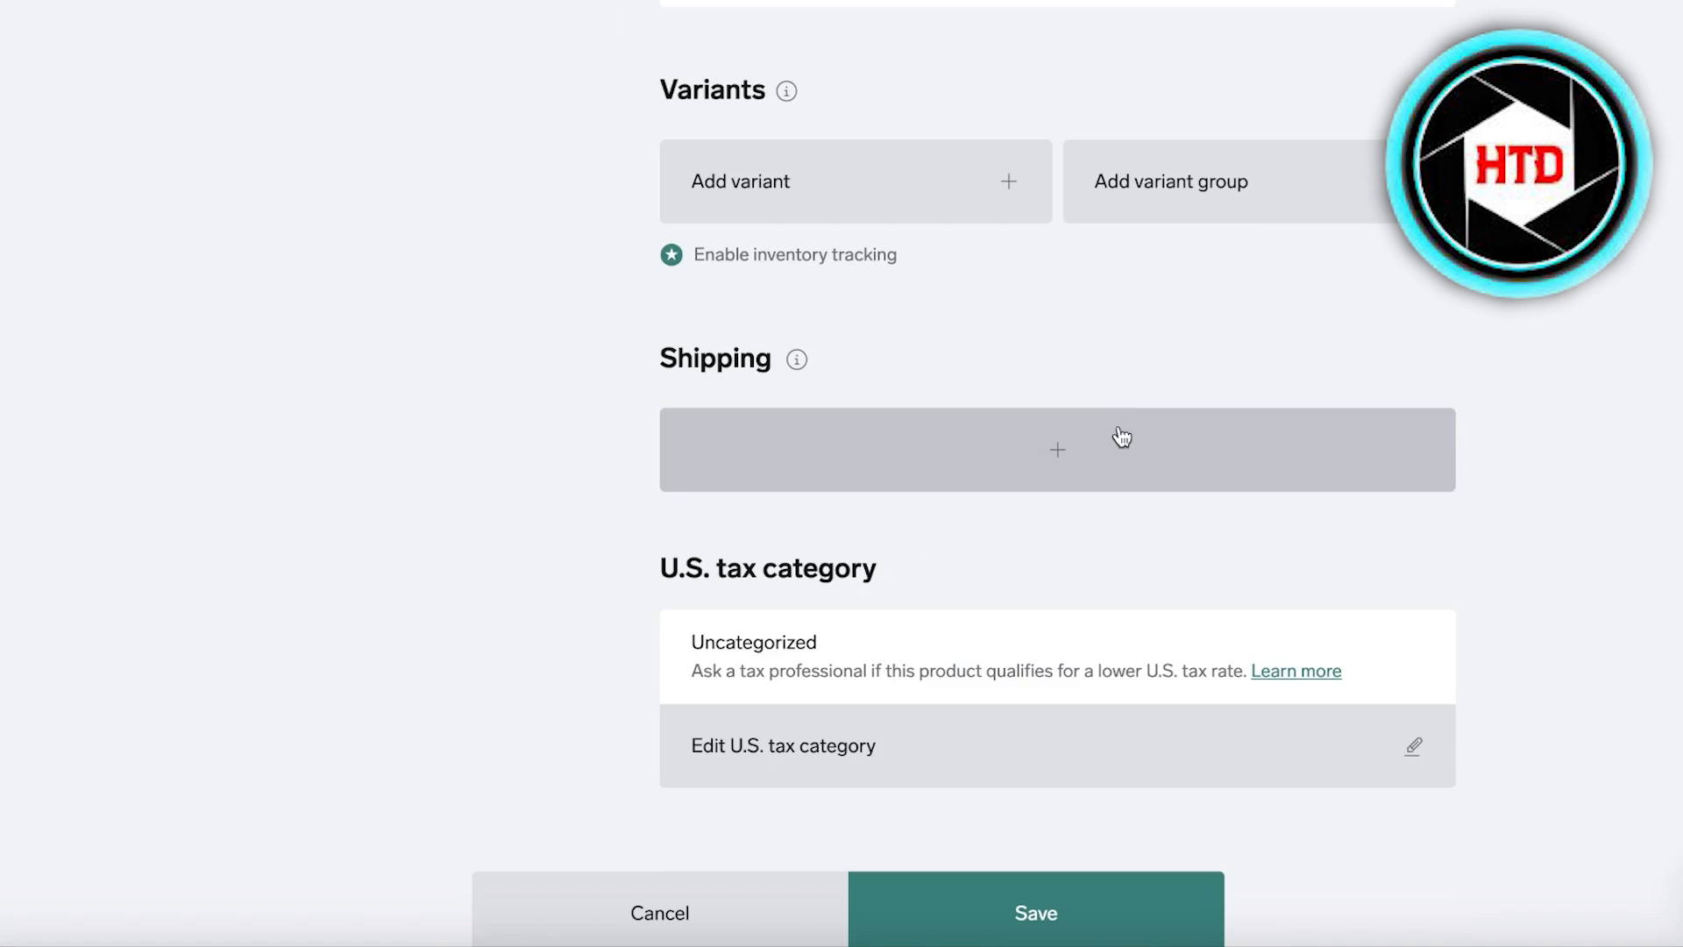
click(1120, 434)
click(777, 449)
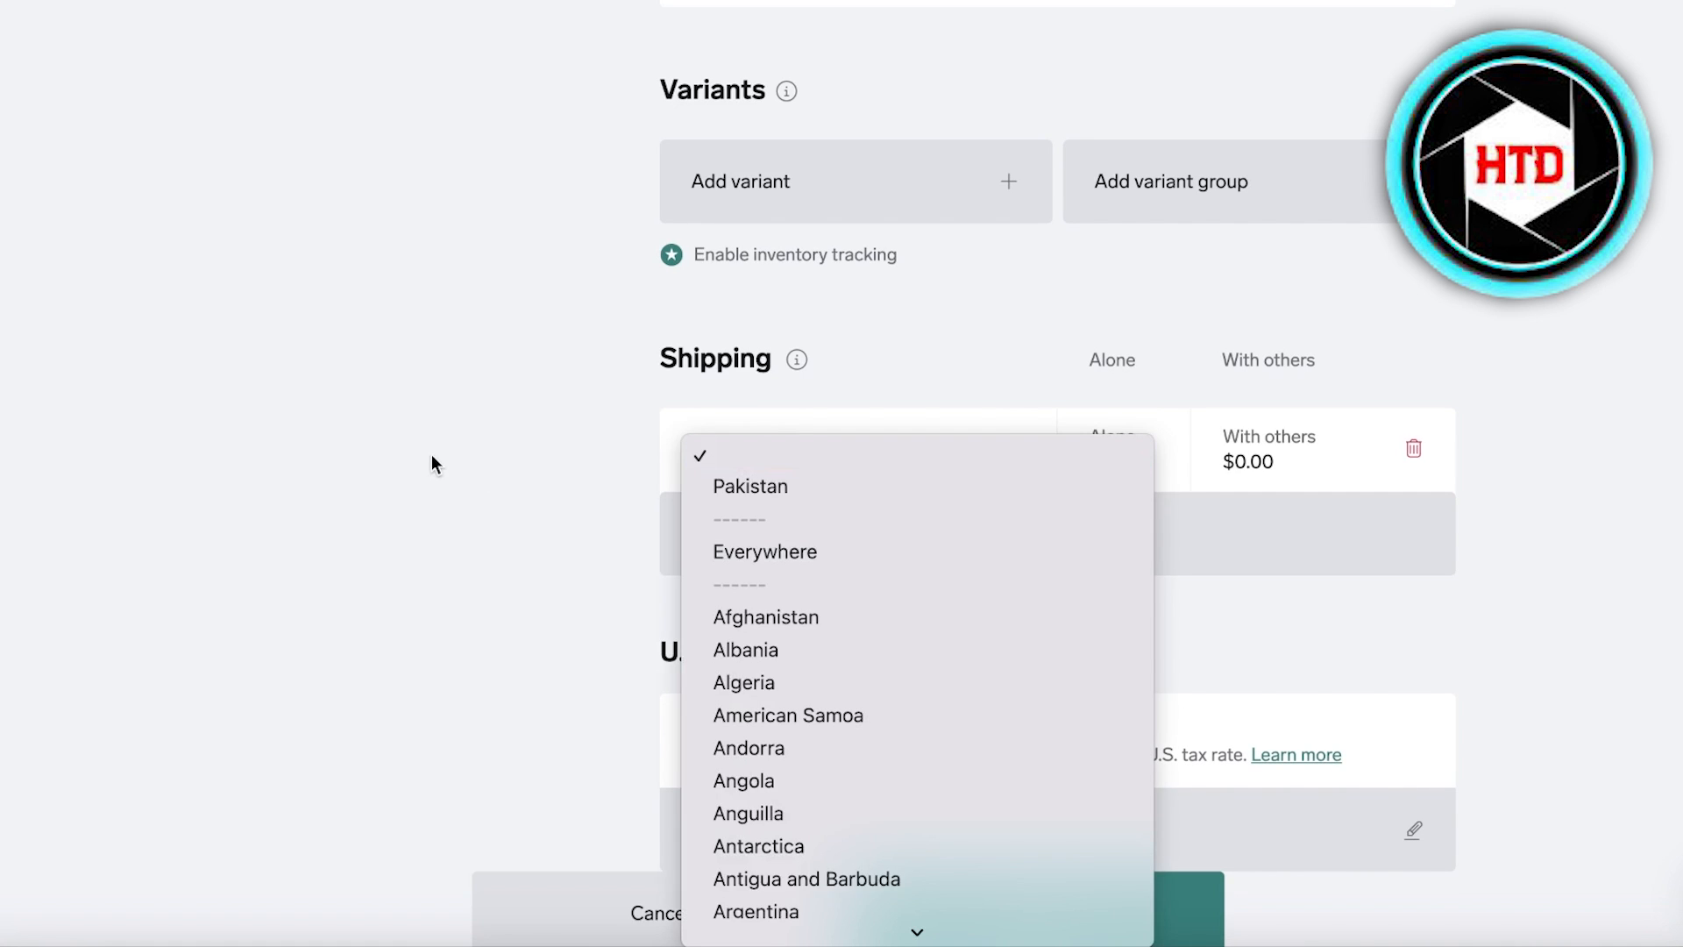
scroll(742, 571, down, 5)
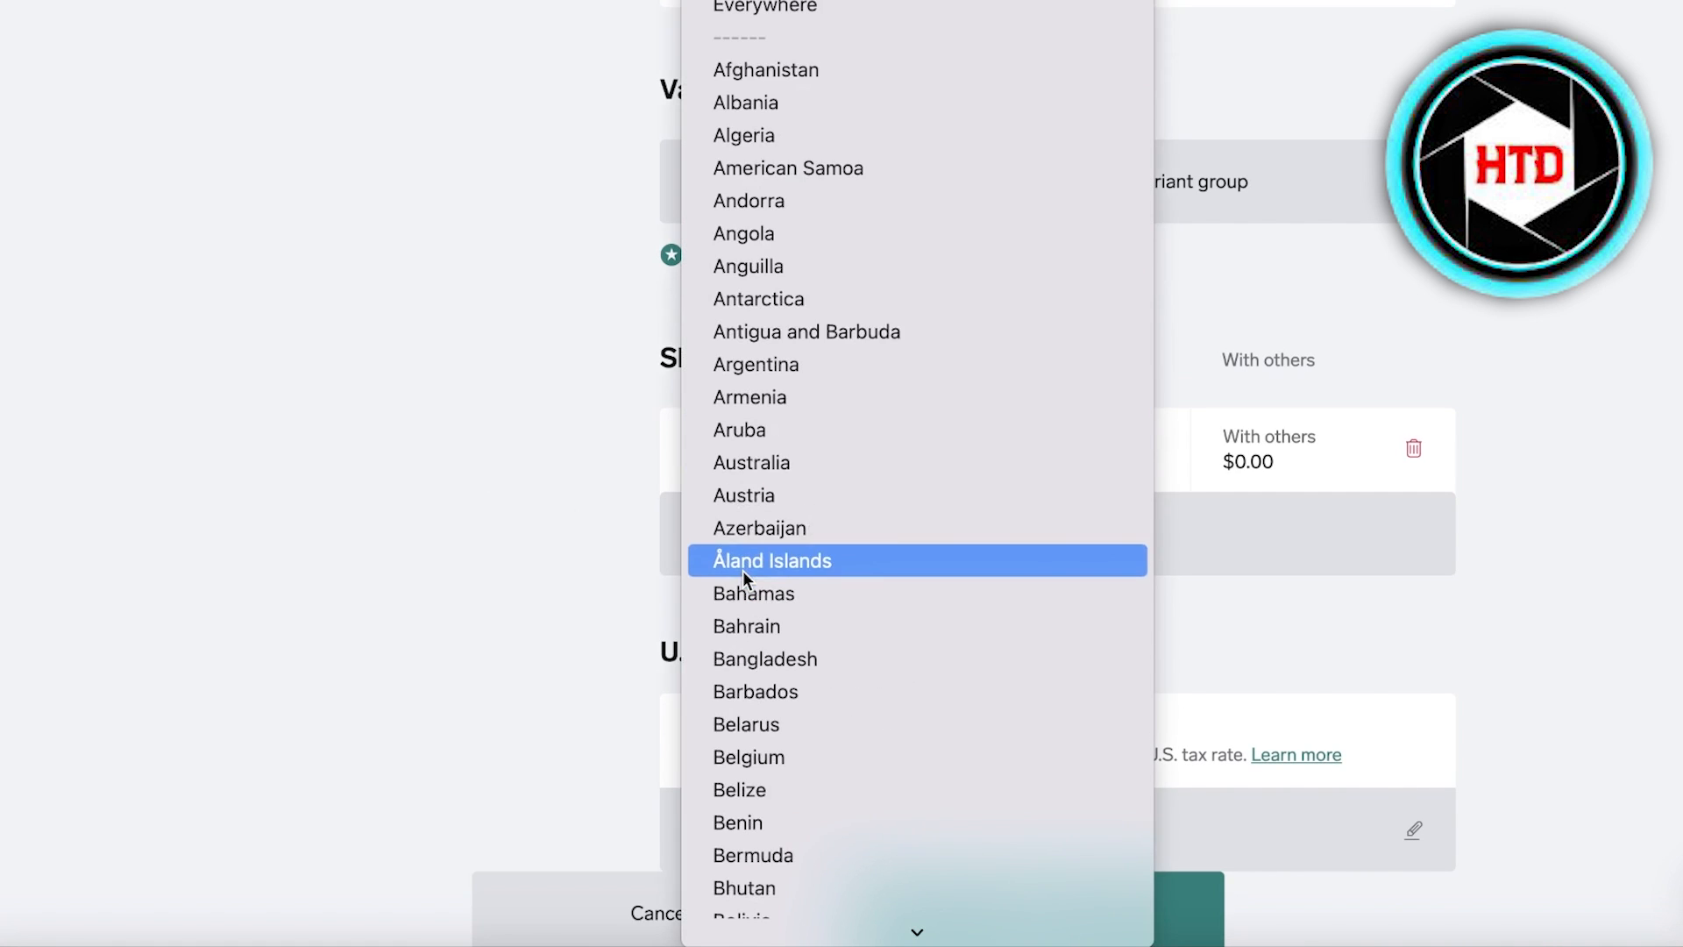
click(407, 445)
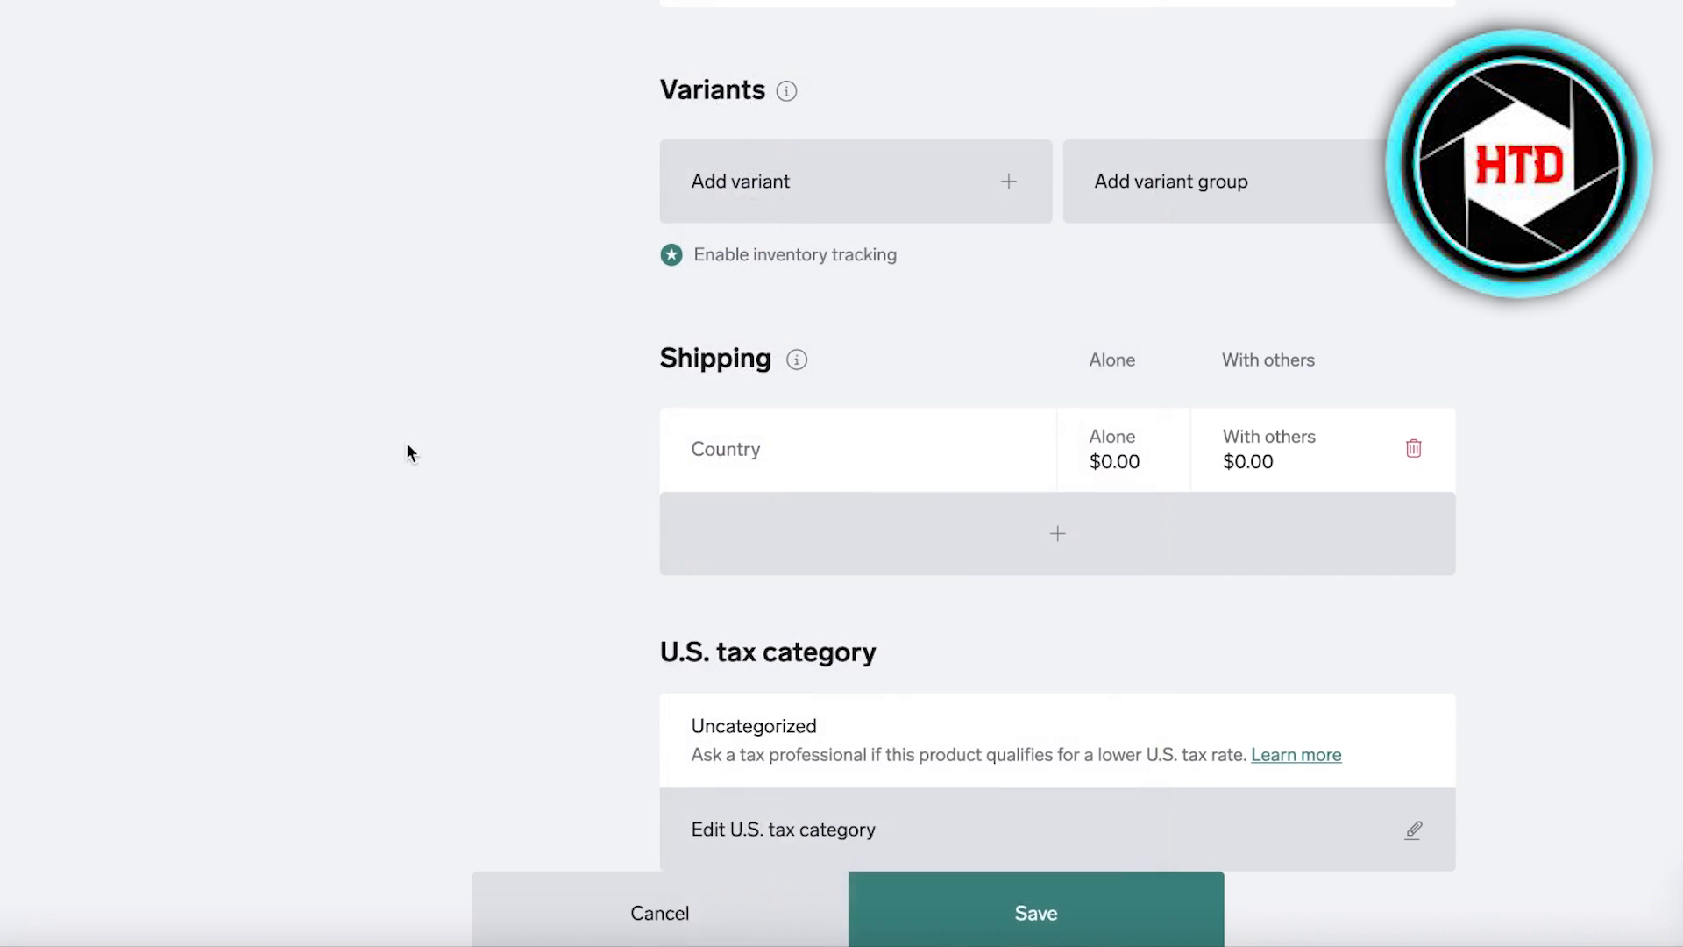
click(729, 452)
click(771, 549)
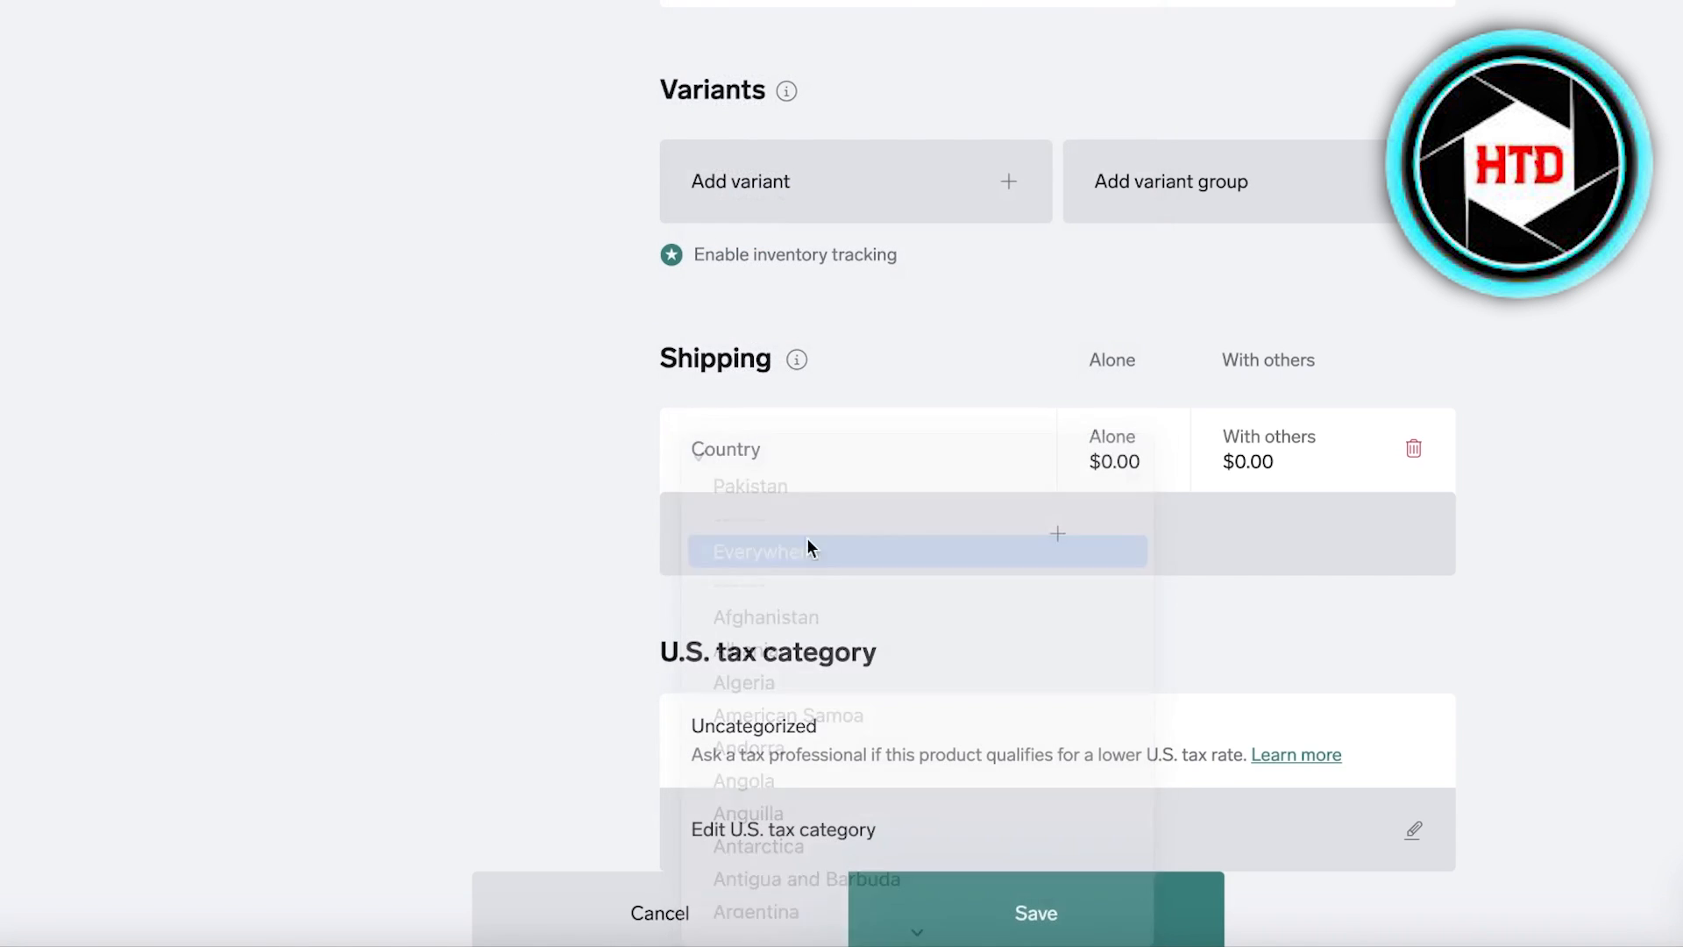
click(1123, 461)
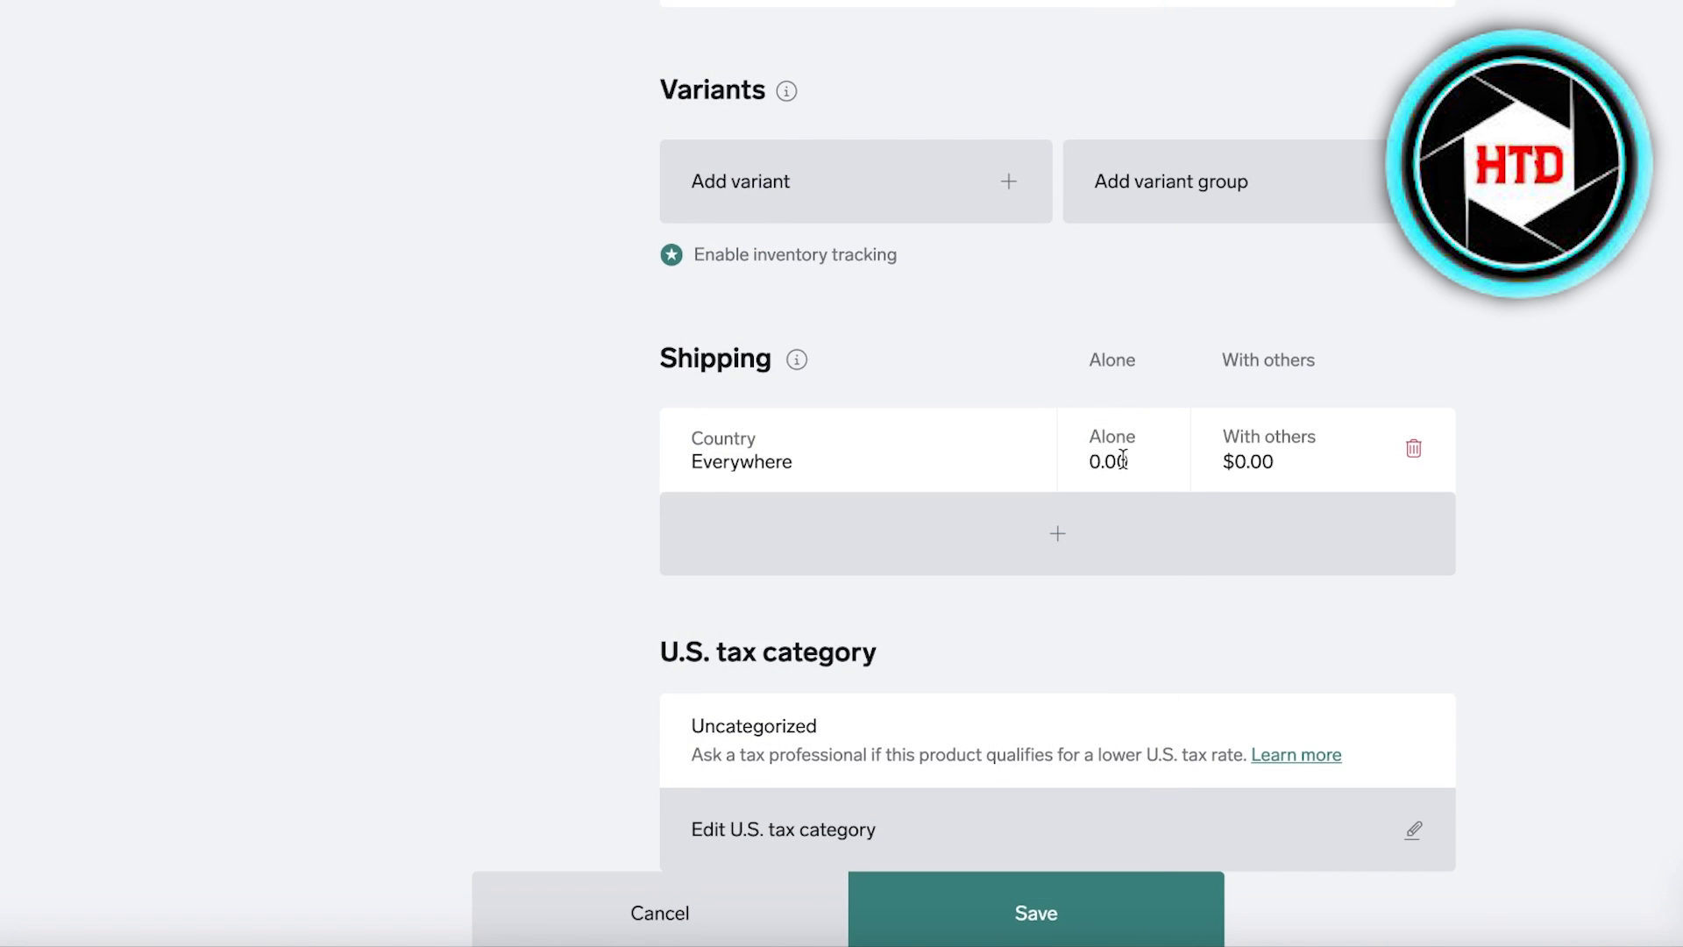
double_click(1123, 461)
text(5.)
click(1645, 505)
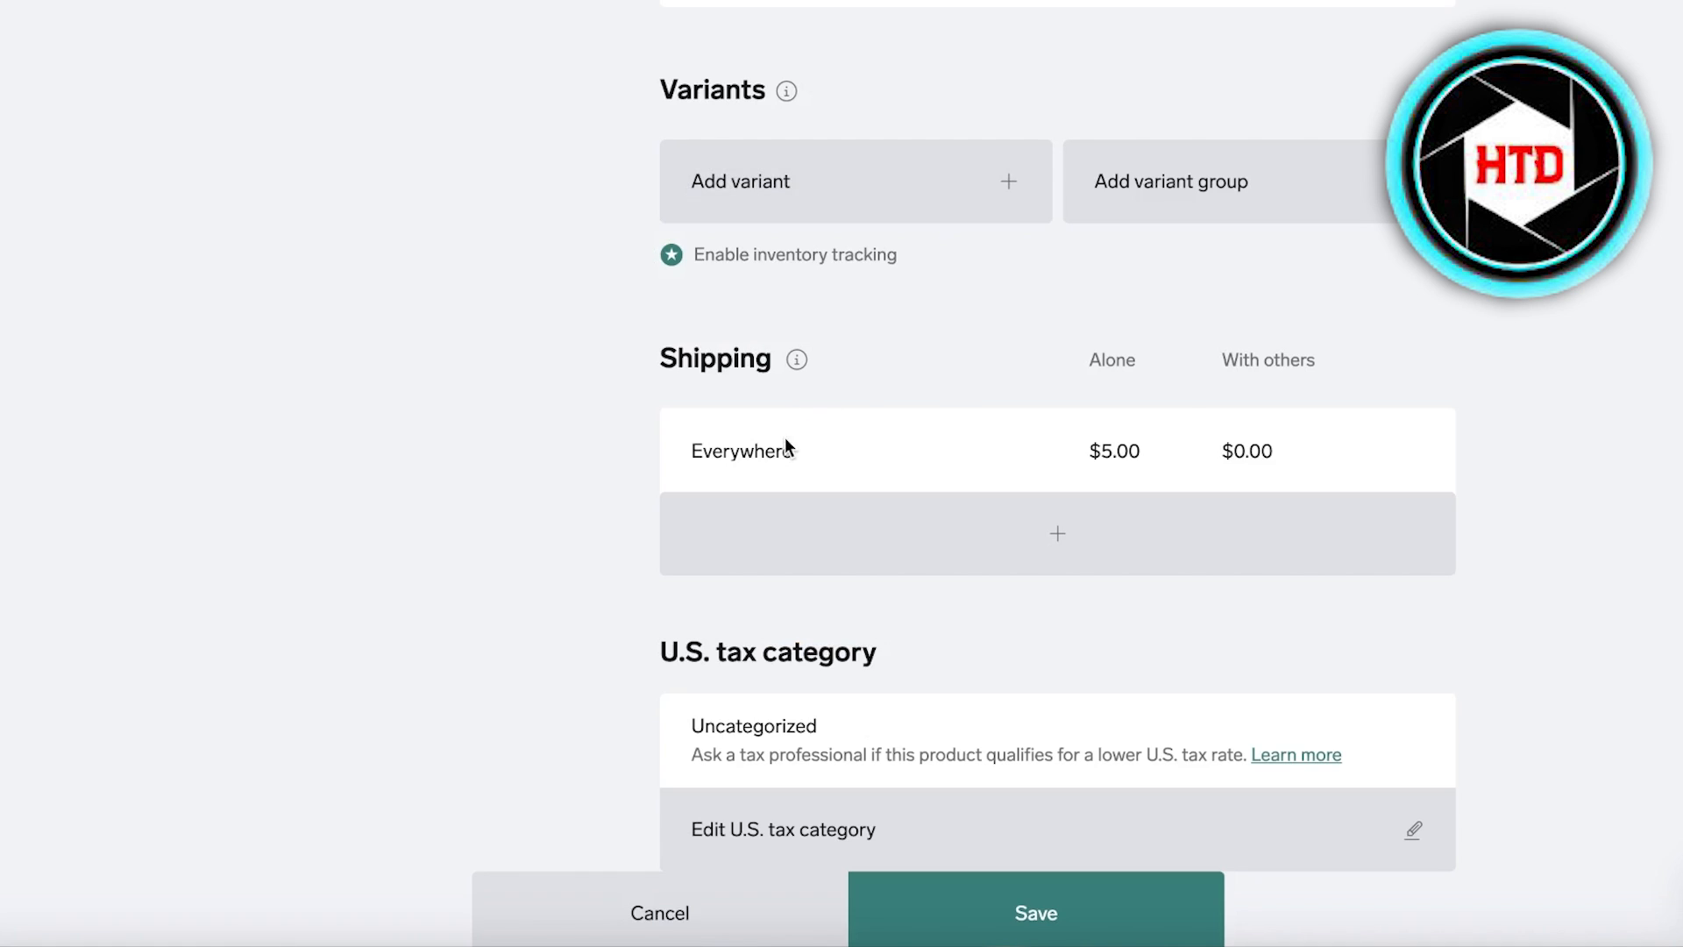
Step: Change the Everywhere shipping rate's country to Canada and set its With others cost to $5.00
click(781, 453)
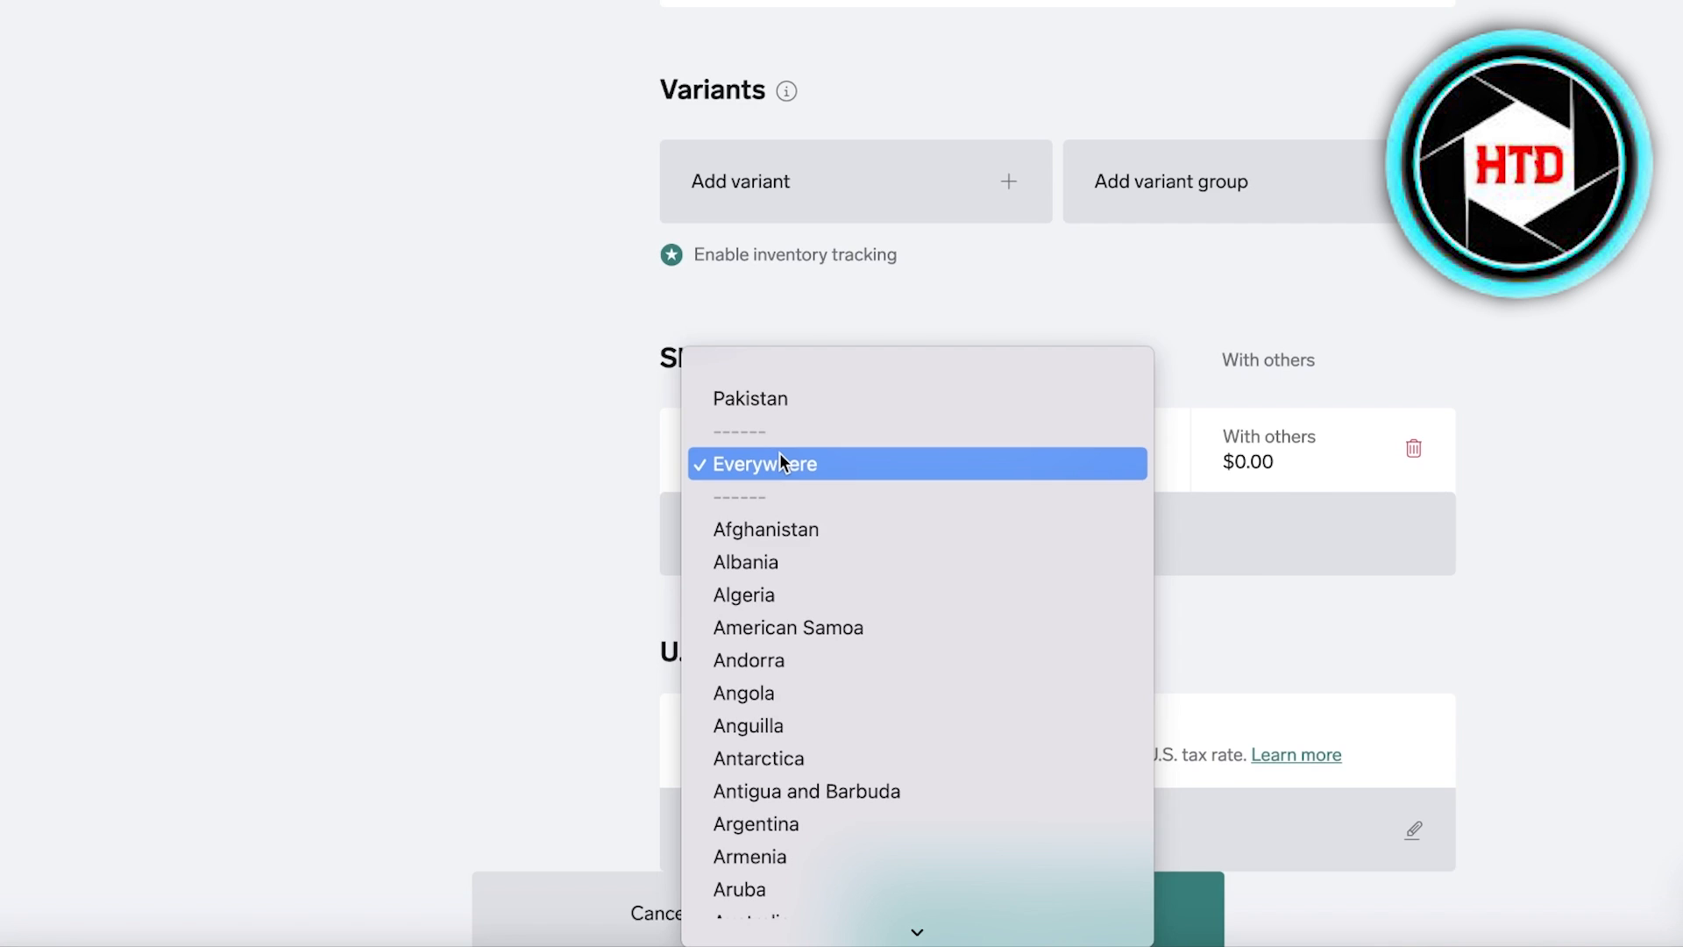
key(c)
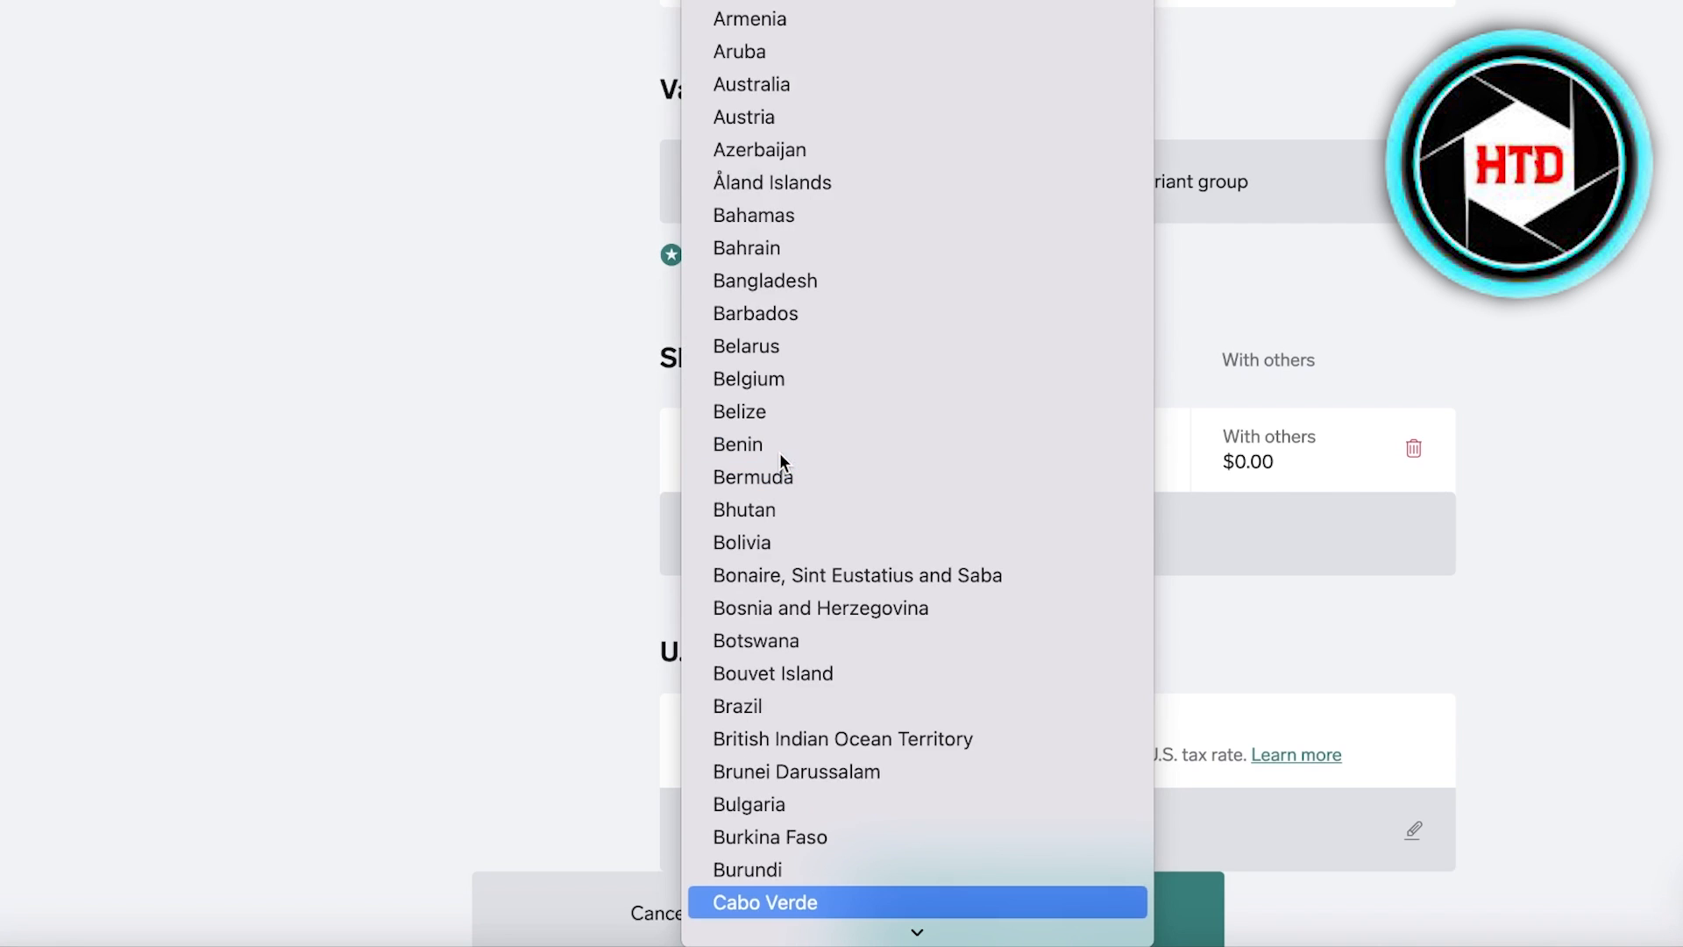
scroll(714, 726, down, 3)
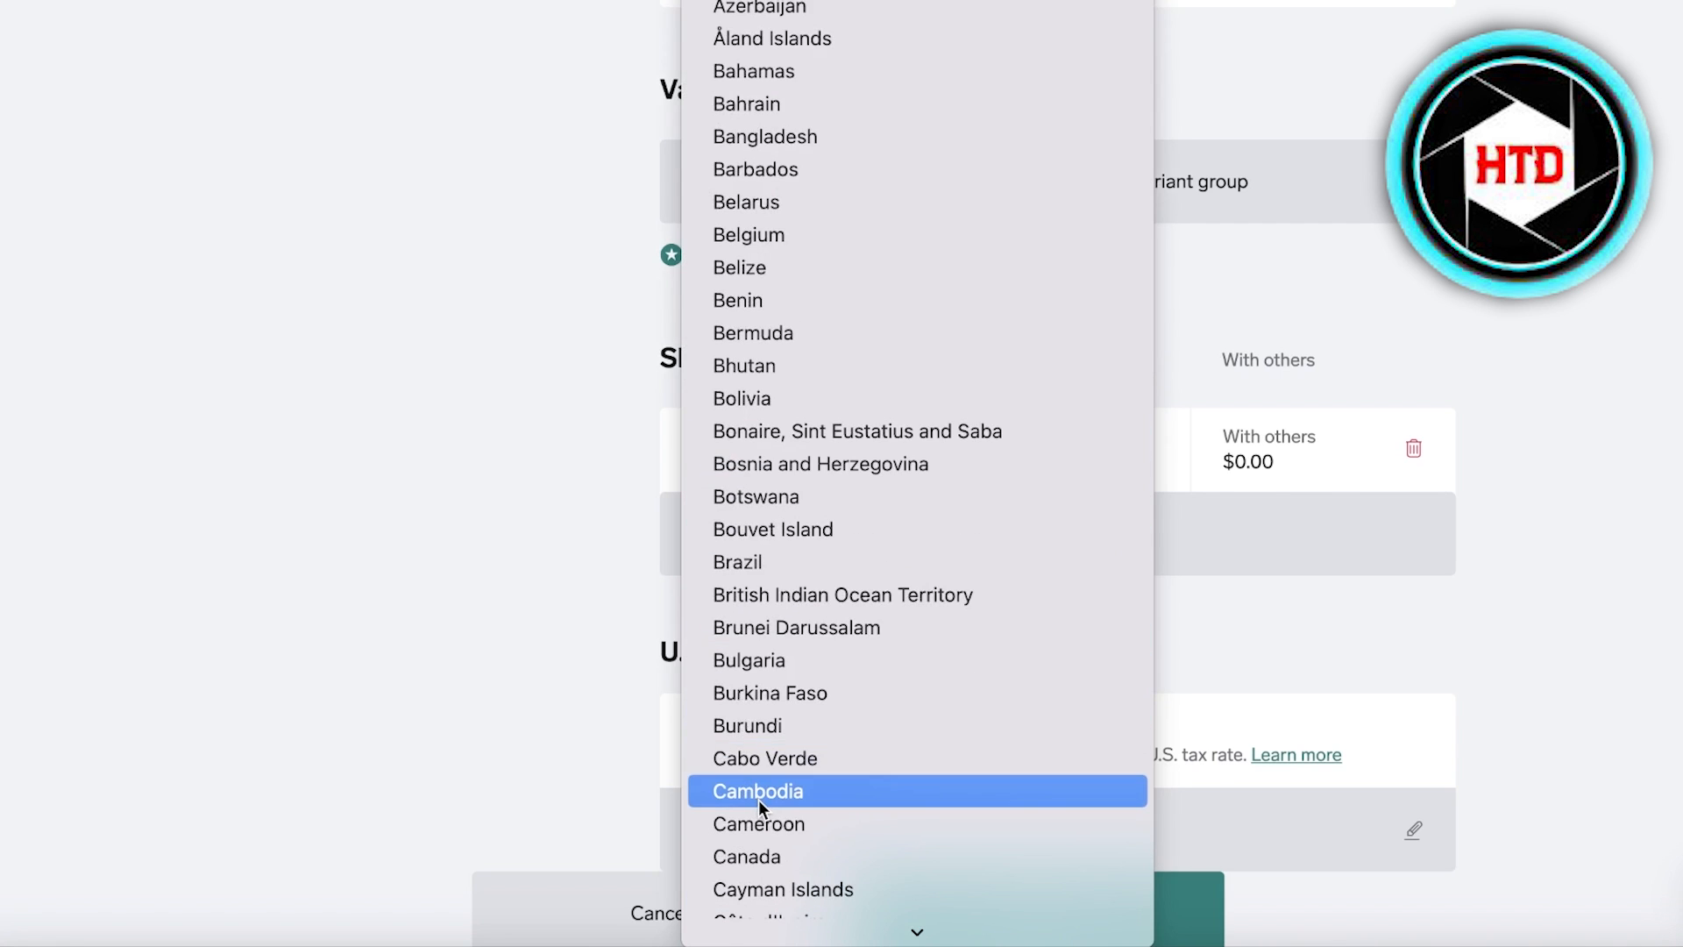
click(788, 863)
click(1122, 452)
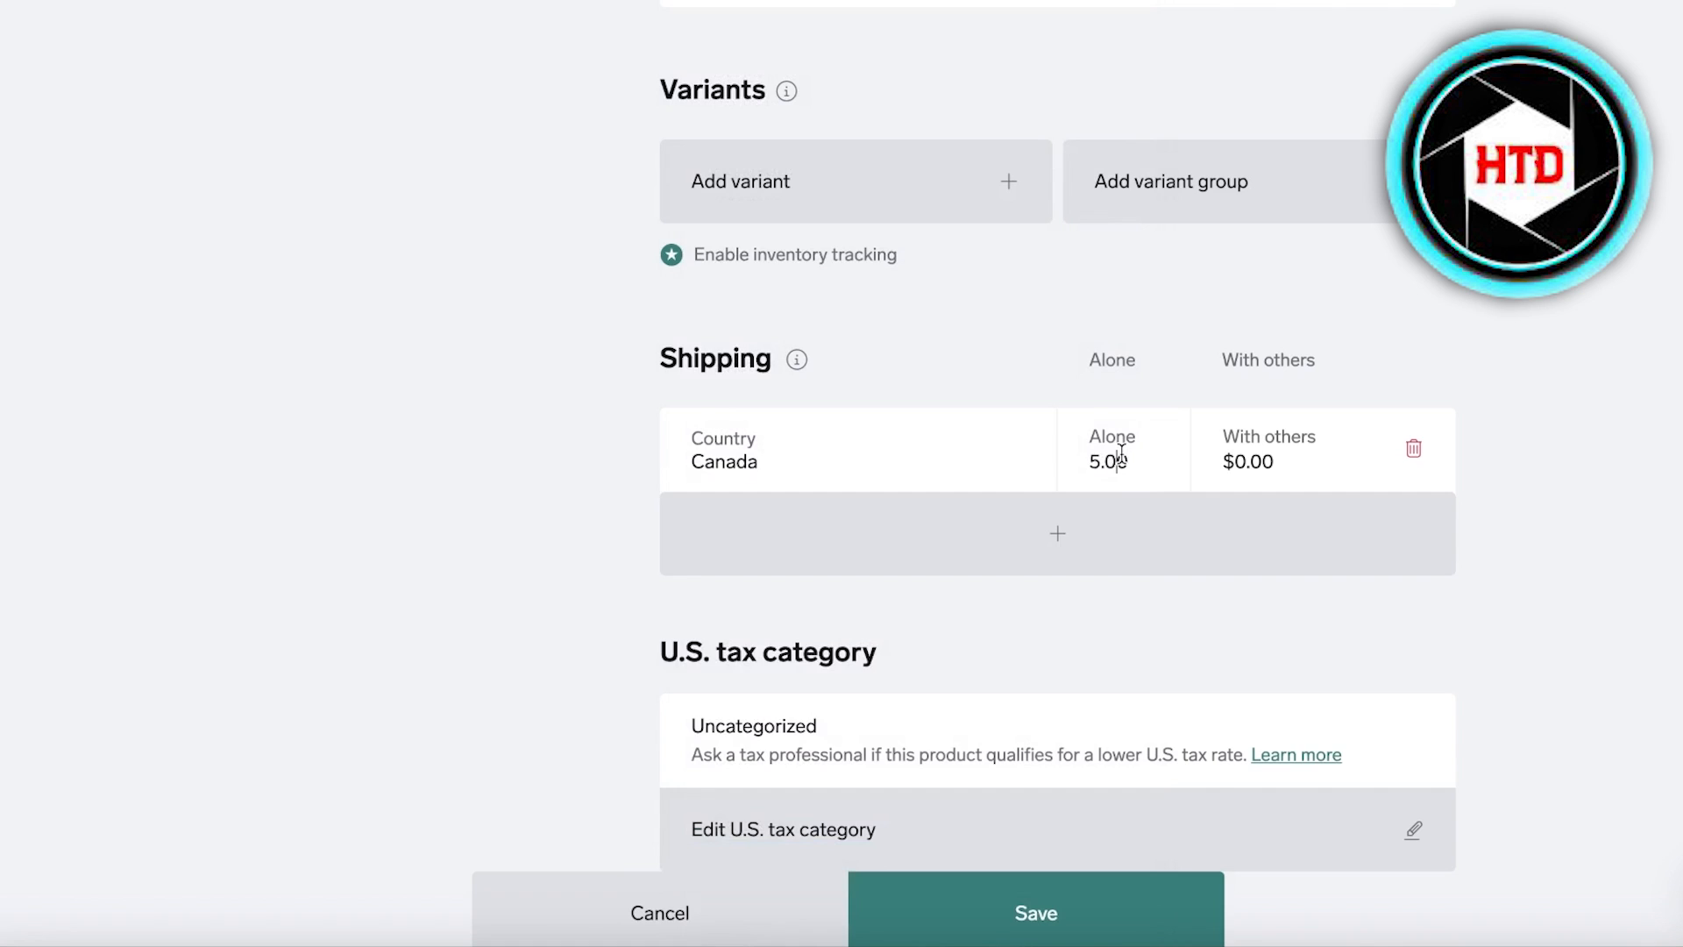
click(1280, 455)
text(5)
Step: Add a second shipping rate for United States, costing $8.00 alone and $8.00 with others
click(1202, 526)
click(707, 538)
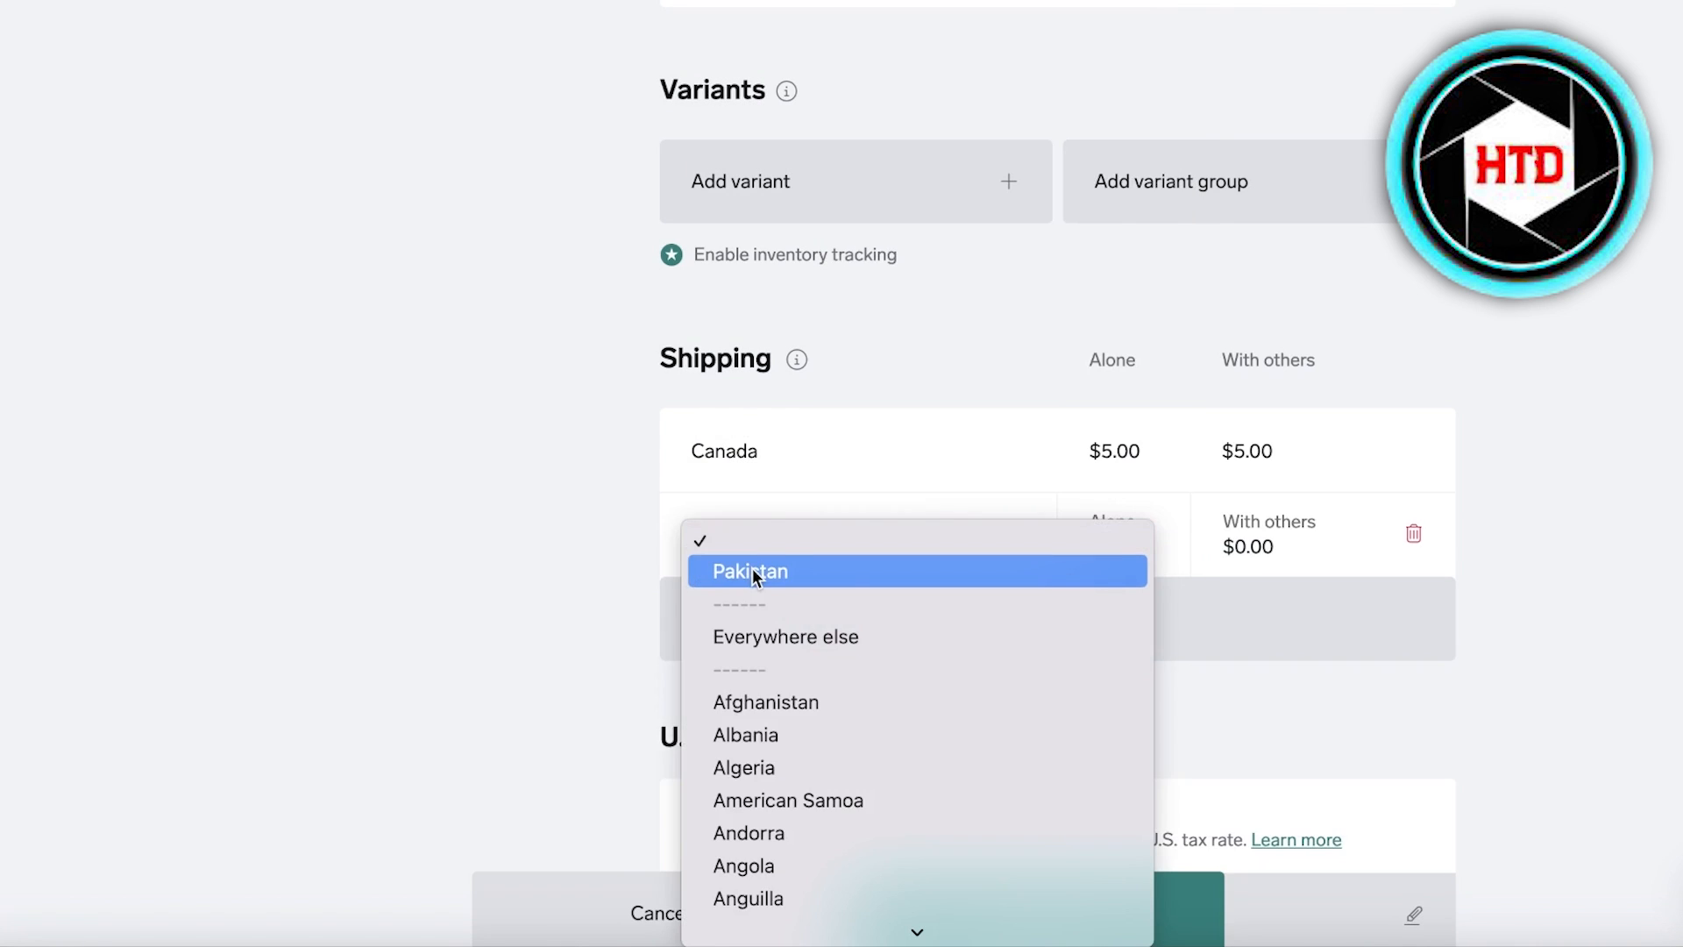
key(u)
scroll(775, 802, down, 3)
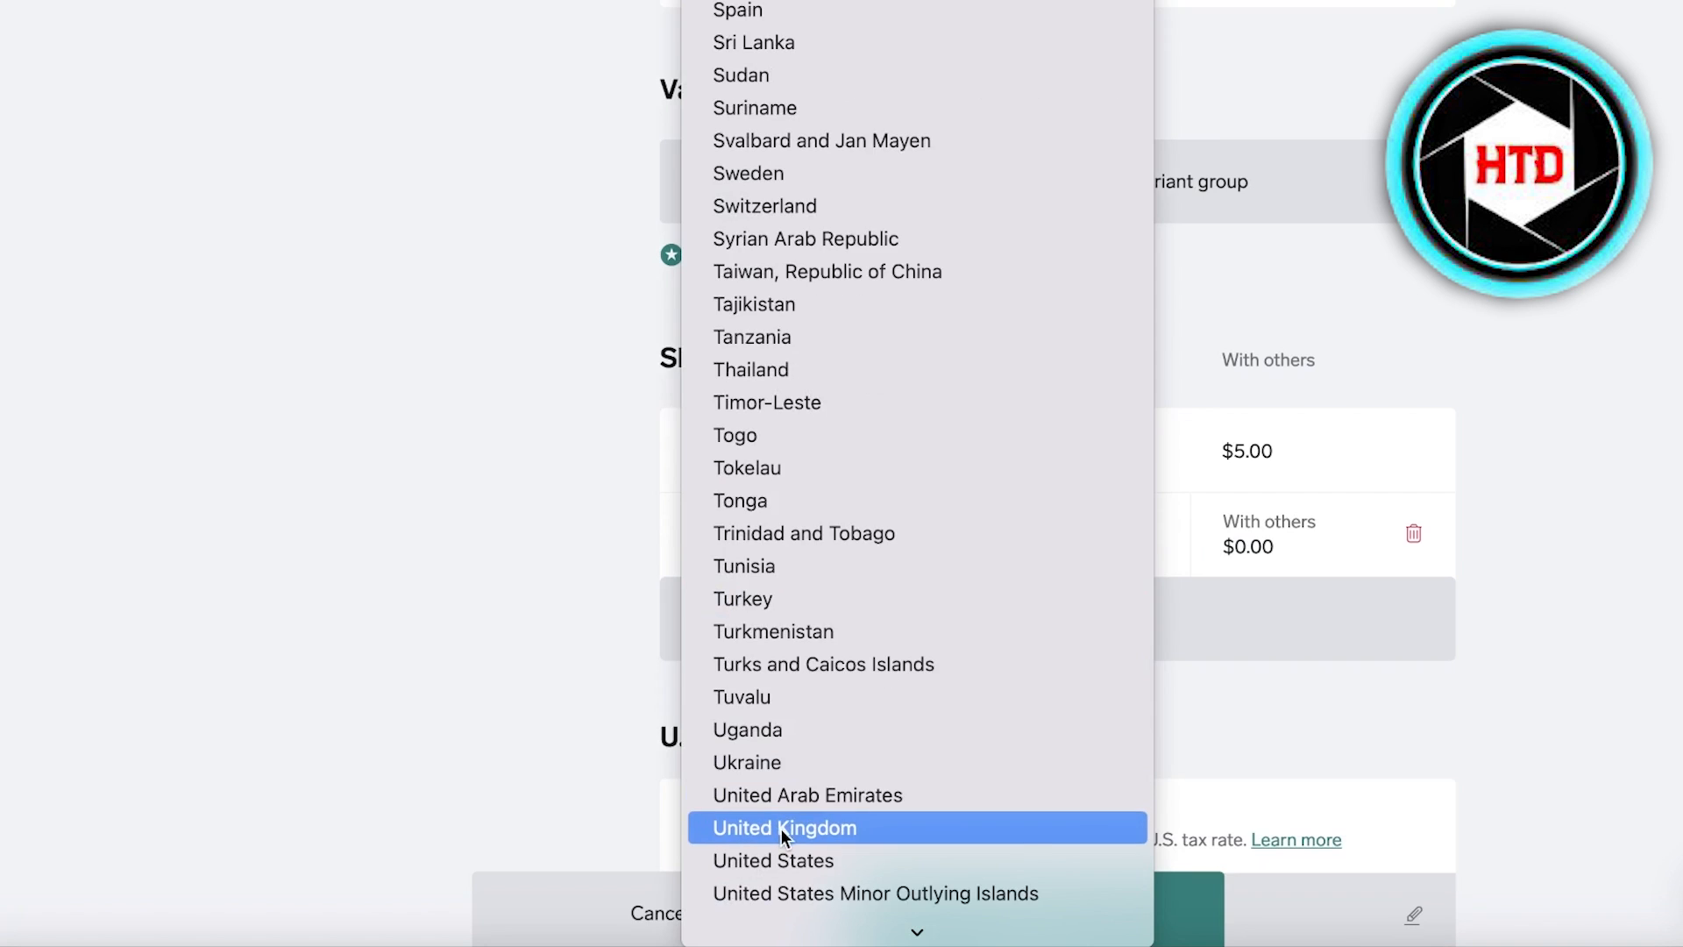
click(789, 863)
click(1121, 549)
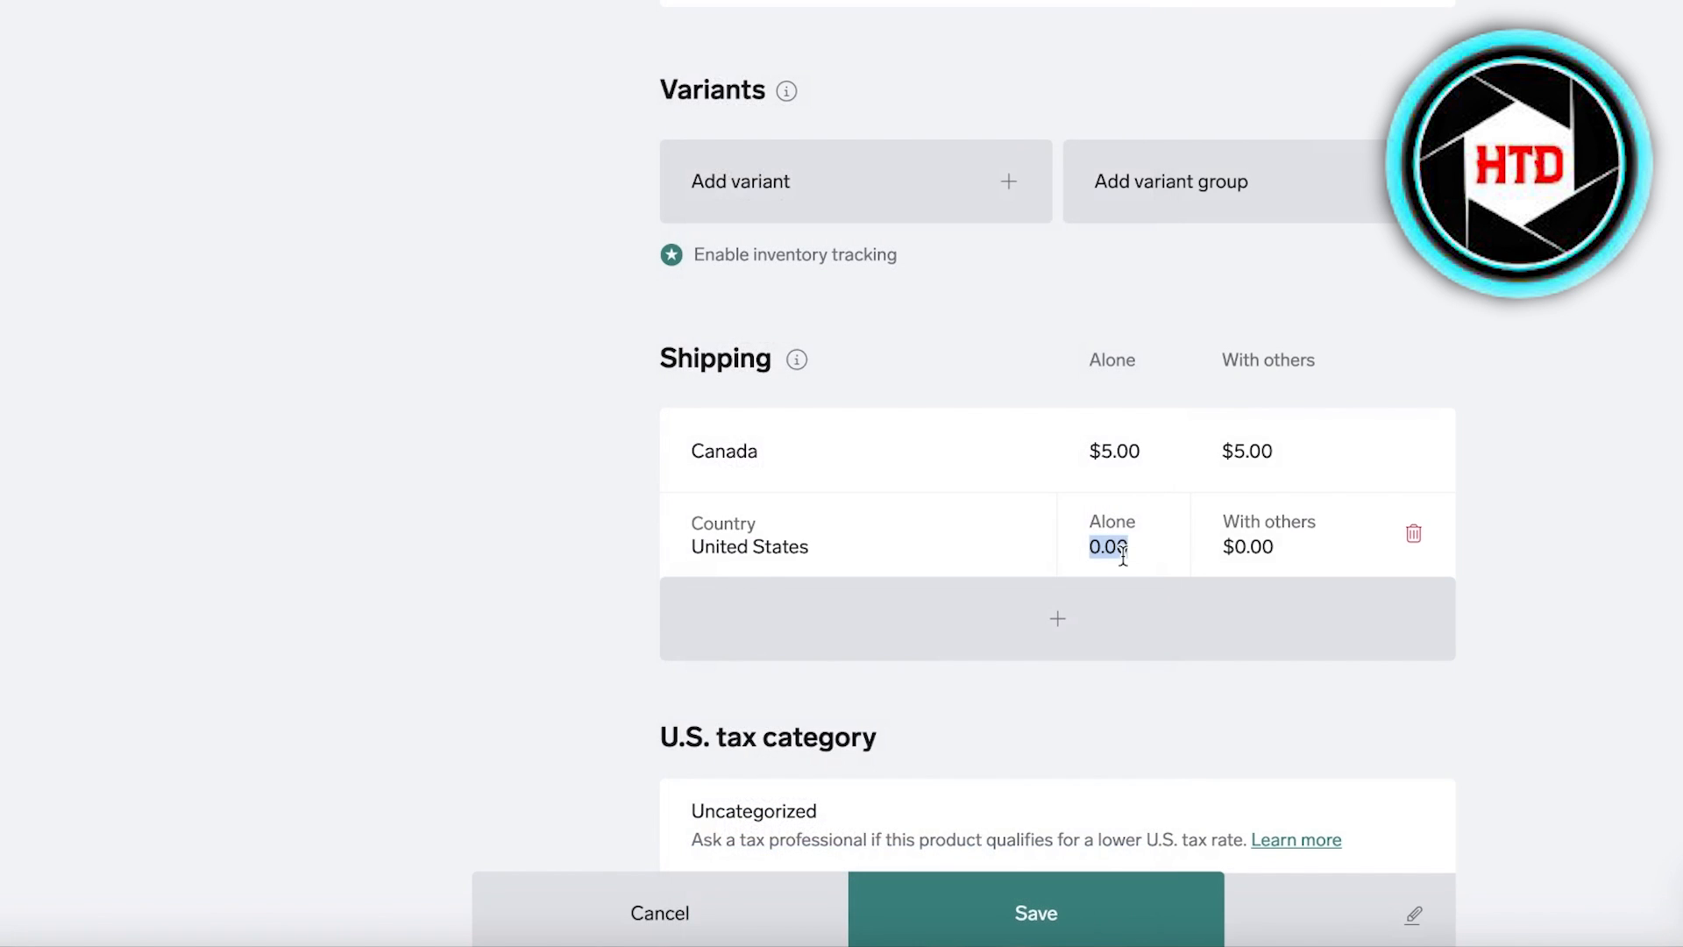
text(8)
click(1225, 549)
text(8)
click(1620, 513)
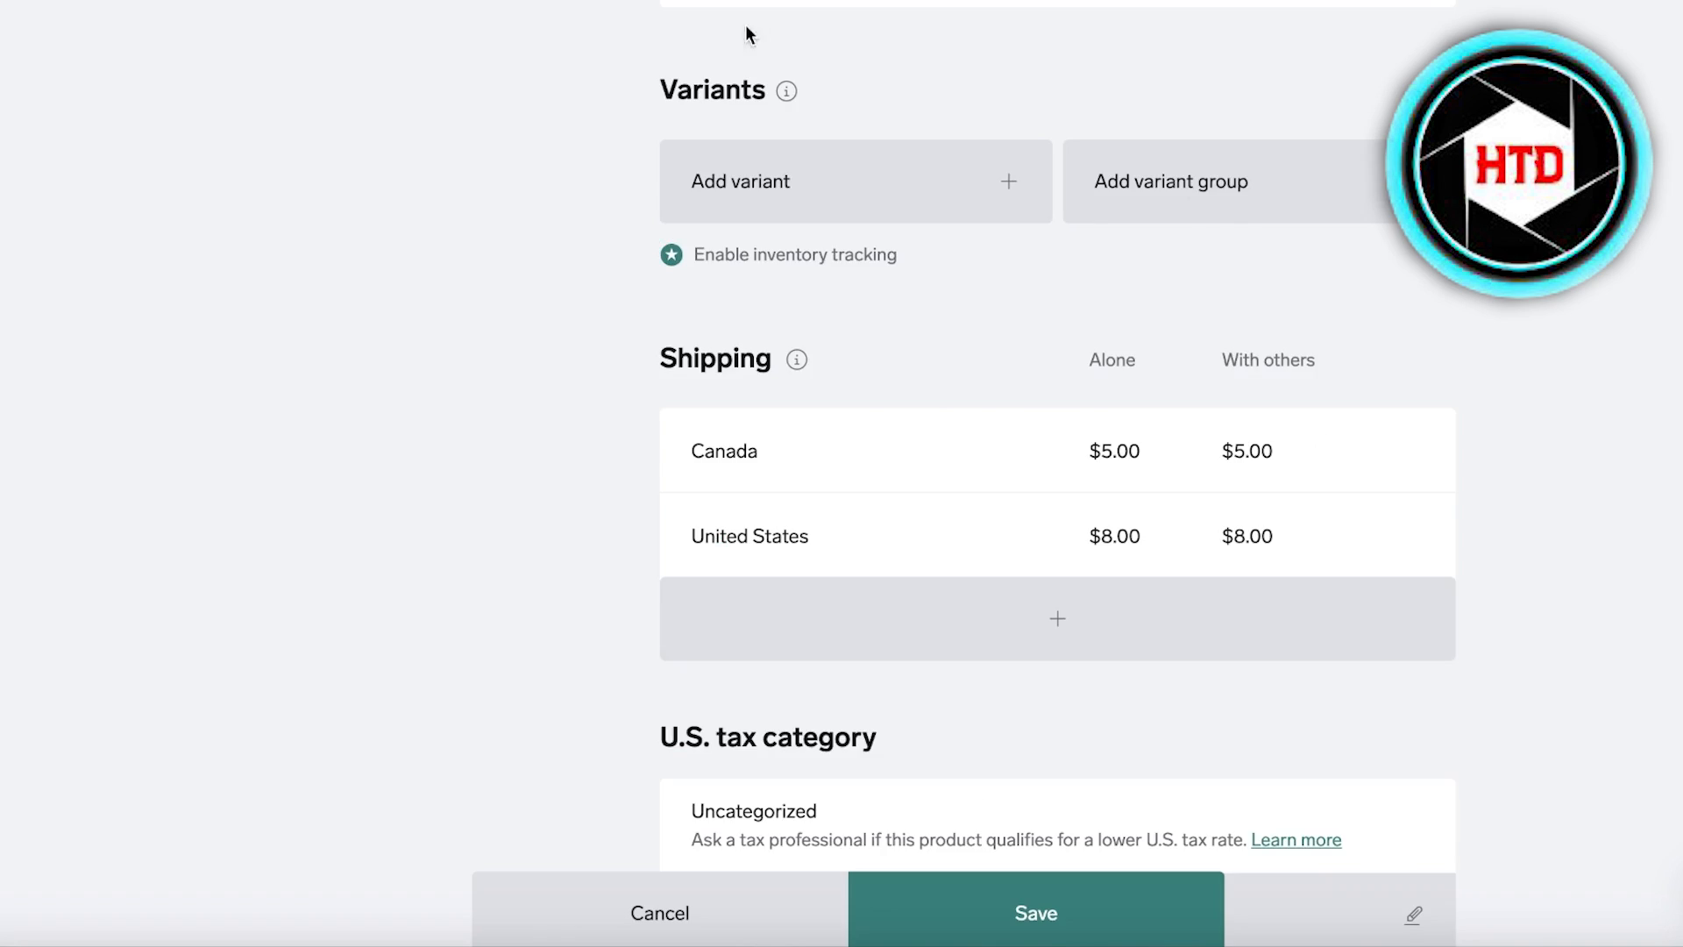
Step: Save the new product and open the shop's account page
scroll(1058, 394, down, 3)
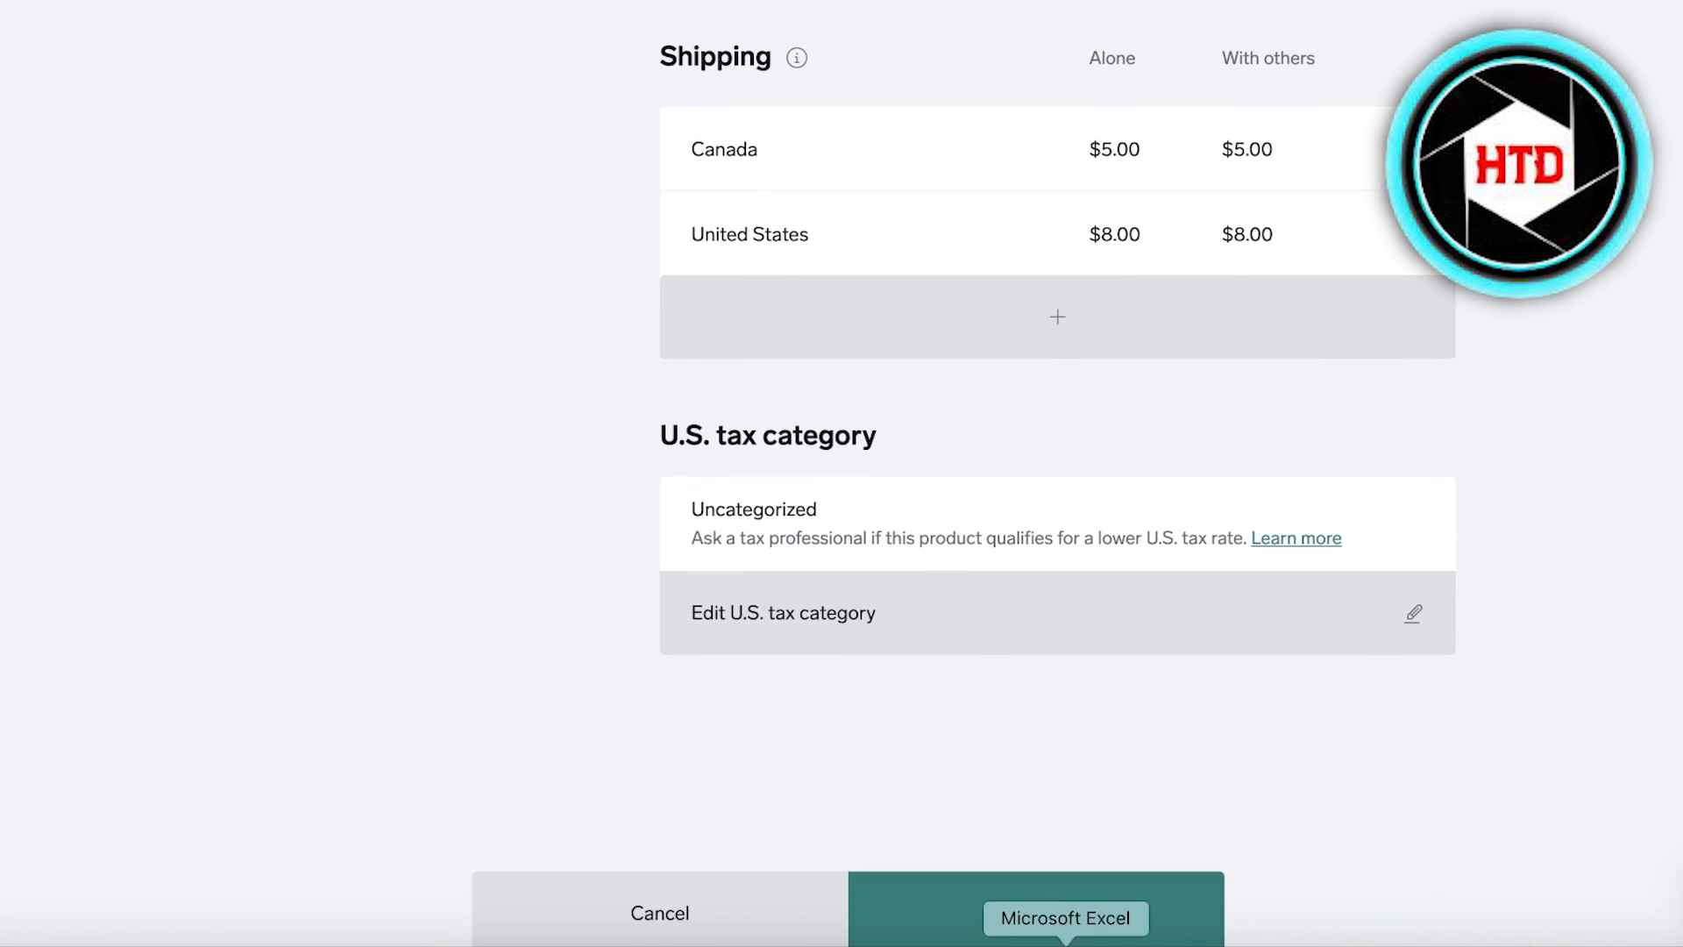
click(1059, 916)
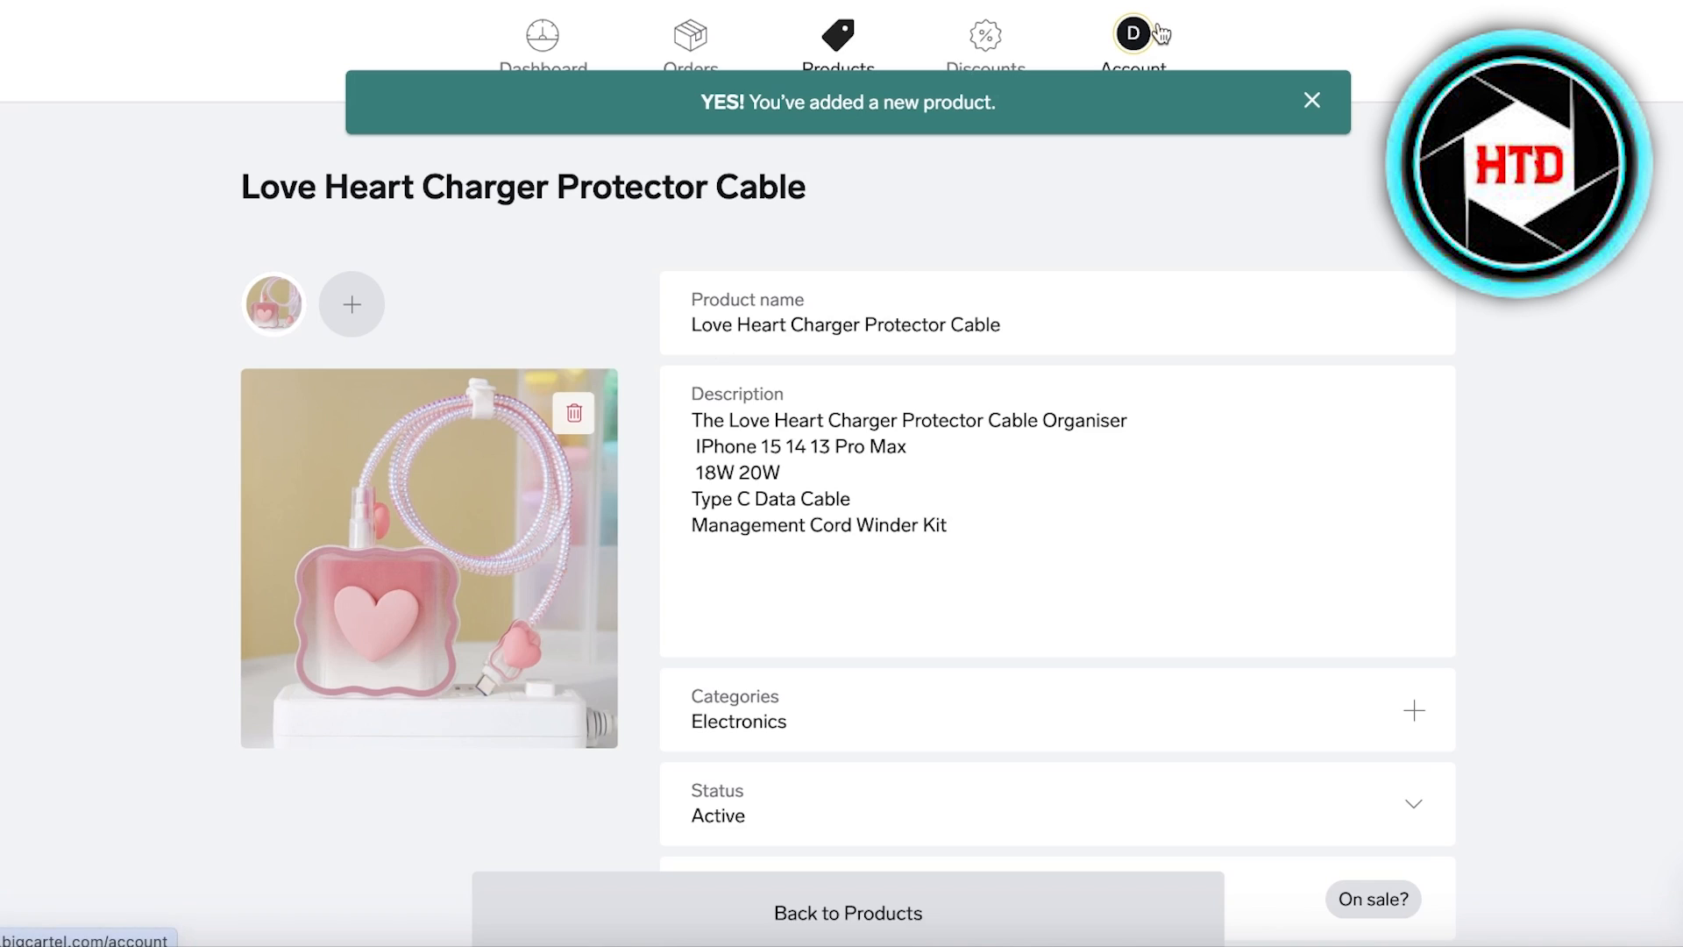
click(1134, 35)
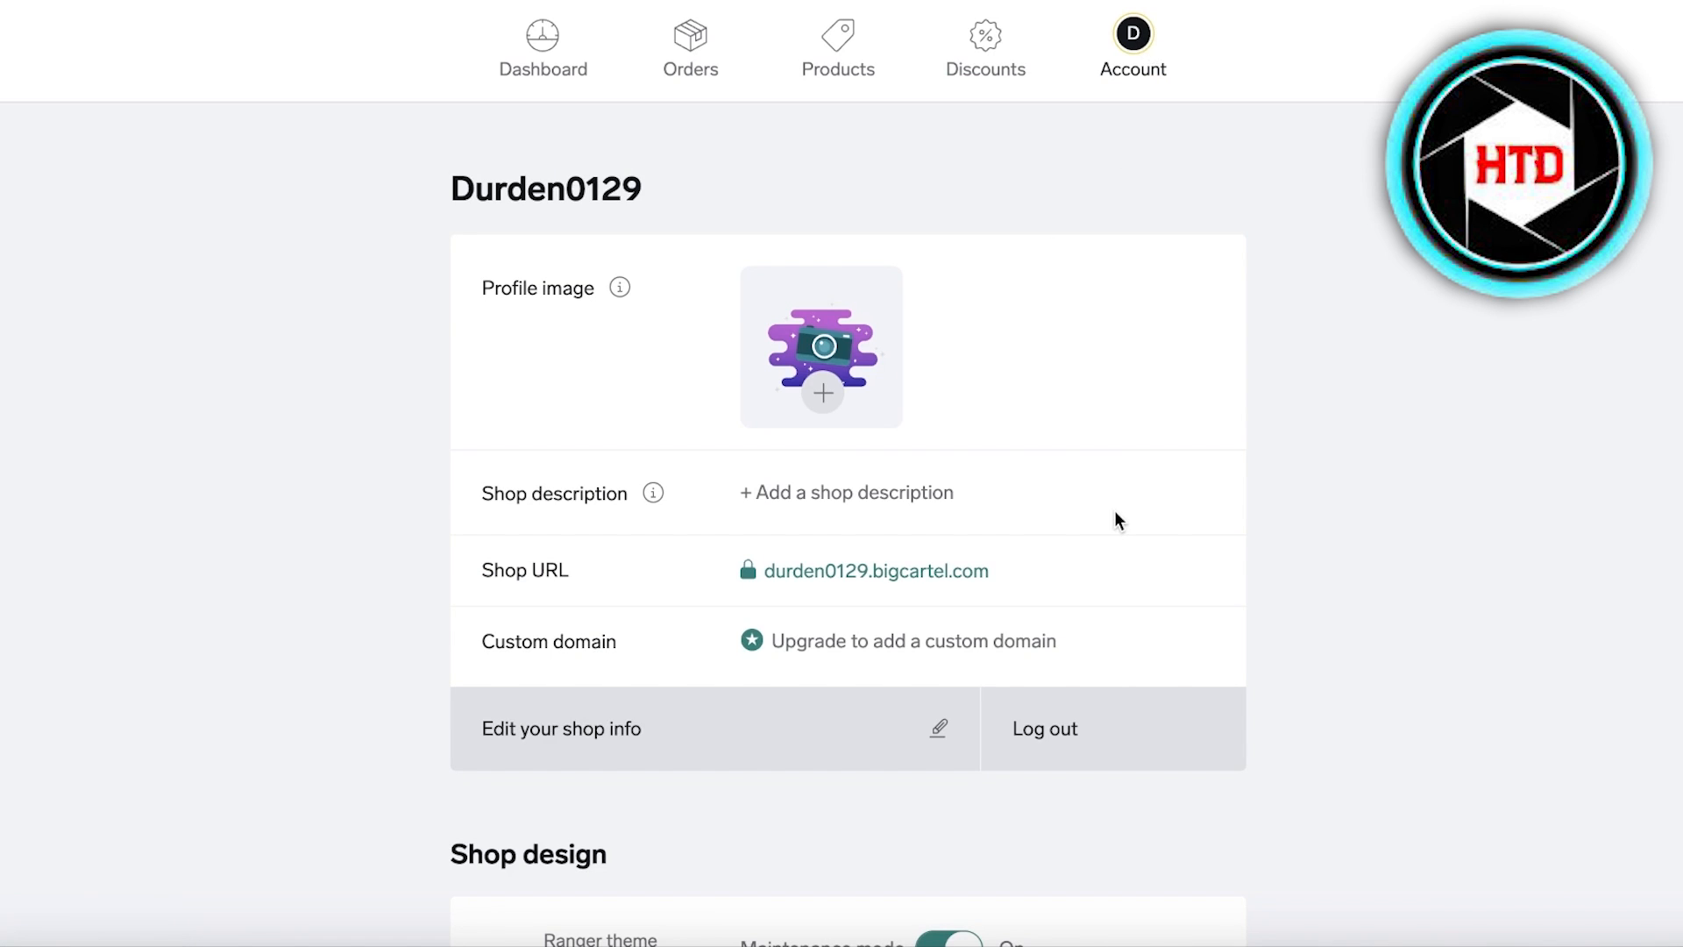
Step: Open the live storefront from the shop URL and inspect the Love Heart Charger Protector Cable product page
click(909, 573)
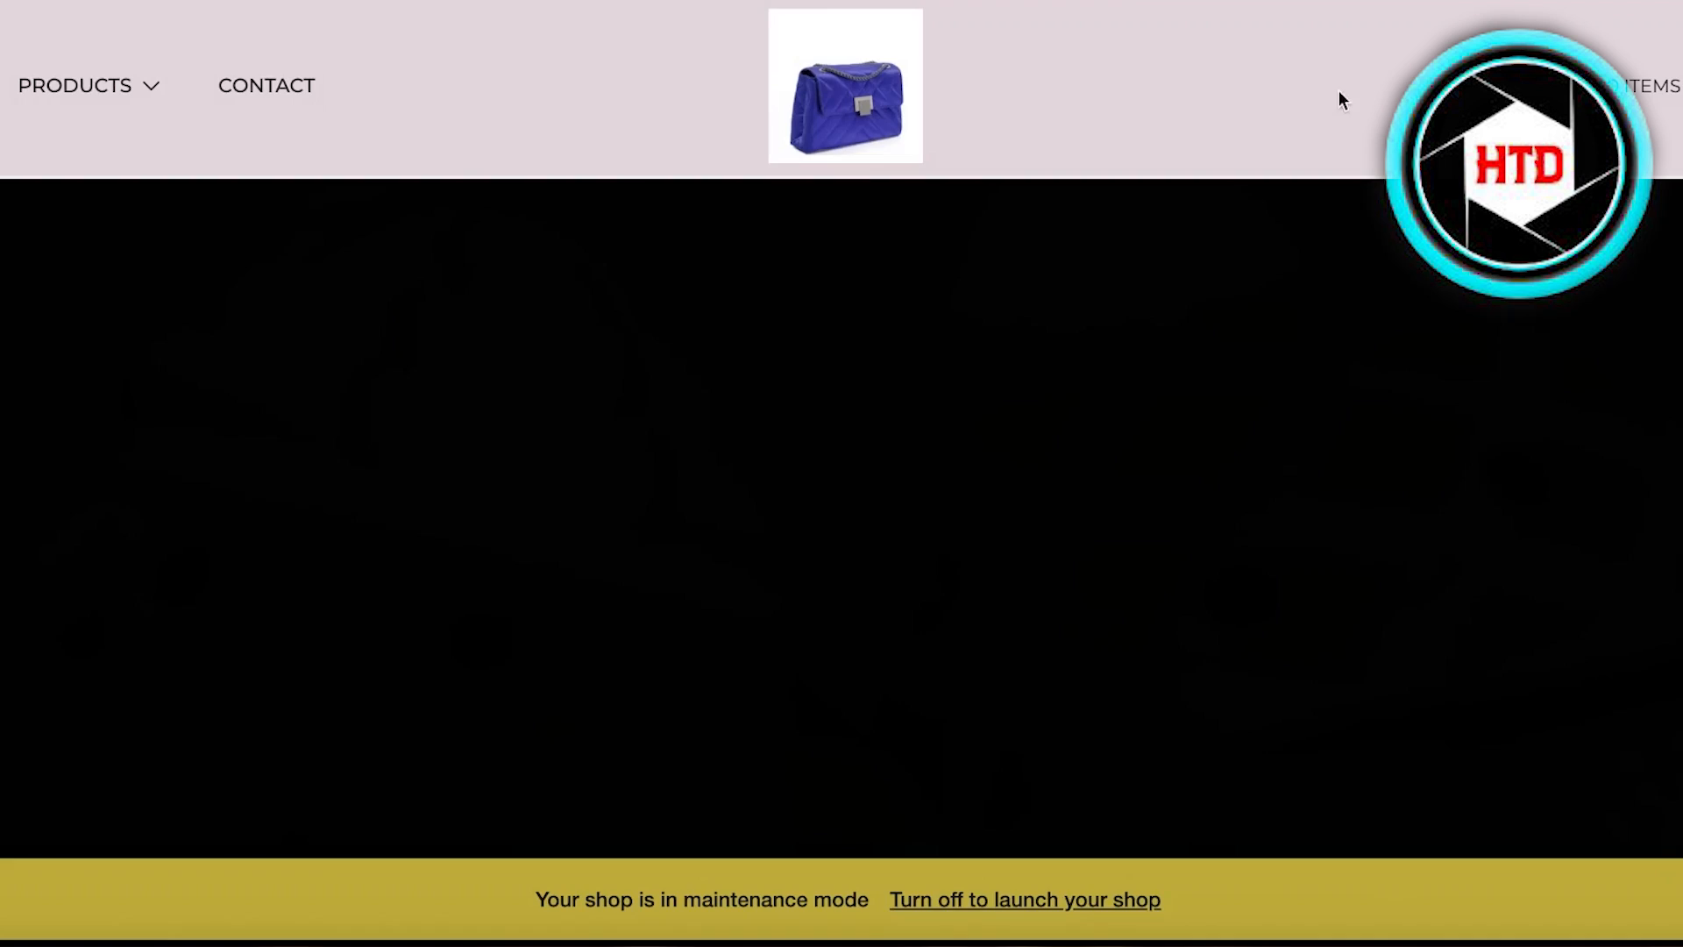
scroll(930, 210, down, 5)
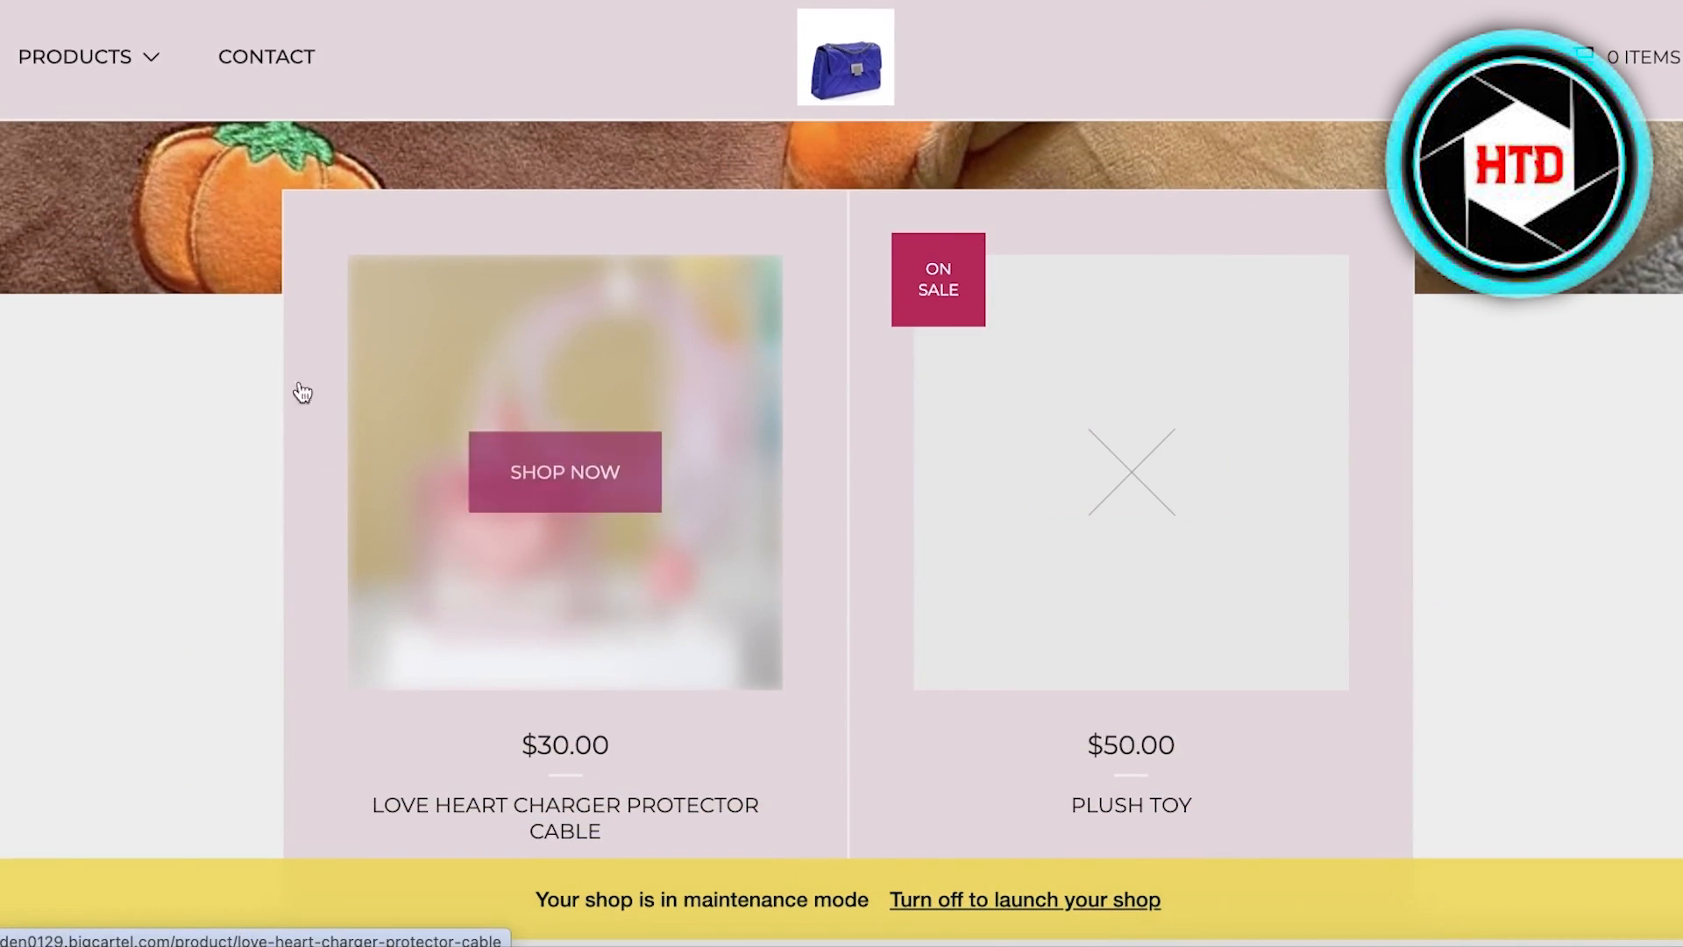
scroll(145, 293, down, 1)
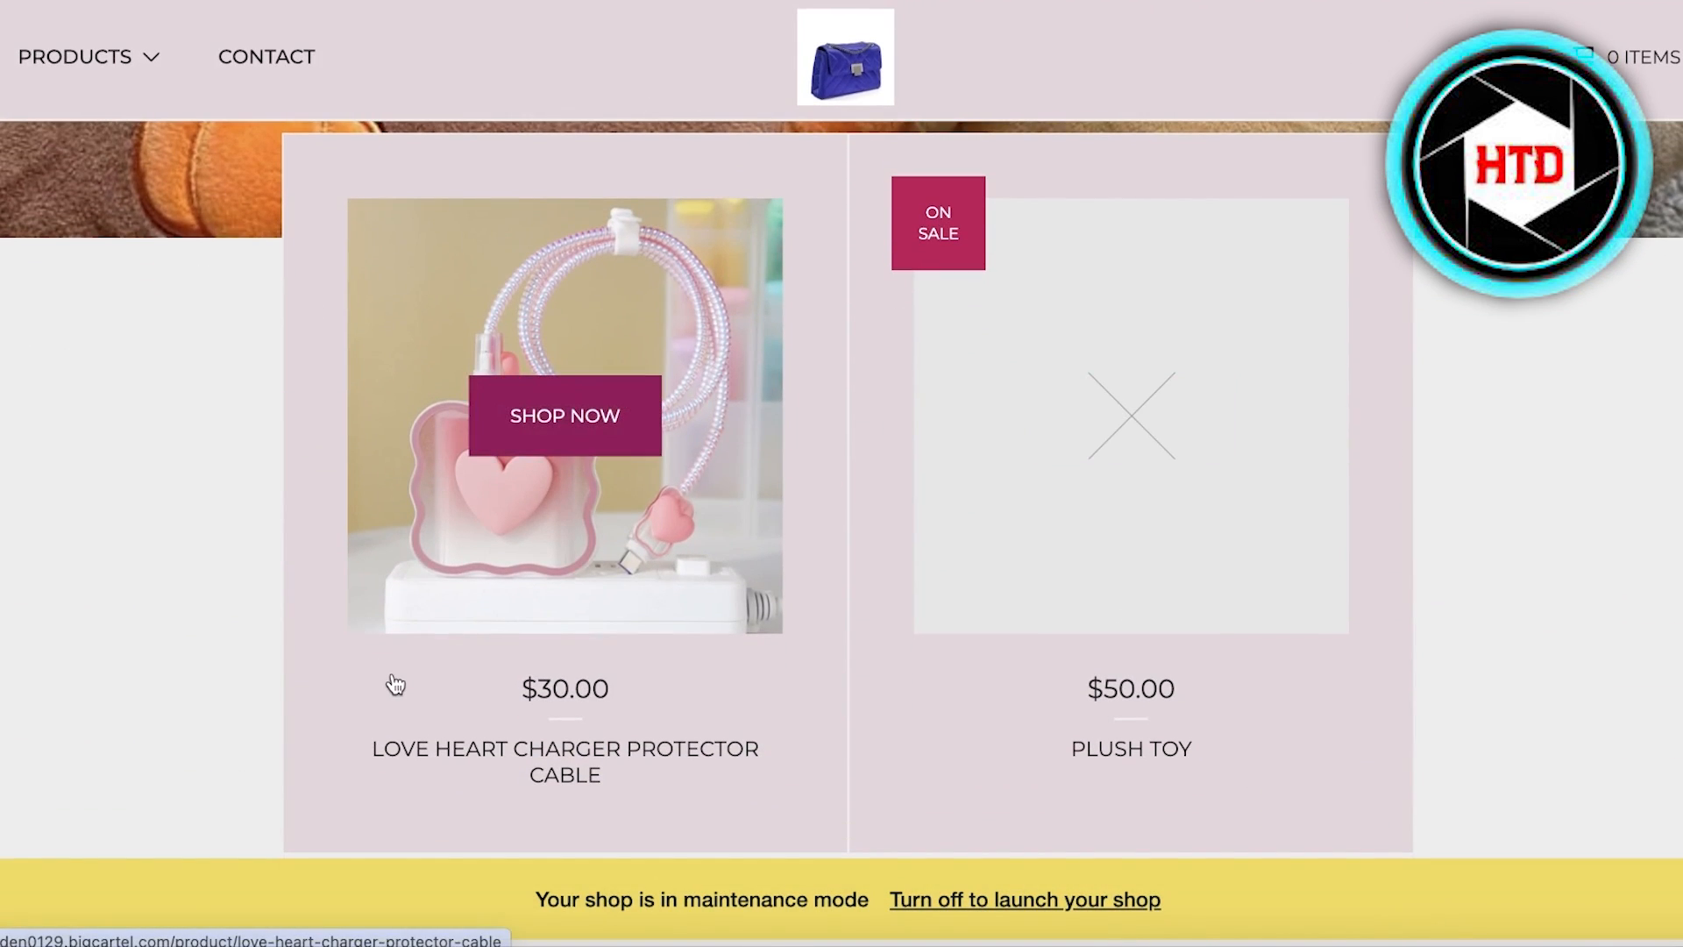
click(443, 672)
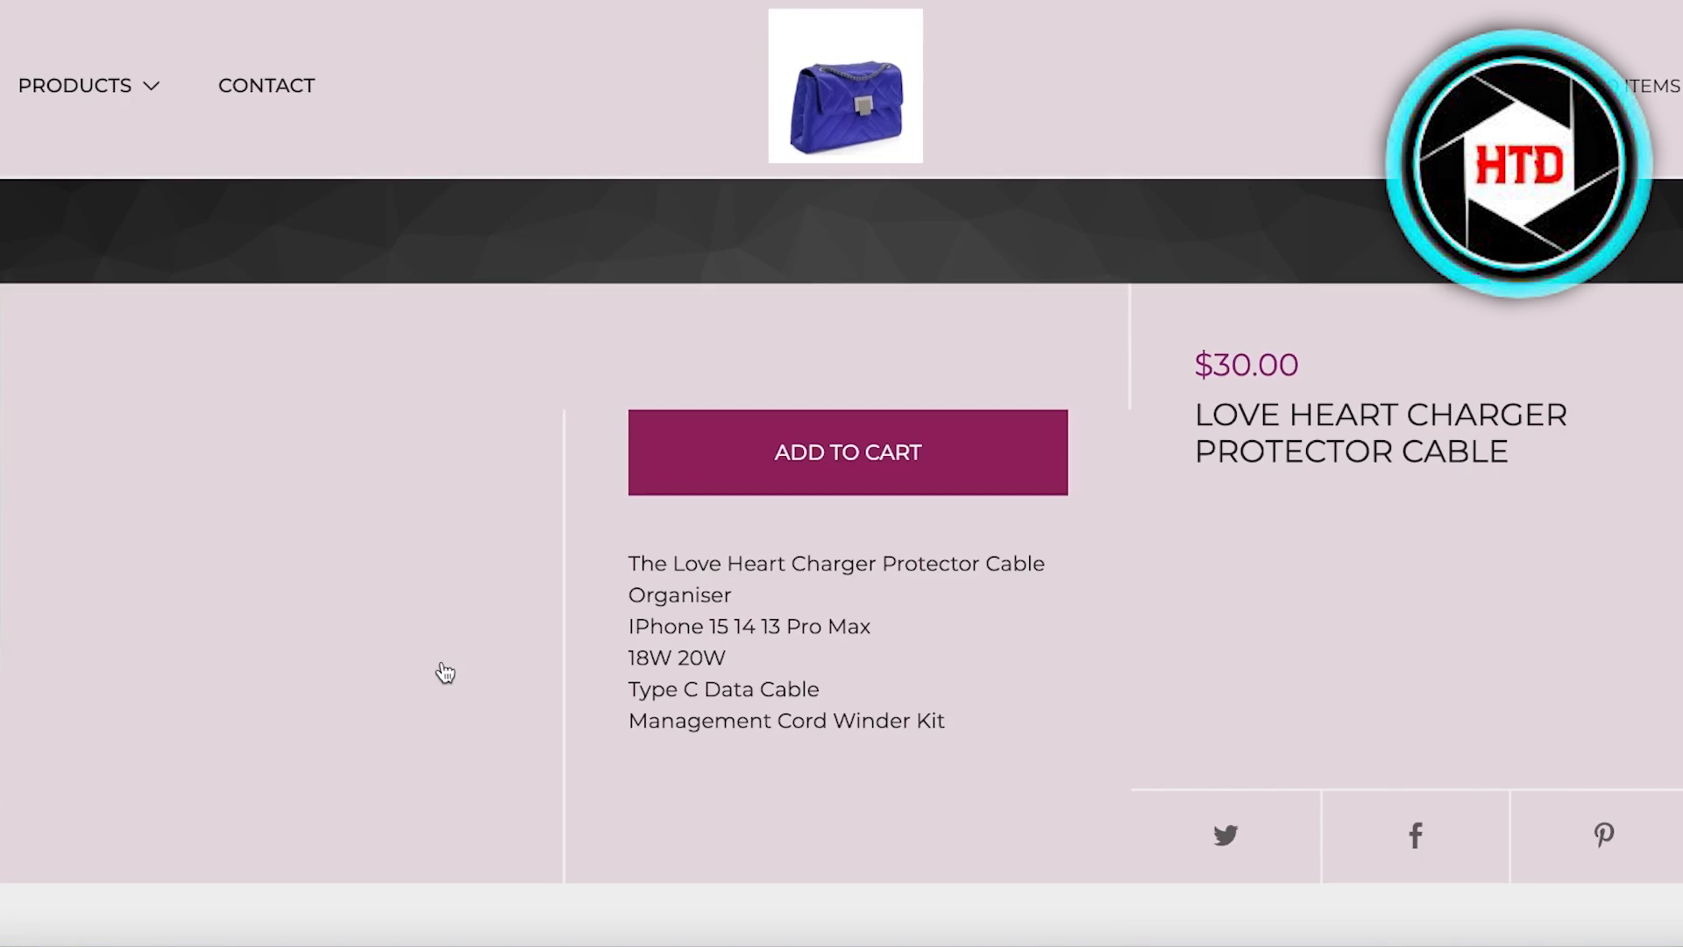
scroll(1204, 439, down, 10)
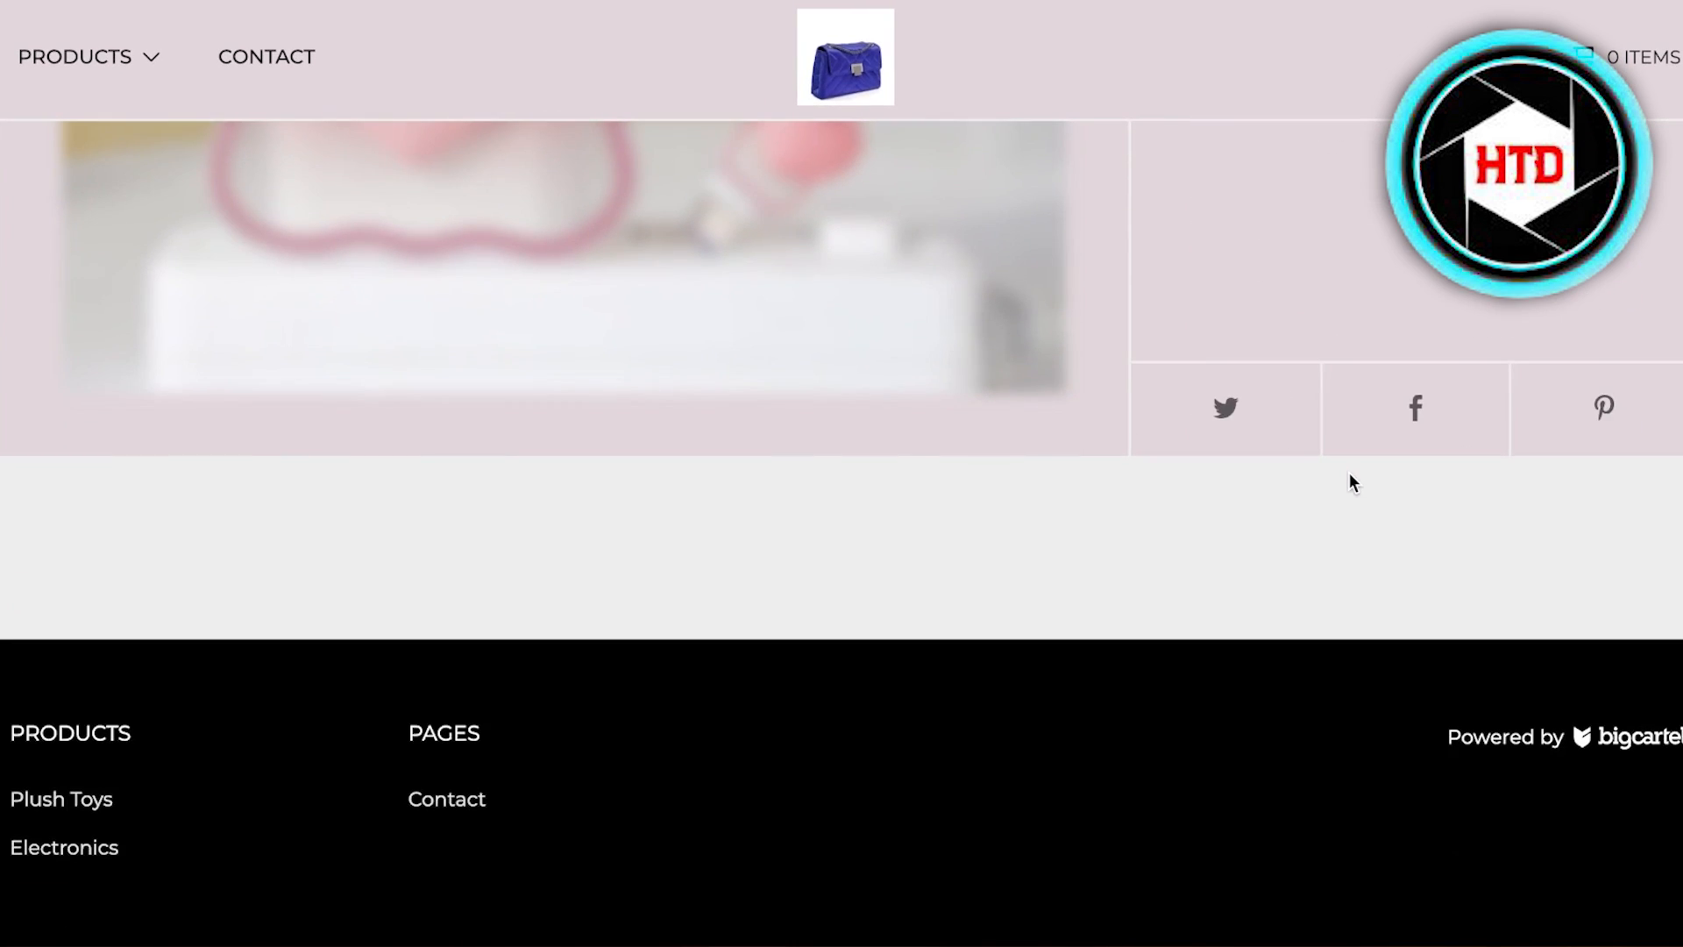
scroll(1350, 470, up, 10)
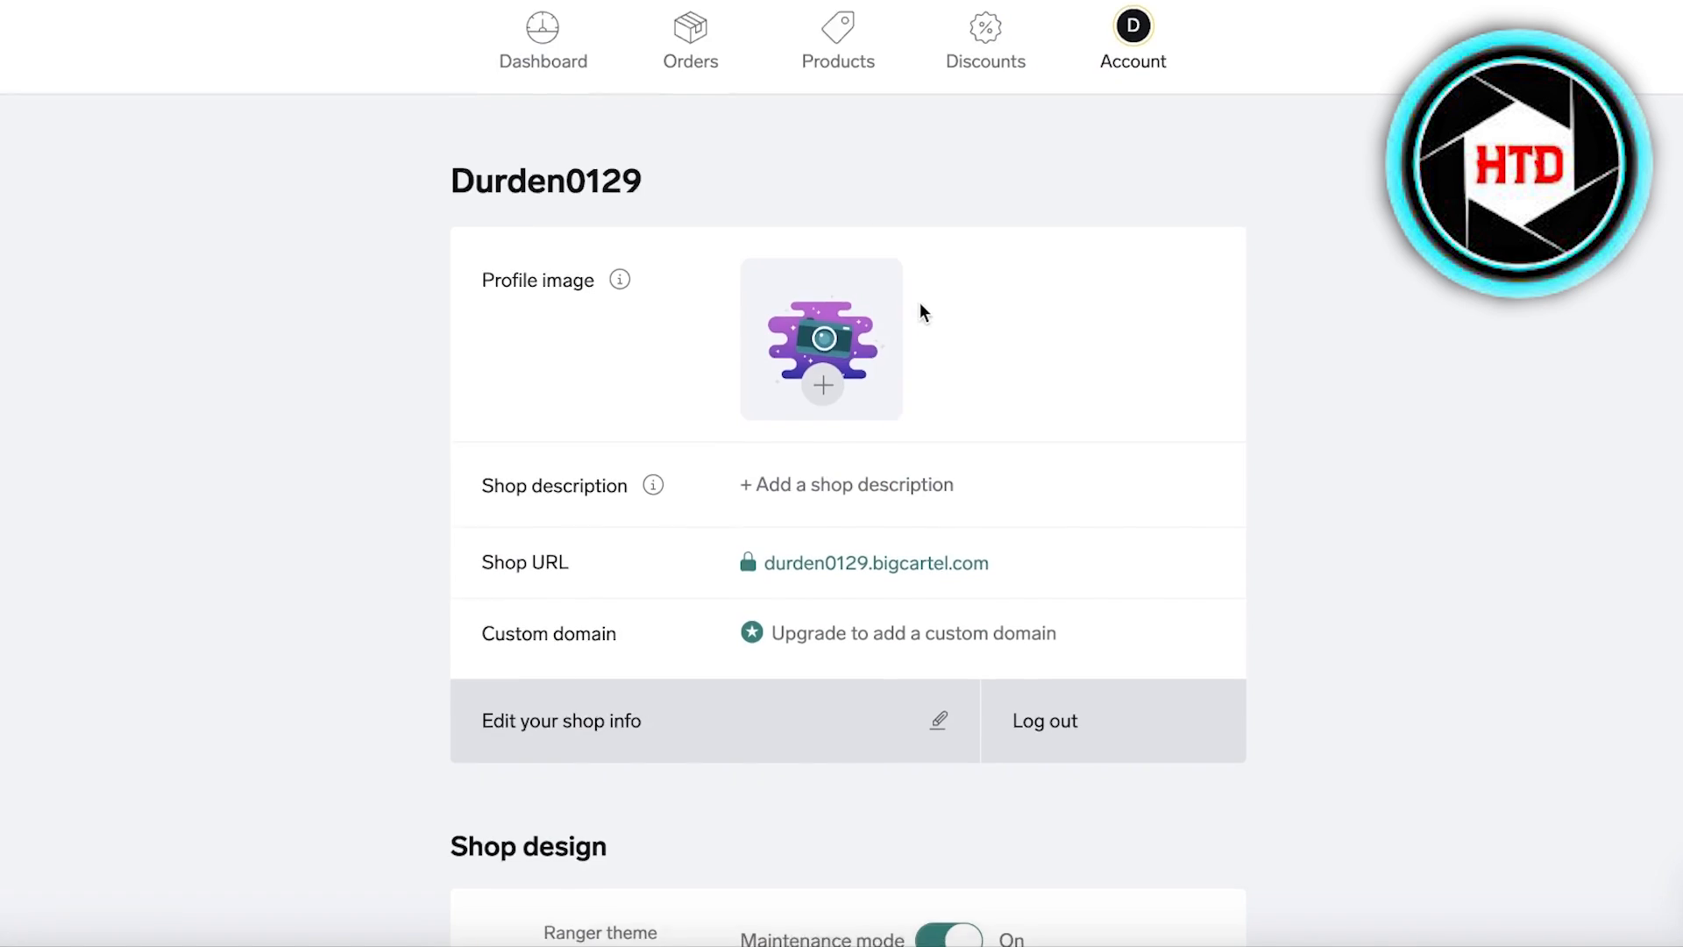
Step: Review the account page's shop info, personal information, plan and billing, and location and currency sections
scroll(919, 303, down, 3)
scroll(1531, 292, up, 3)
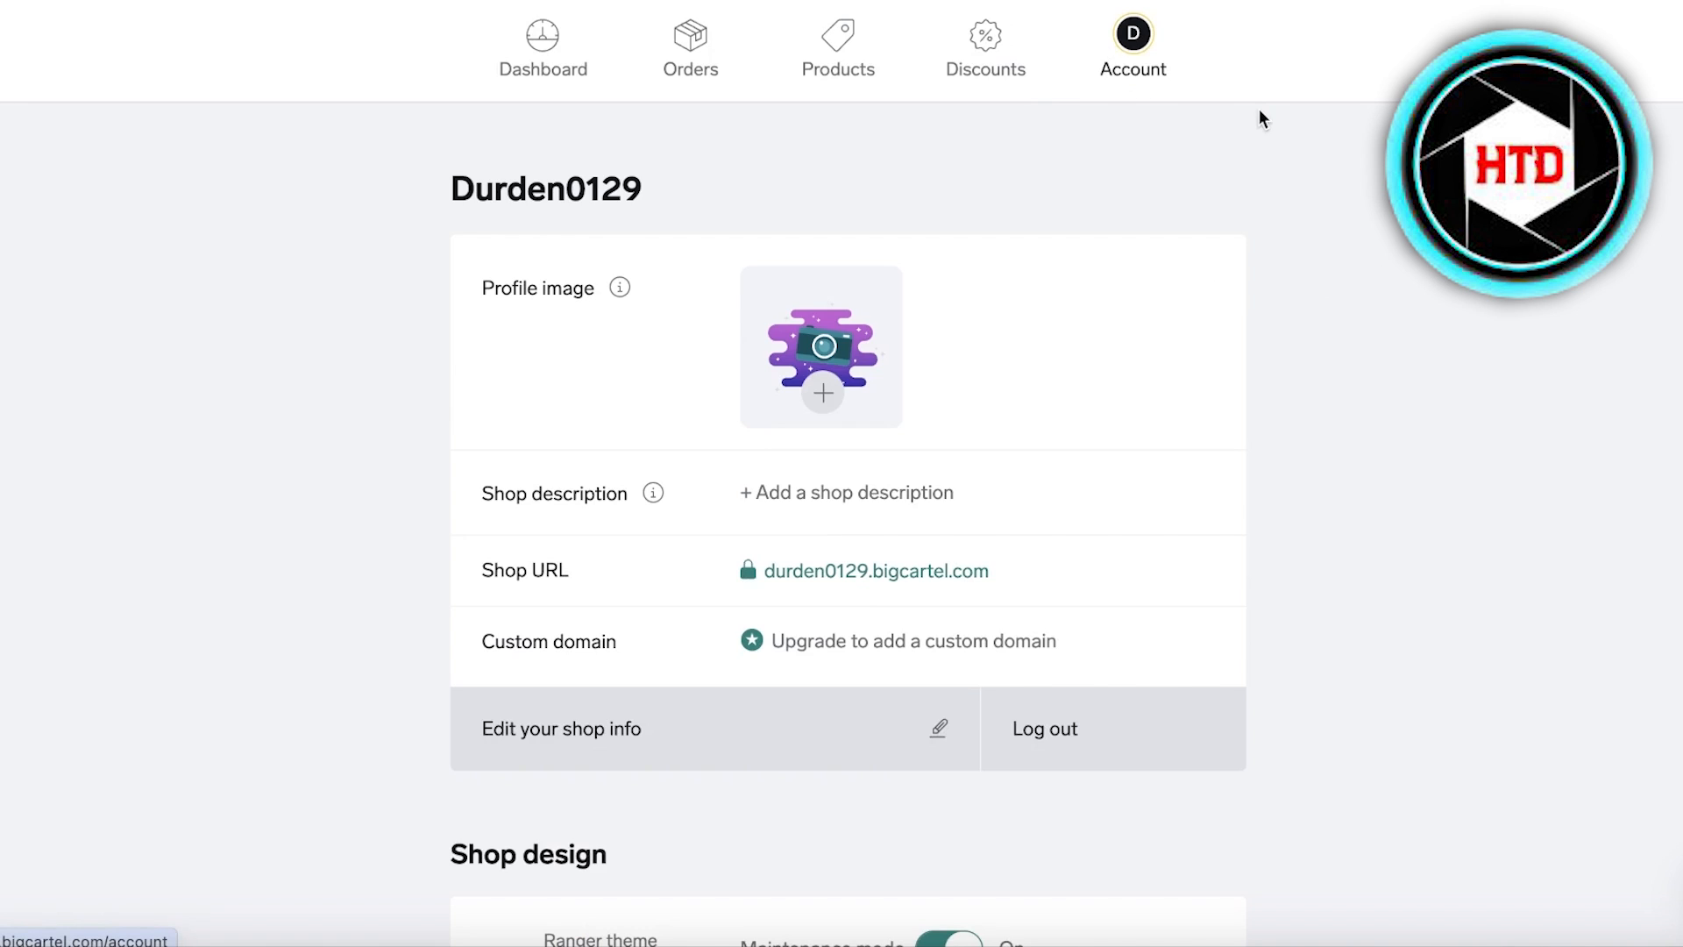
scroll(1305, 243, down, 10)
scroll(1304, 256, down, 10)
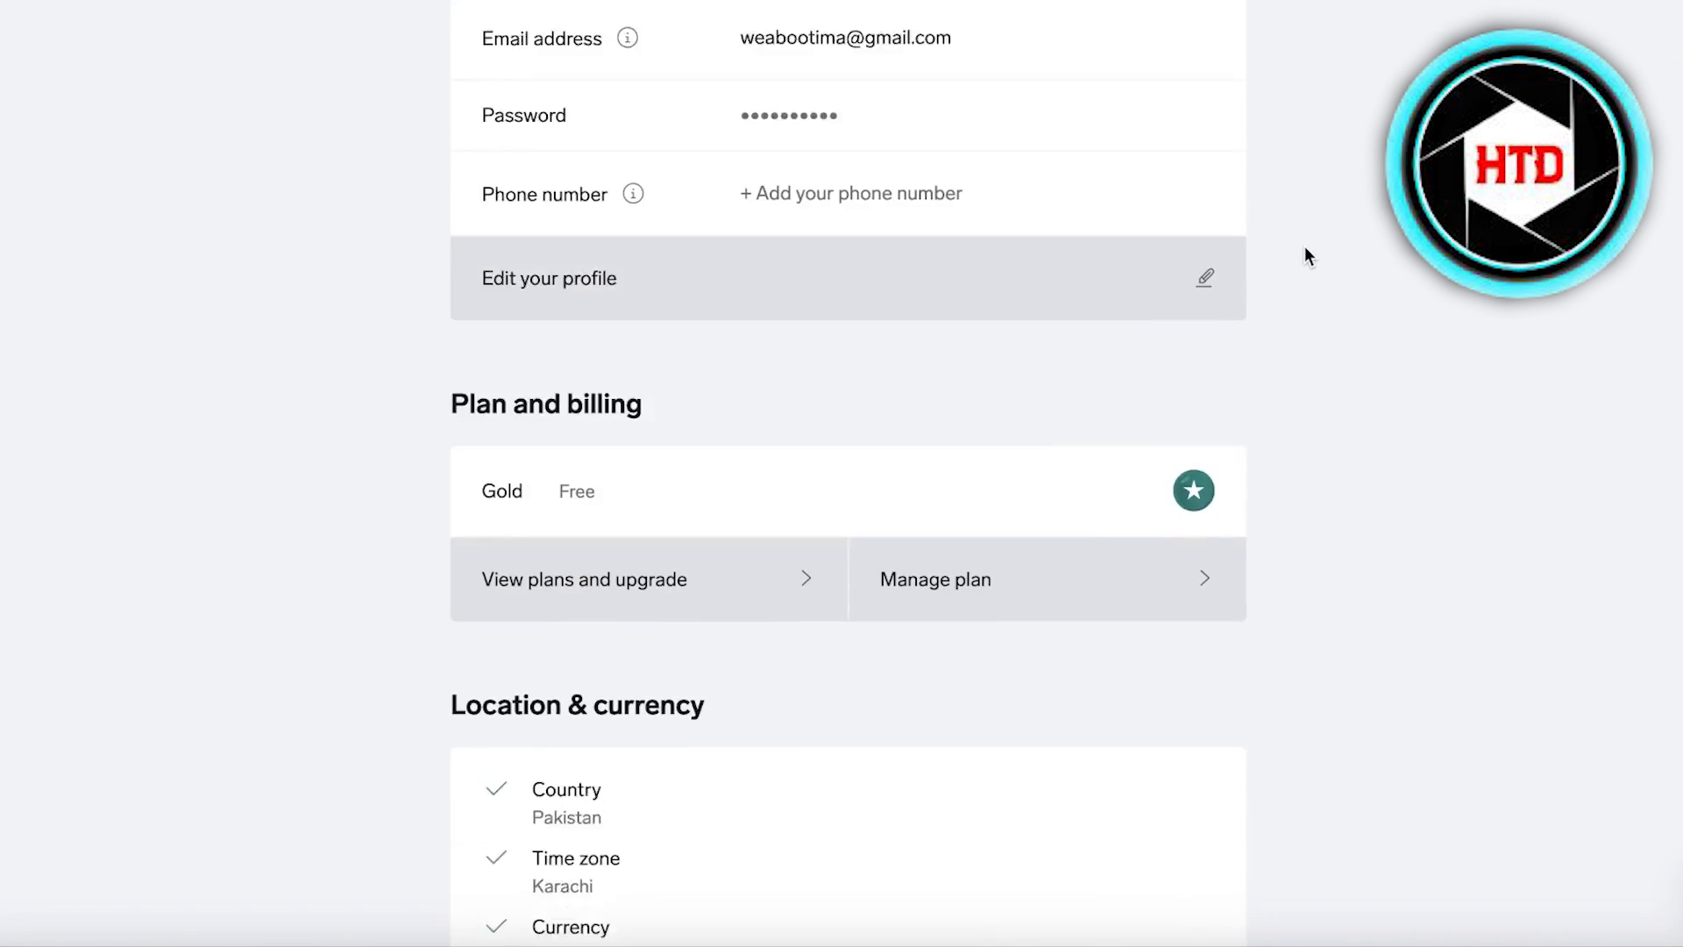
scroll(1305, 250, up, 20)
scroll(1234, 159, up, 2)
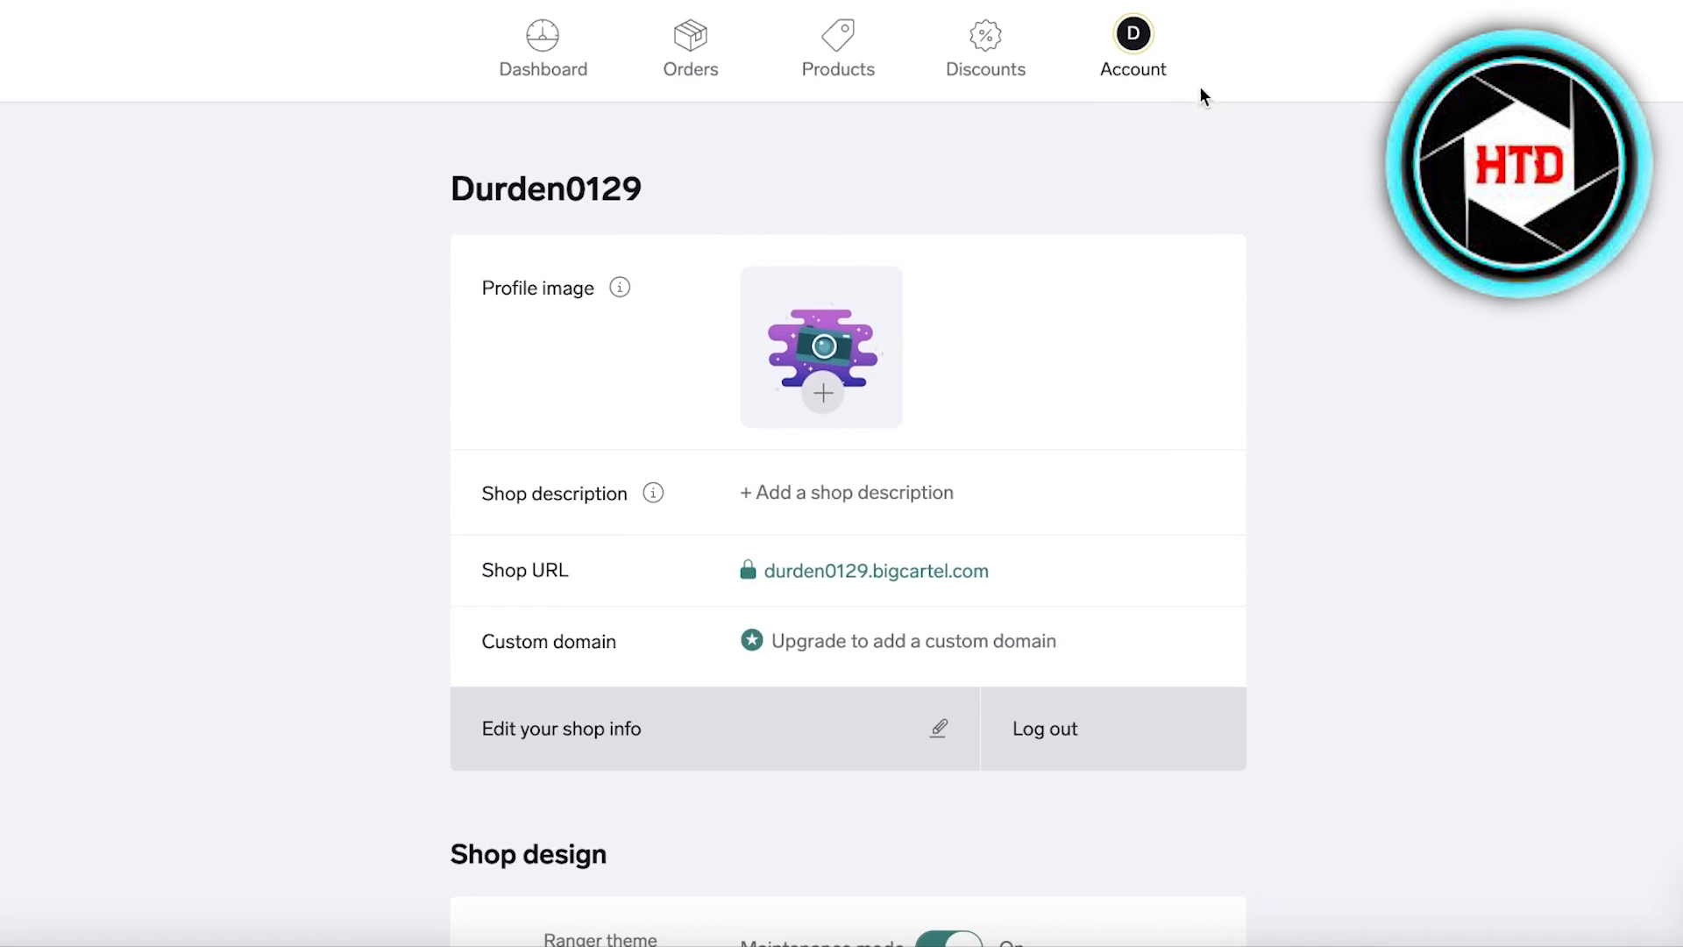
scroll(1124, 62, down, 20)
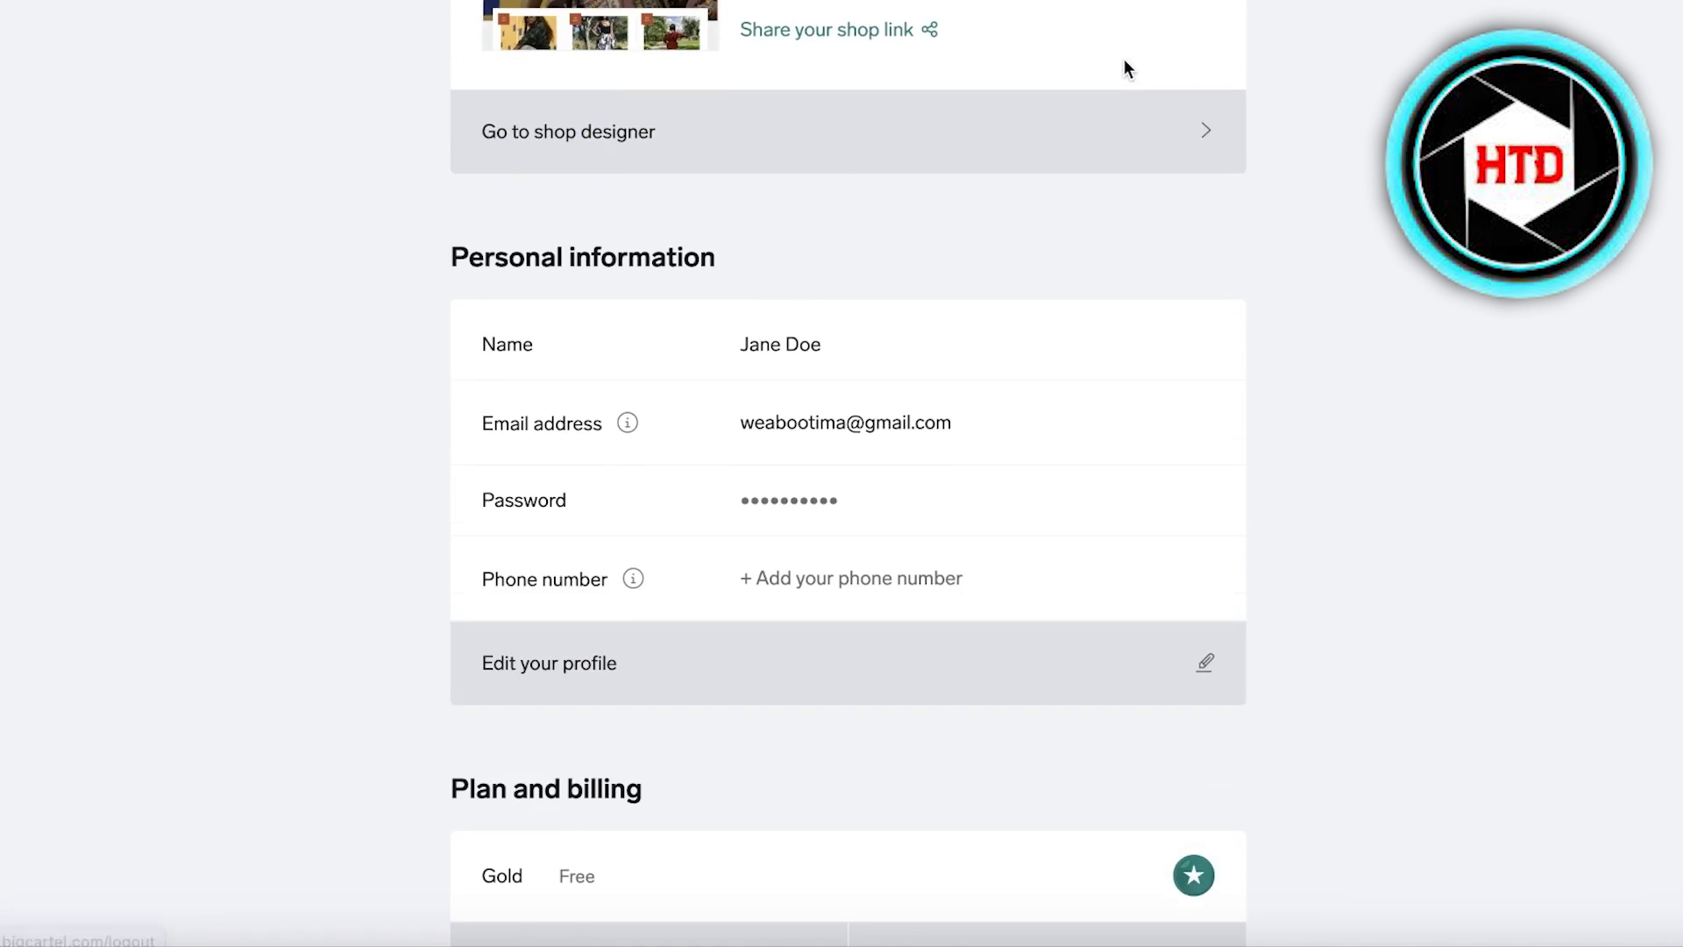
scroll(1121, 164, up, 6)
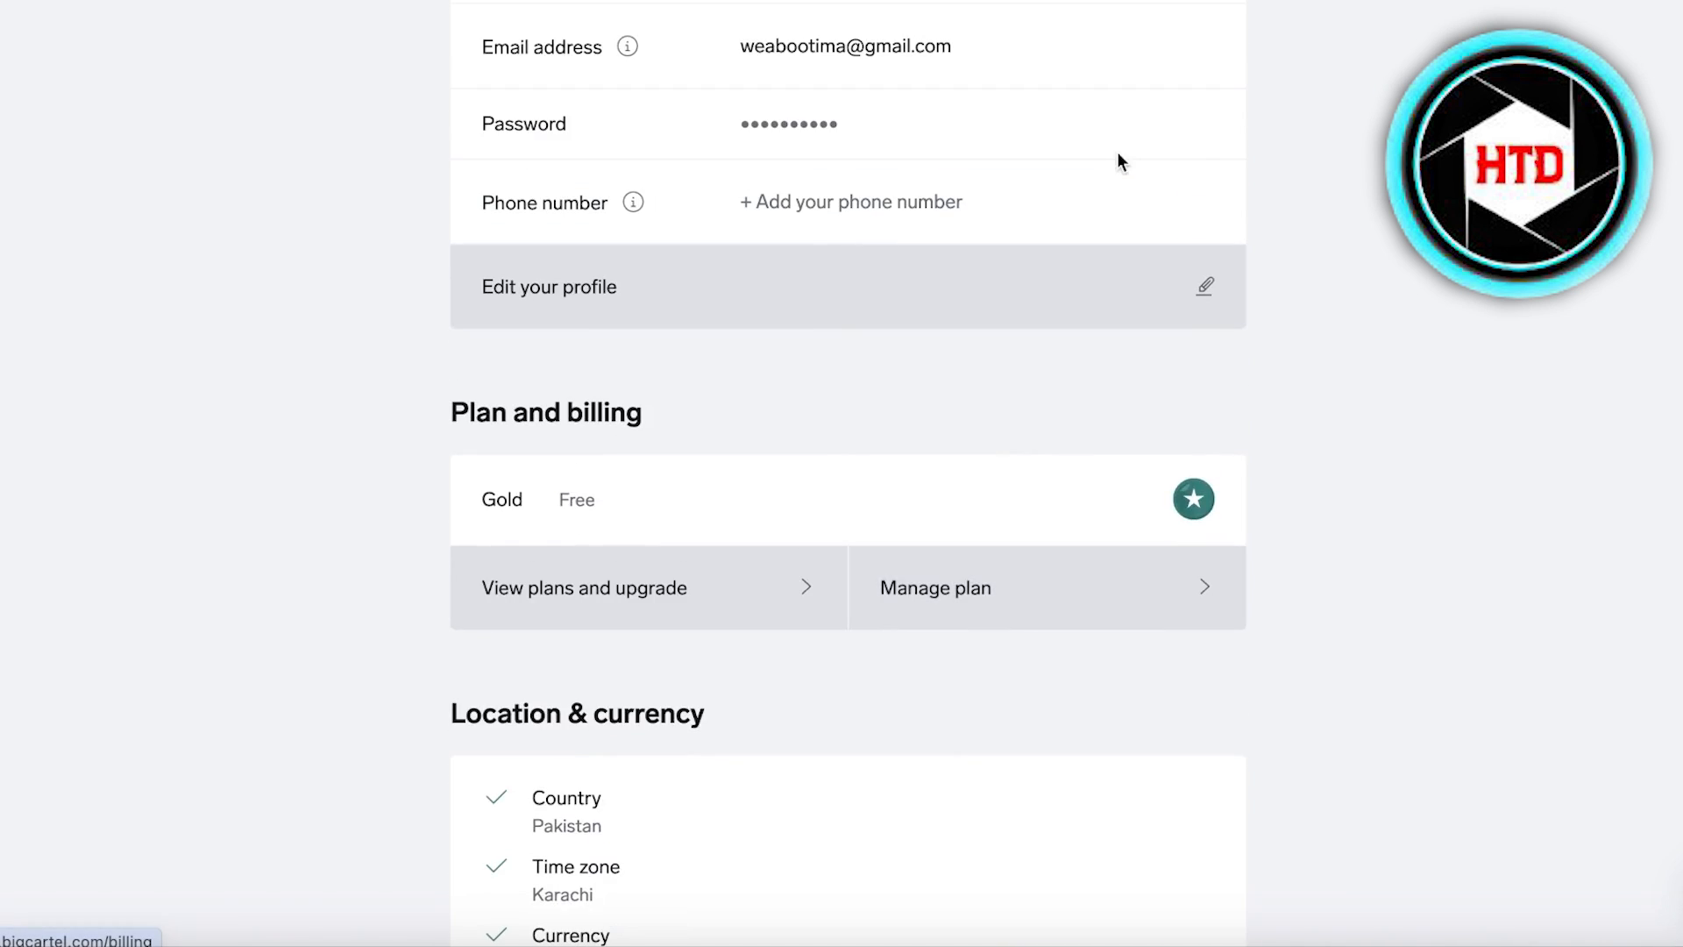
scroll(1117, 161, down, 3)
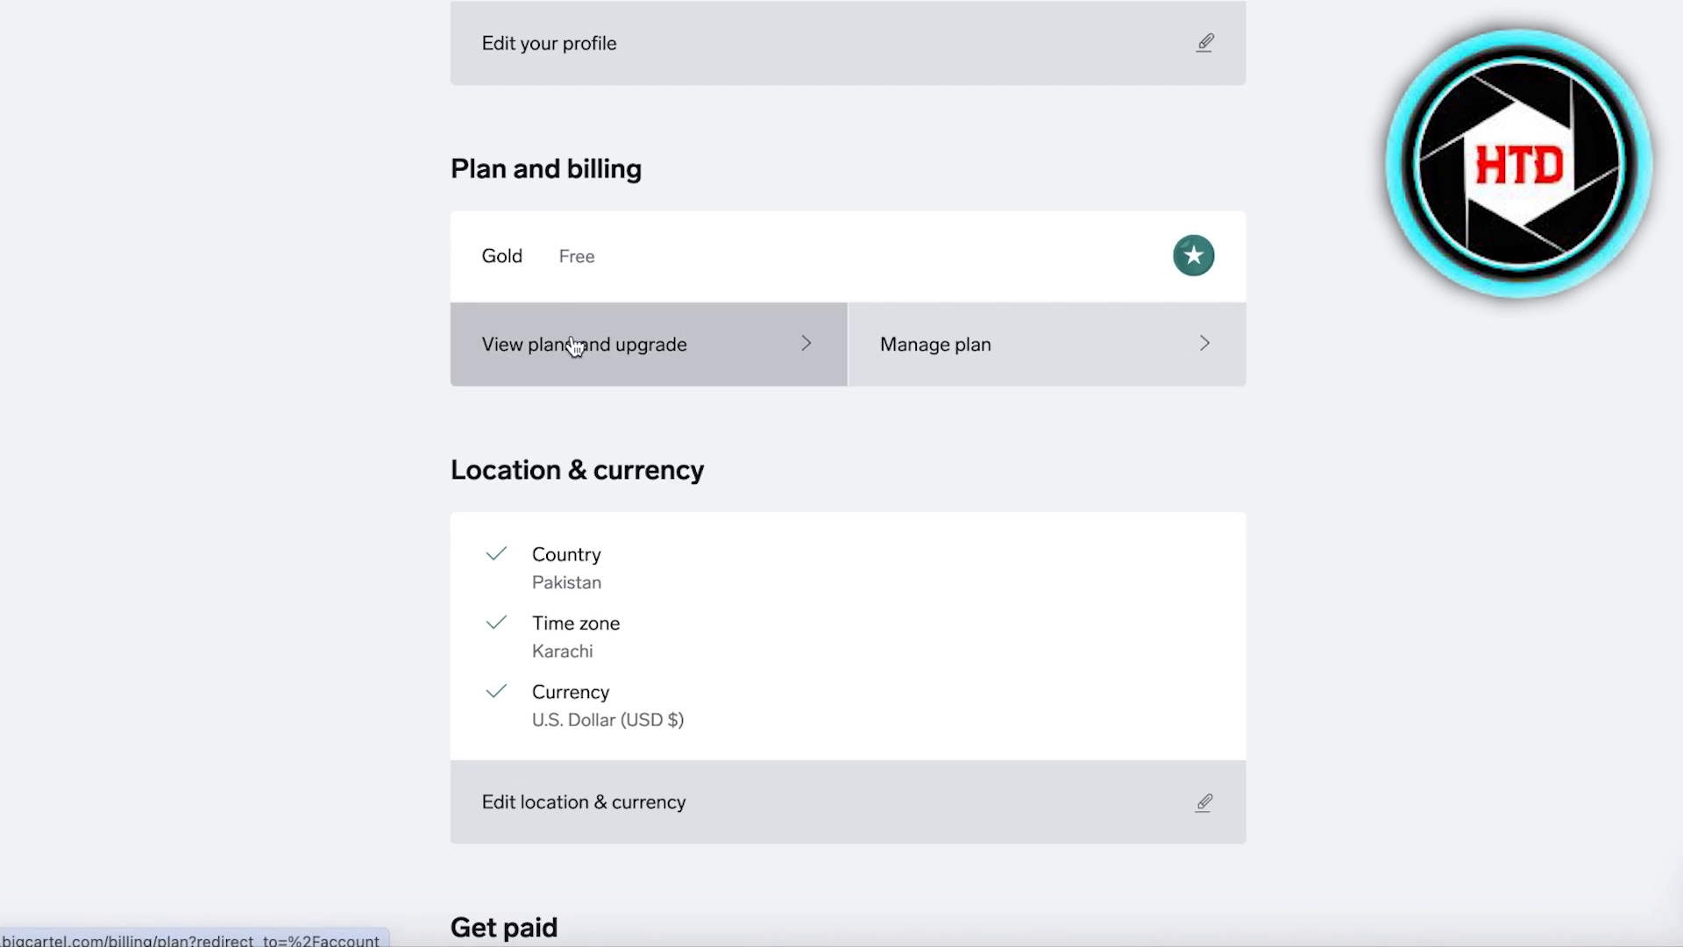
scroll(571, 339, up, 4)
scroll(576, 391, down, 9)
scroll(574, 383, down, 8)
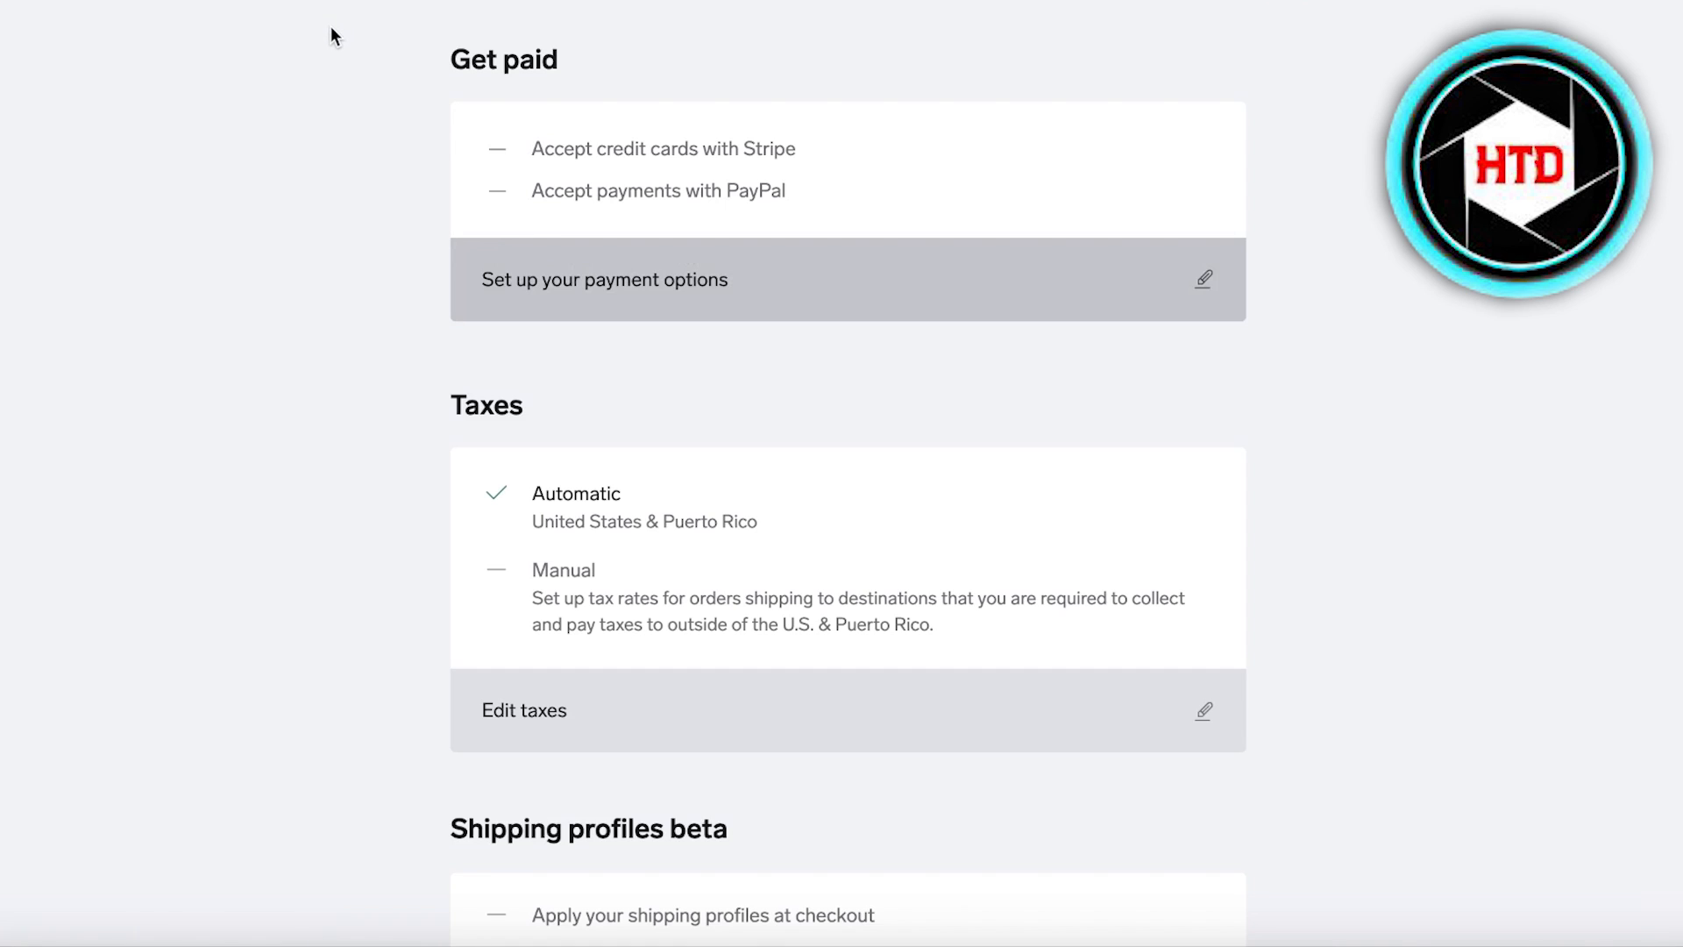
Step: Review the Stripe and PayPal payment options, return to the account page and dismiss the accept-payments guide
scroll(570, 101, down, 2)
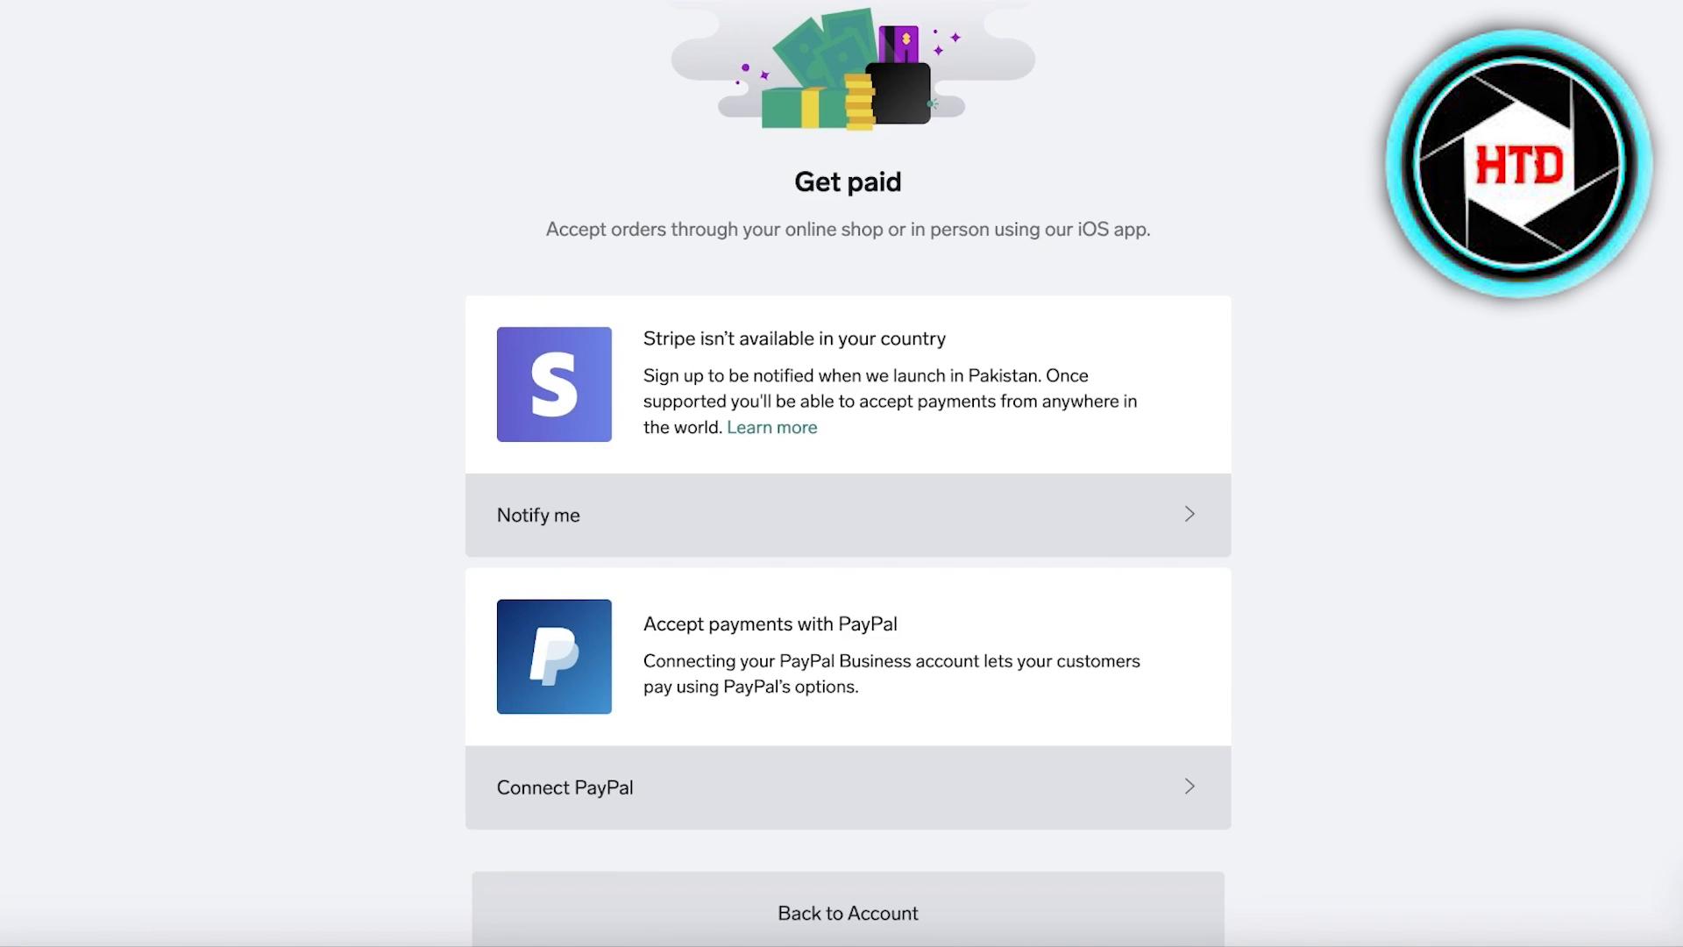
scroll(848, 438, down, 5)
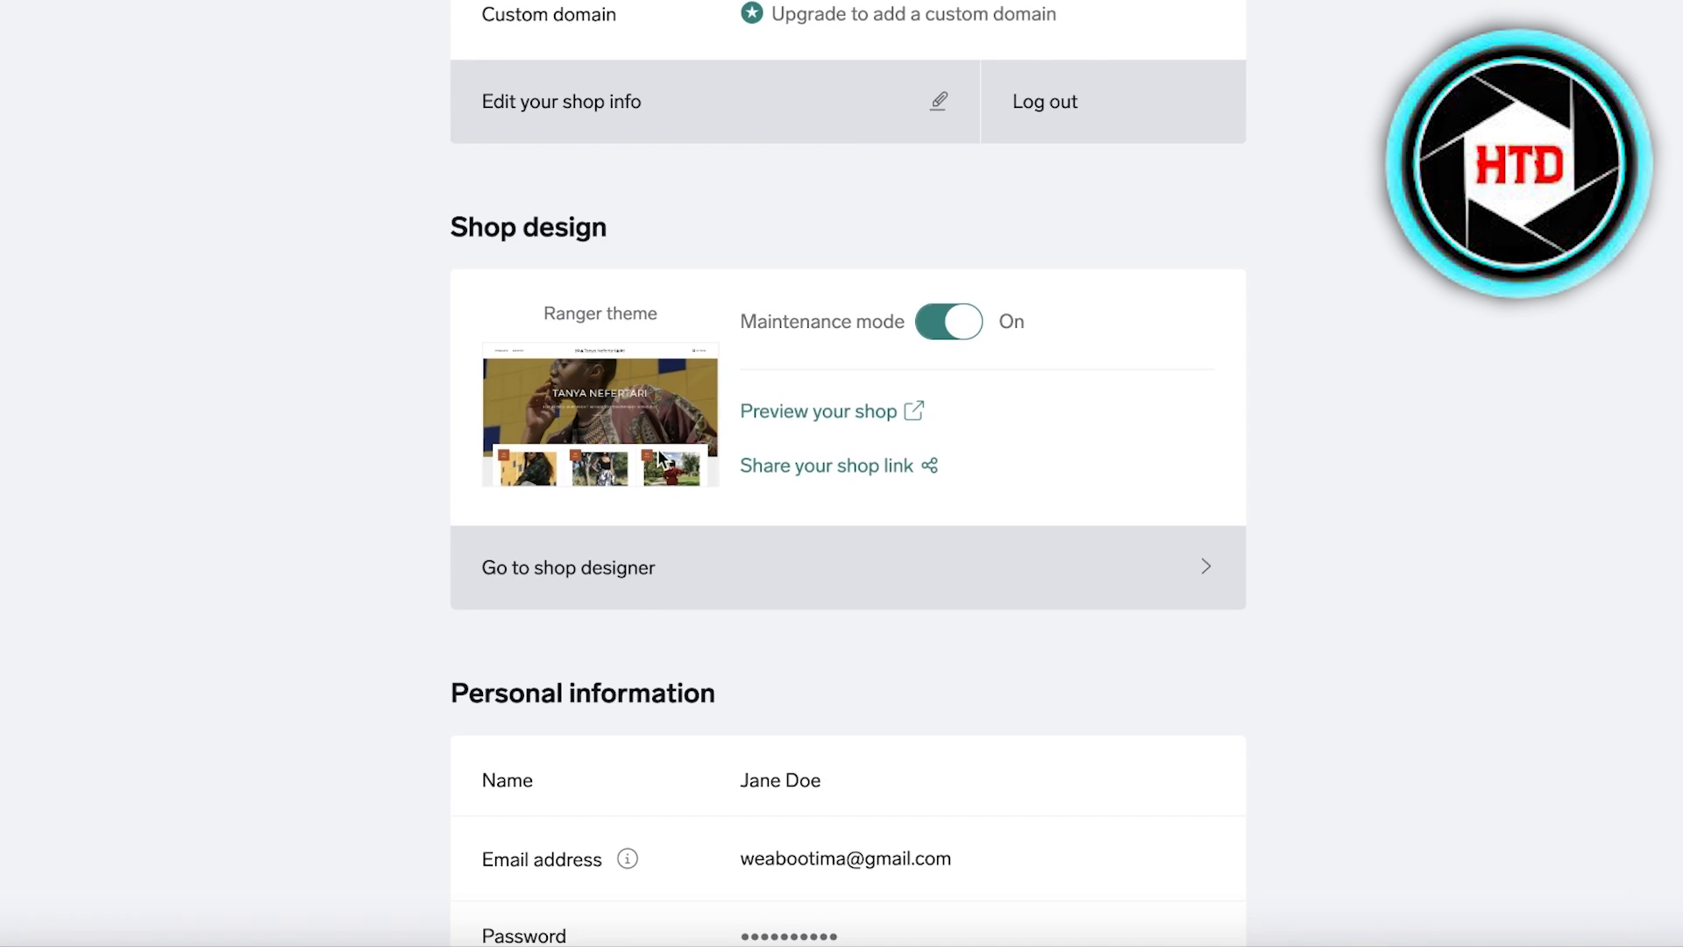
scroll(1307, 461, down, 15)
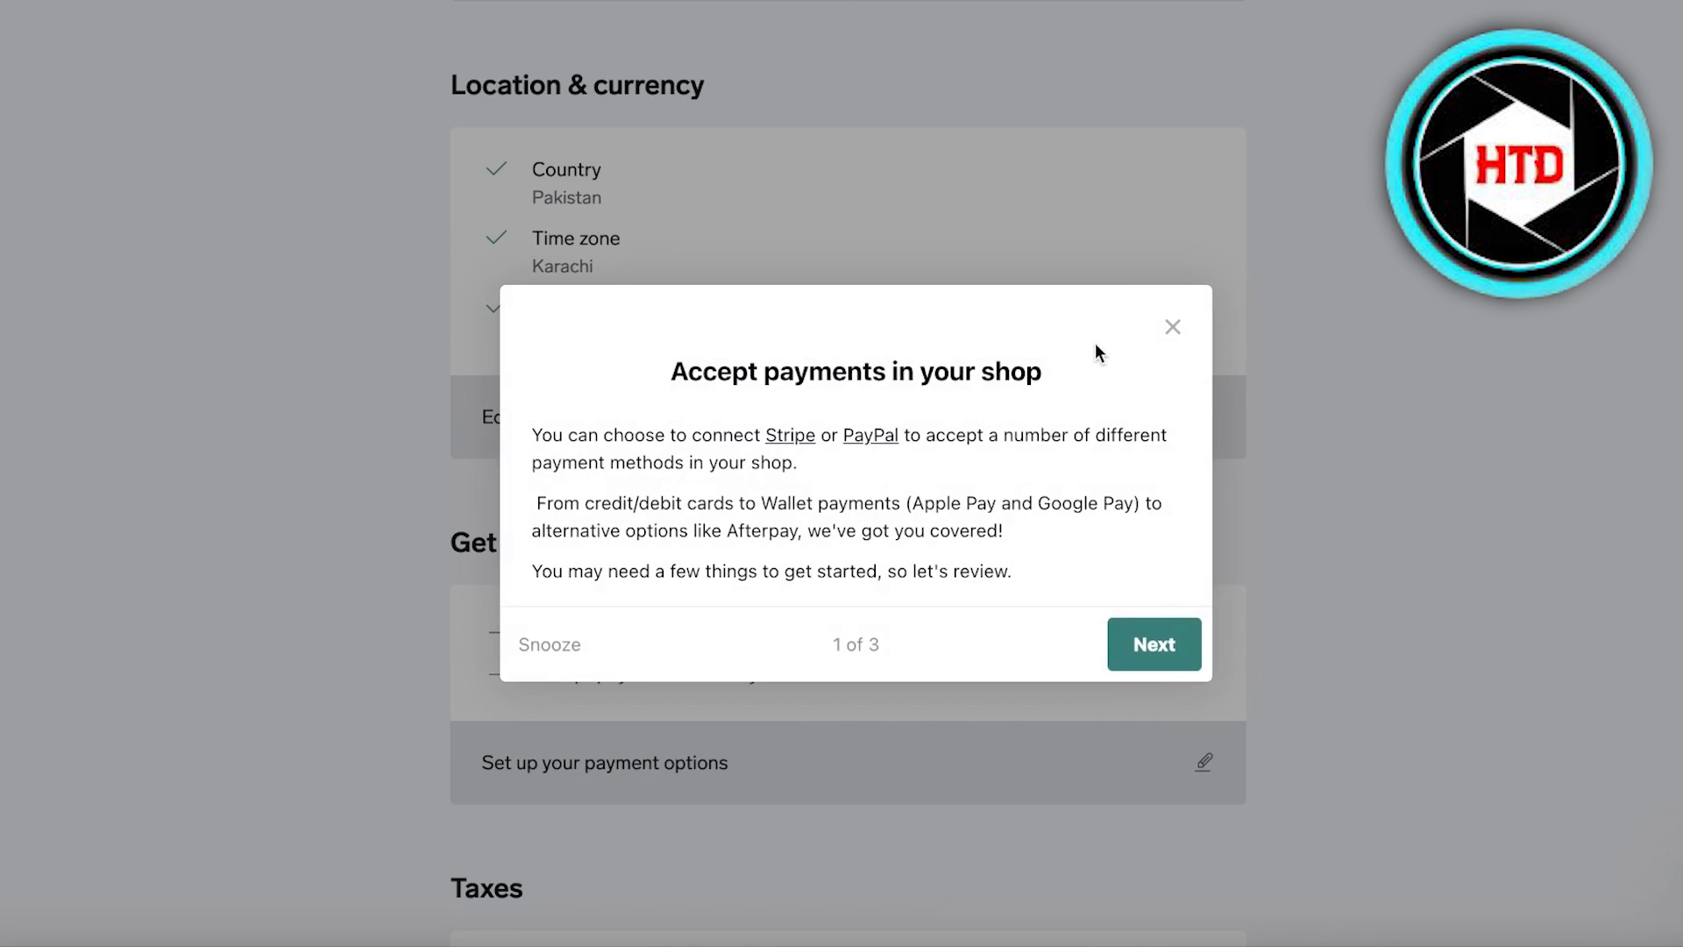
click(1170, 325)
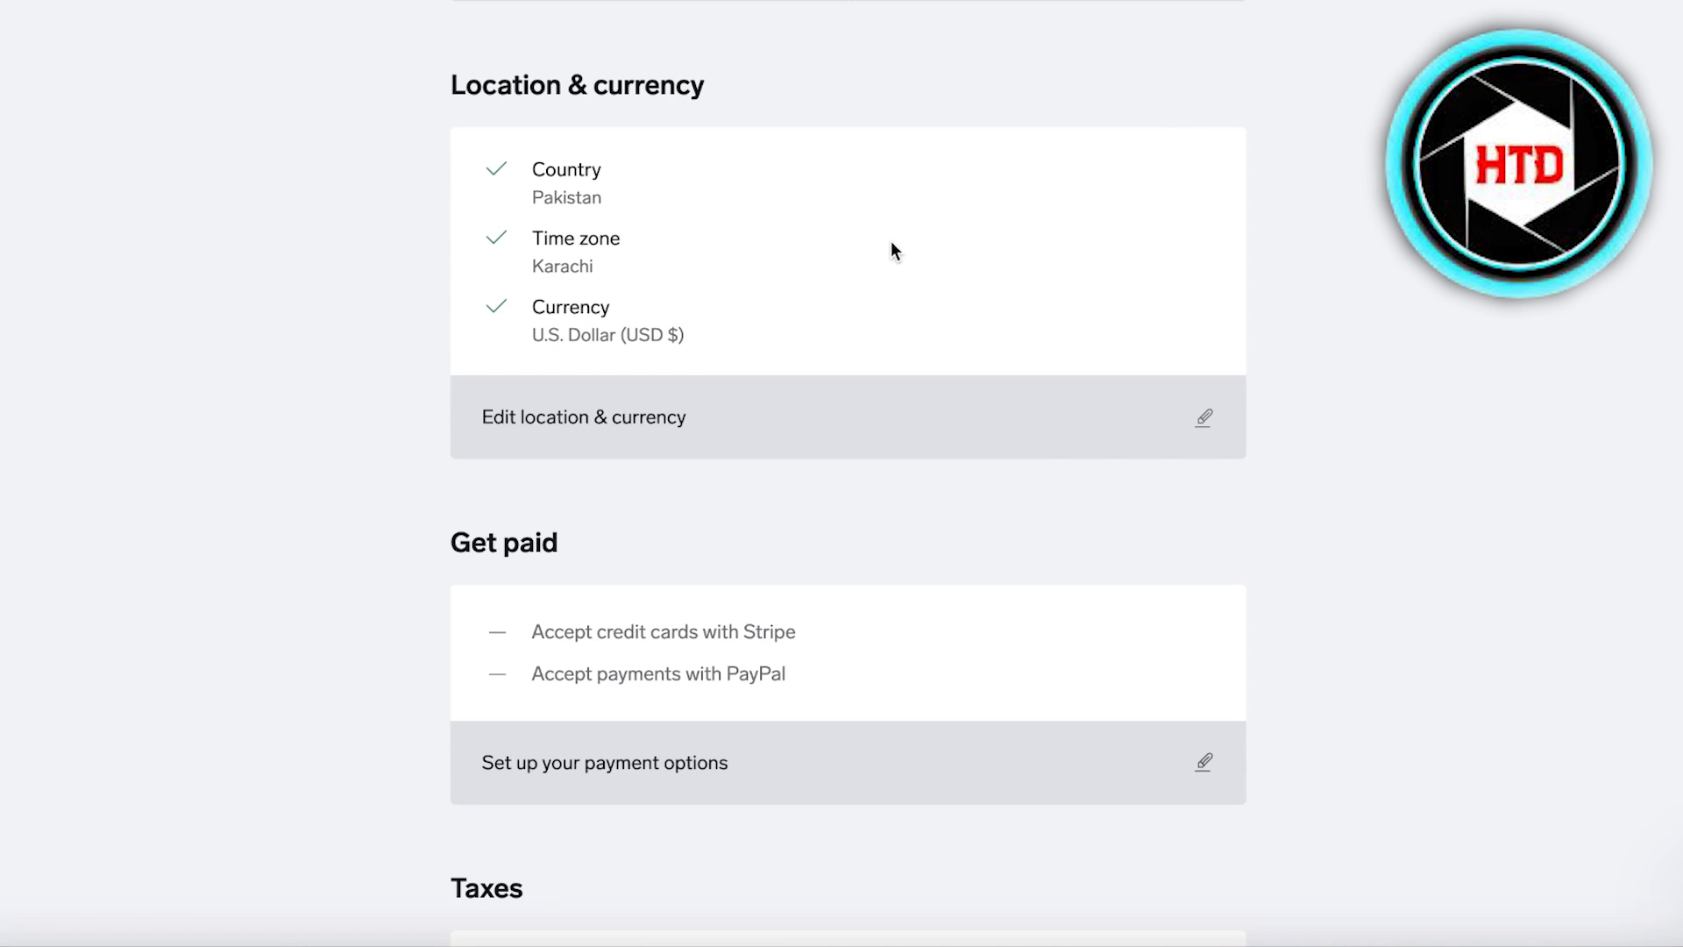
Step: Look over the tax settings, open the shipping profiles page, dismiss its guide and examine the default and product shipping options
scroll(793, 553, down, 7)
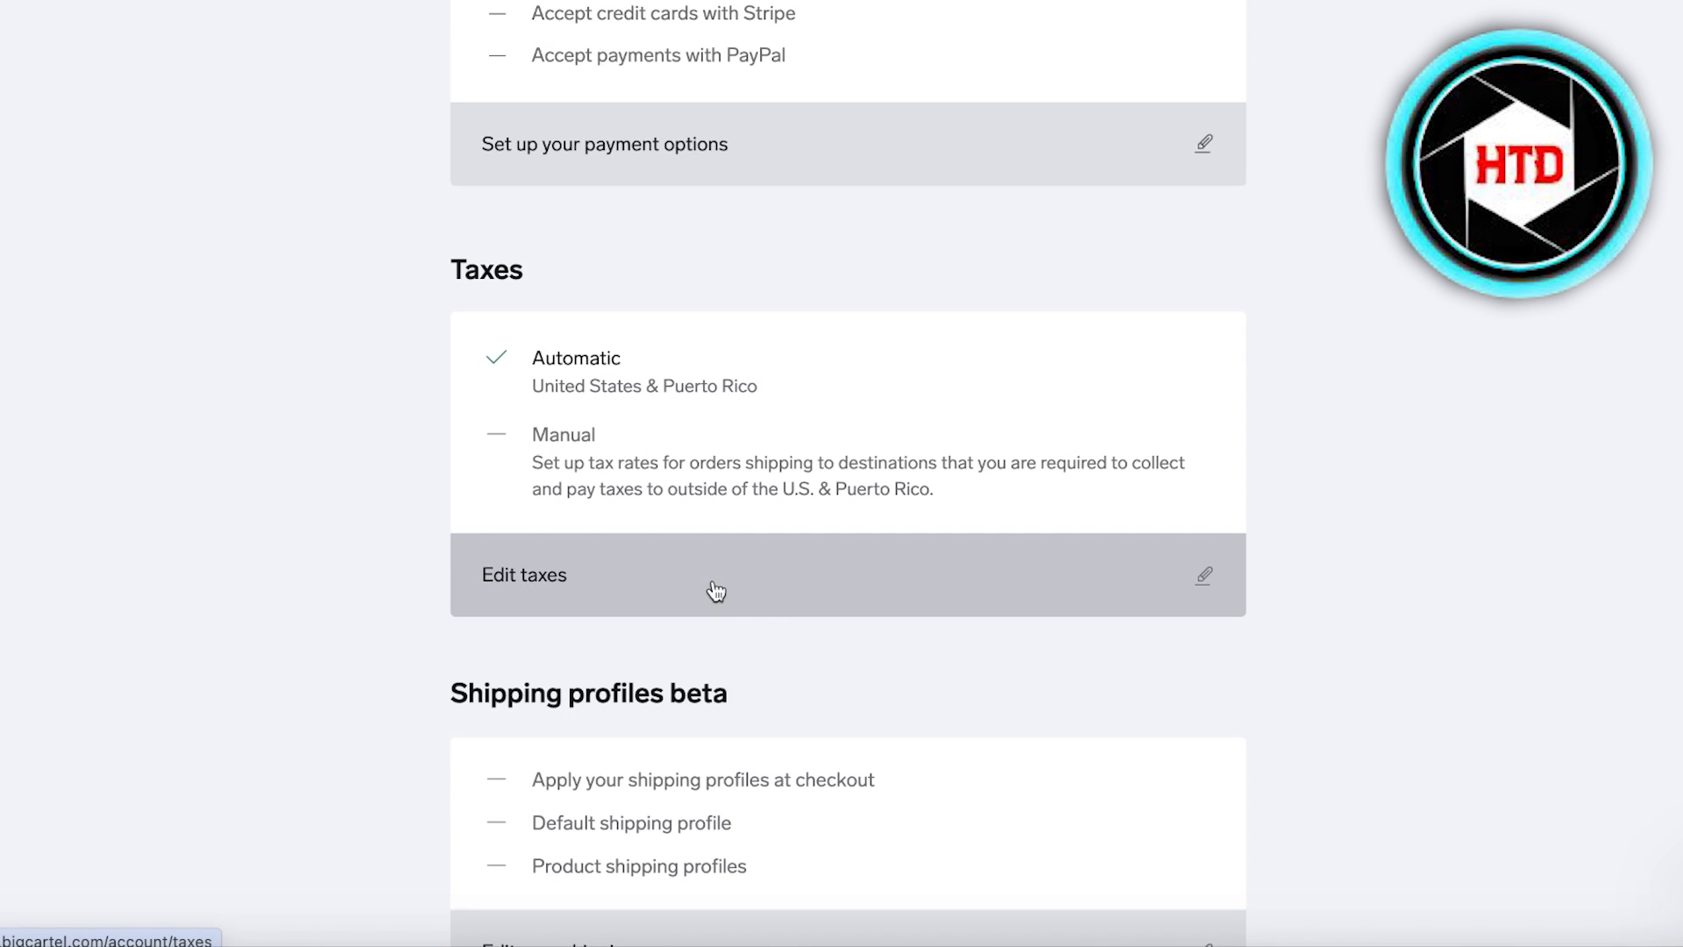
scroll(716, 592, down, 8)
scroll(876, 438, up, 1)
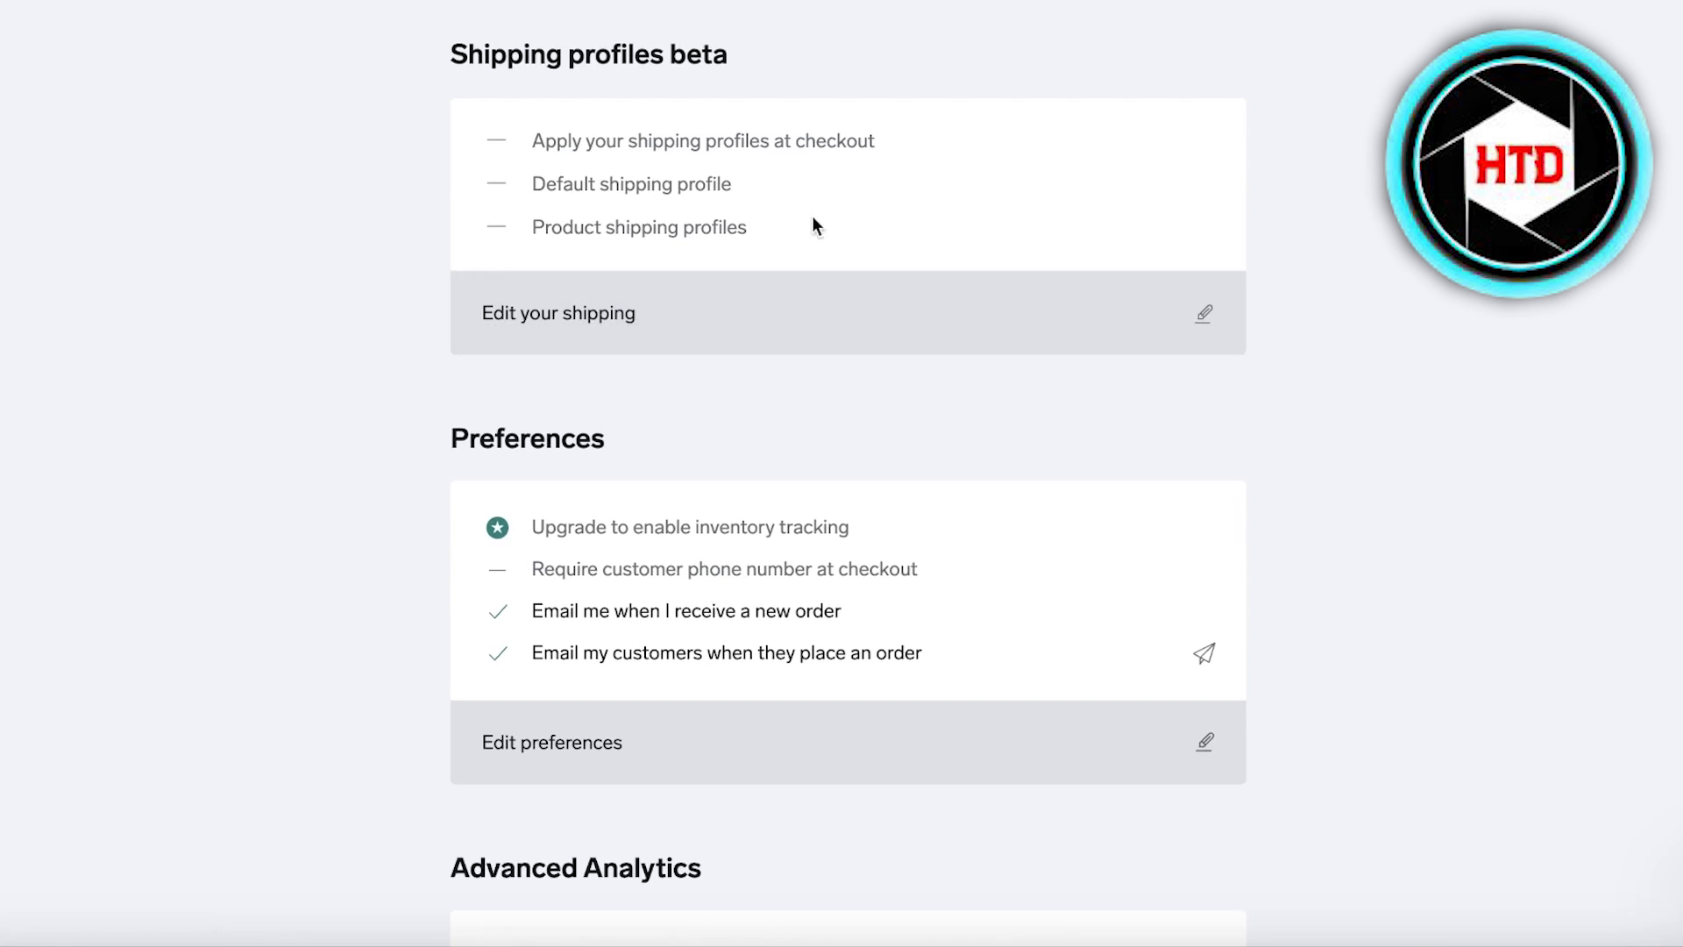
click(864, 303)
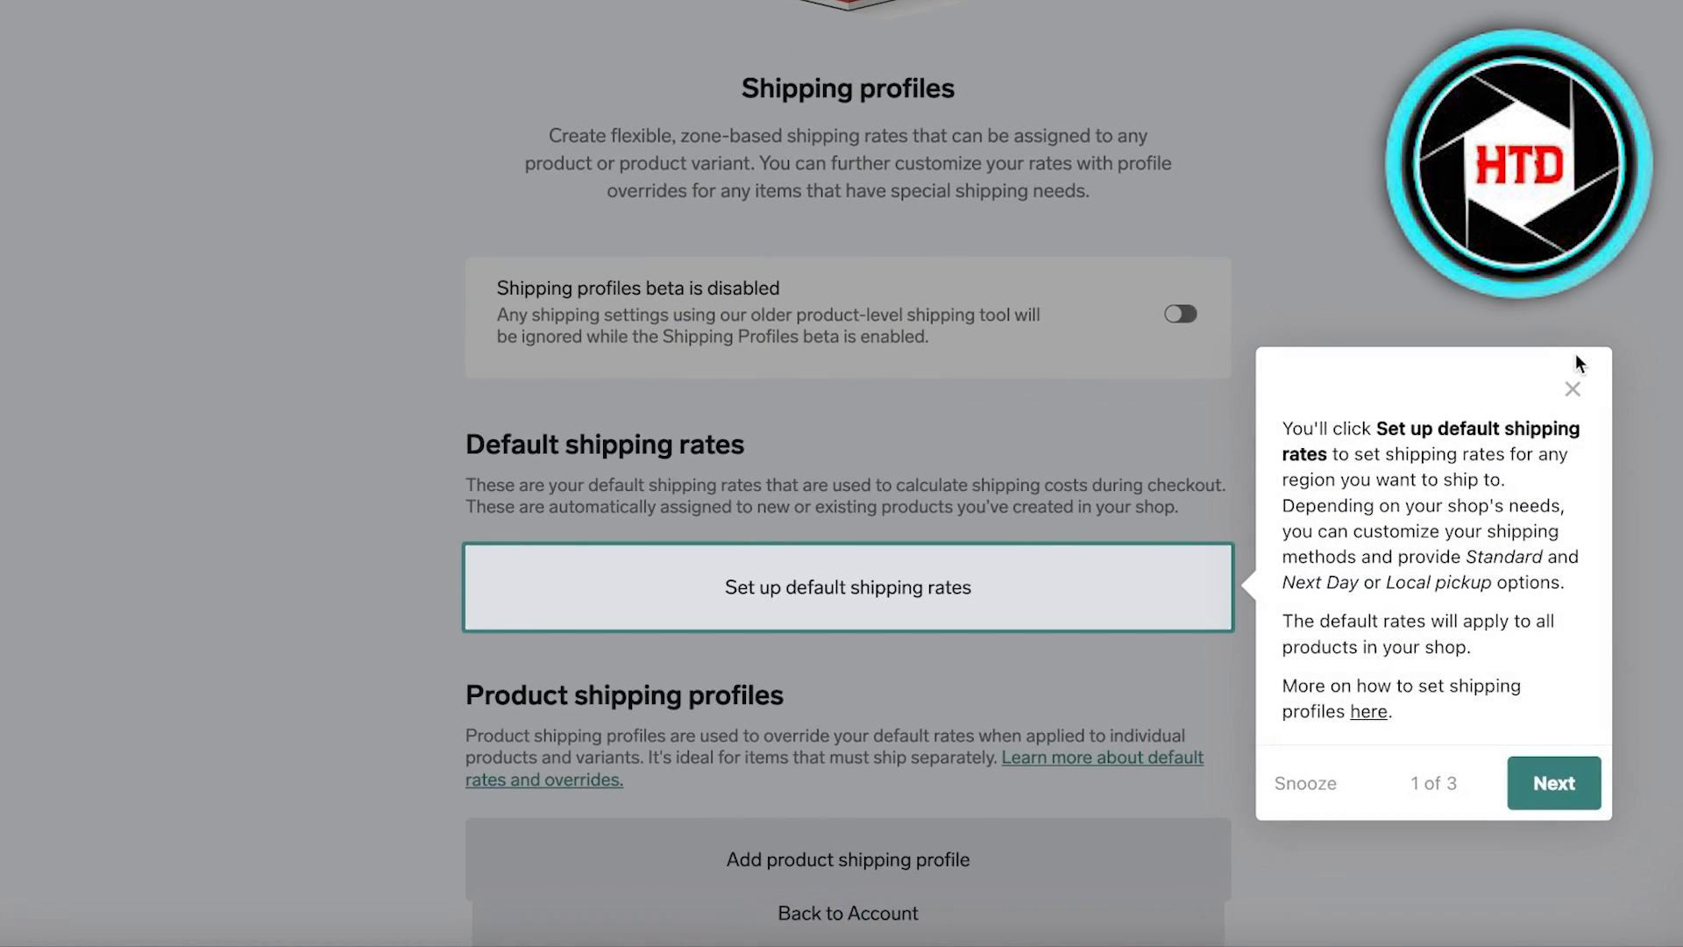
click(1576, 389)
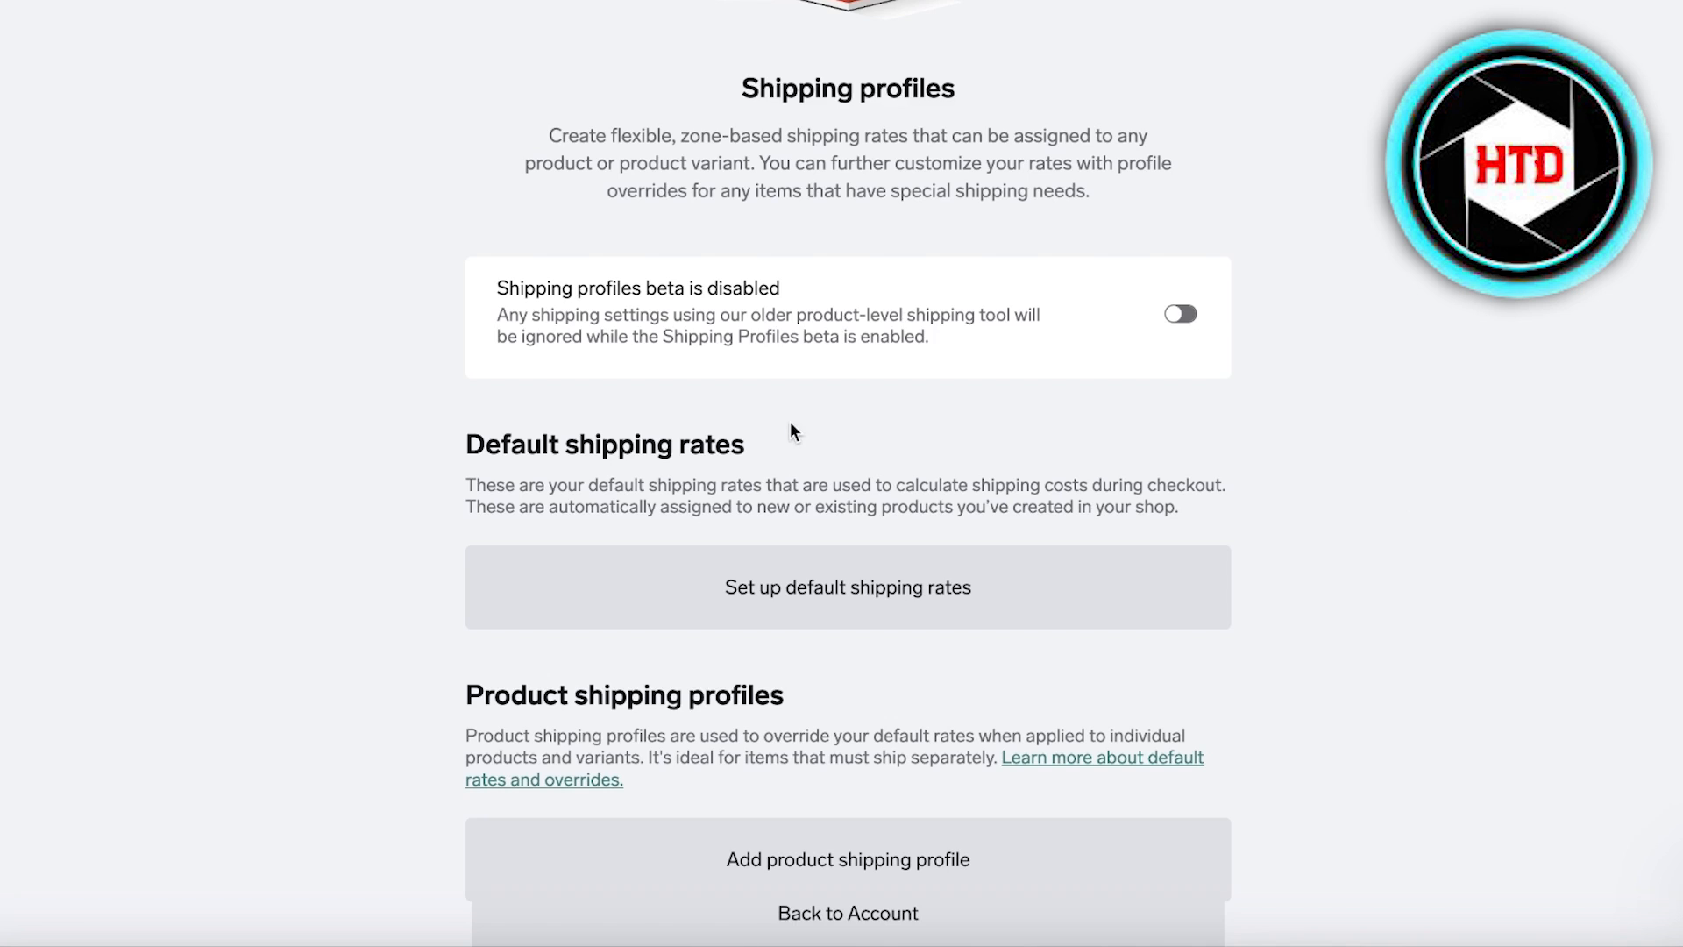
scroll(794, 436, down, 4)
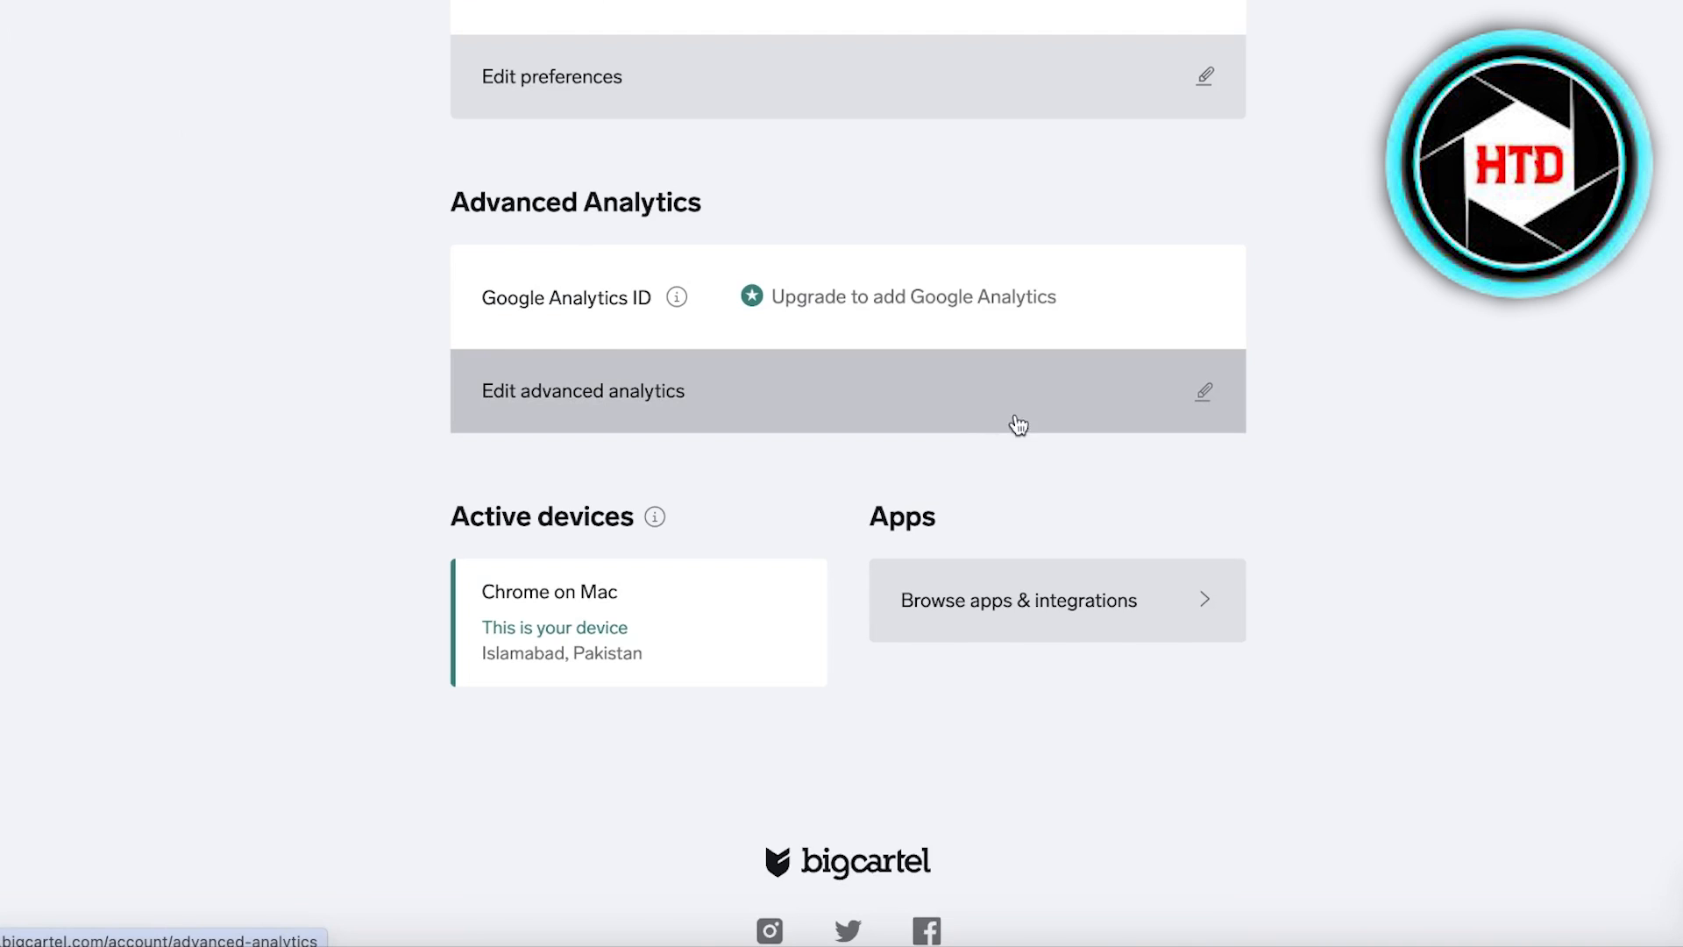
Step: Review the account page's shipping profiles, preferences, advanced analytics, active devices and apps sections
scroll(379, 393, down, 3)
scroll(379, 392, up, 8)
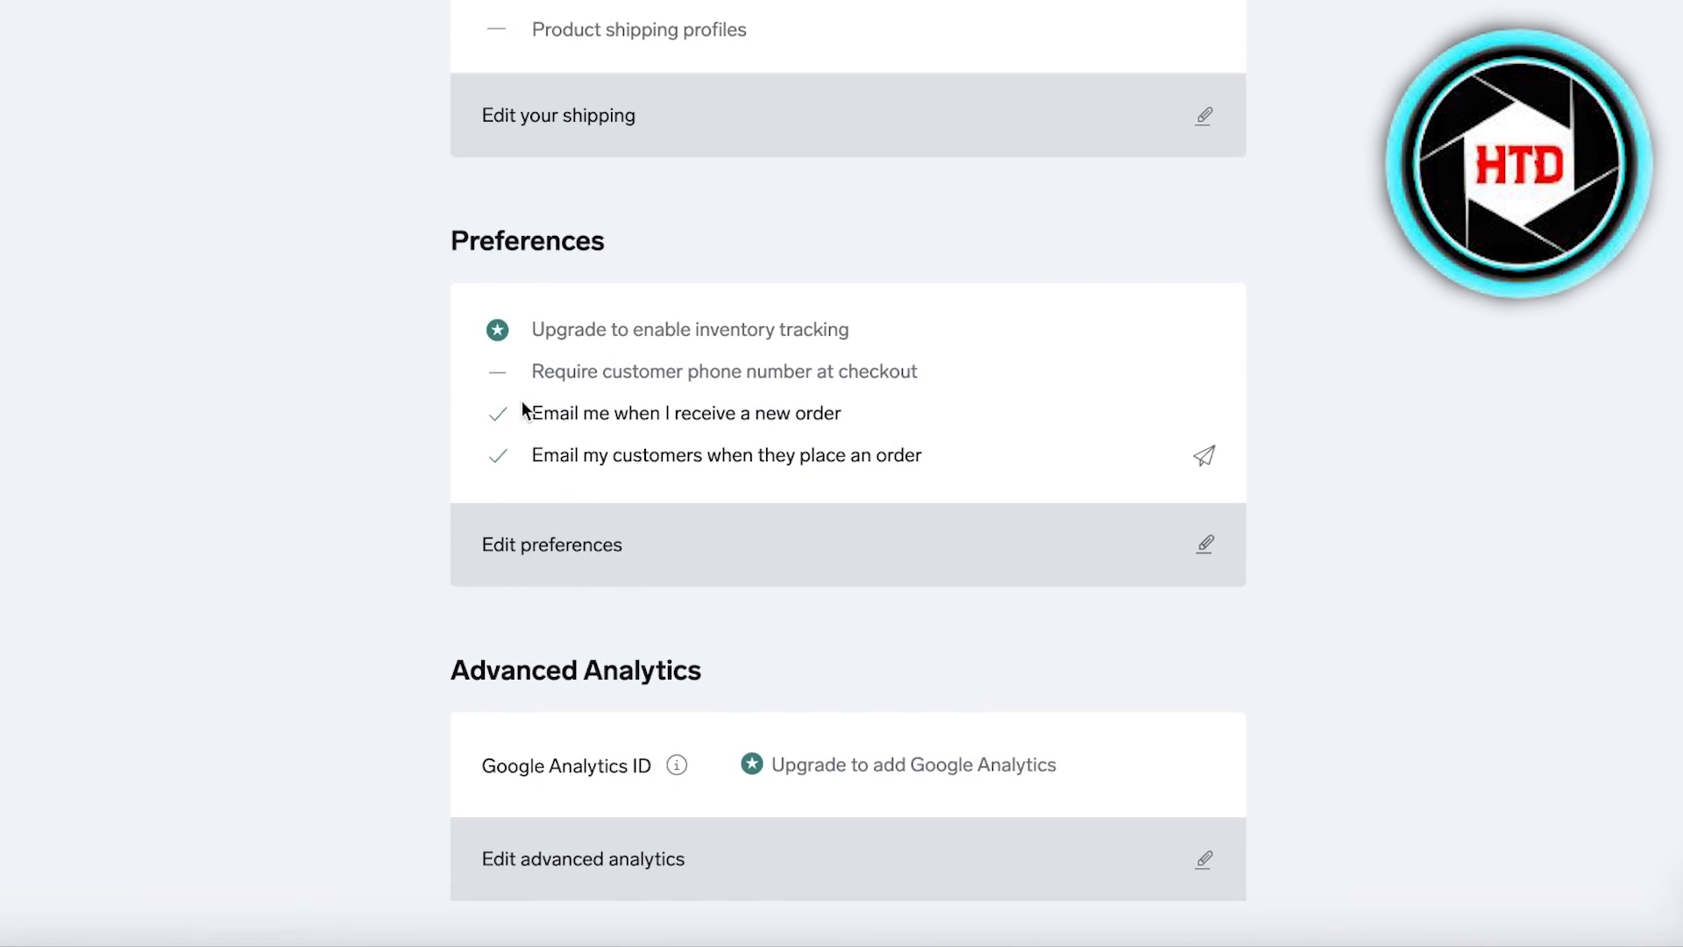
scroll(61, 21, up, 10)
scroll(444, 293, down, 8)
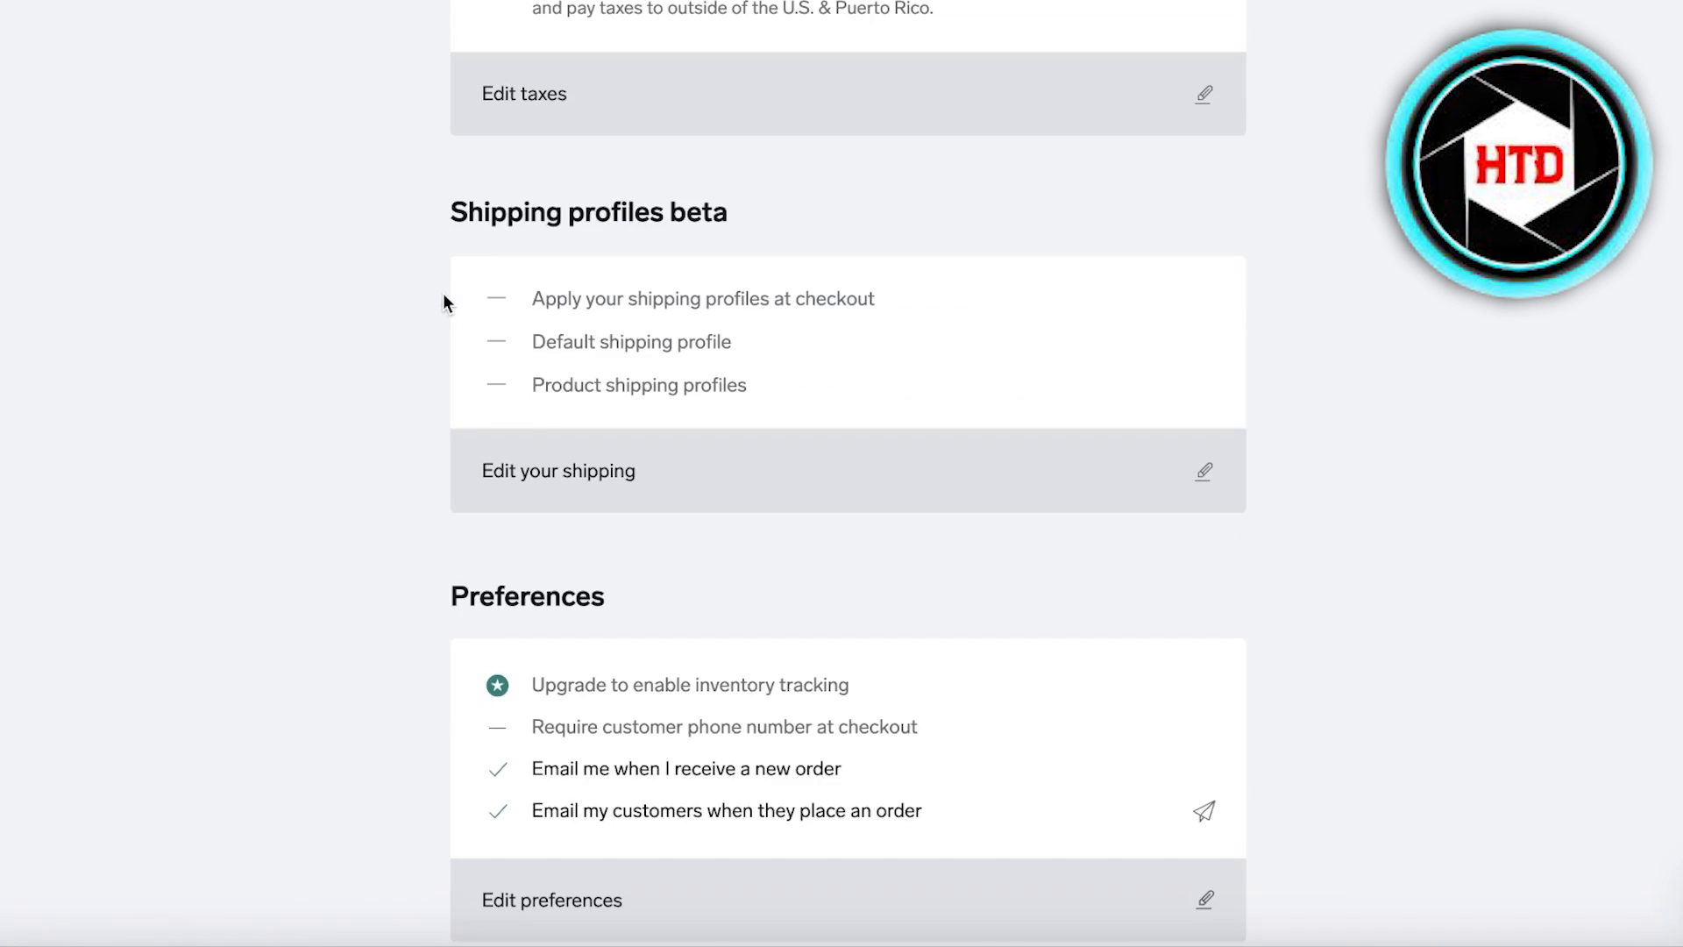
scroll(444, 295, up, 1)
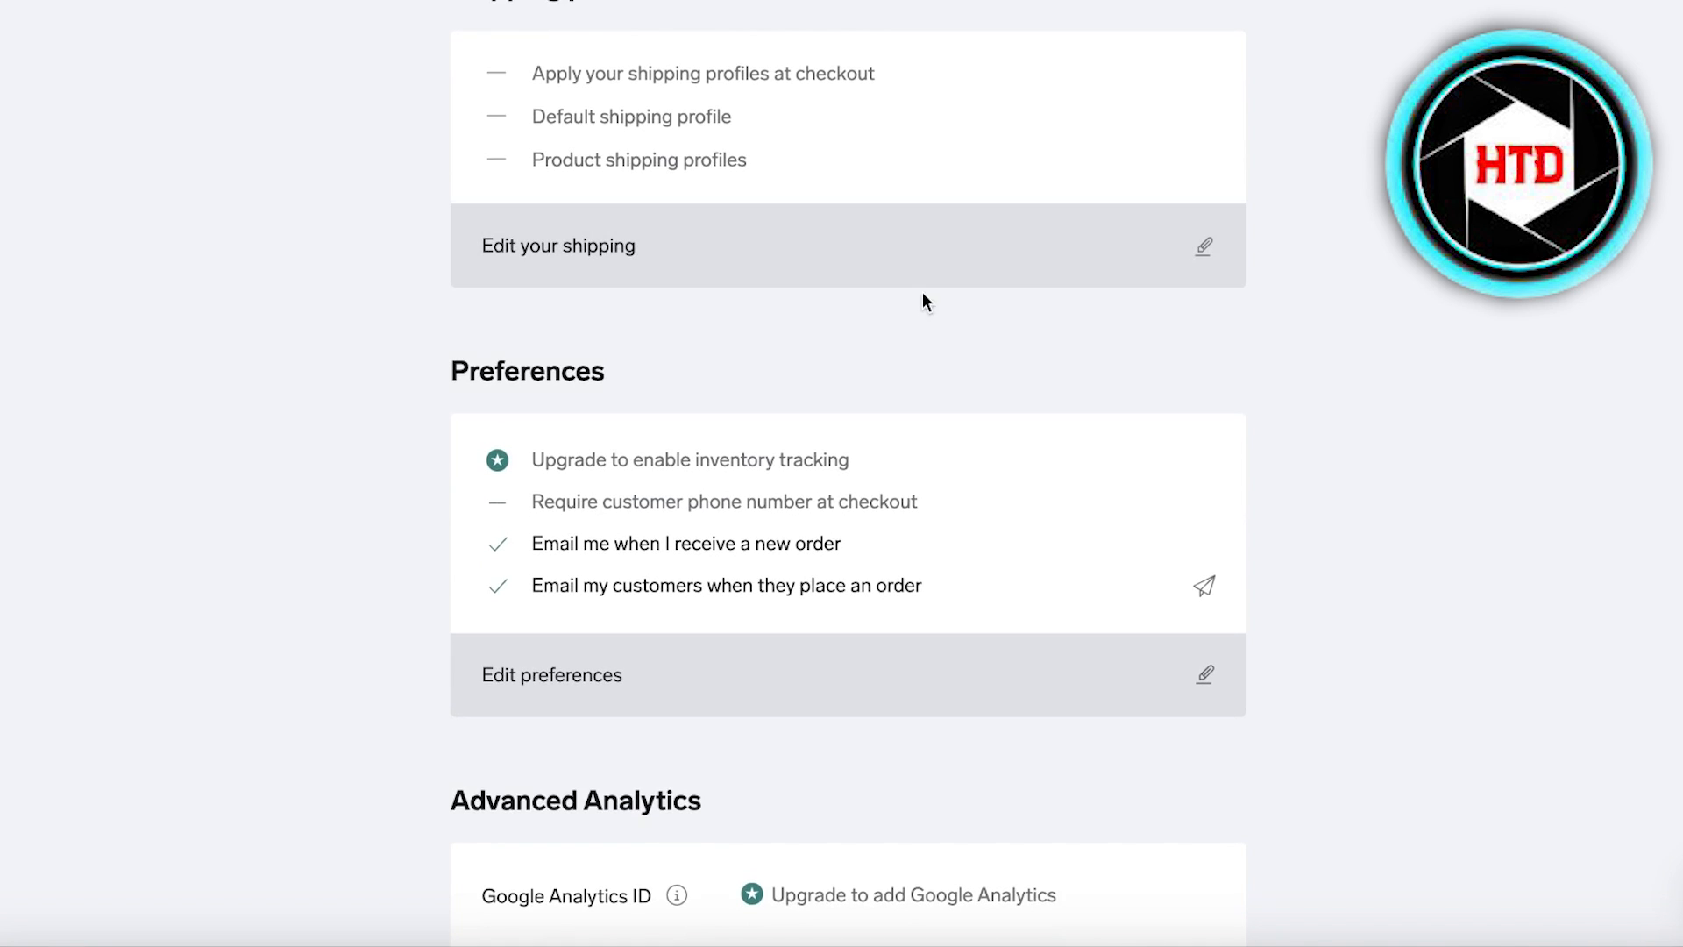
scroll(691, 494, down, 5)
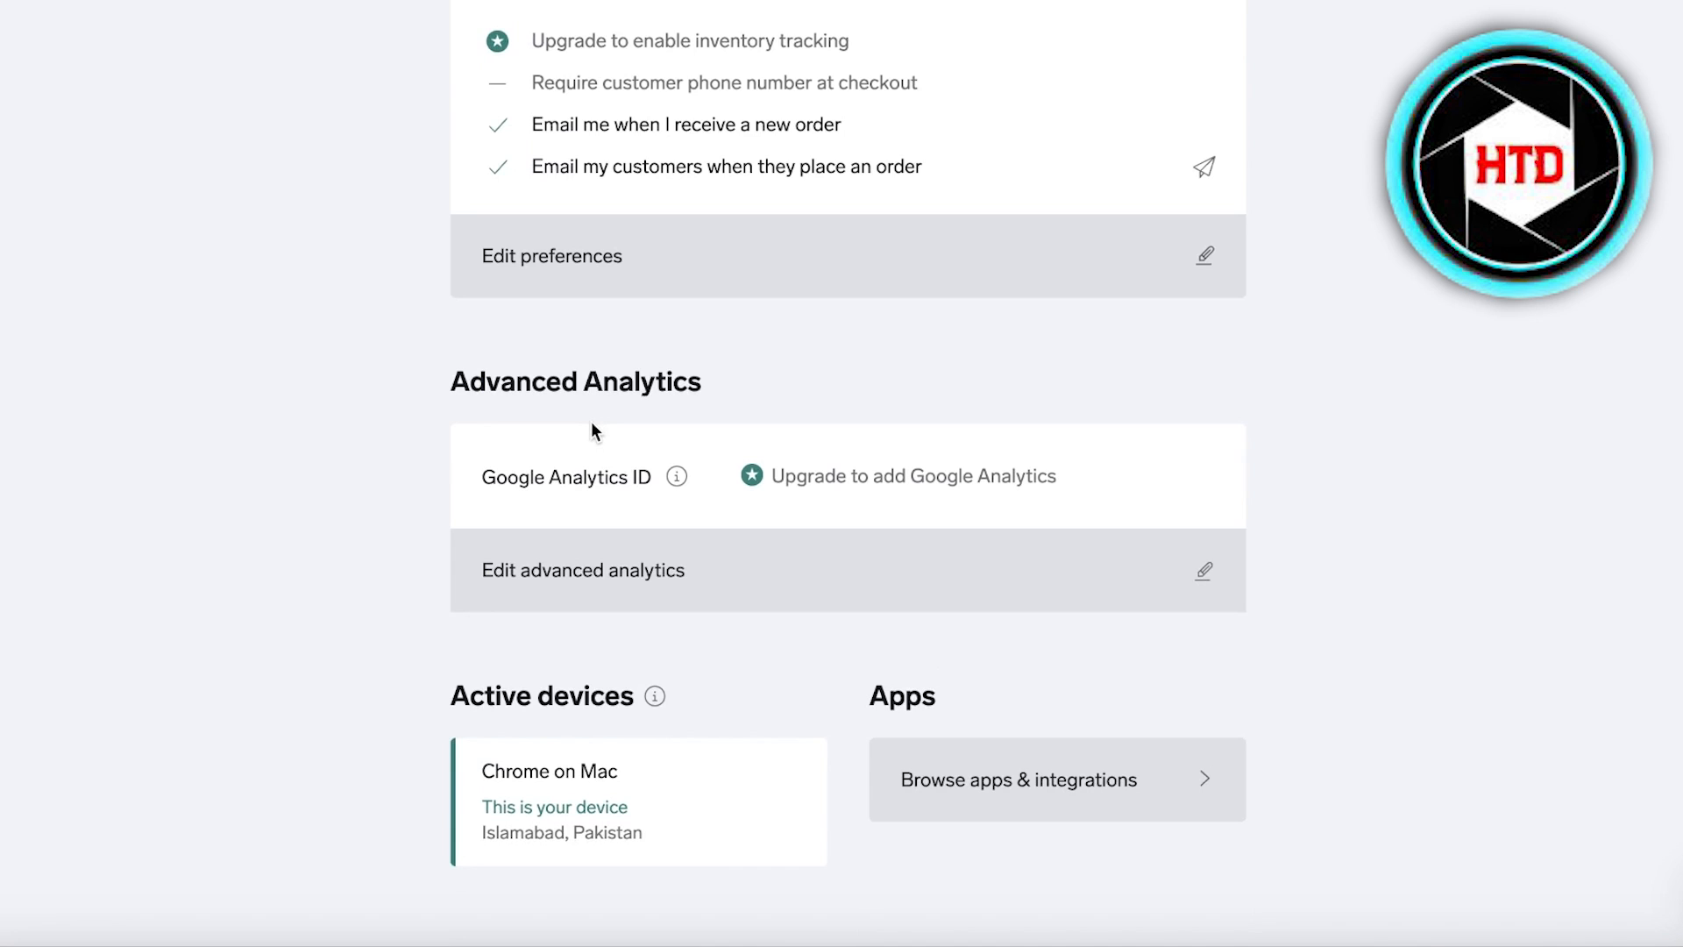
scroll(635, 466, up, 3)
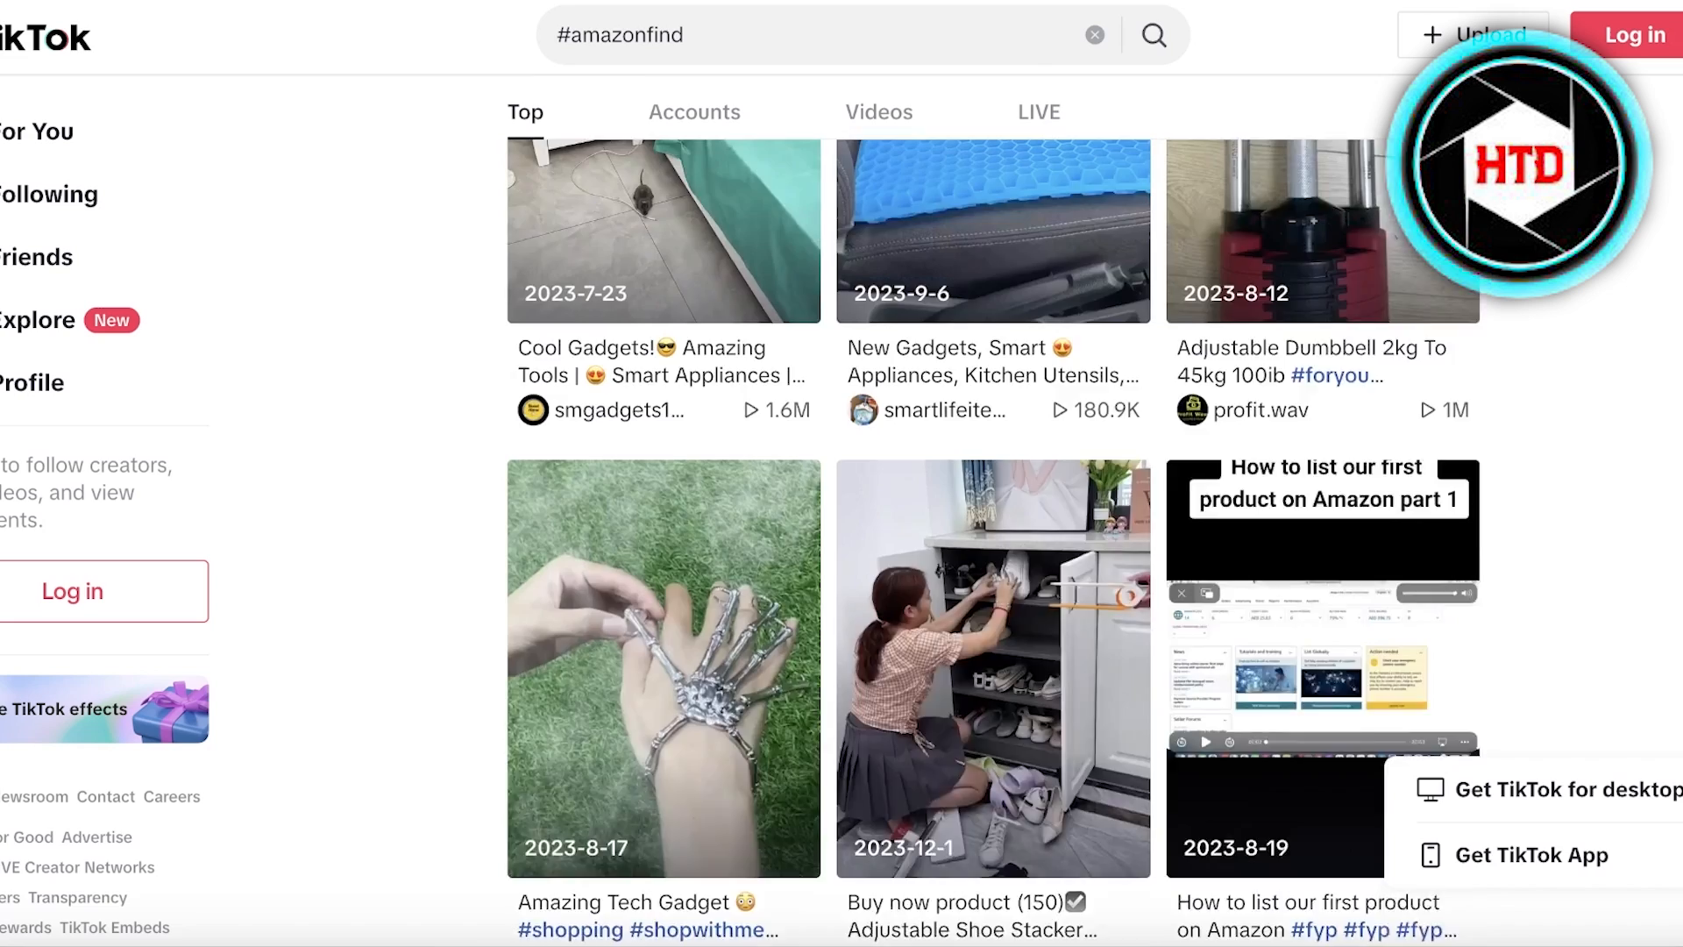
Step: Switch to TikTok and browse the #amazonfind search results for trending product ideas
scroll(1676, 332, down, 5)
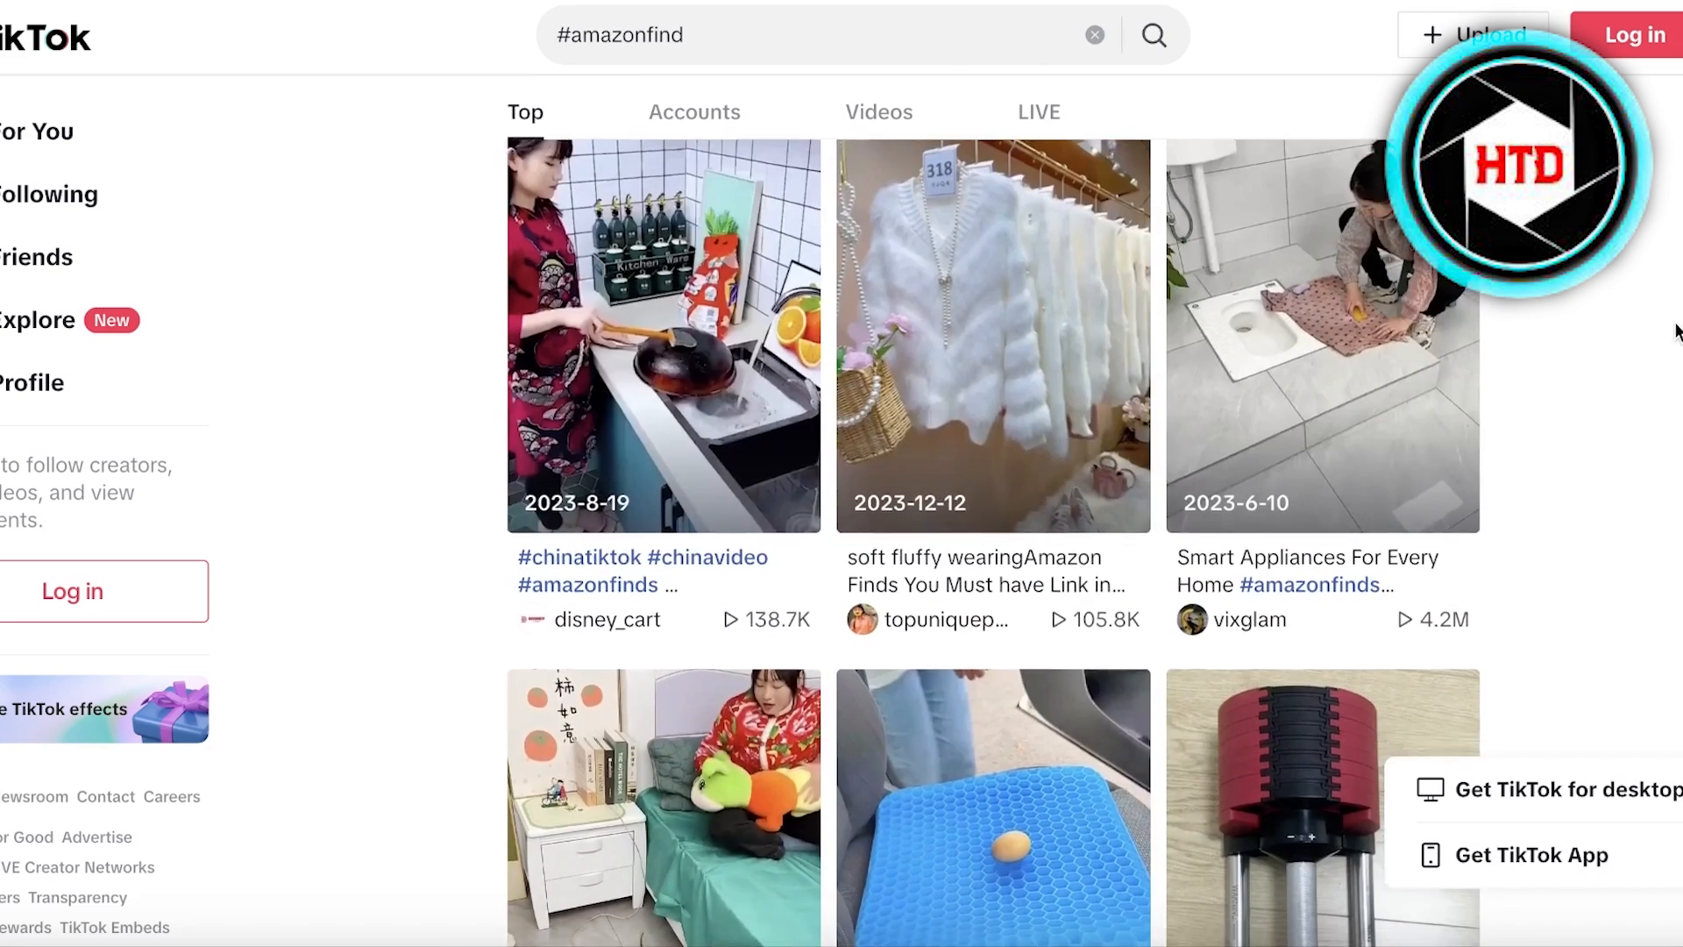
scroll(1676, 332, down, 10)
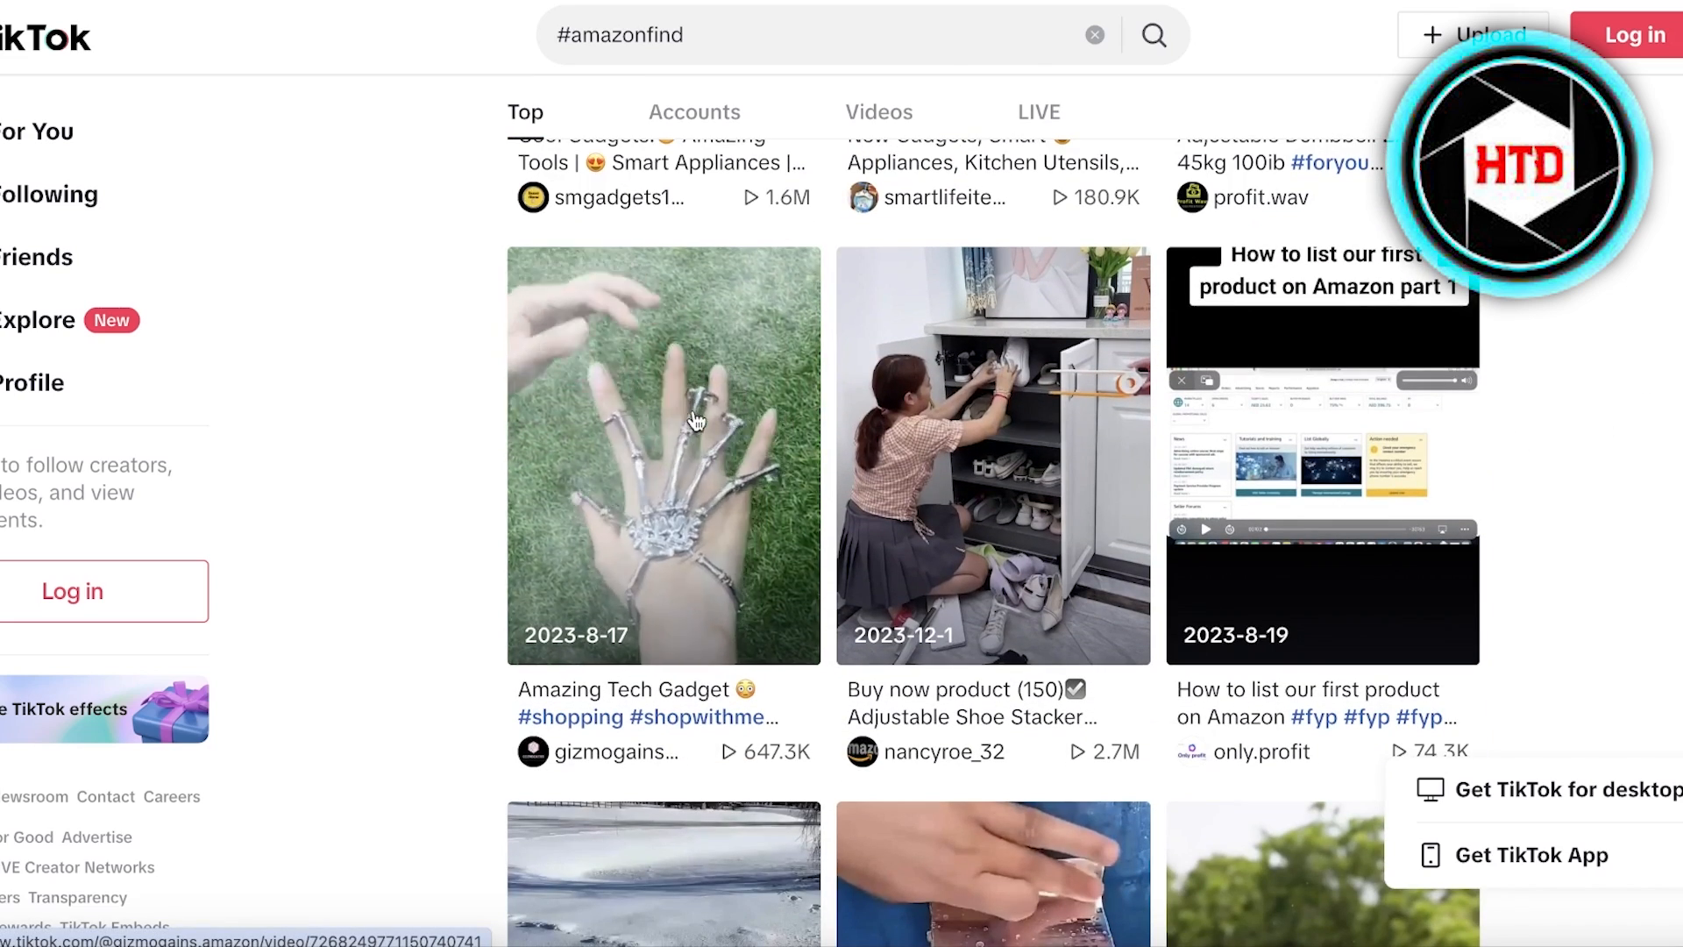
scroll(1476, 434, down, 15)
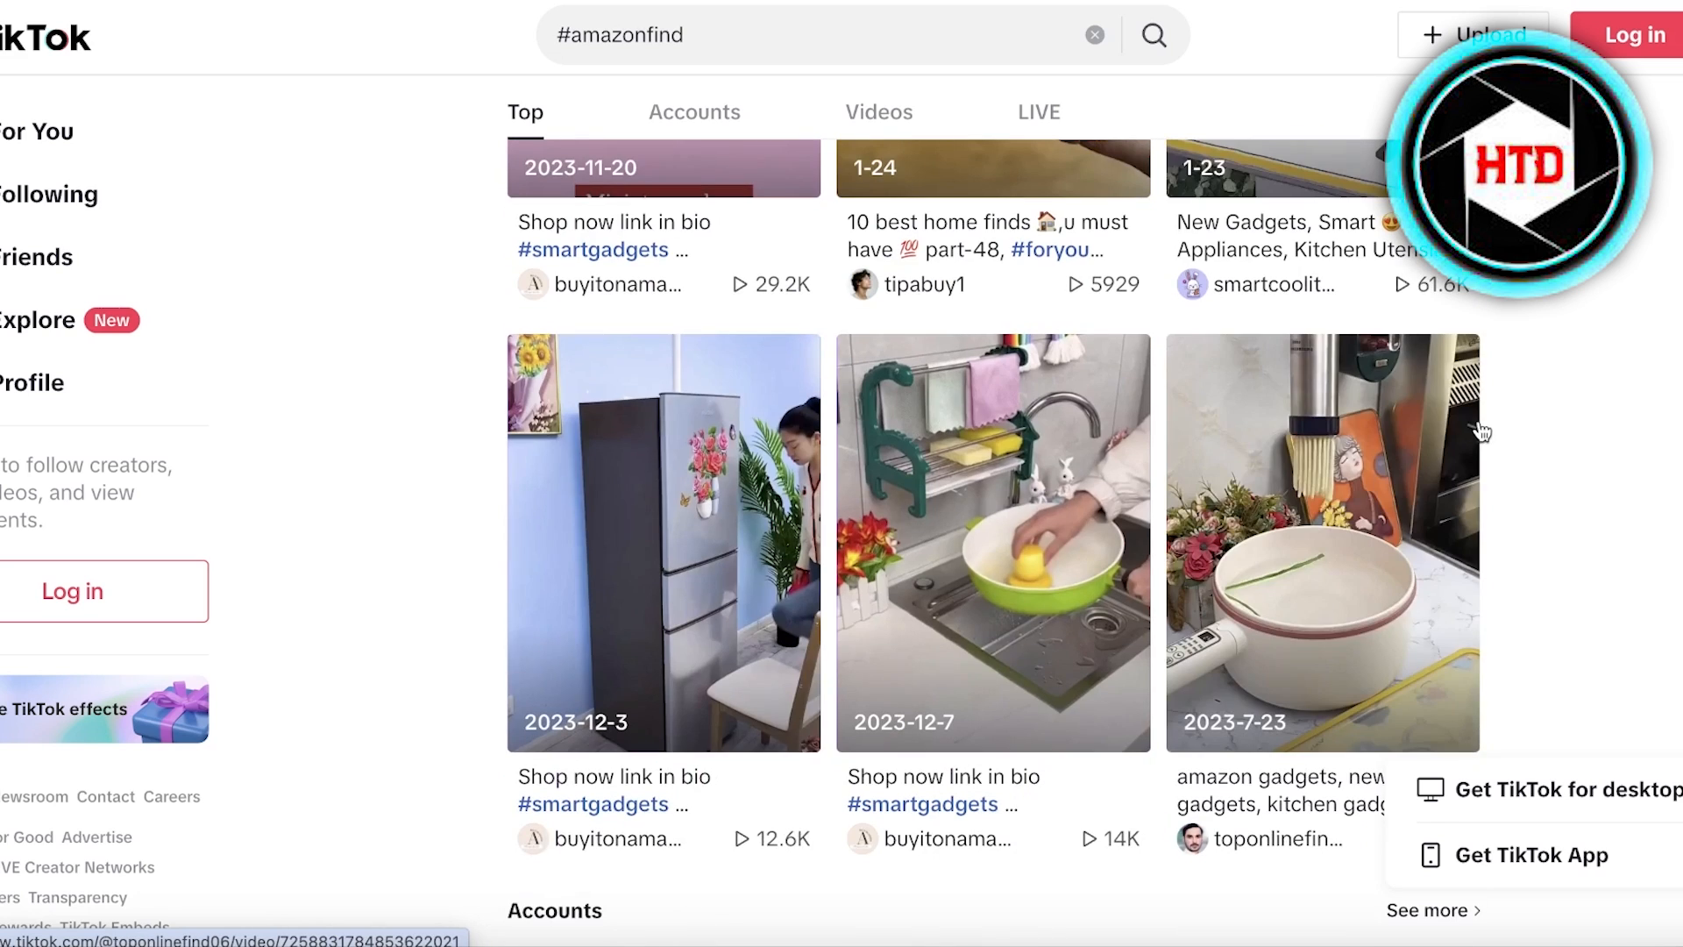
scroll(1478, 430, down, 12)
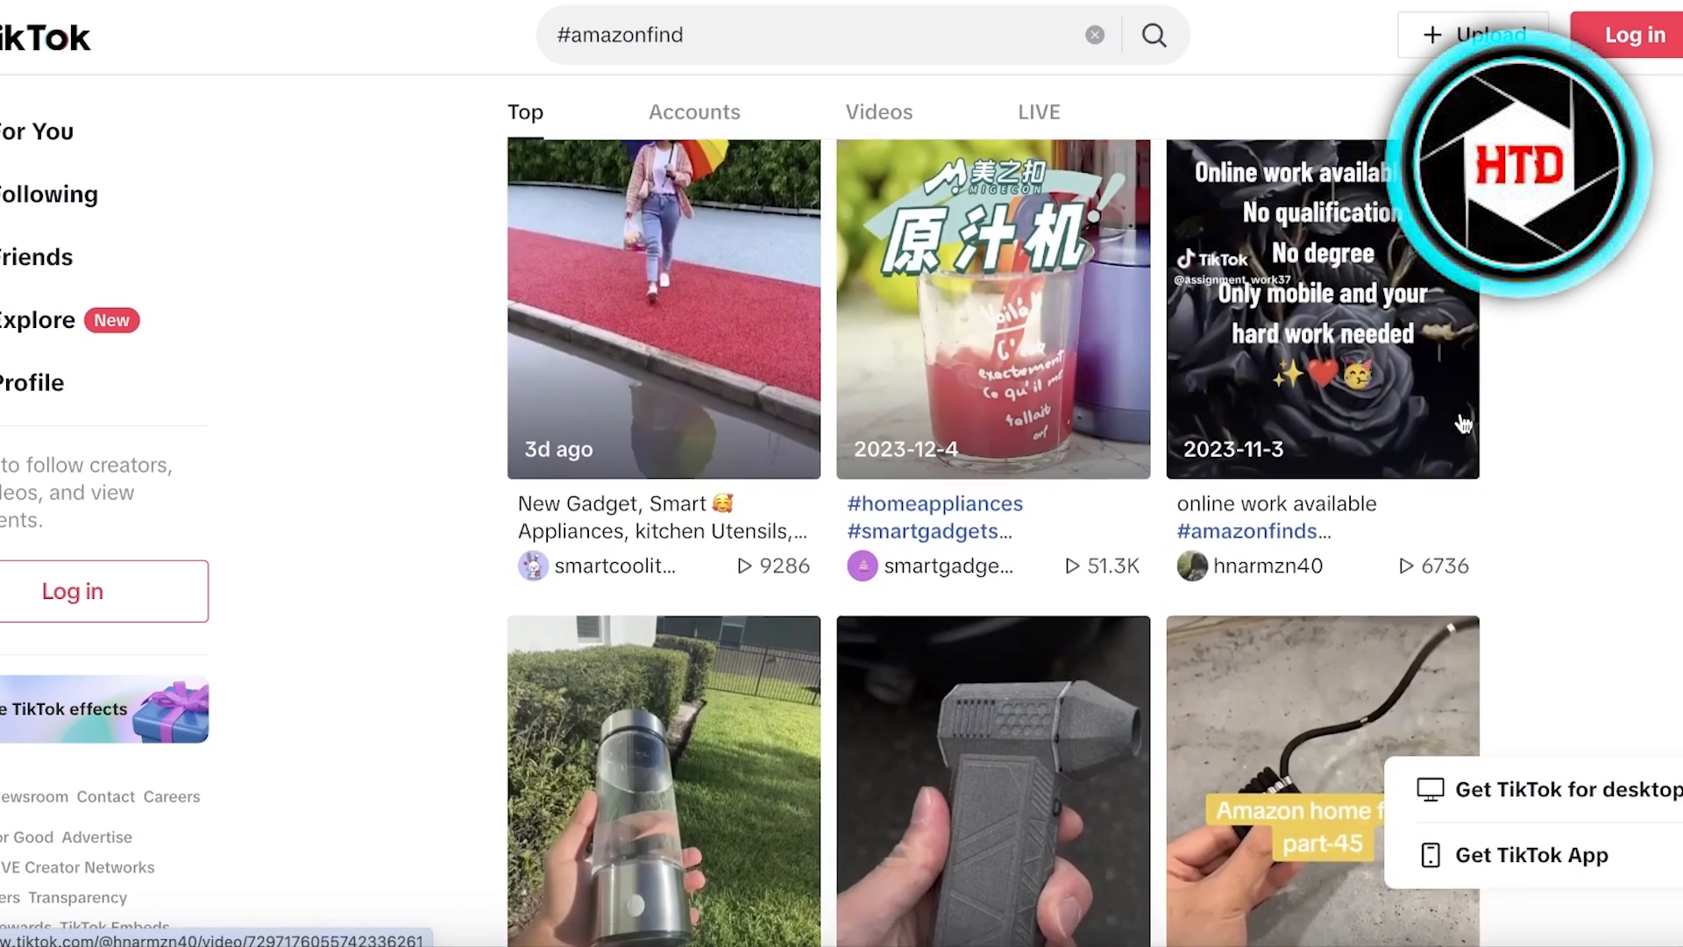
scroll(1463, 425, down, 3)
scroll(1463, 424, down, 12)
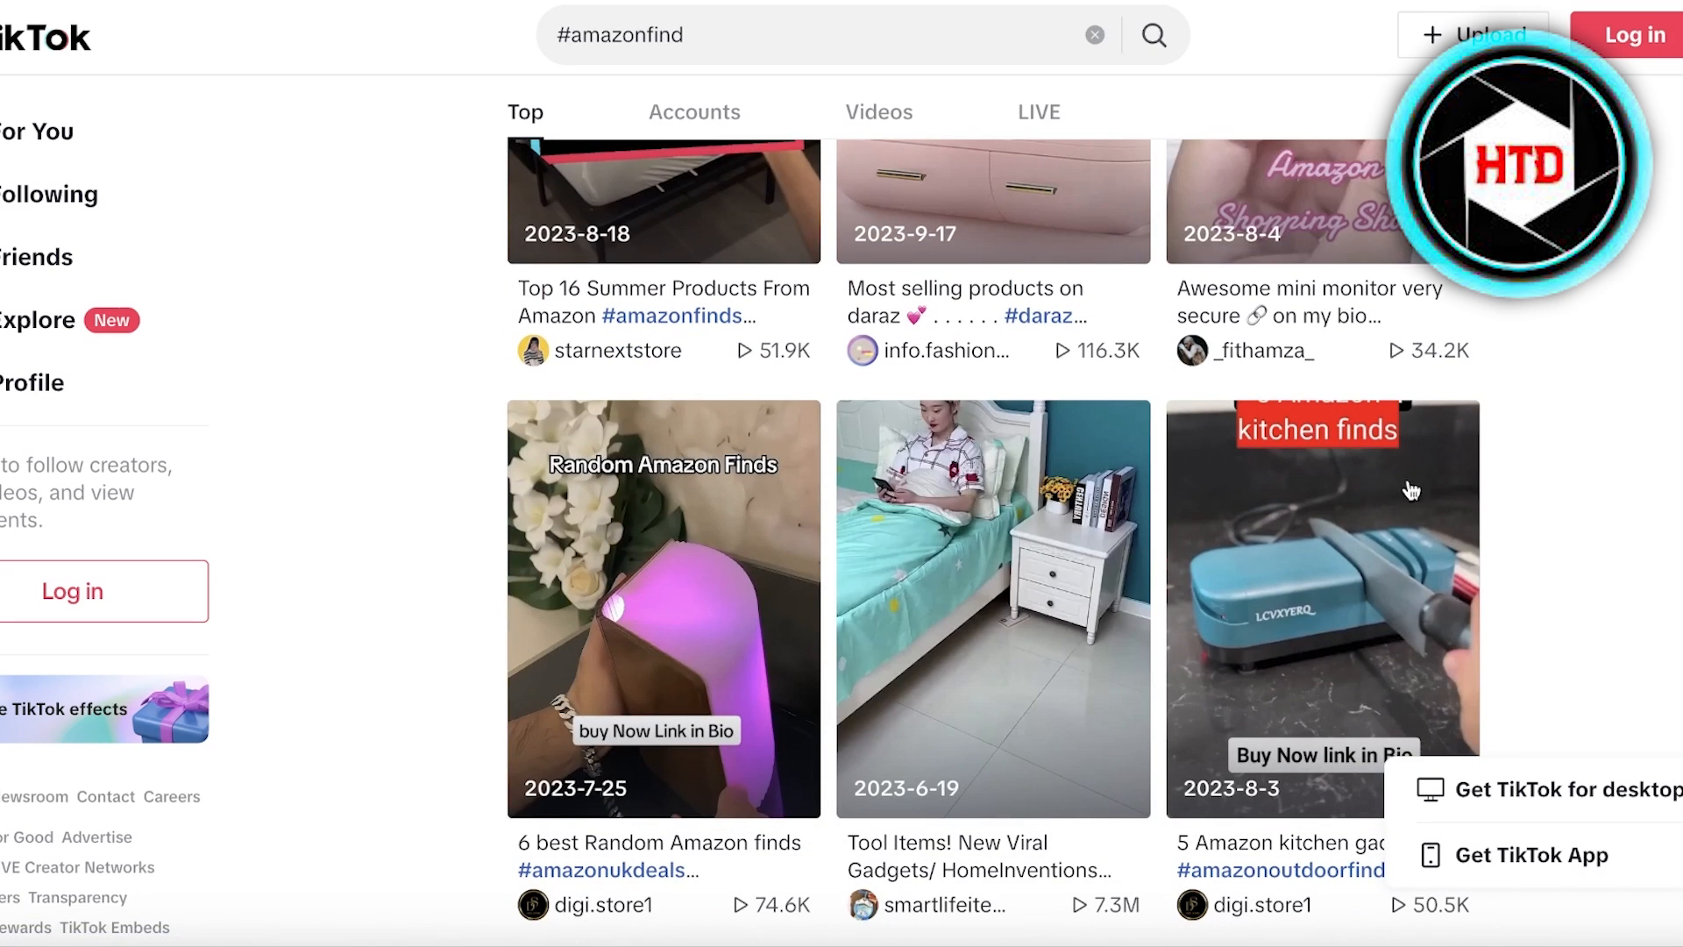
scroll(1638, 379, down, 8)
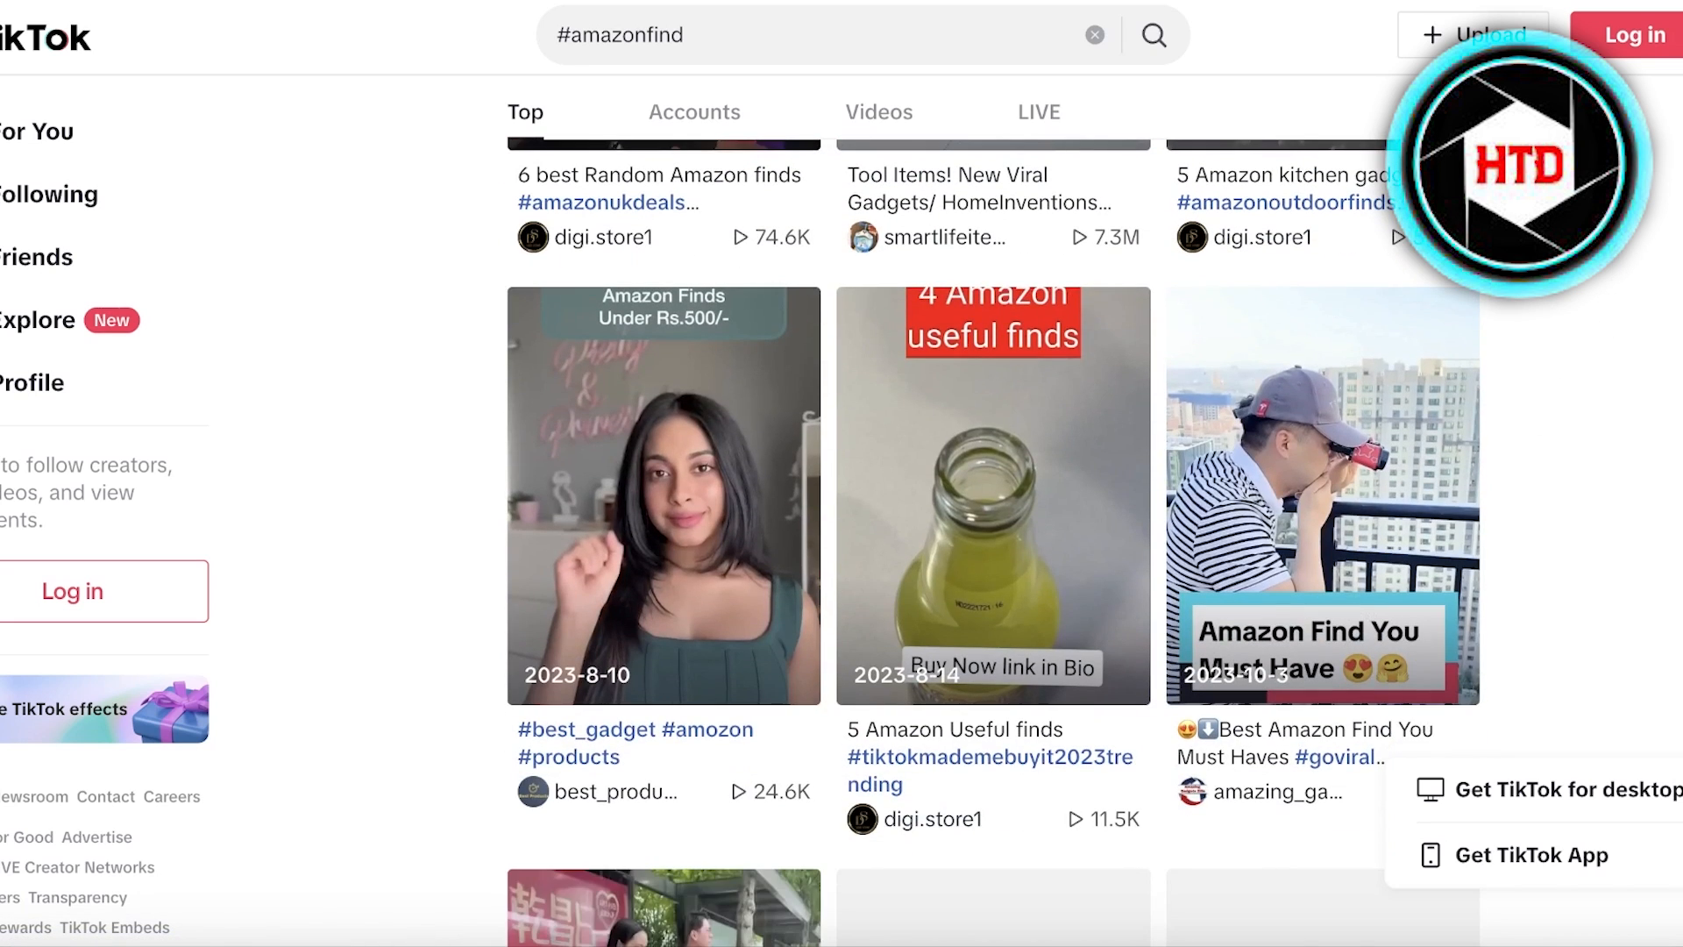
scroll(1592, 474, down, 15)
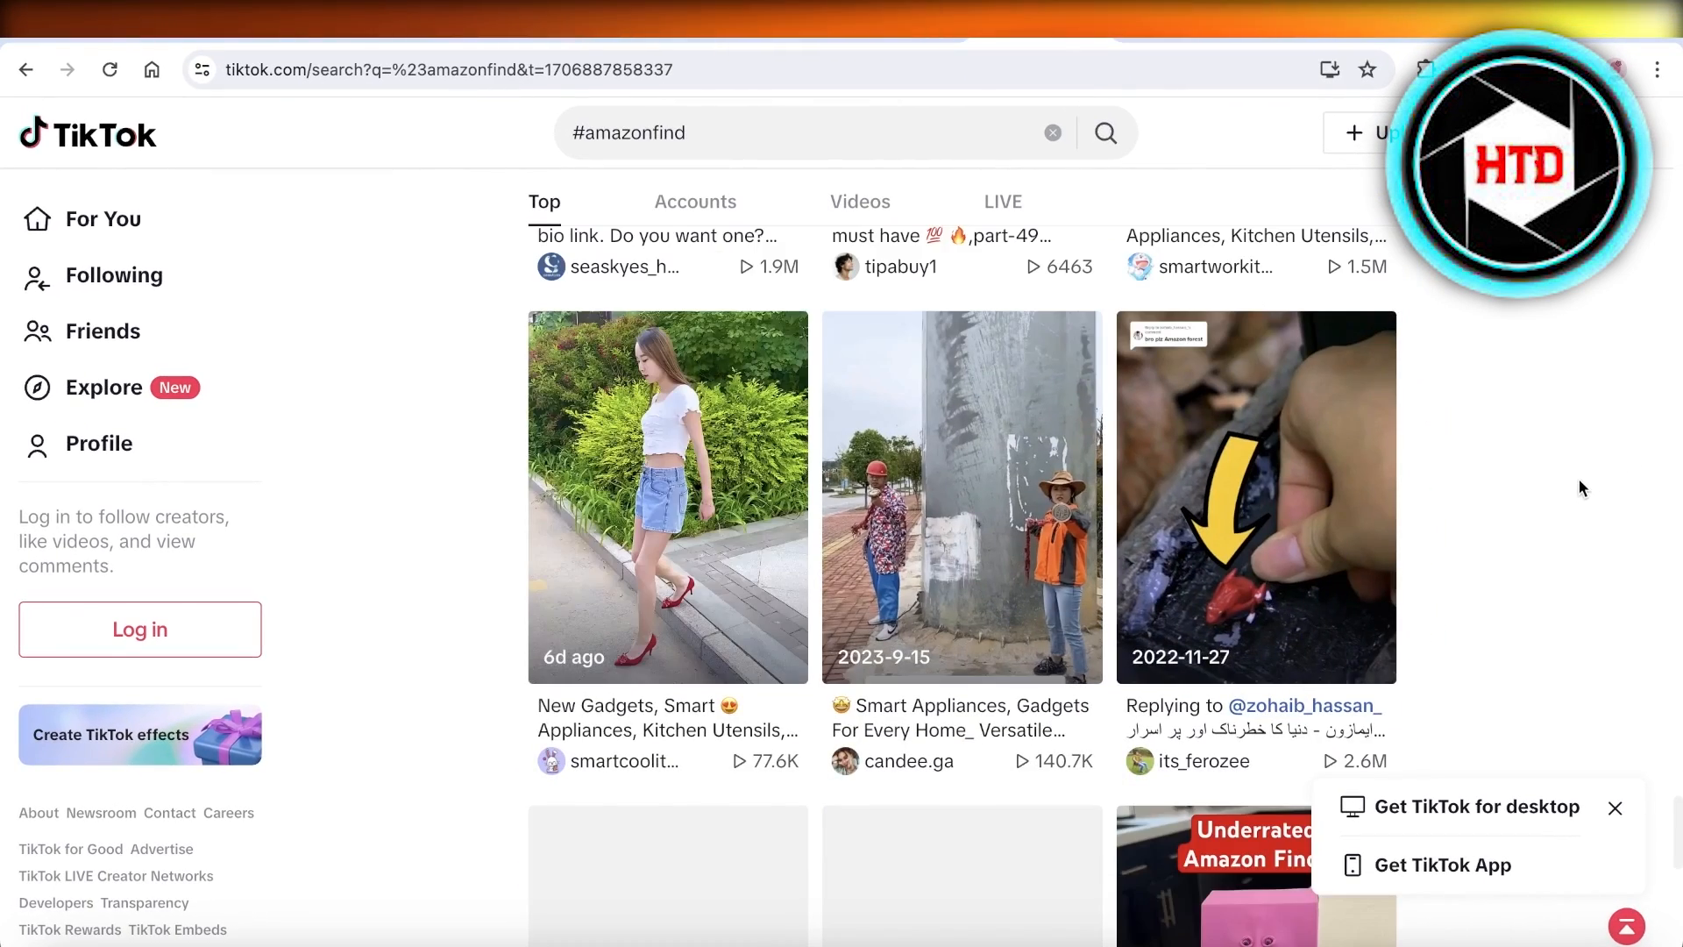
scroll(1579, 487, down, 11)
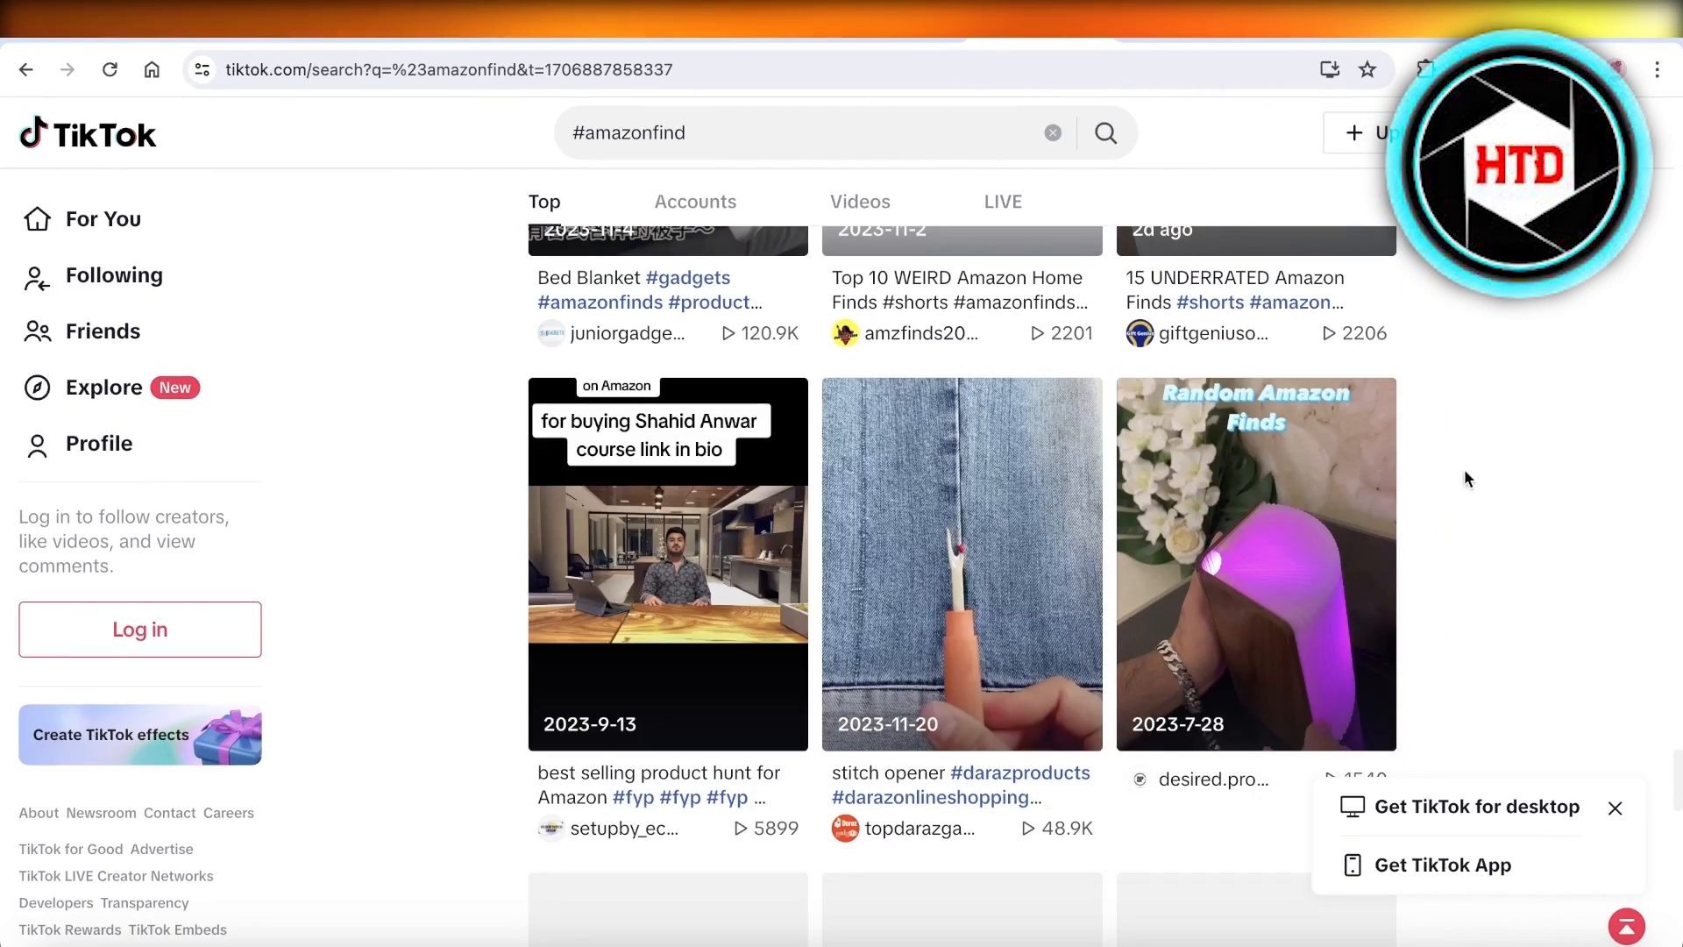
scroll(1595, 482, down, 3)
scroll(1596, 487, down, 9)
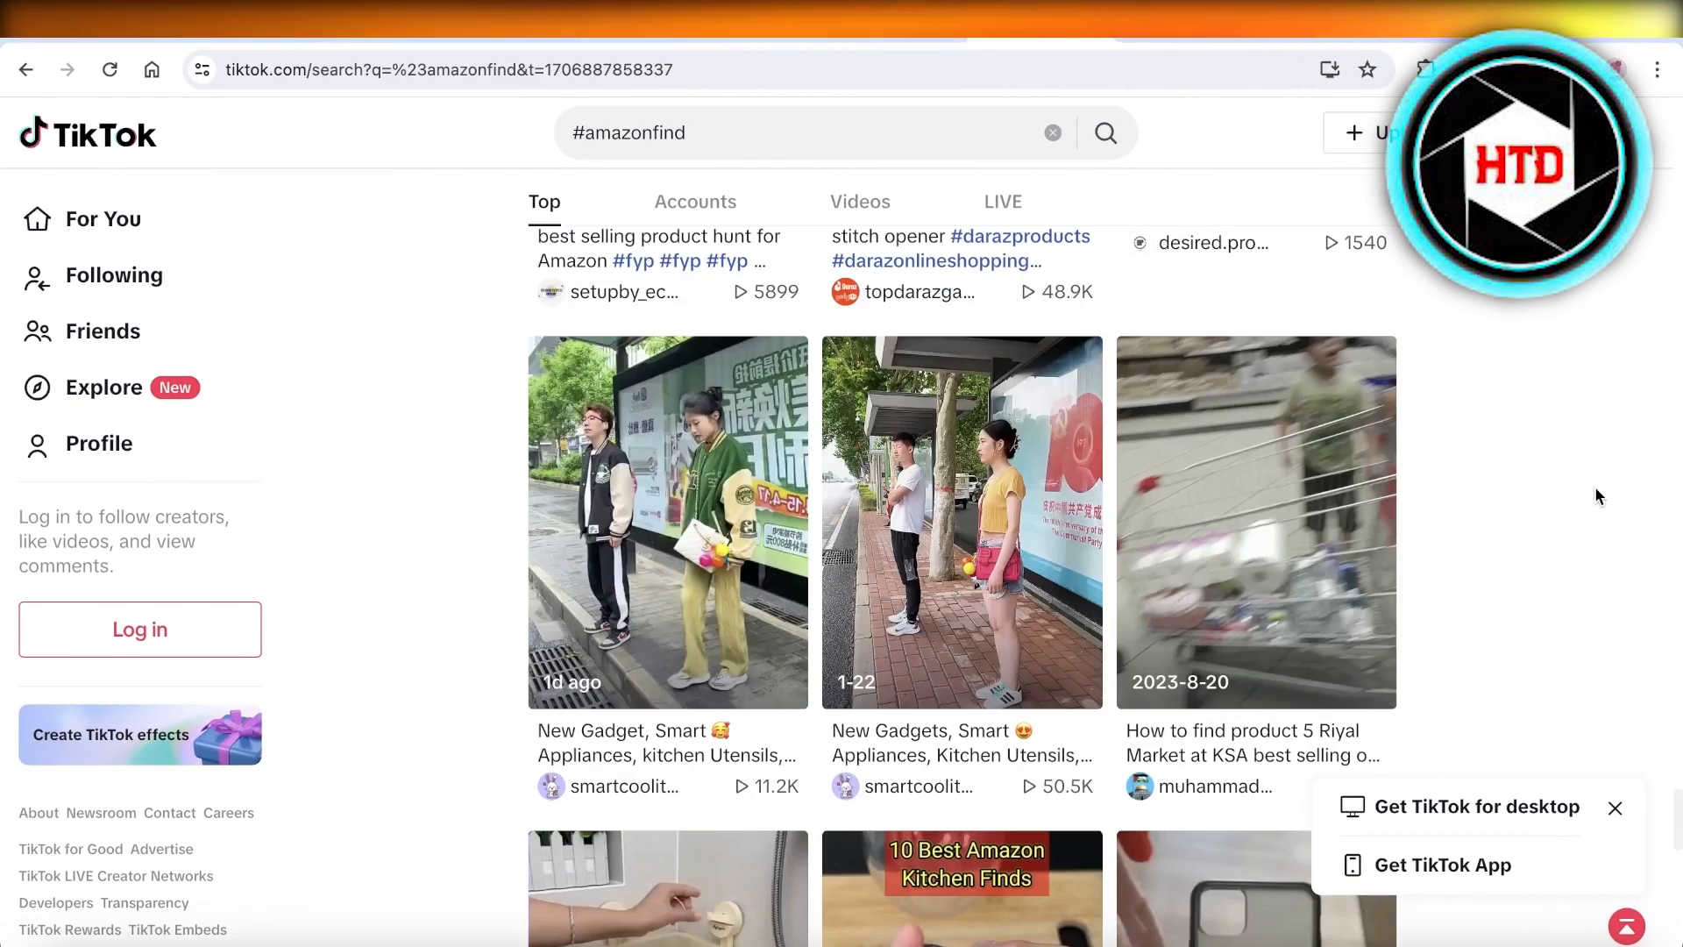